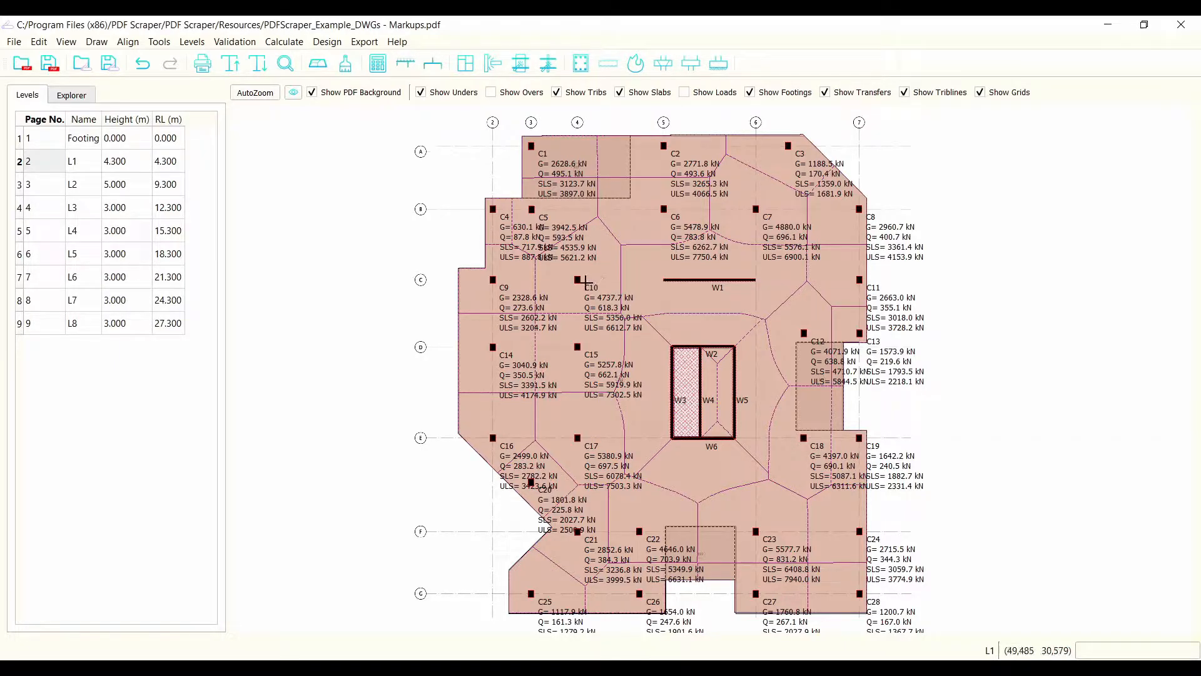
- Open the properties of column C10 on level L1 and review its size, concrete strength and reinforcement ratio
scroll(576, 280, up, 4)
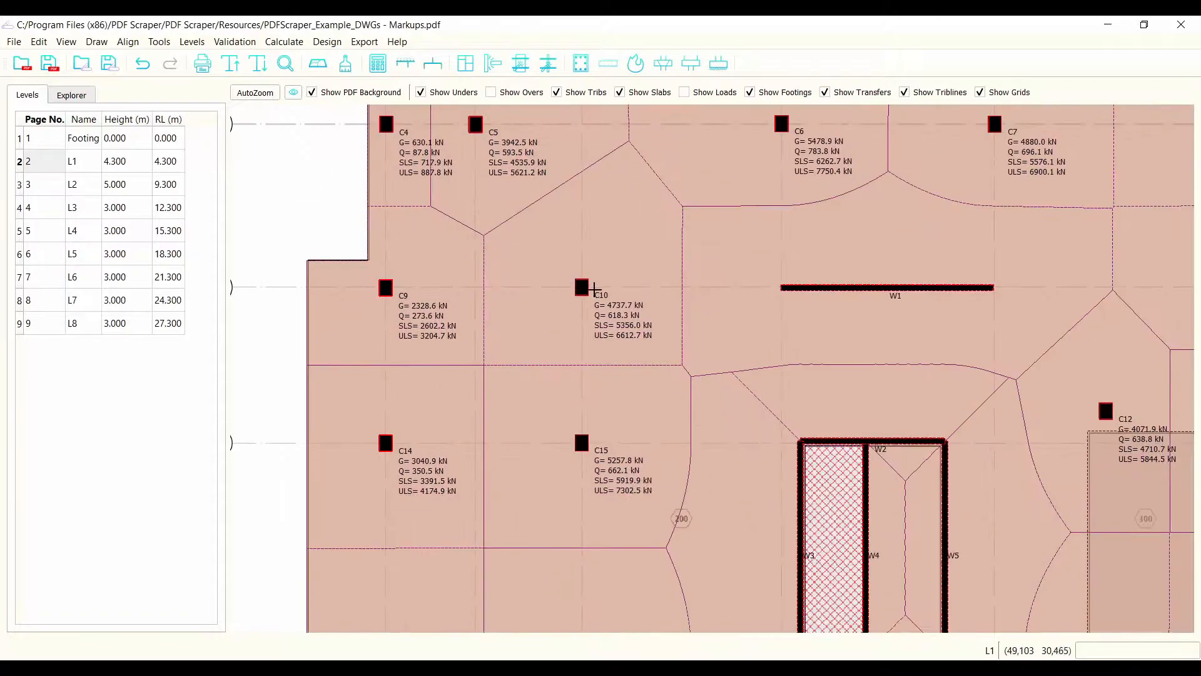
double_click(582, 287)
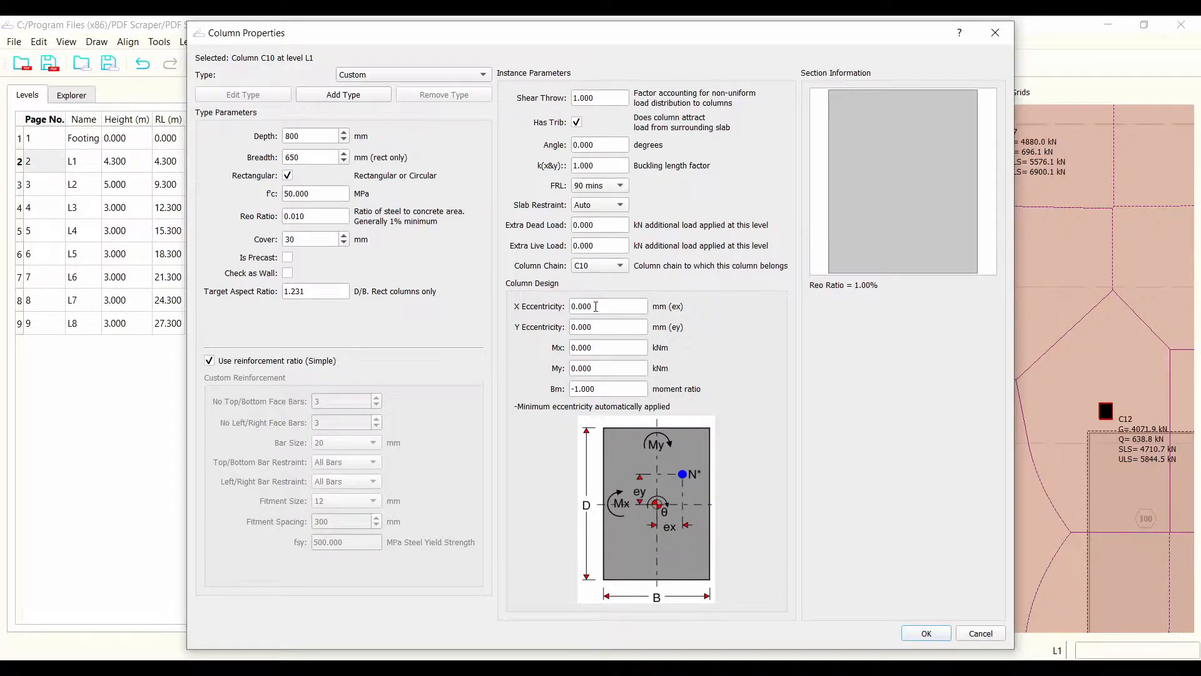
double_click(310, 137)
key(Tab)
drag(309, 216, 284, 199)
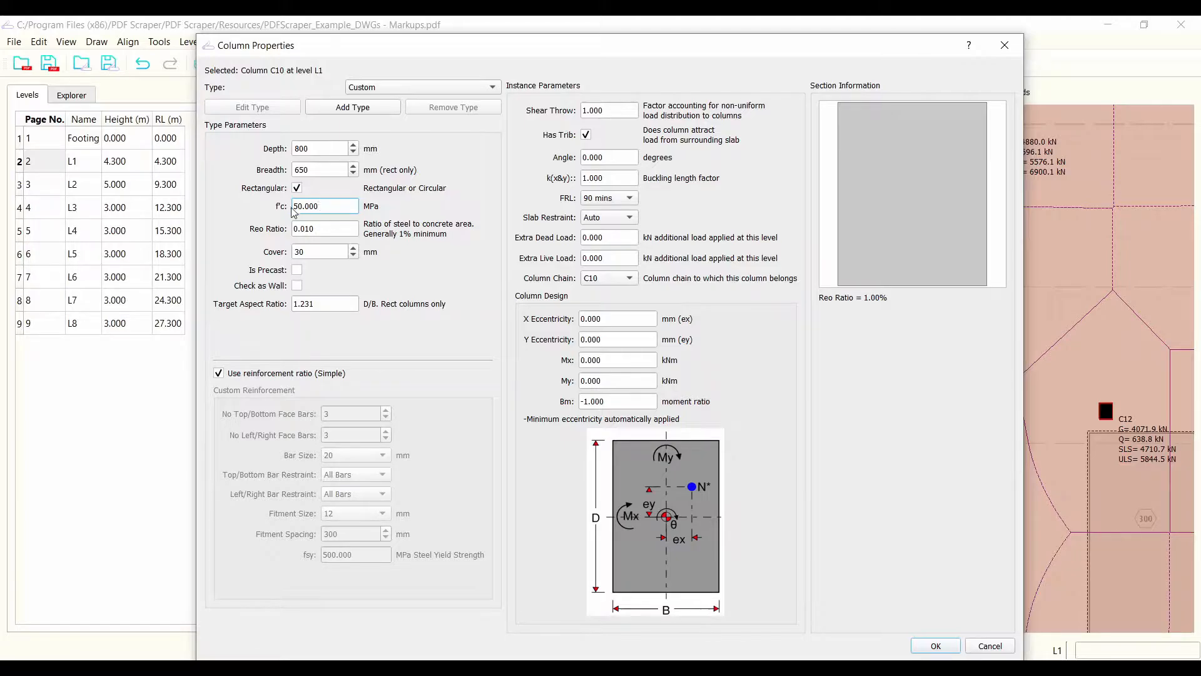
key(Tab)
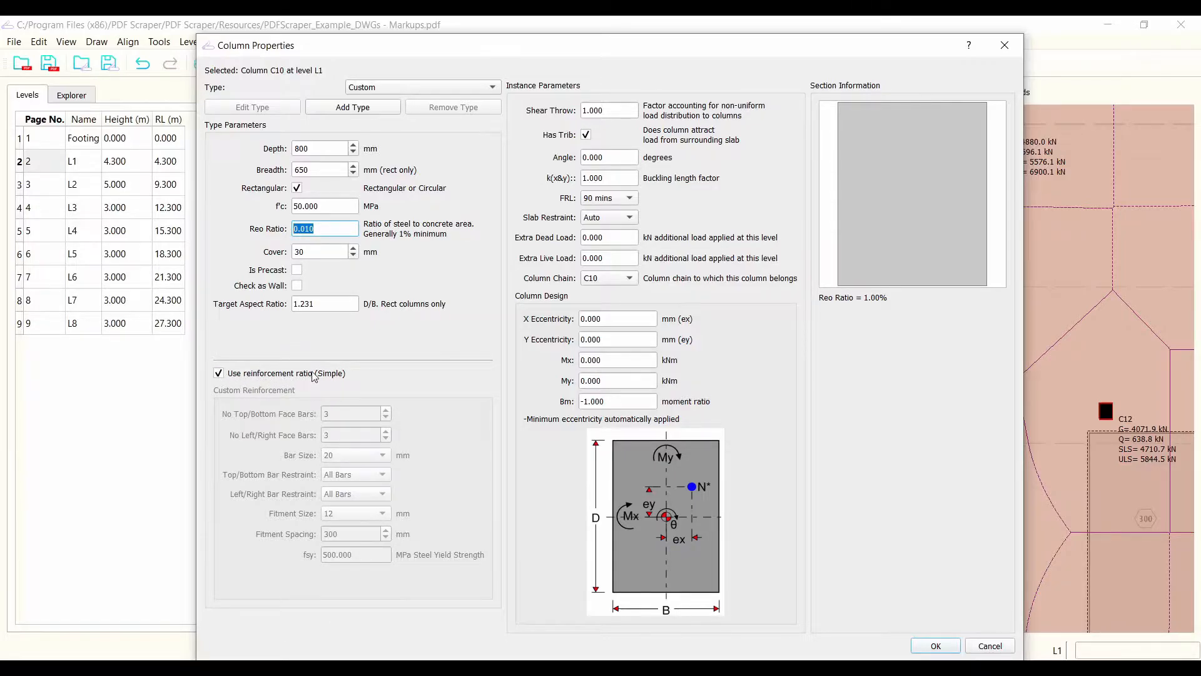
- Switch column C10 to custom reinforcement with 5 top/bottom face bars and a 32 mm bar size
click(218, 374)
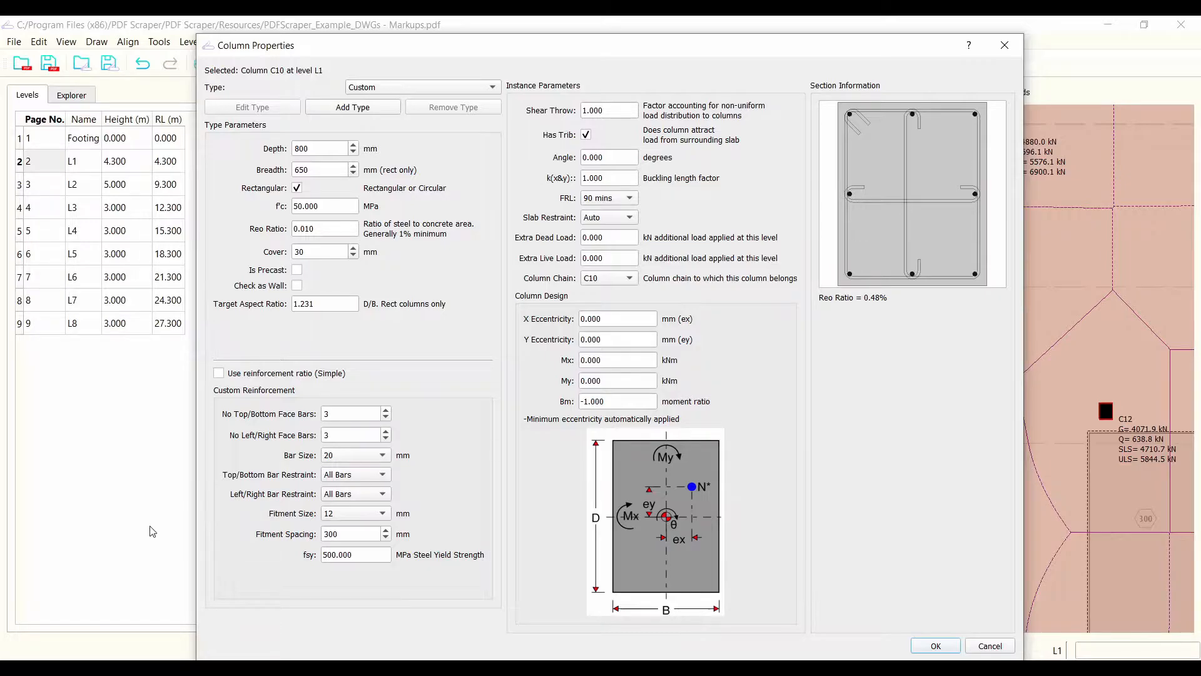
click(386, 410)
click(386, 410)
click(382, 475)
click(382, 461)
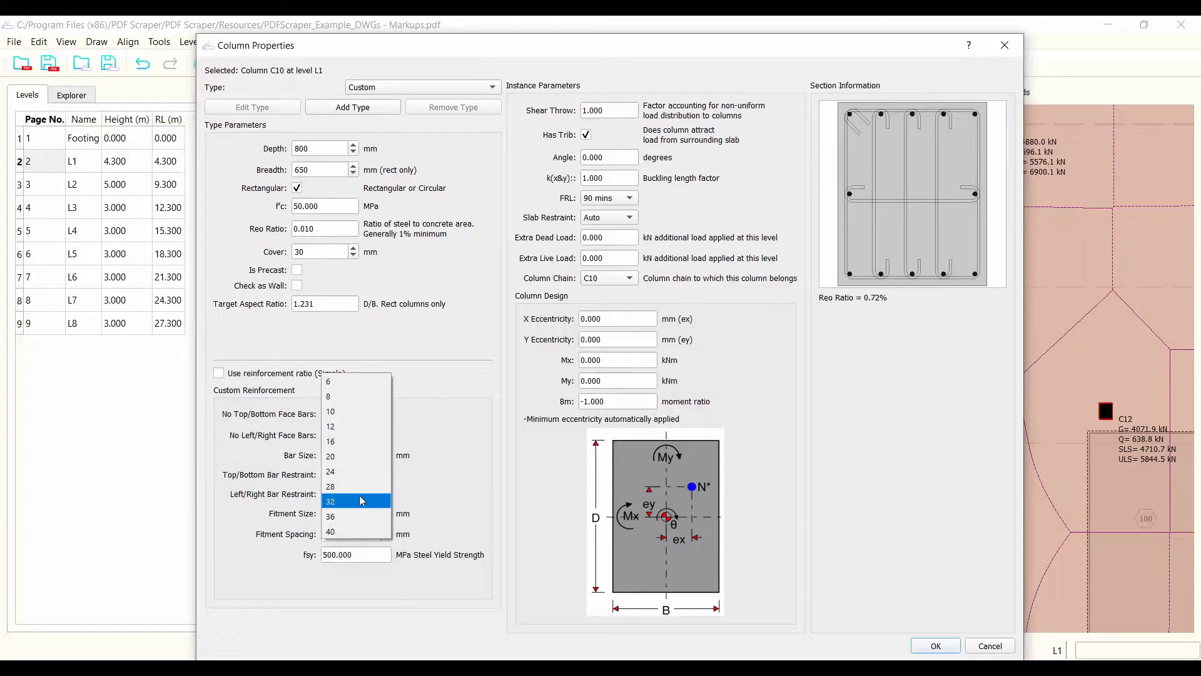
click(375, 501)
- Set both the top/bottom and left/right bar restraints of column C10 to Alternate Bars
click(381, 477)
click(373, 490)
click(373, 494)
click(353, 509)
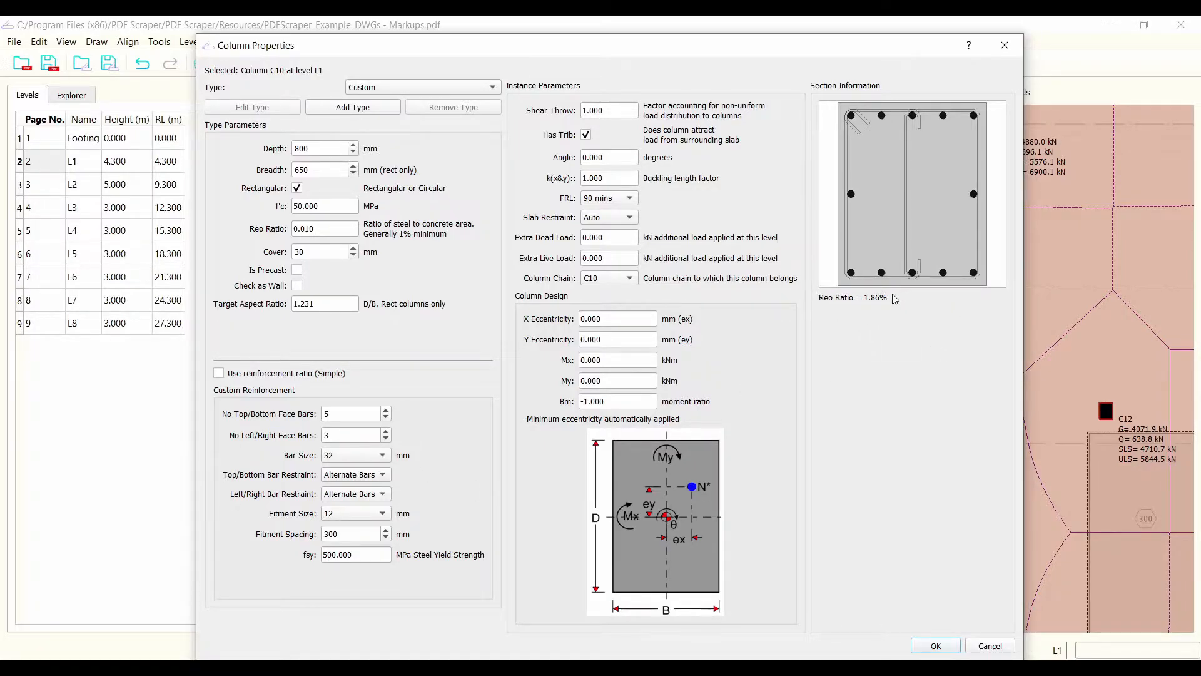
- Return column C10 to the simple reinforcement ratio and accept the column properties
double_click(350, 555)
key(End)
click(219, 373)
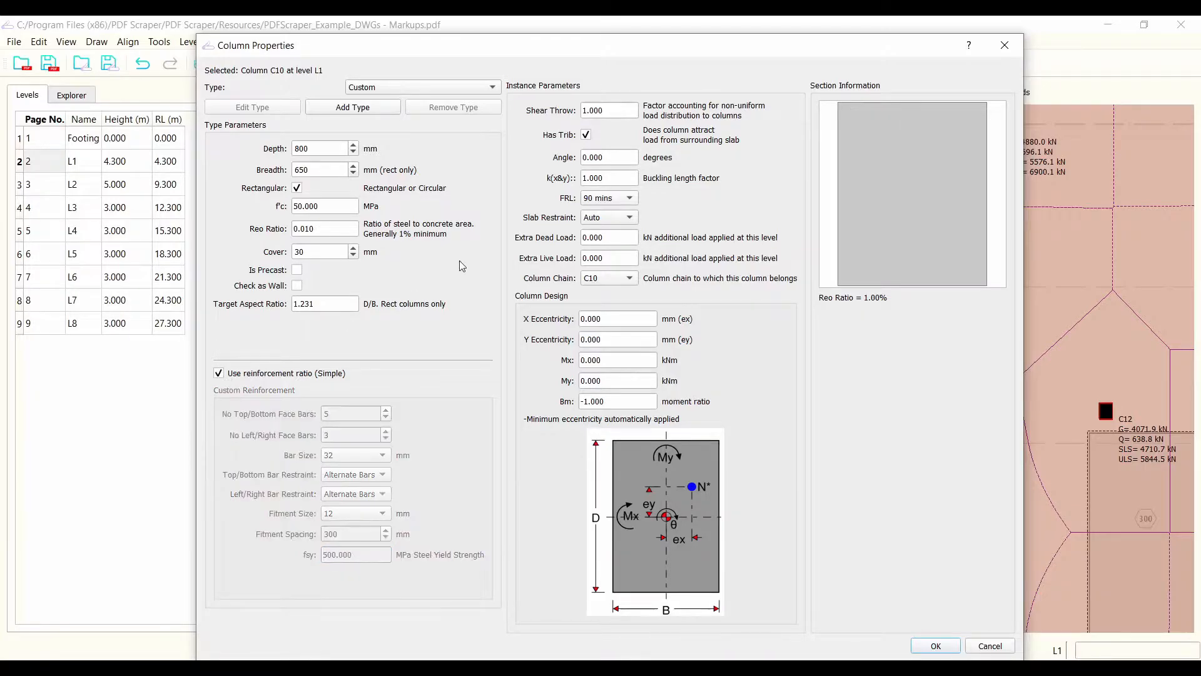
drag(579, 49, 562, 32)
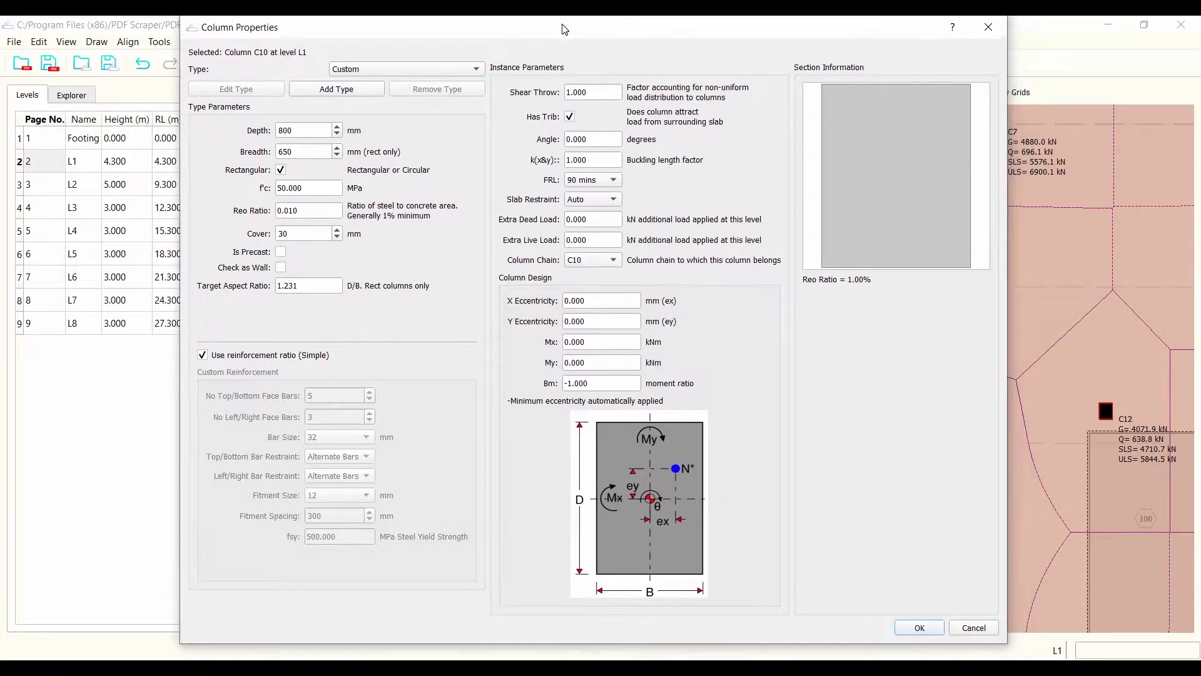
click(920, 629)
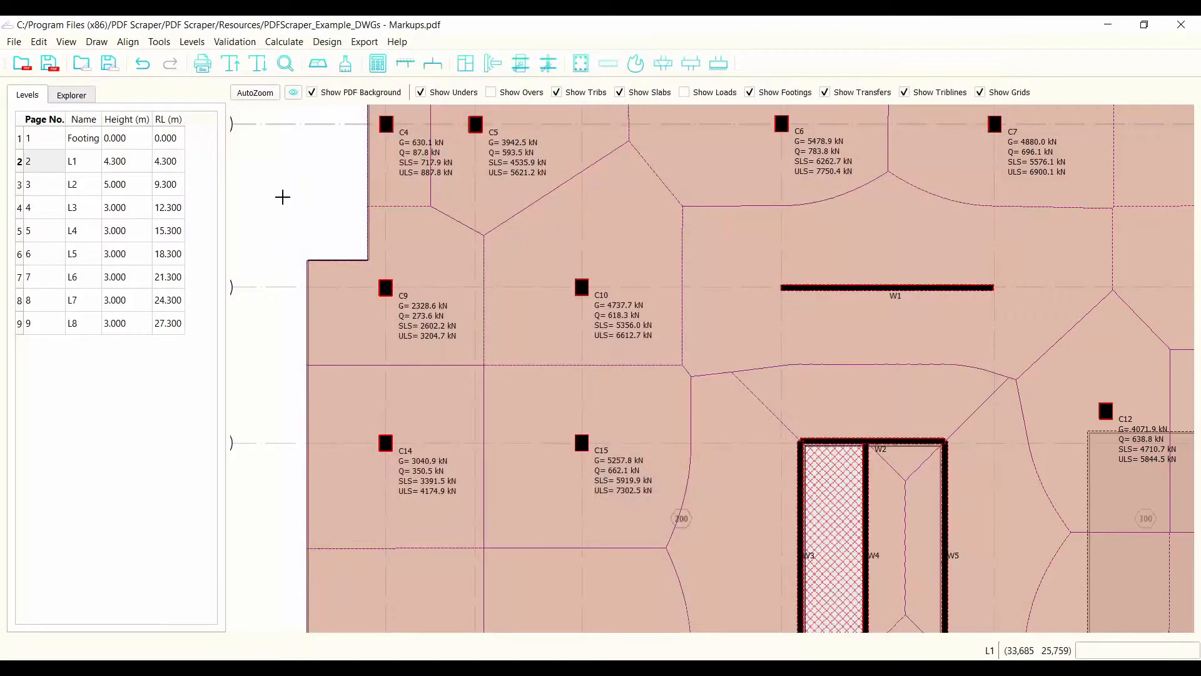
- Run the design check on all columns in the building
scroll(263, 232, down, 3)
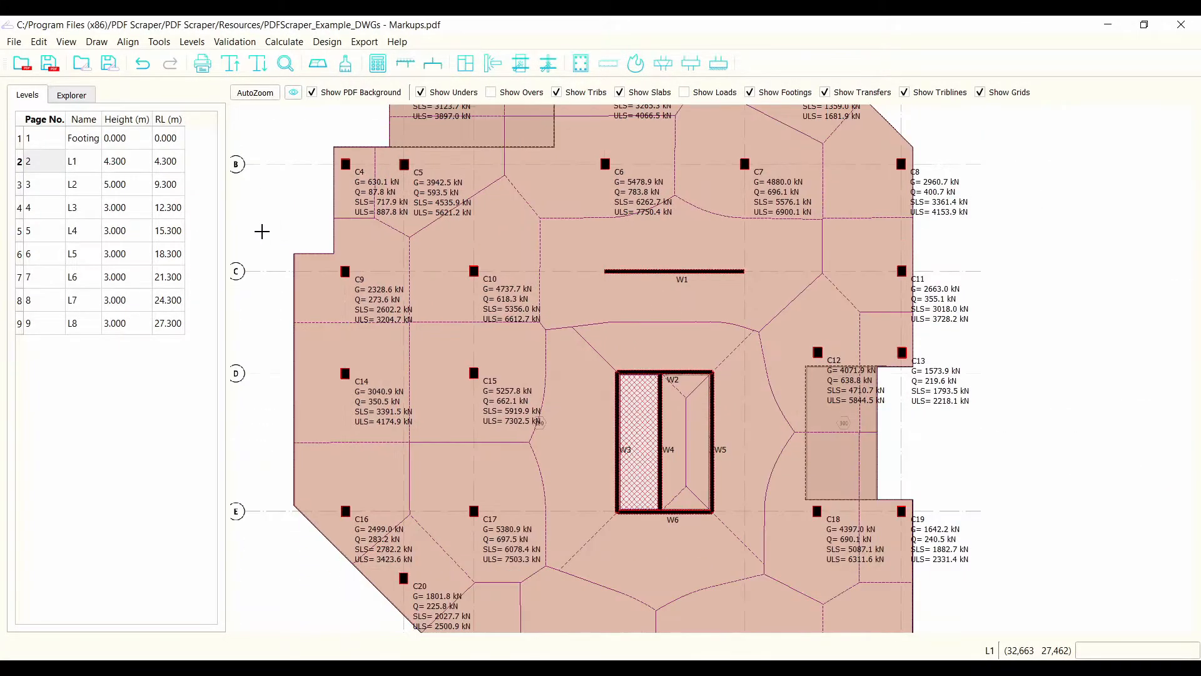
scroll(640, 333, down, 2)
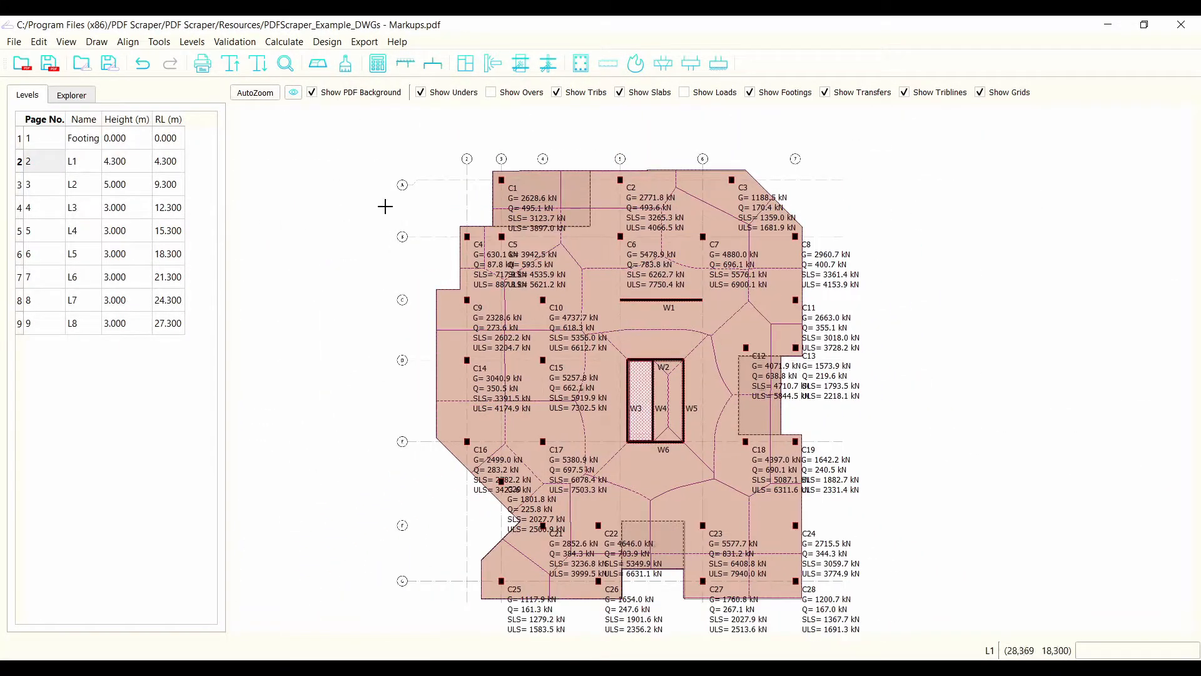
scroll(355, 185, down, 1)
scroll(469, 344, up, 1)
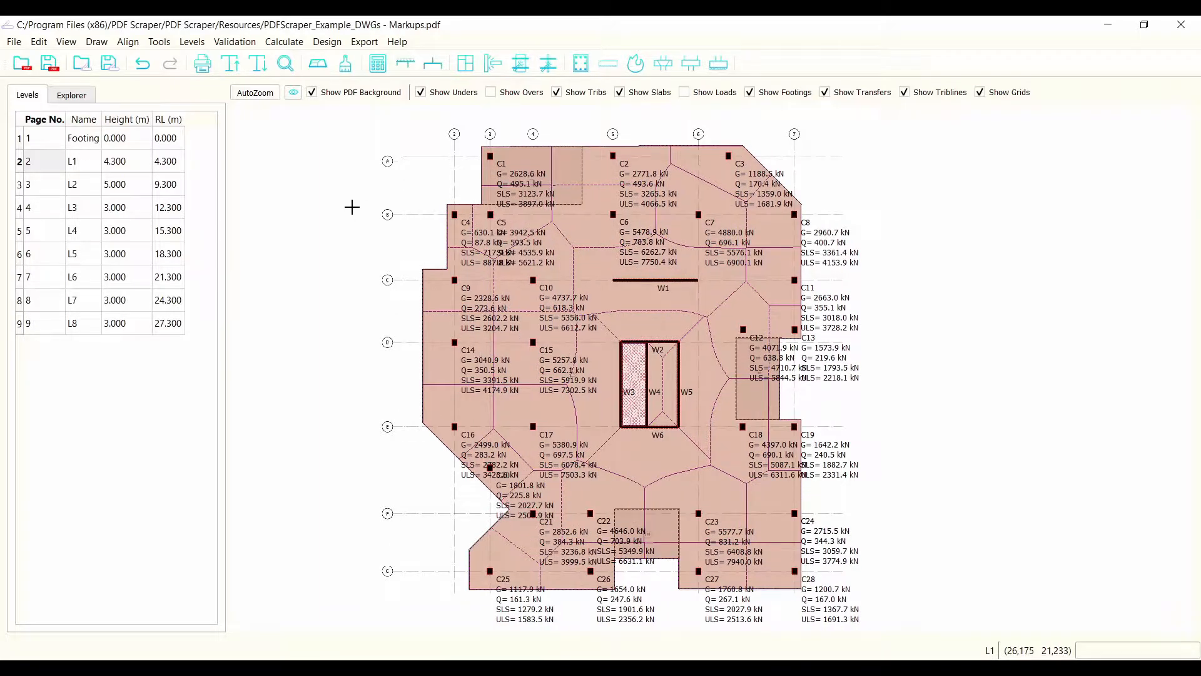
click(326, 42)
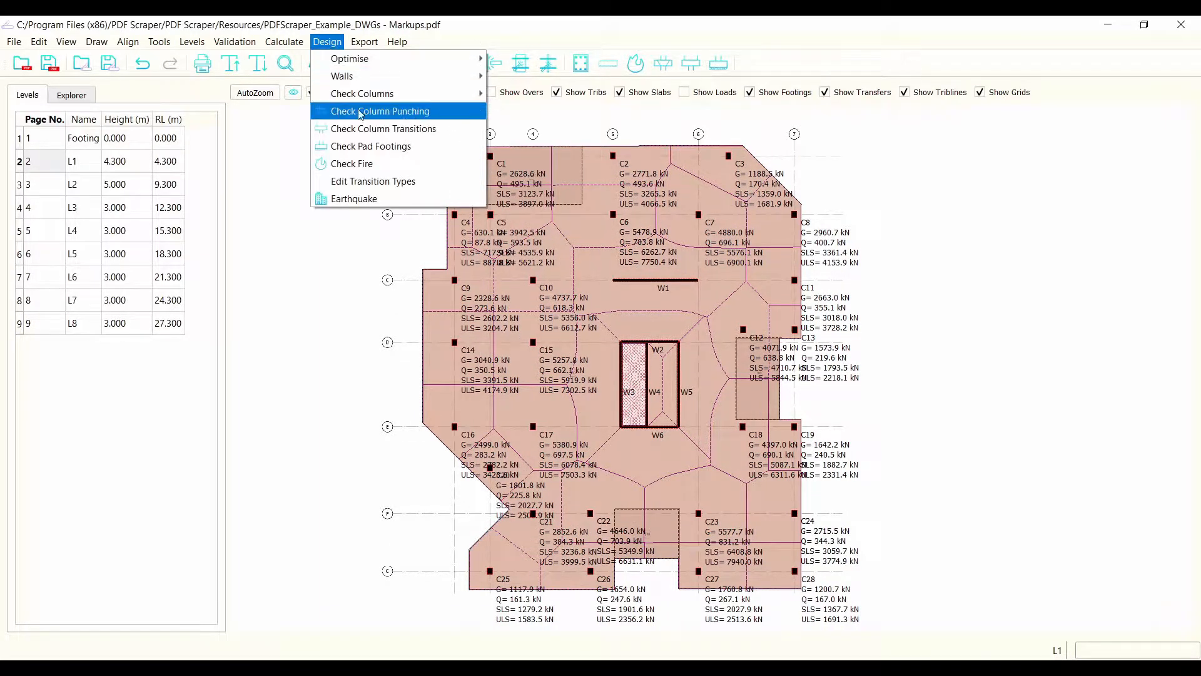
mouse_move(365, 95)
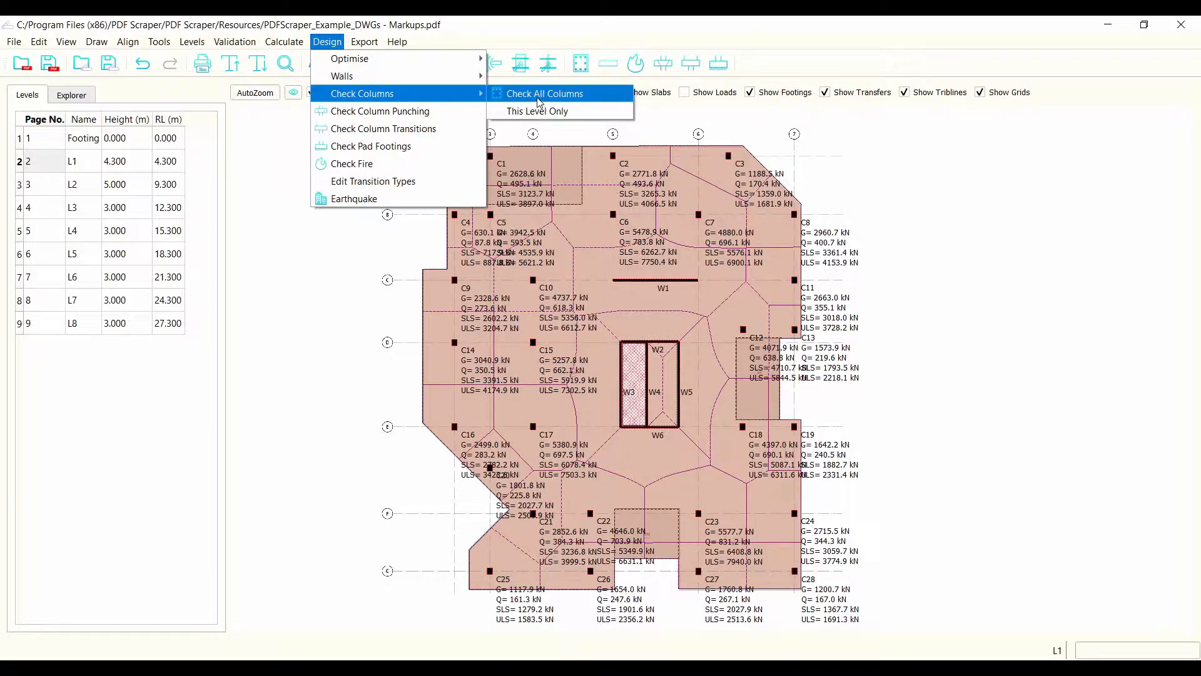
click(540, 97)
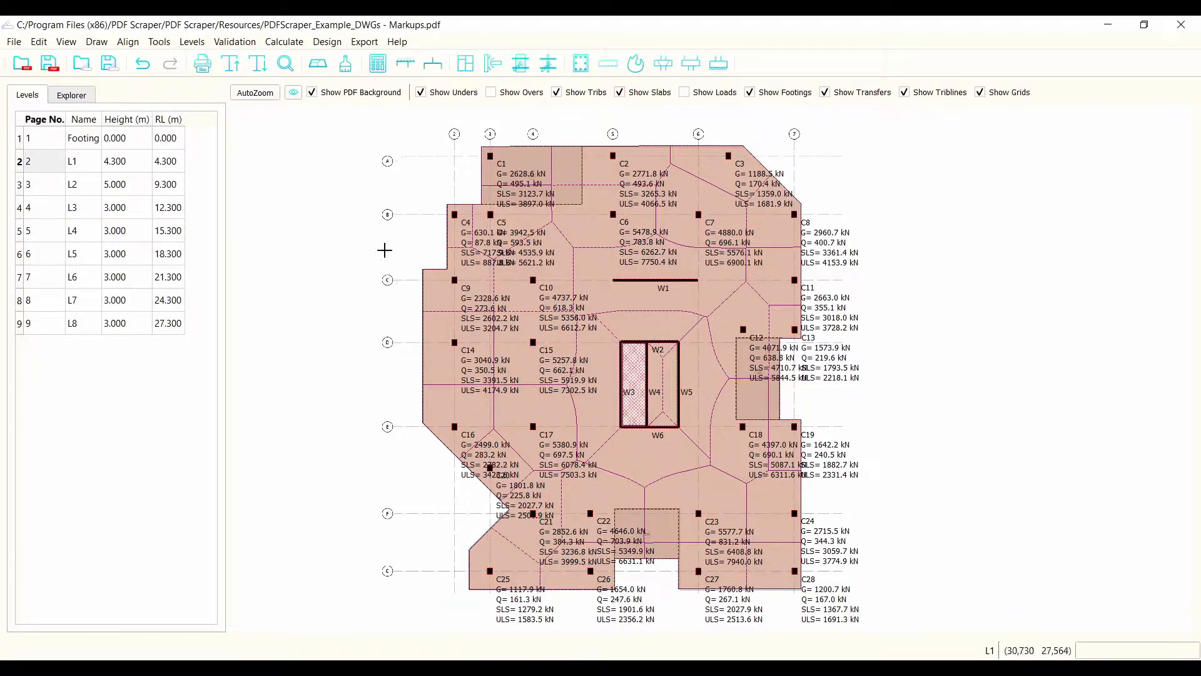
- Change the column labels to show Utilisation instead of Axial Loads
click(292, 93)
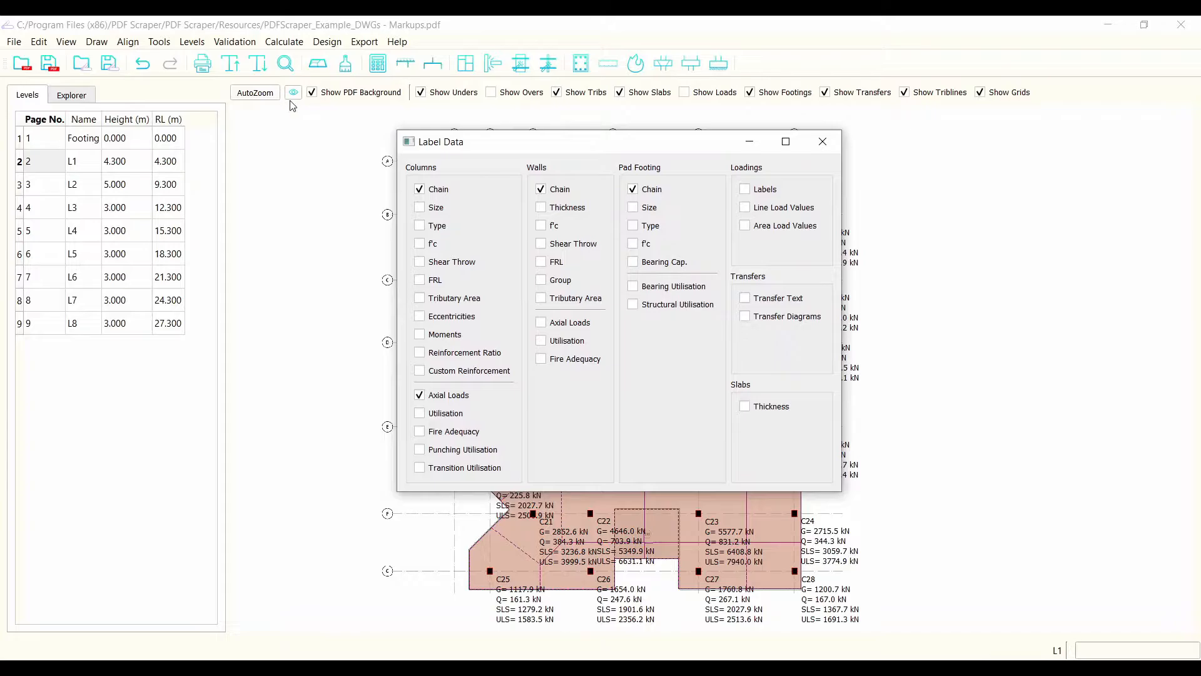
drag(512, 148, 466, 157)
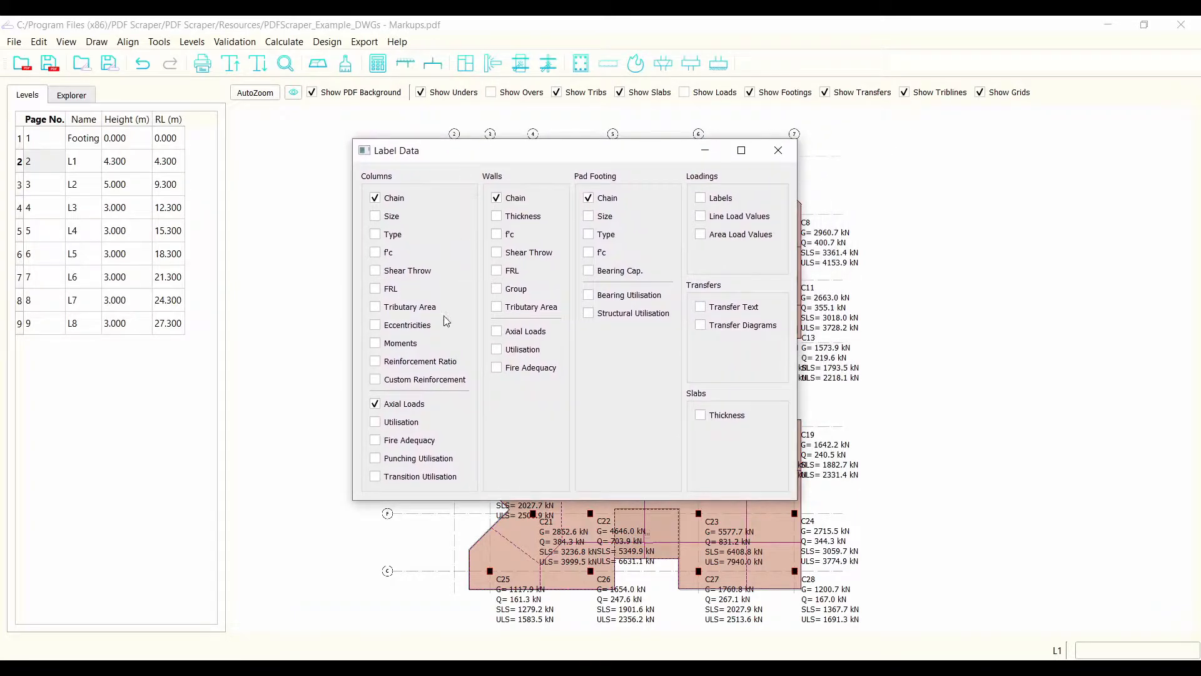
click(375, 403)
click(376, 421)
click(778, 150)
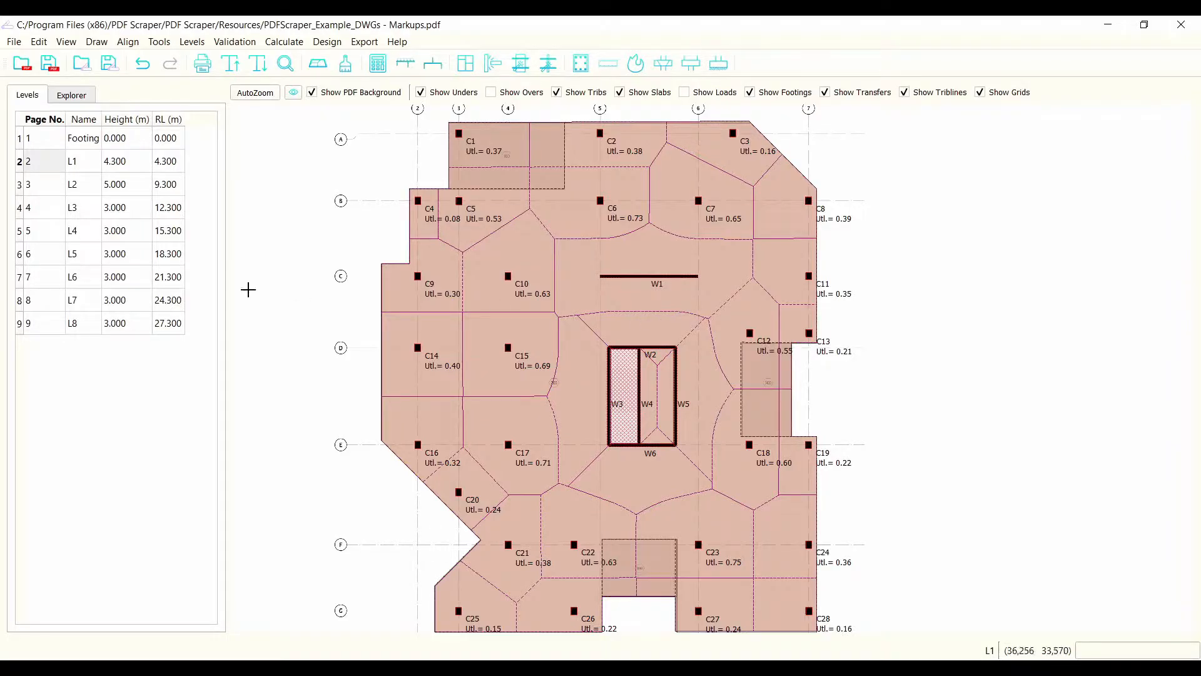
- Review the column utilisation labels level by level from L2 up to L8
click(53, 184)
key(Down)
key(Down)
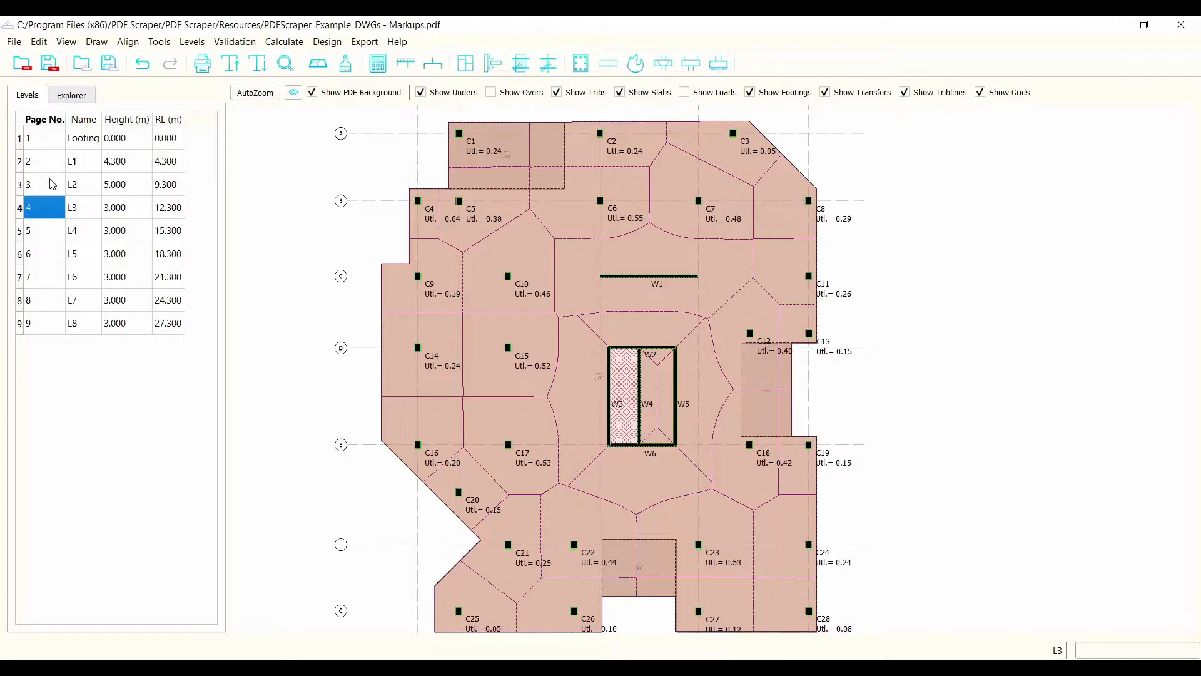
key(Down)
key(Down)
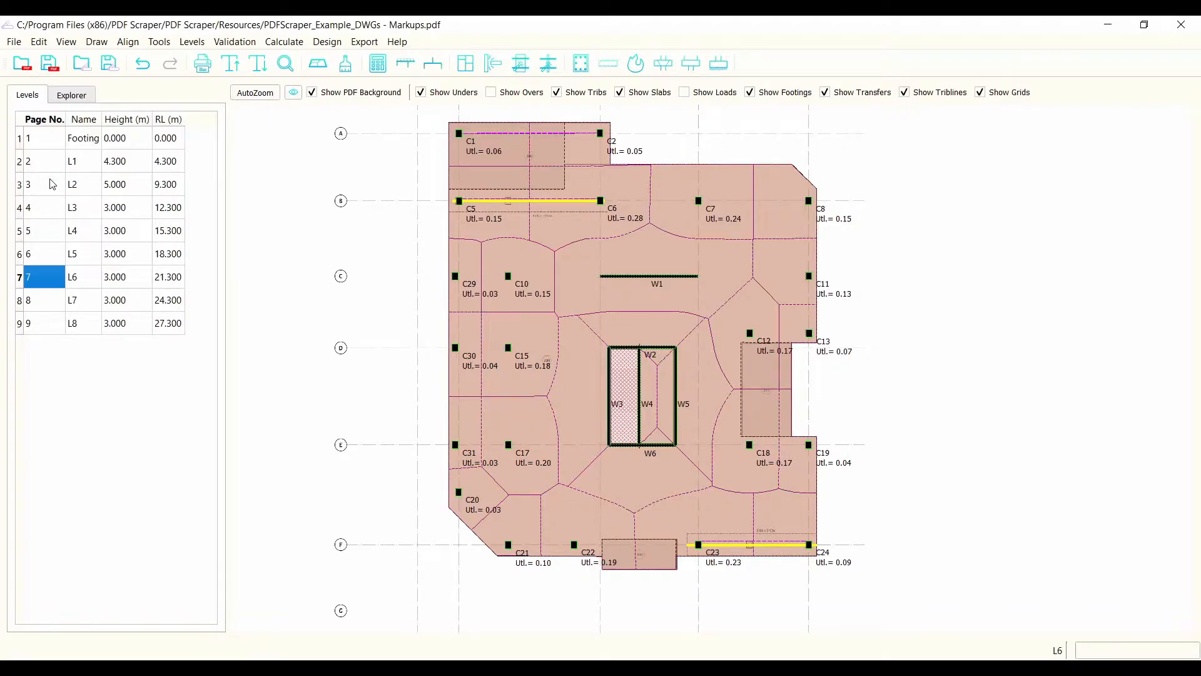
key(Down)
key(Down)
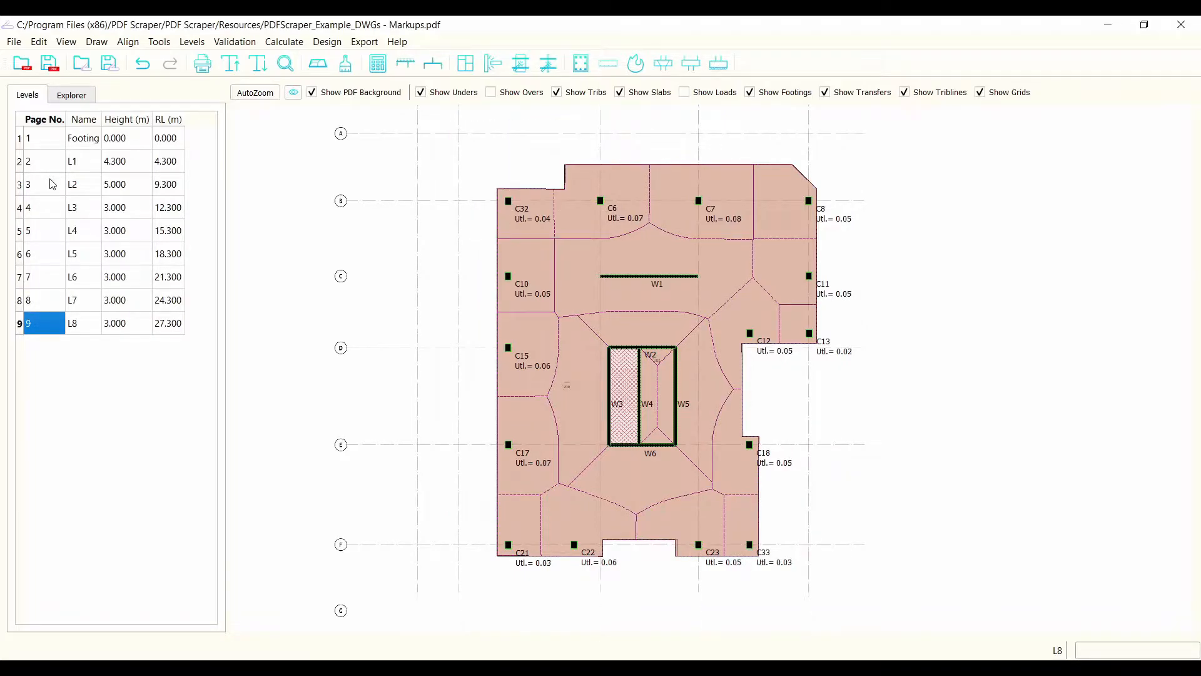
- Go back down through the levels from L8 to L1, reviewing the column utilisations
key(Up)
key(Up)
key(Up)
key(Up)
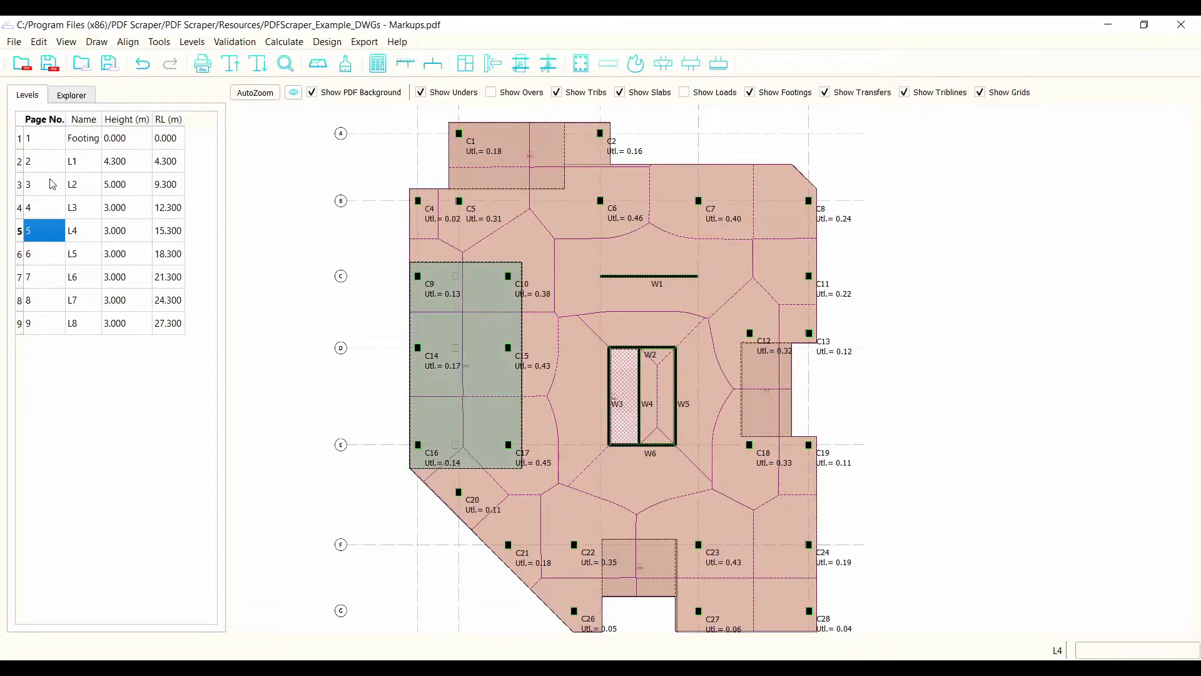
click(52, 184)
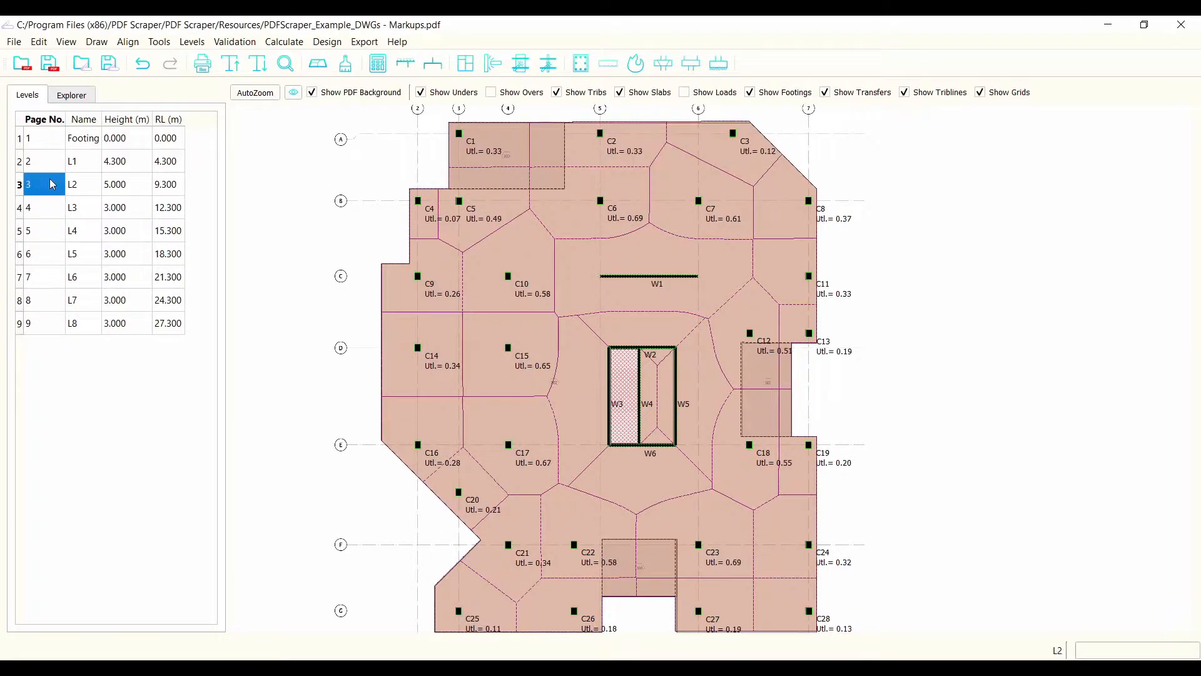
key(Up)
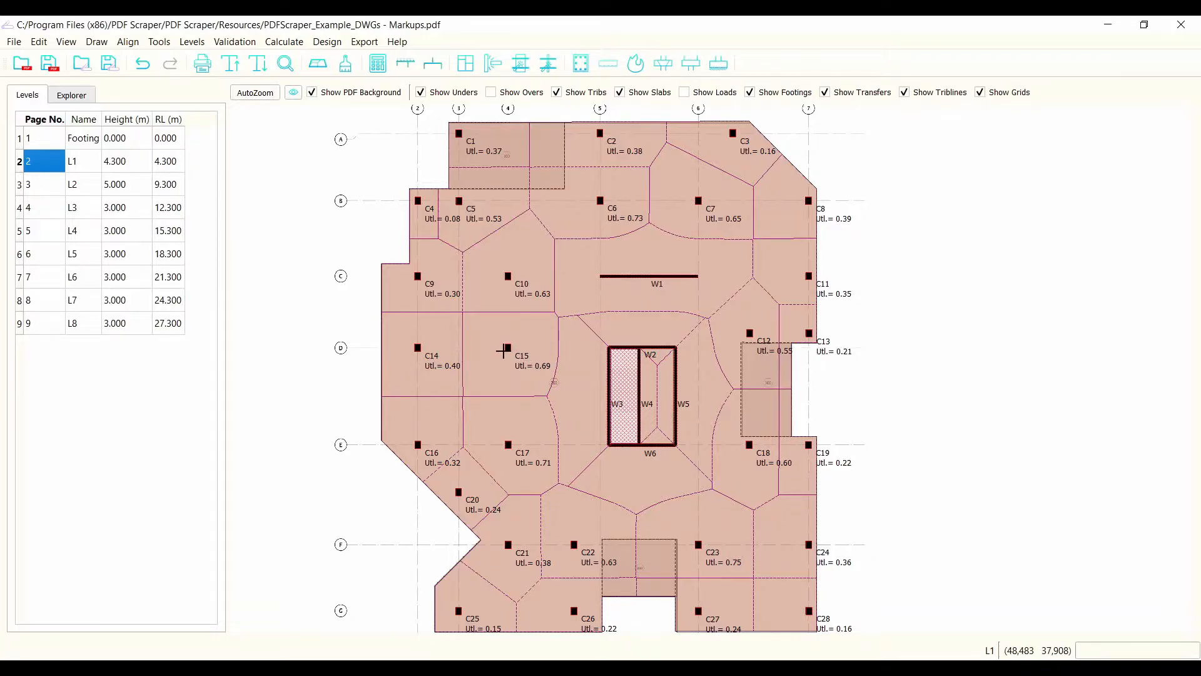
- Inspect the capacity of column C15 on L1 and enlarge the results window to show its interaction diagrams
scroll(504, 348, up, 2)
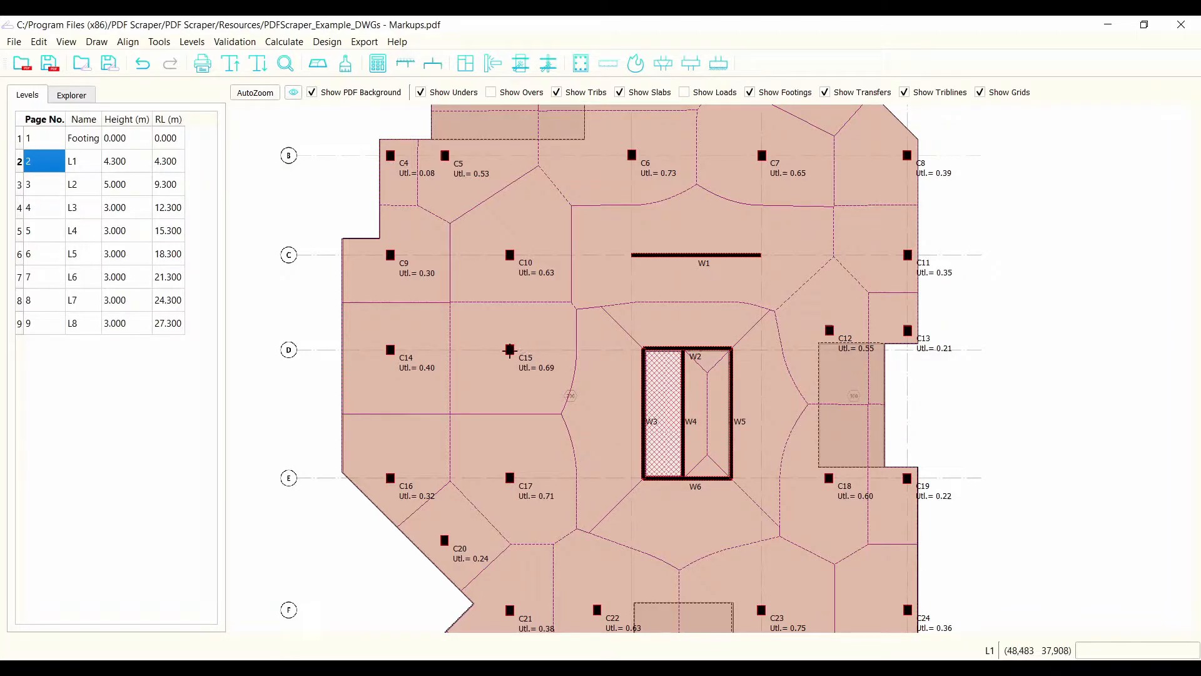
right_click(509, 350)
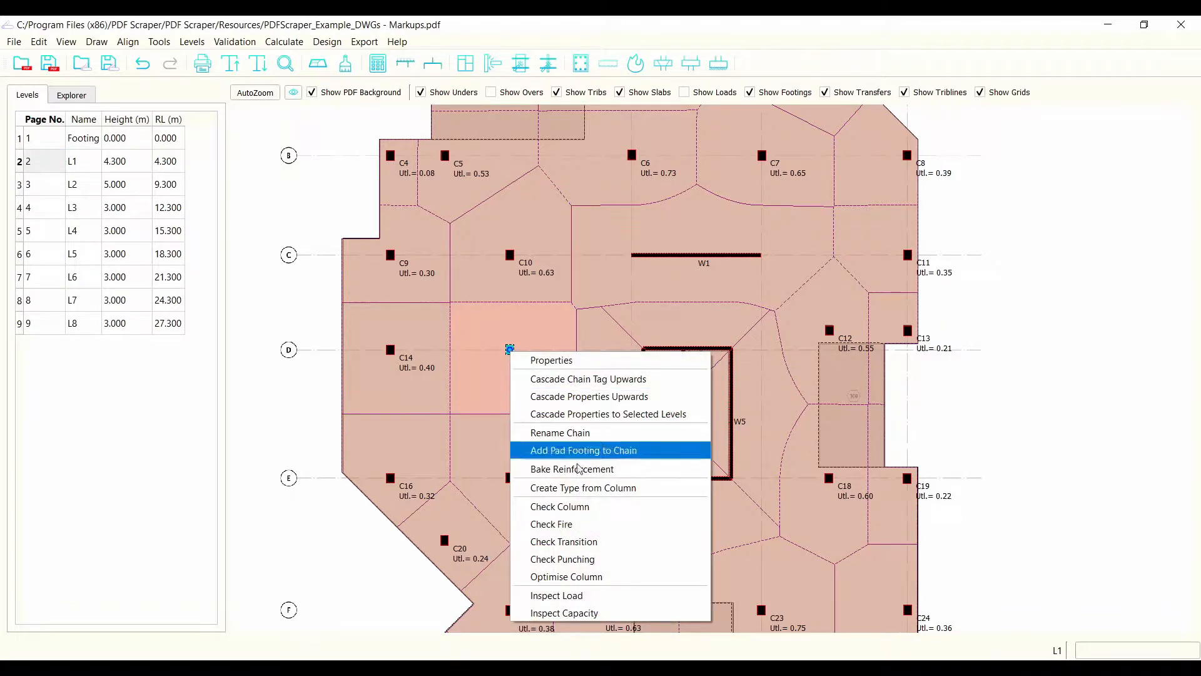
click(577, 612)
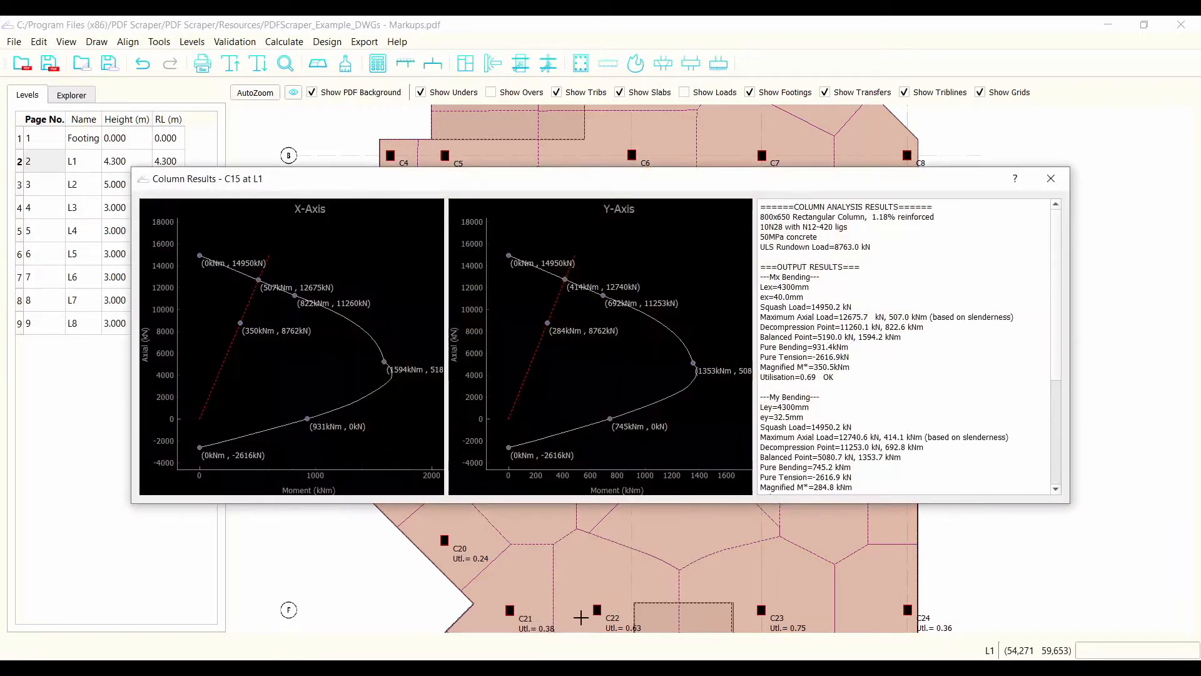
drag(325, 185, 286, 133)
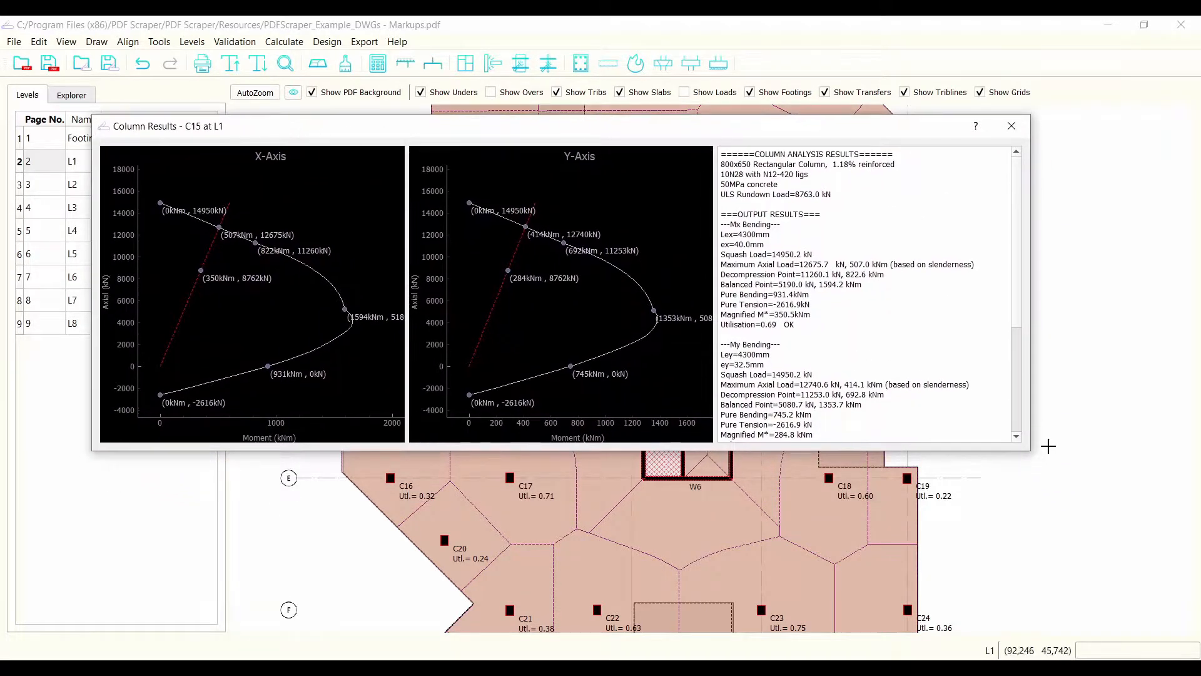
drag(1033, 459, 1160, 629)
drag(644, 127, 576, 70)
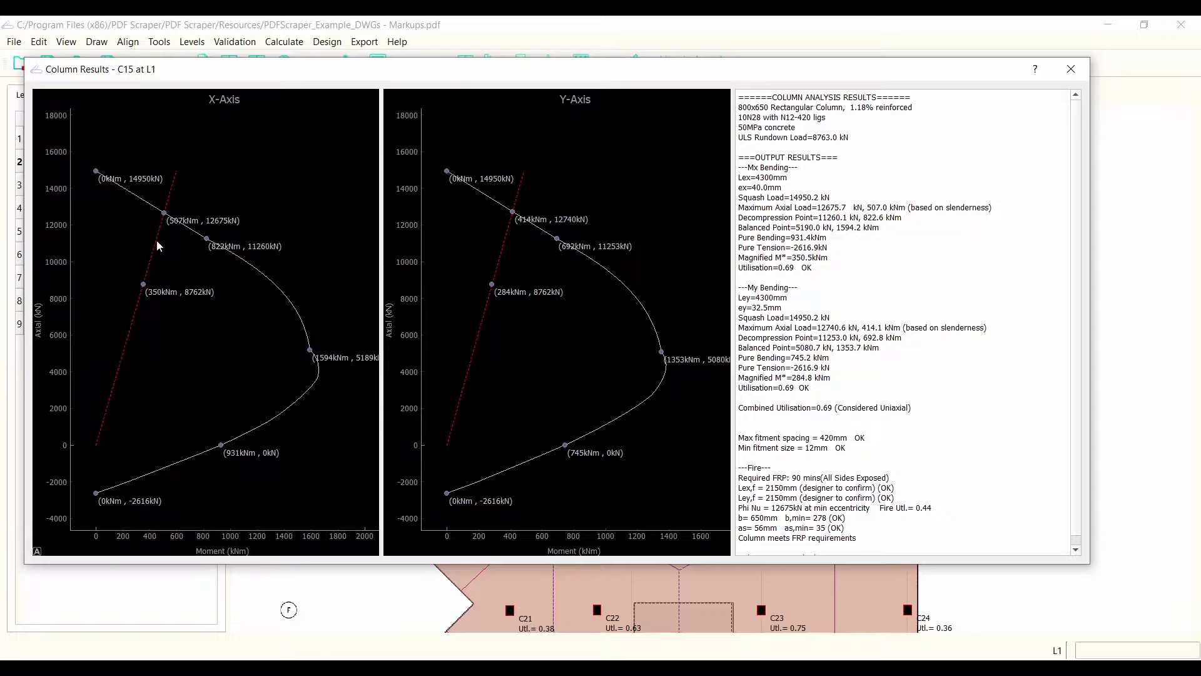
- Examine the analysis results text for column C15, including the ULS rundown load, and close the results
drag(769, 99, 1019, 598)
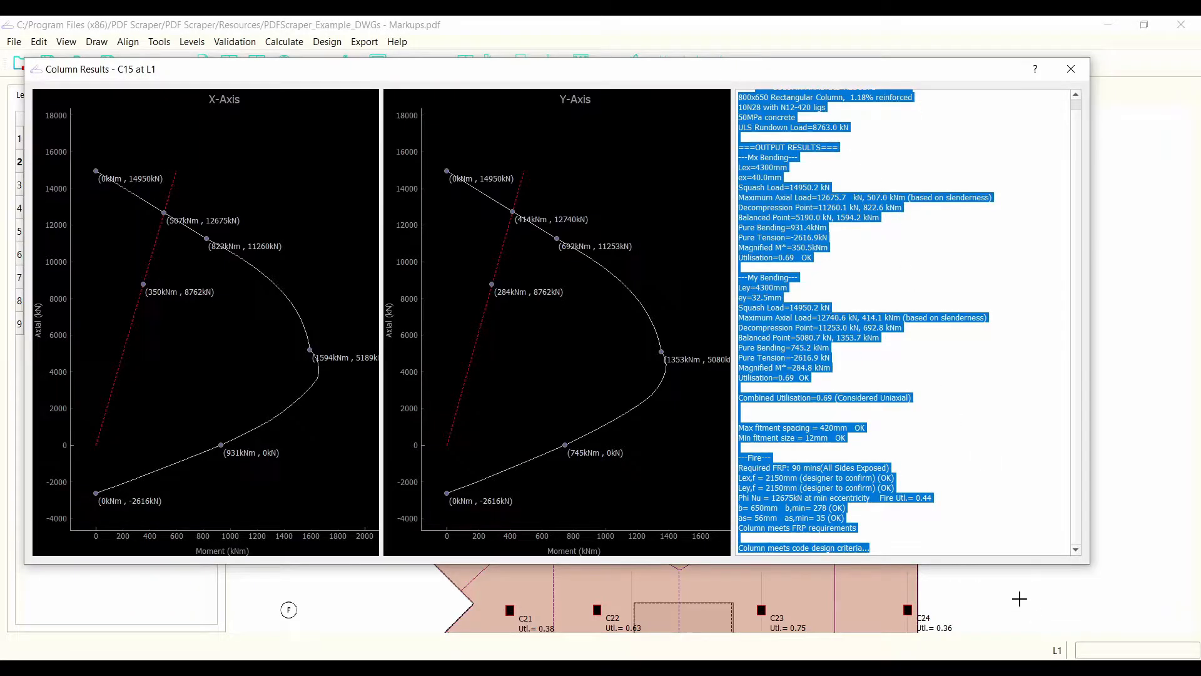
click(949, 366)
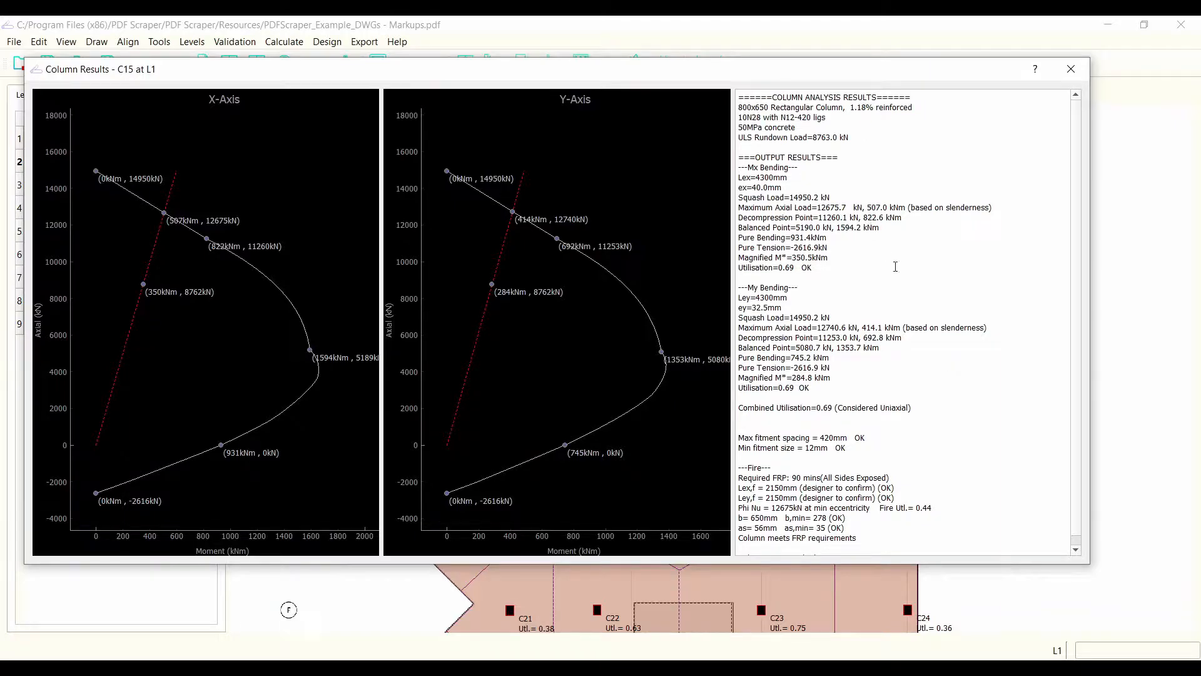
drag(222, 70, 281, 78)
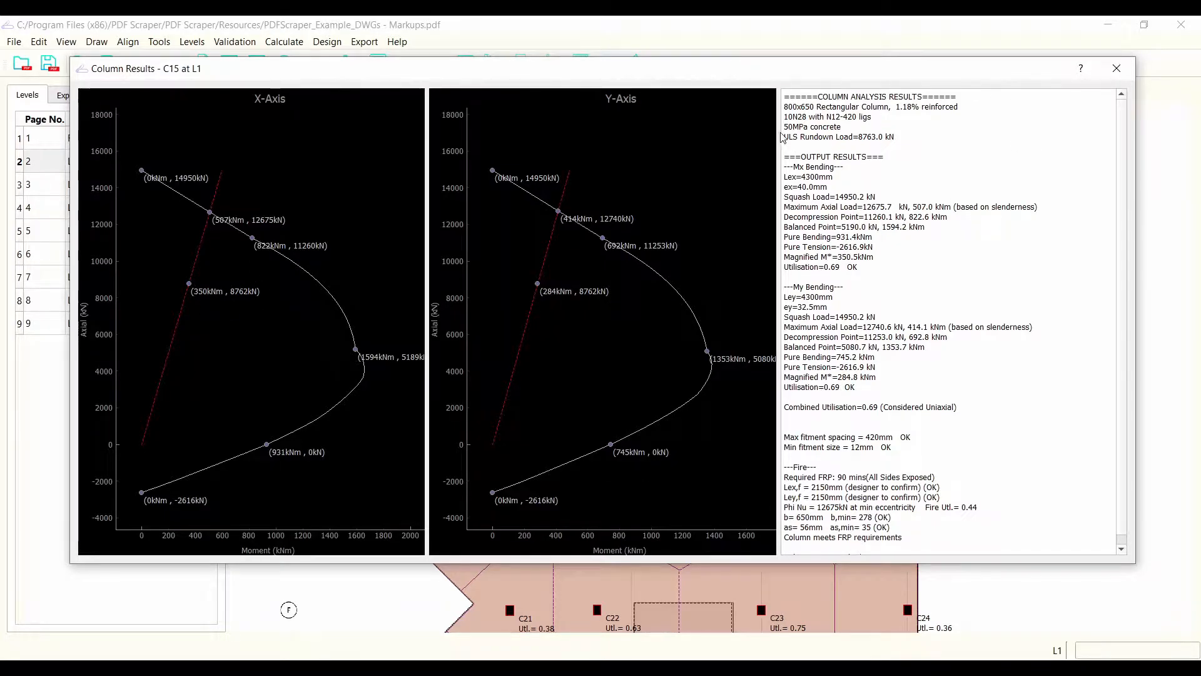
drag(785, 138, 896, 136)
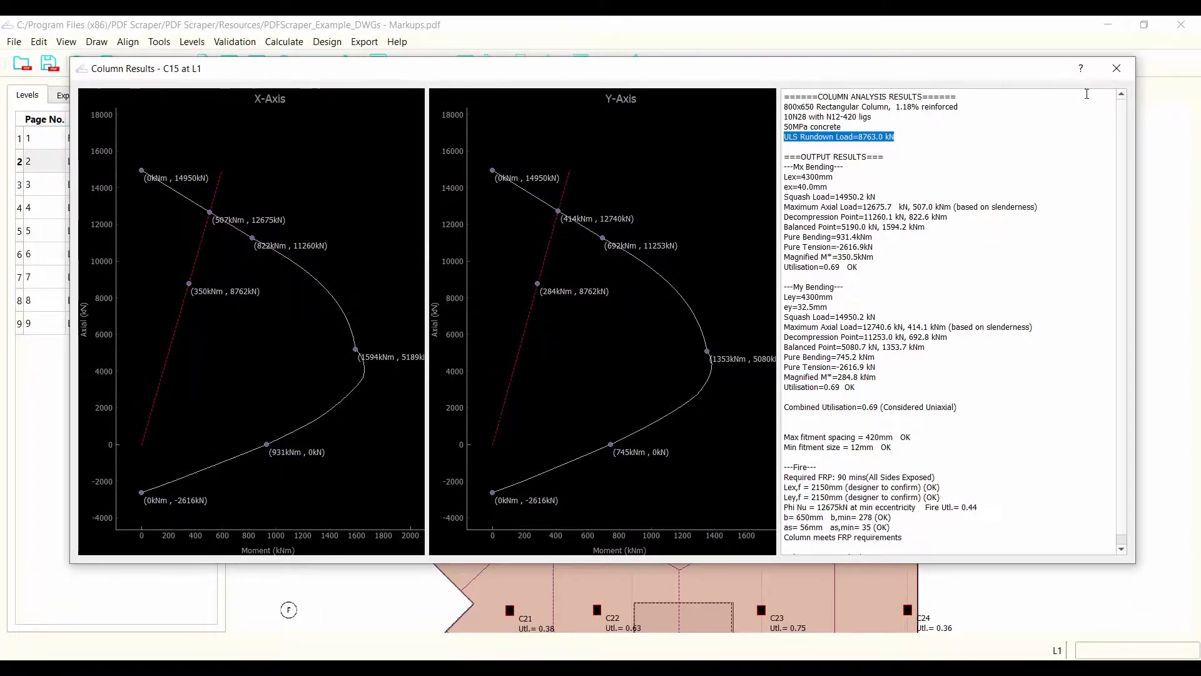
click(1117, 69)
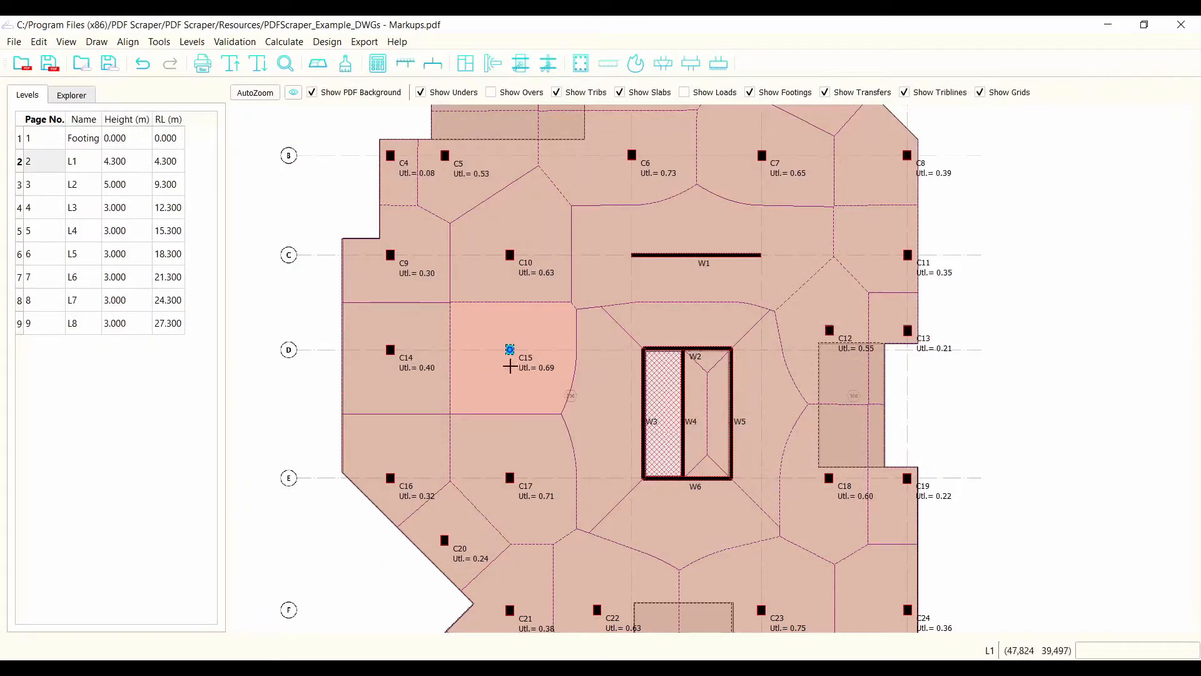
- Set the depth and breadth of column C15 on L1 to 300 mm each
scroll(518, 341, up, 5)
double_click(518, 341)
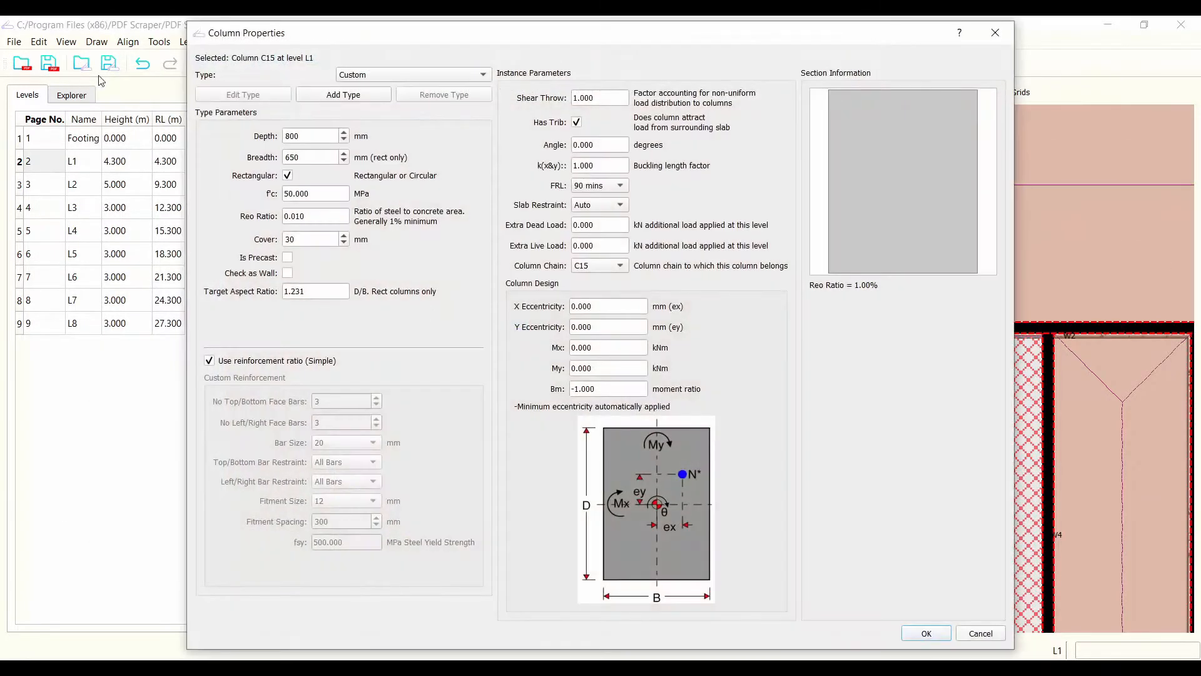
drag(315, 136, 239, 123)
text(300)
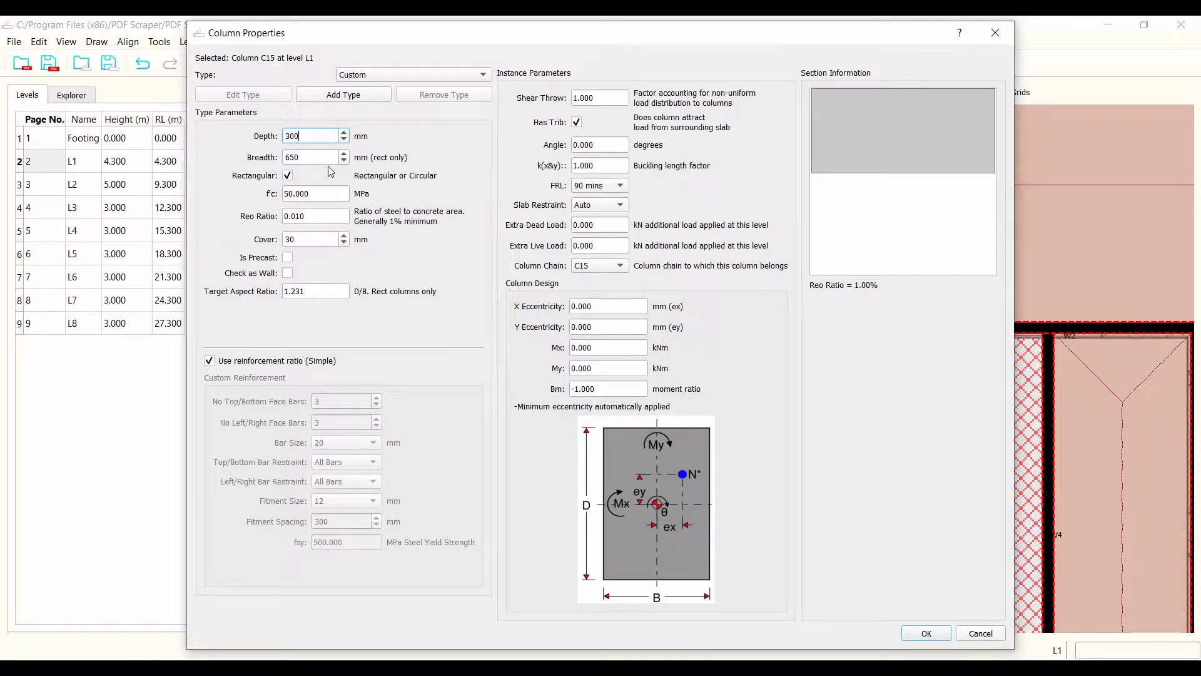
drag(328, 157, 179, 153)
text(300)
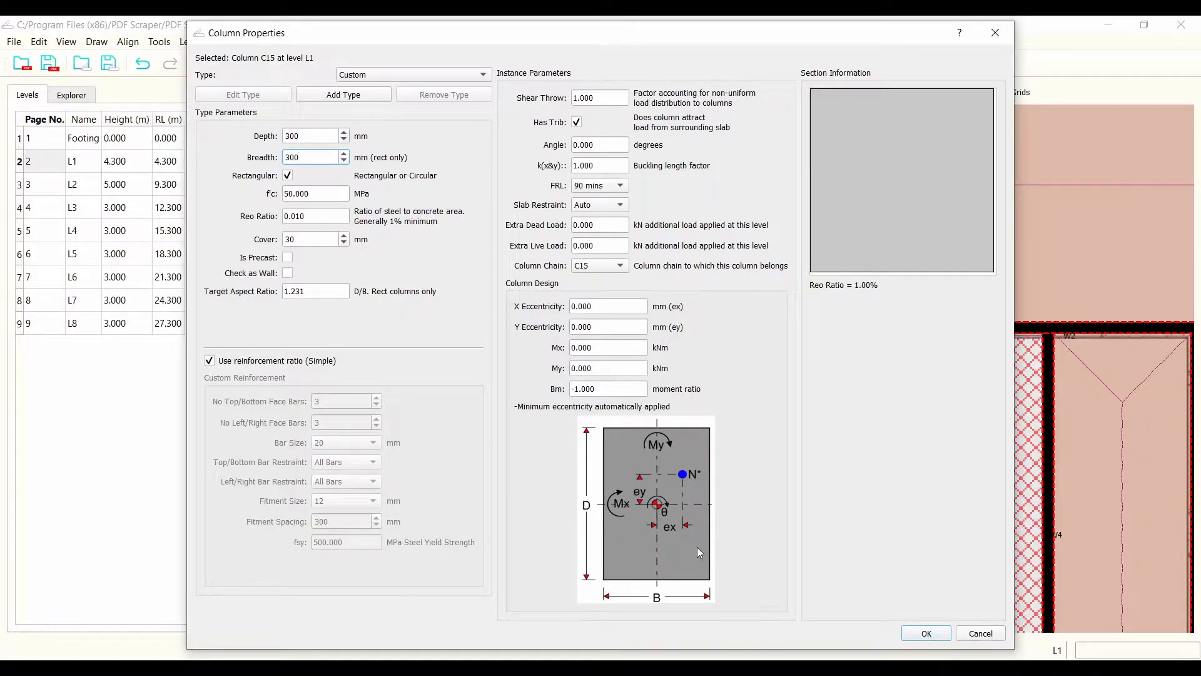
click(926, 633)
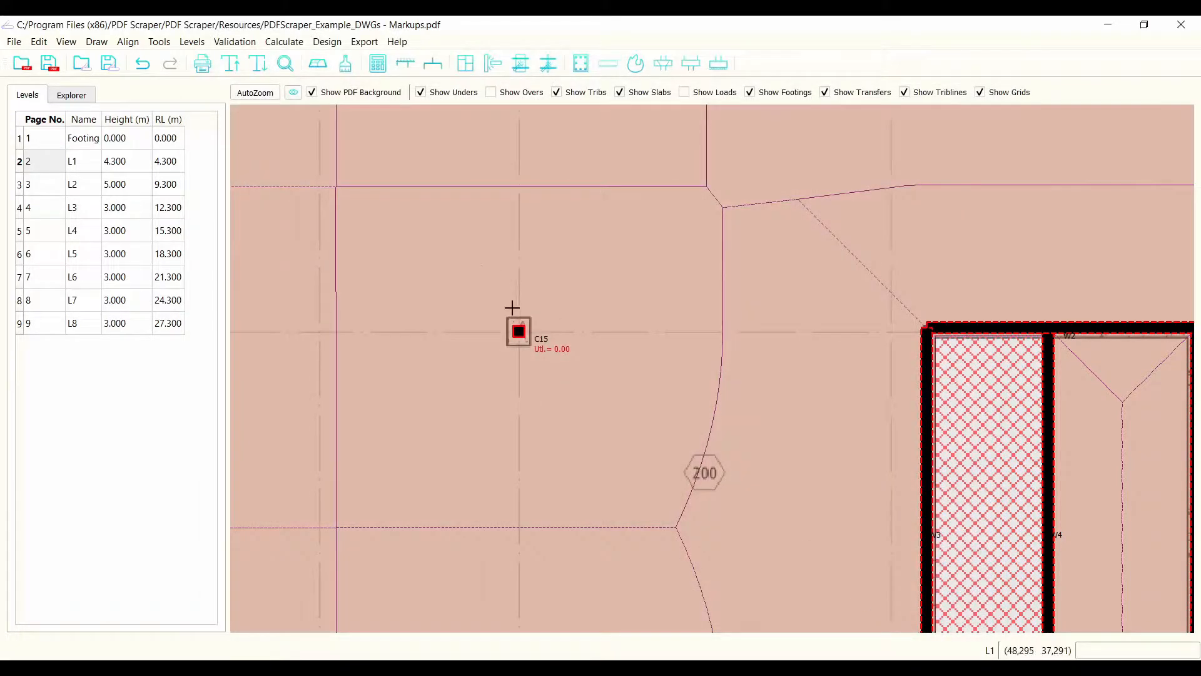
- Inspect the capacity of the resized column C15 and enlarge its results window
right_click(521, 340)
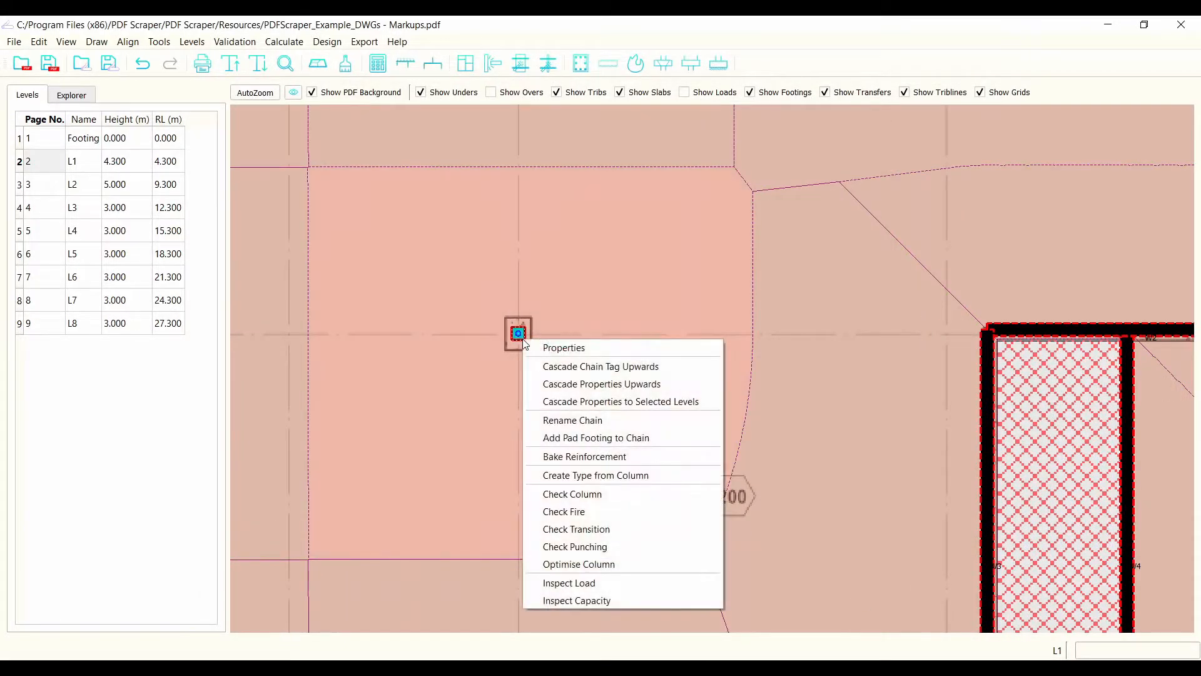
click(592, 602)
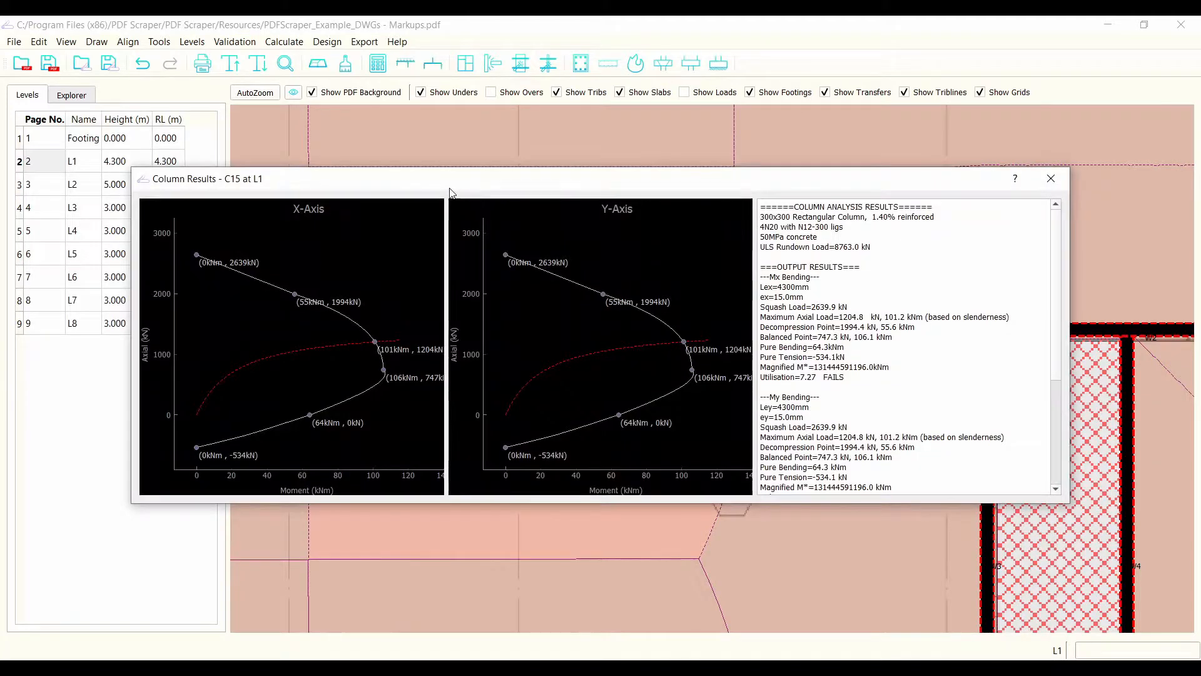
drag(456, 183, 349, 50)
drag(962, 369, 1168, 565)
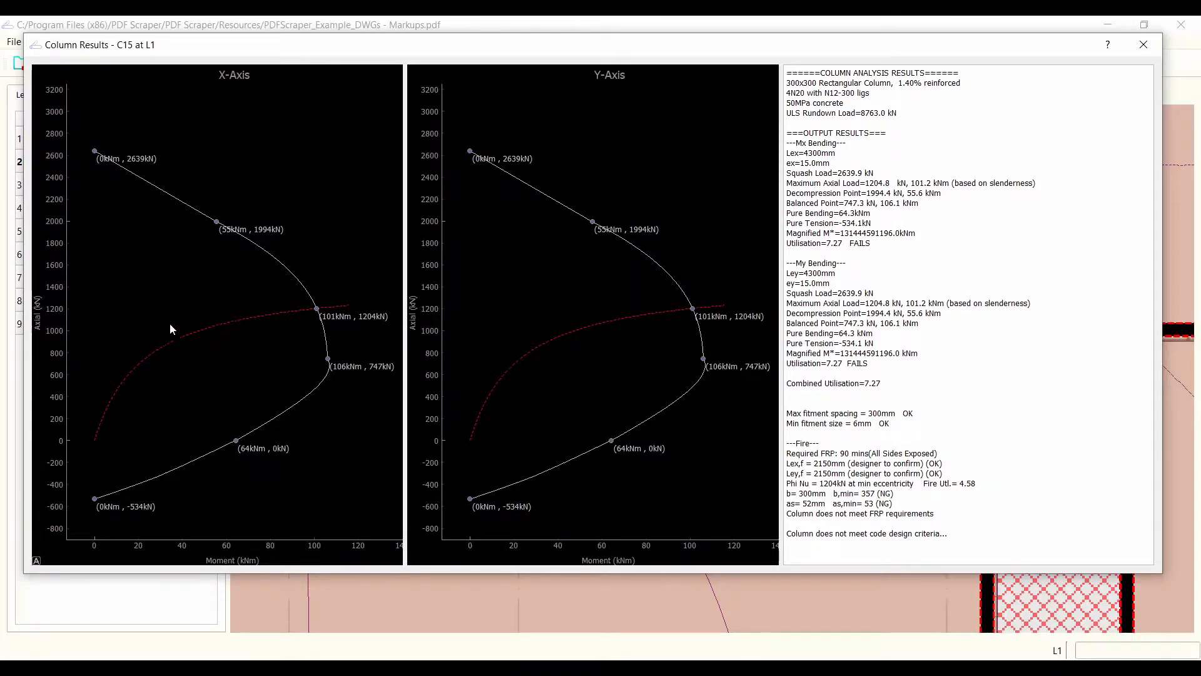
- Examine C15's X-Axis diagram, its utilisation label on the plan and the Mx bending utilisation in the results text
scroll(164, 325, down, 5)
scroll(163, 327, up, 5)
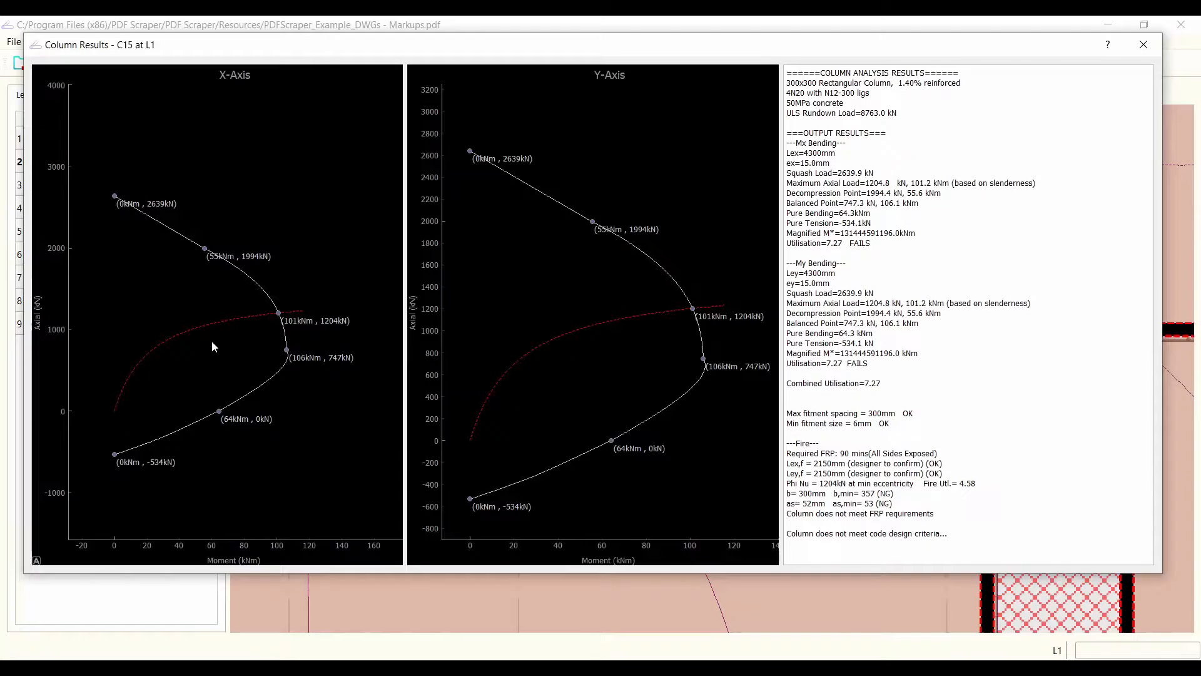
drag(763, 38, 655, 369)
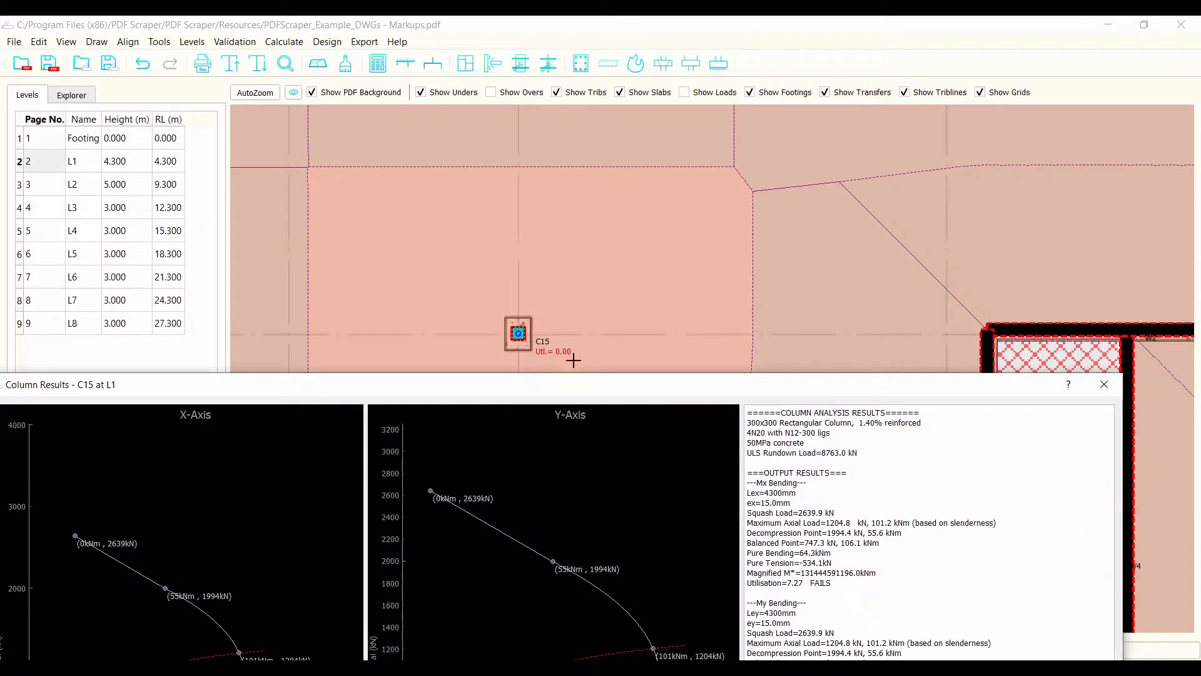
drag(550, 386, 587, 93)
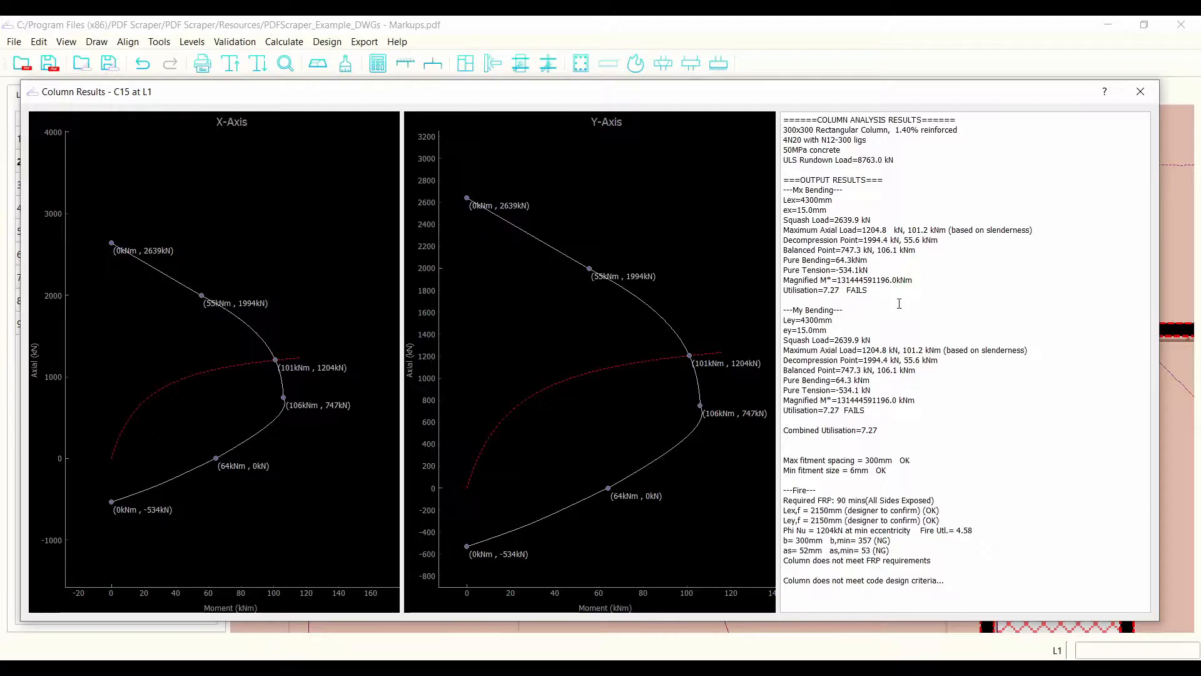
drag(875, 290, 823, 292)
click(840, 290)
click(991, 266)
- Pan and rescale the Y-Axis interaction diagram of C15, and reset it to fit the whole curve
drag(592, 341, 612, 381)
scroll(610, 379, down, 2)
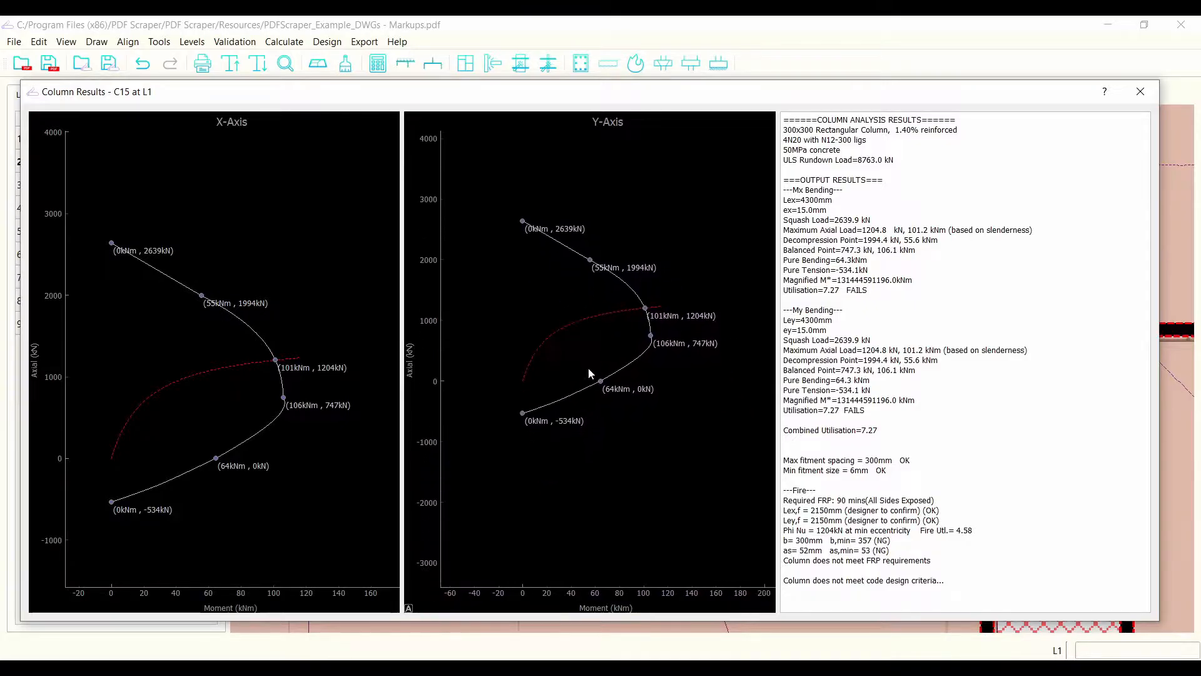
right_drag(588, 407, 558, 272)
right_drag(535, 318, 494, 278)
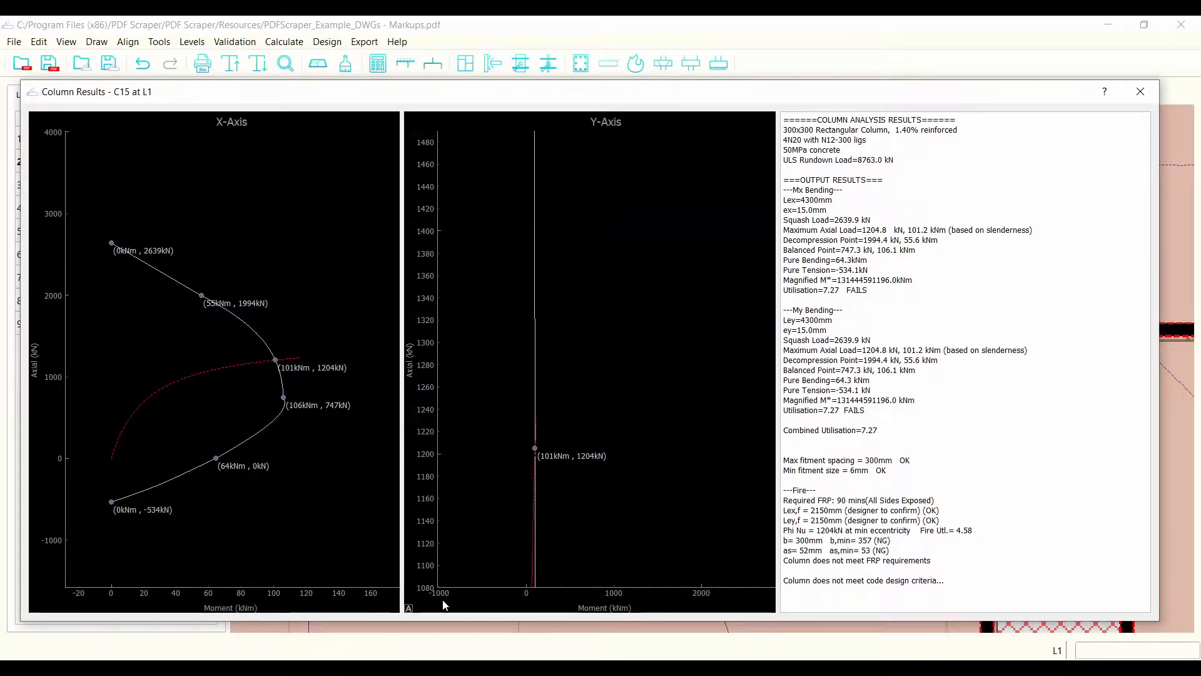
click(408, 608)
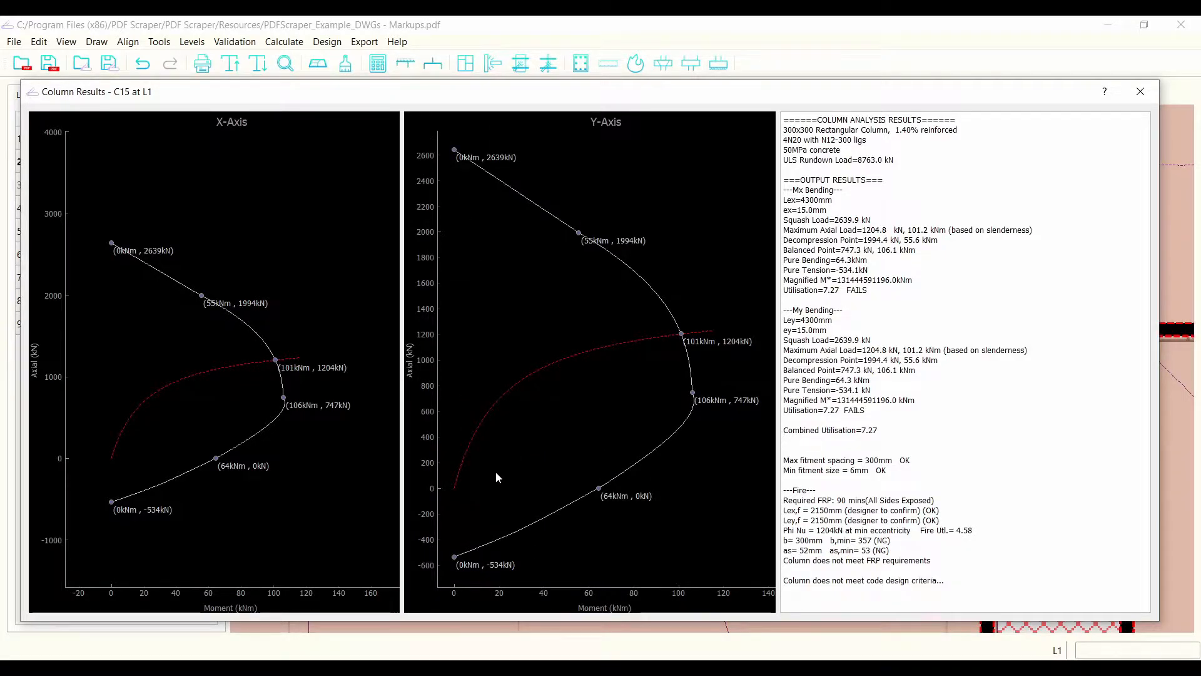
- Look through the X axis, Y axis and plot options available for the Y-Axis diagram
right_click(554, 308)
mouse_move(623, 331)
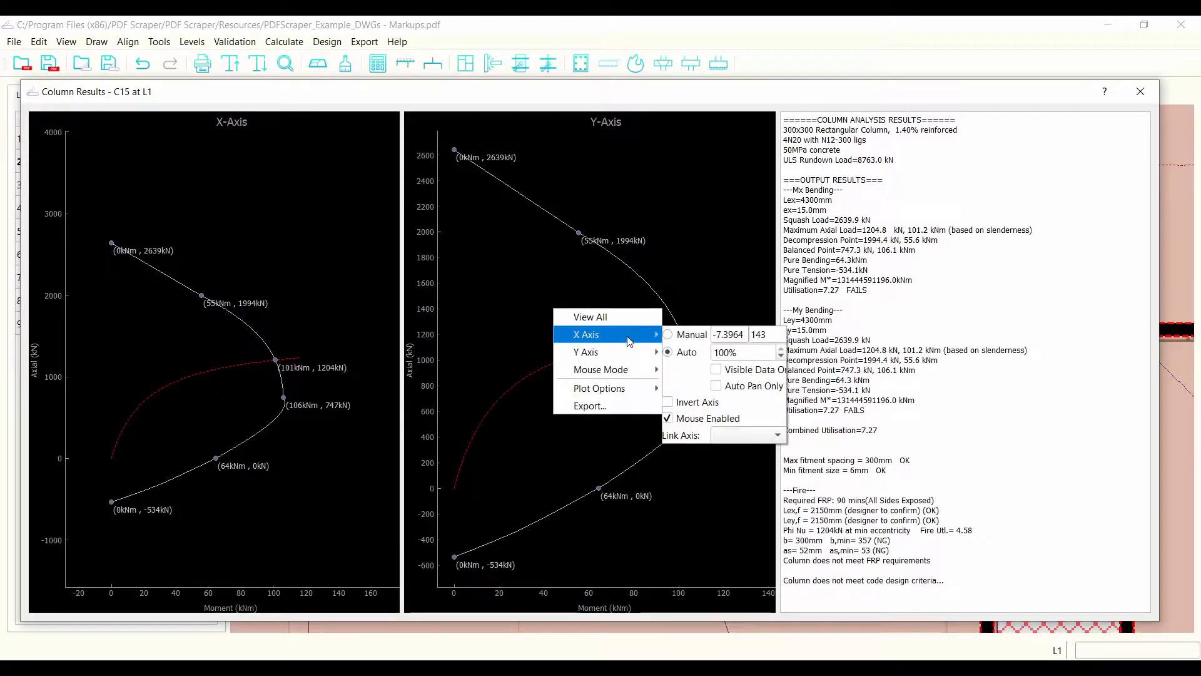
mouse_move(627, 355)
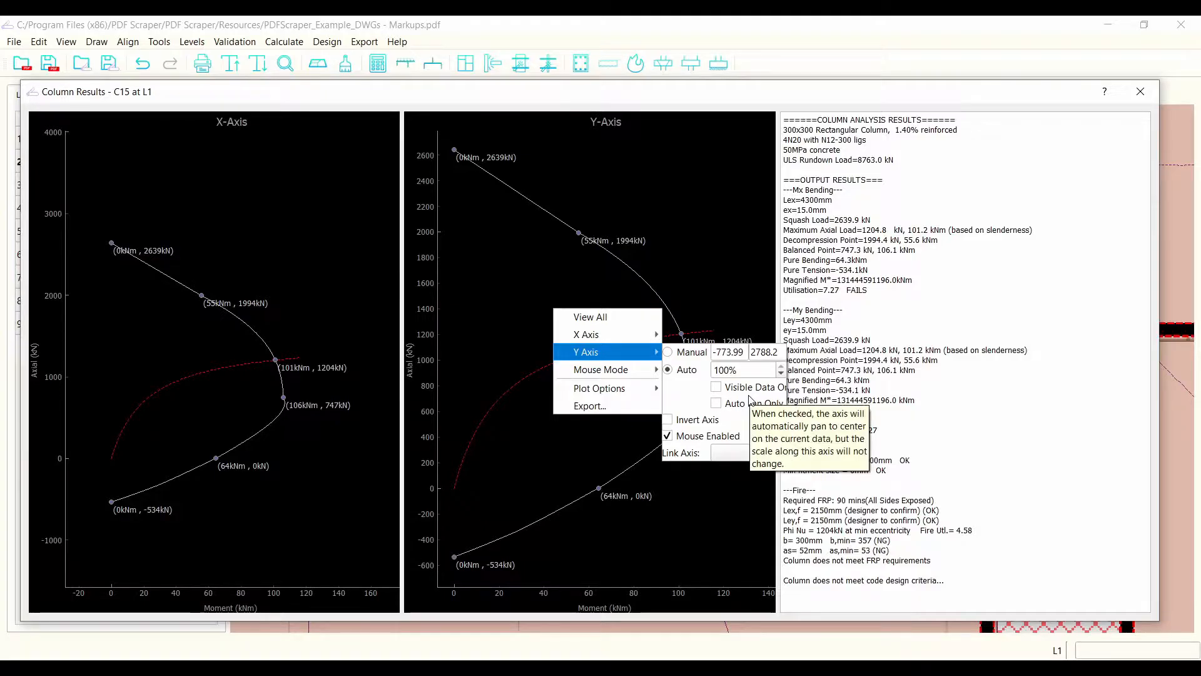
mouse_move(663, 399)
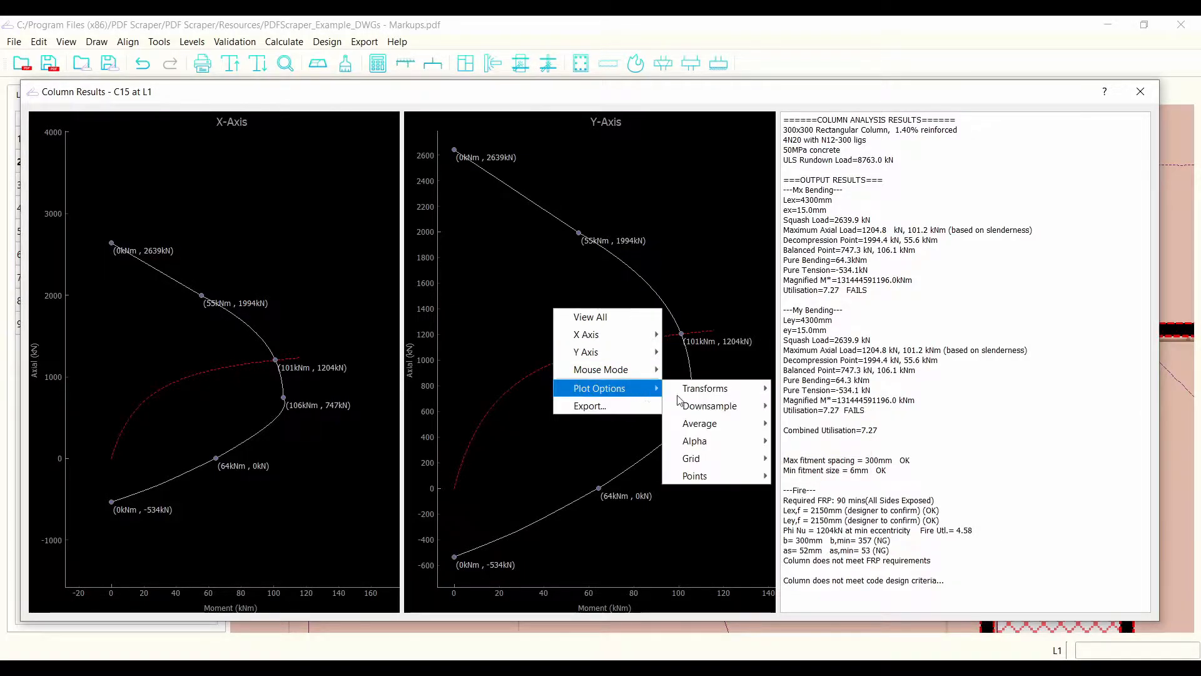
mouse_move(723, 432)
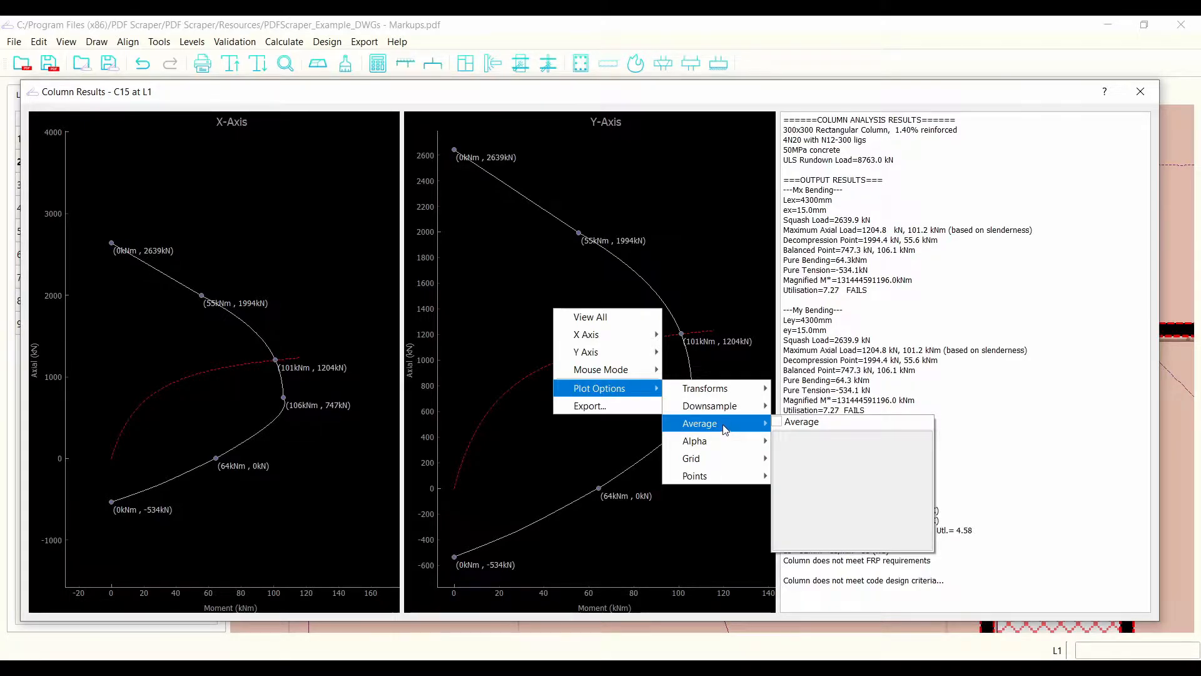
- View the SVG and image file export formats for the Y-Axis diagram, then close the export and column results windows without exporting
click(634, 406)
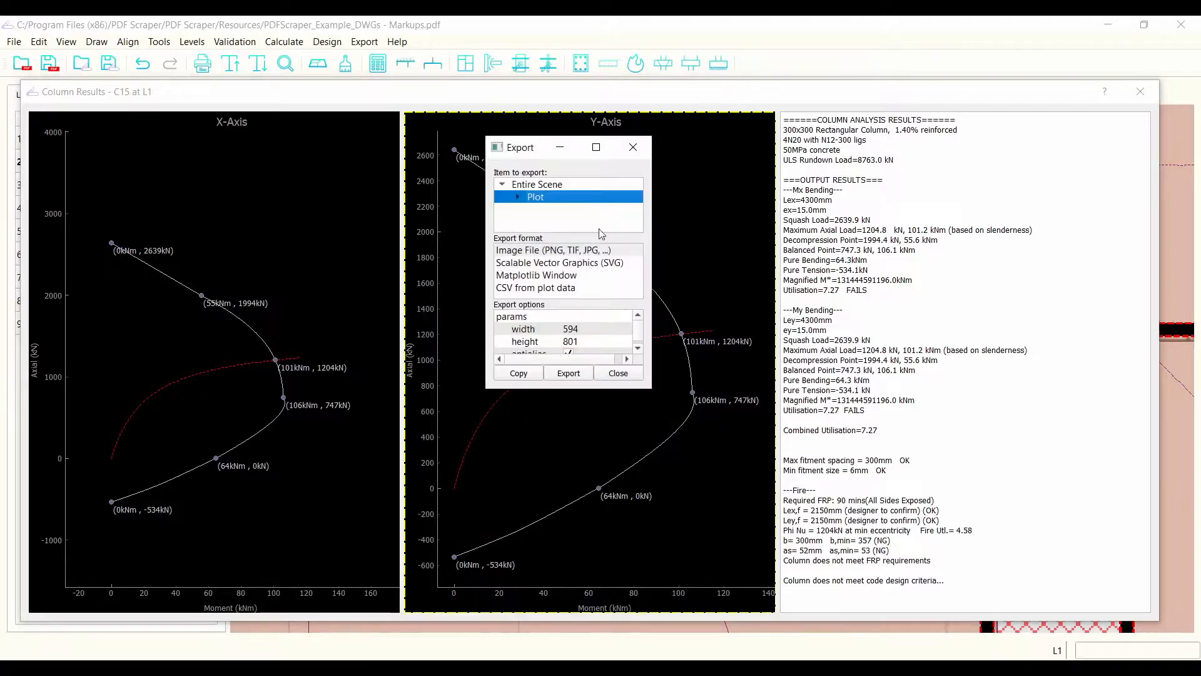
click(586, 265)
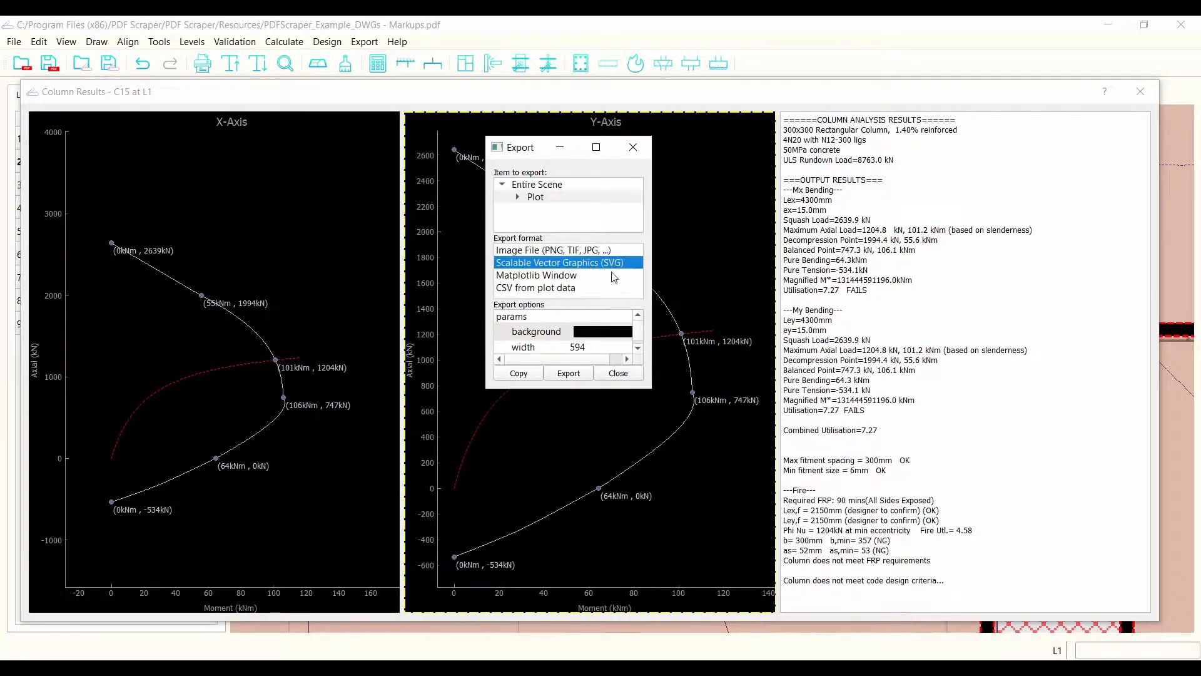
click(560, 250)
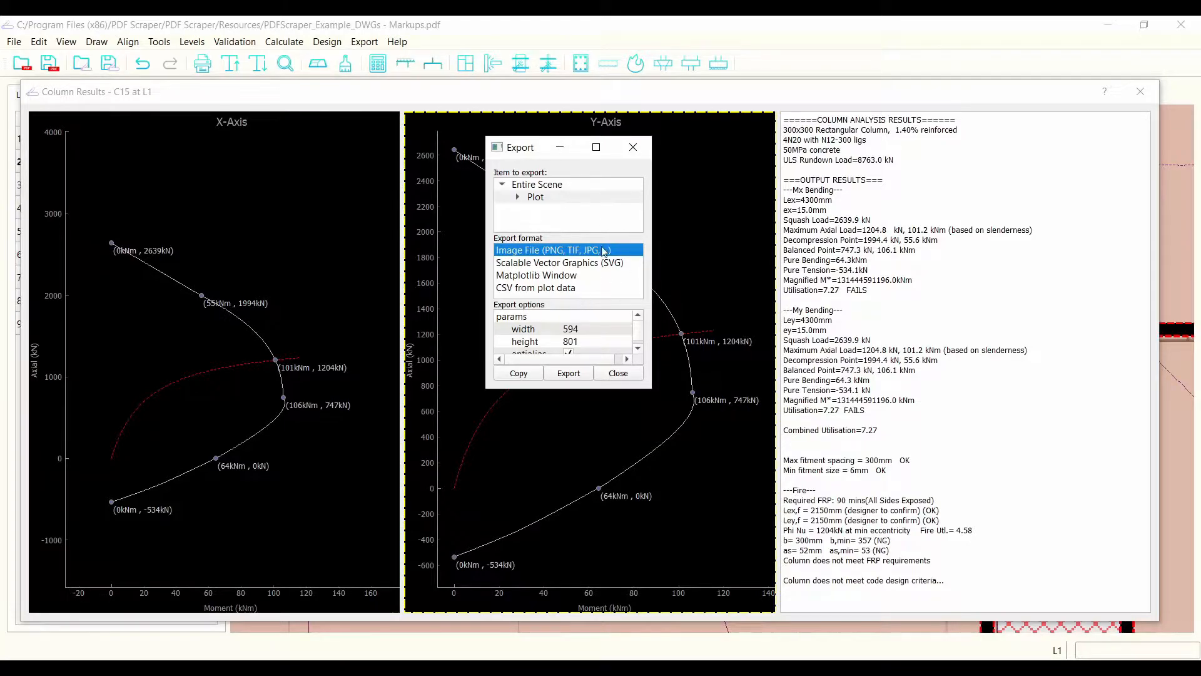
click(633, 147)
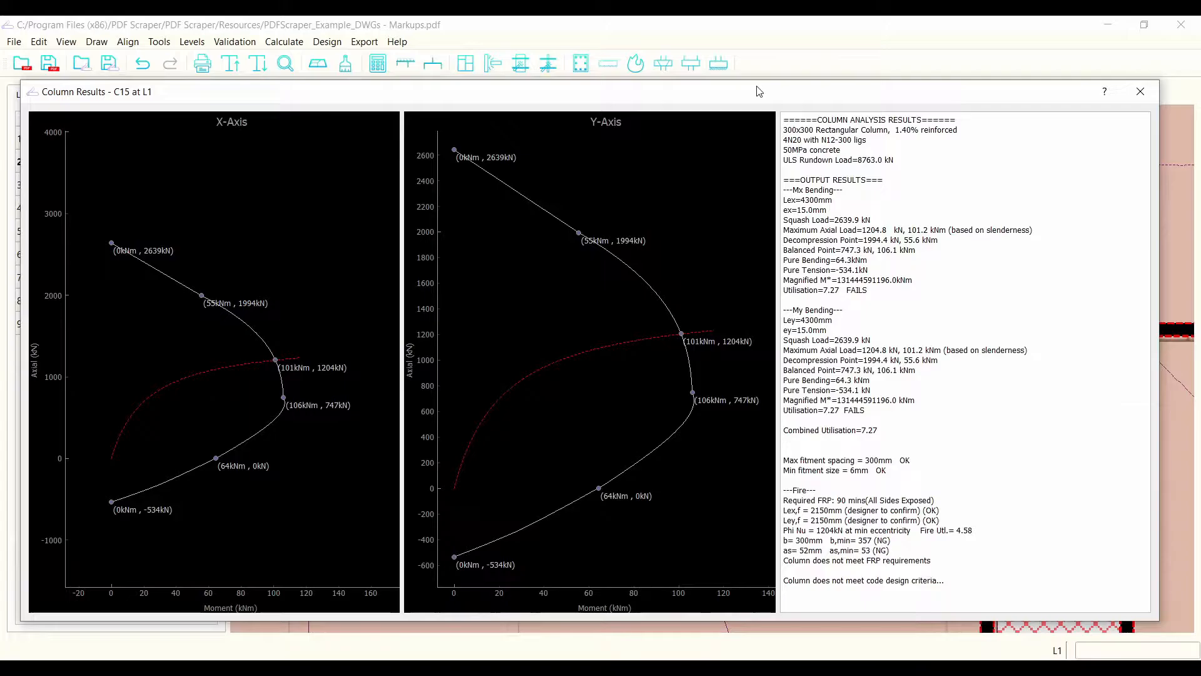
click(1137, 93)
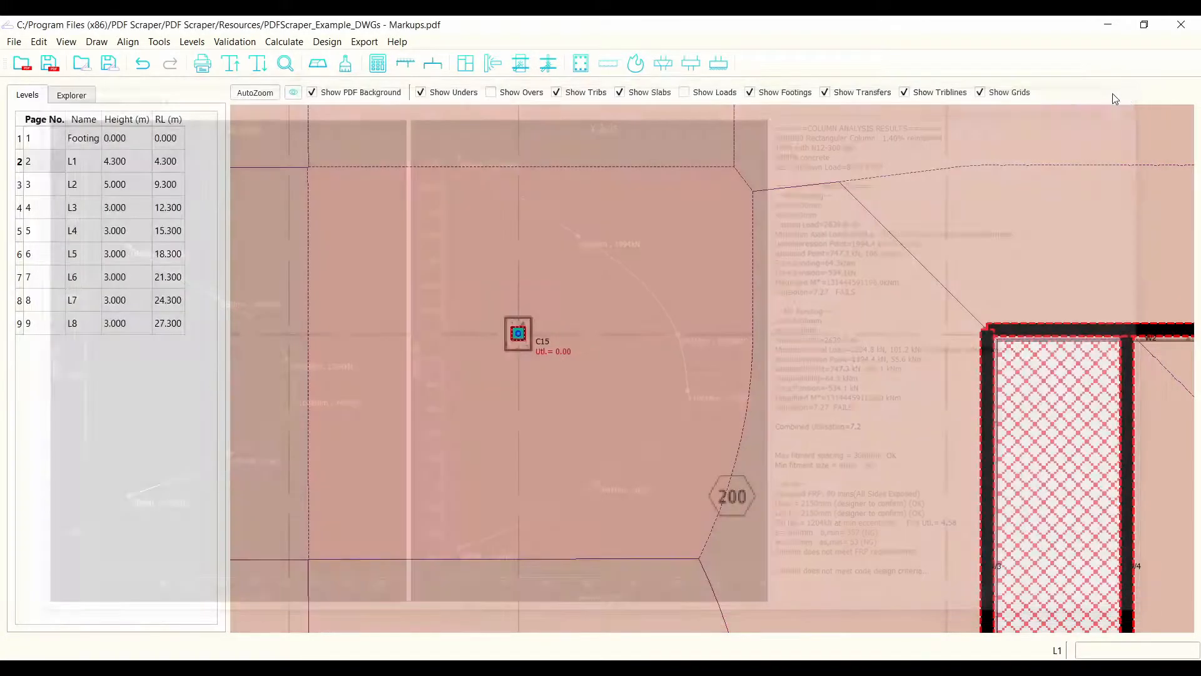
- Run the design check on all walls in the building model
scroll(466, 397, down, 5)
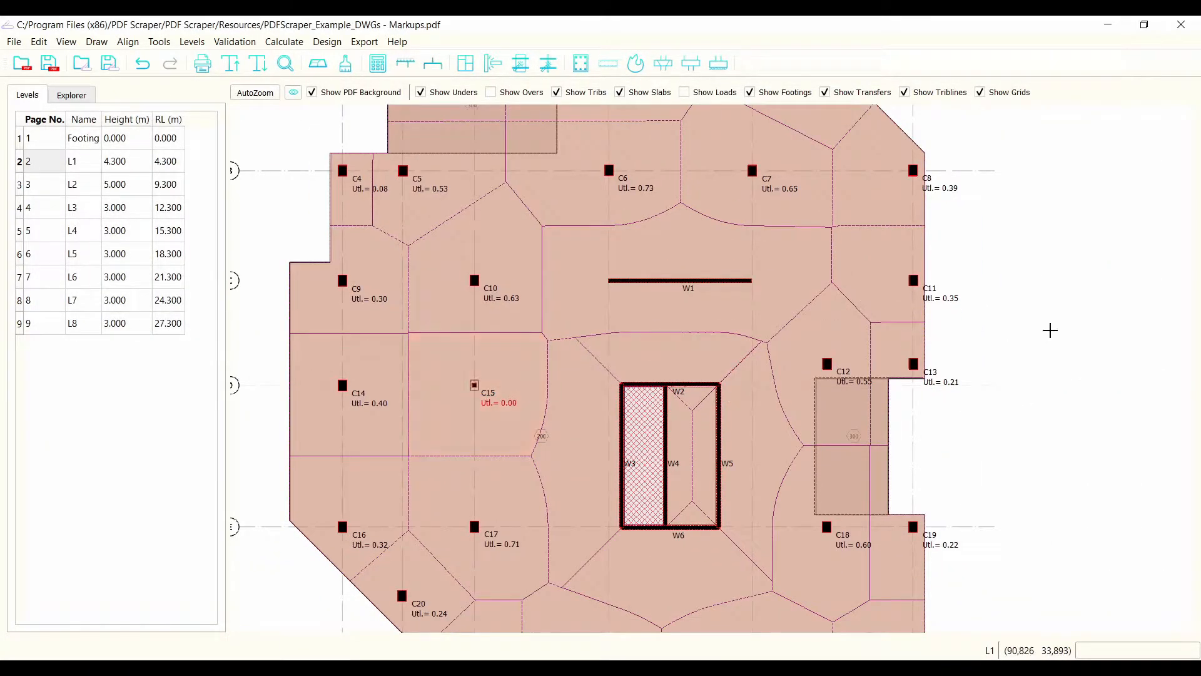
scroll(695, 313, up, 2)
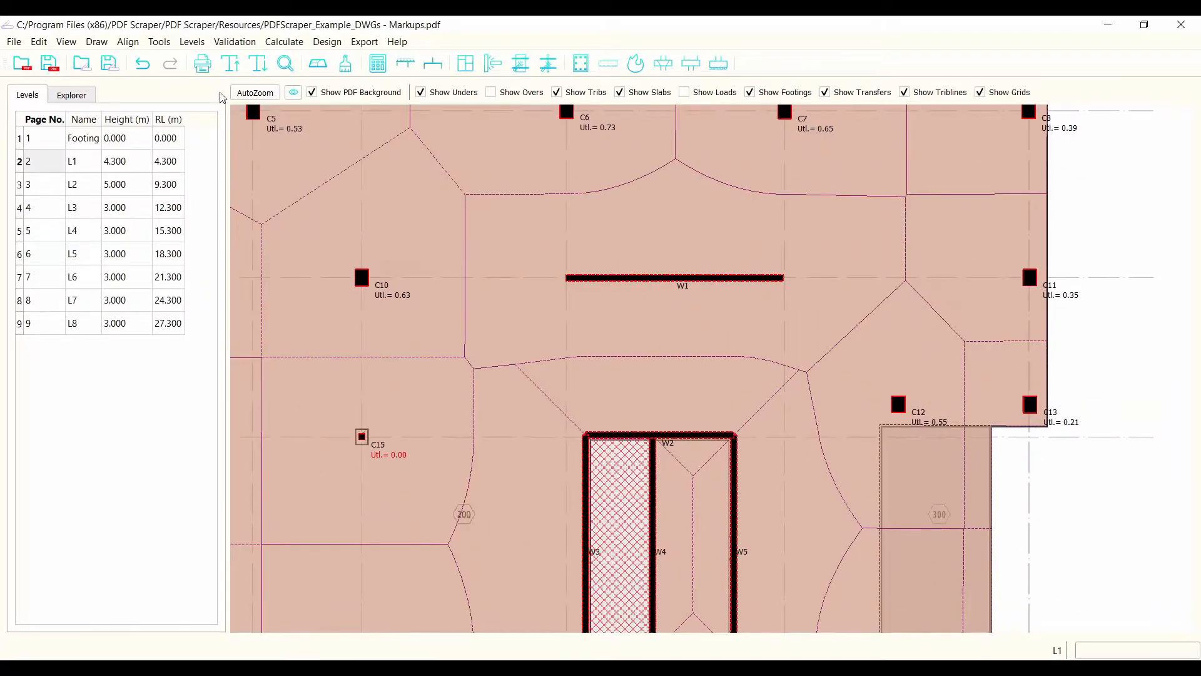
click(327, 43)
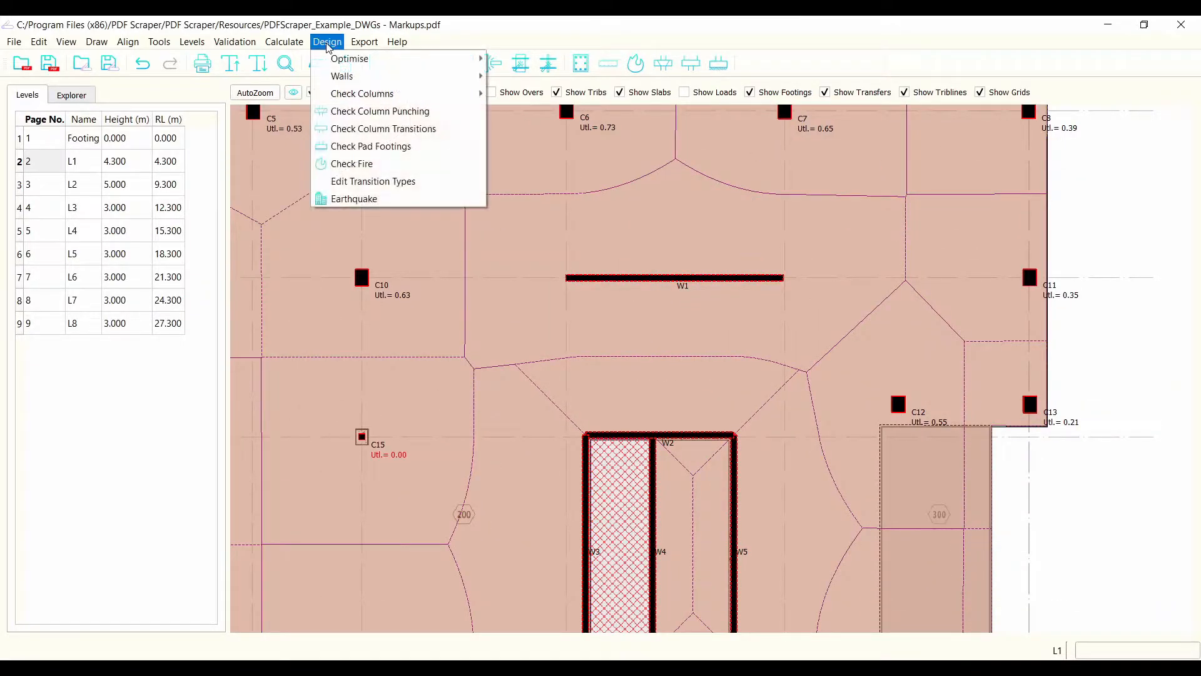
mouse_move(457, 91)
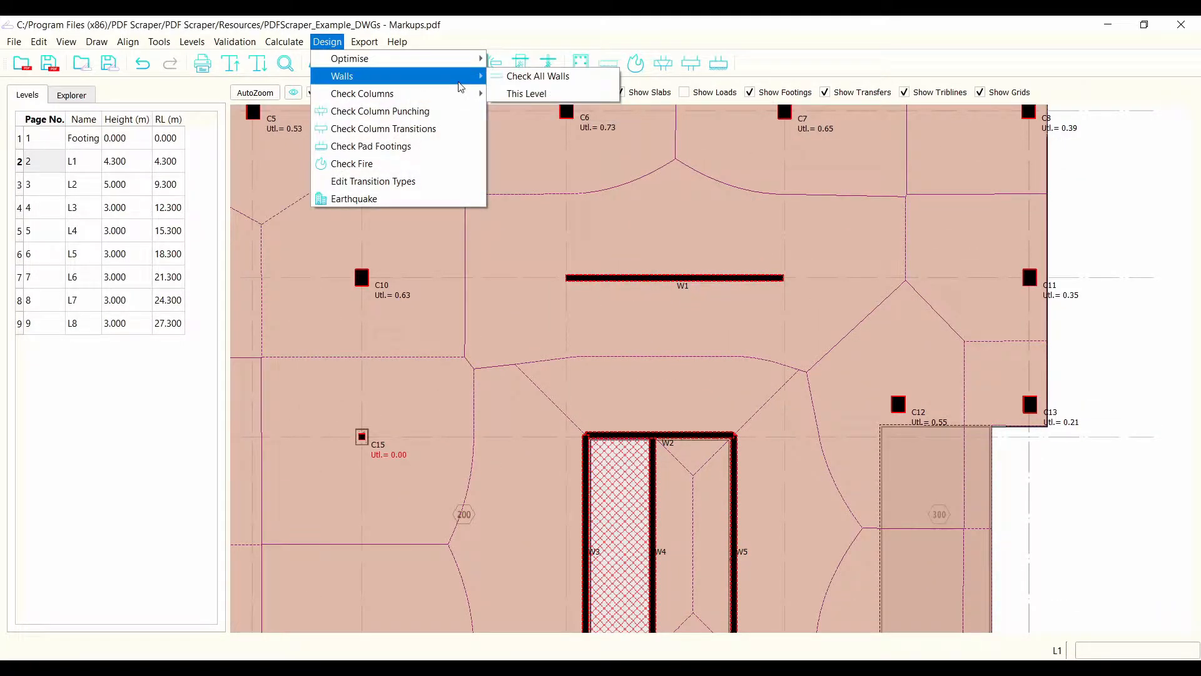
click(532, 75)
scroll(832, 350, down, 1)
scroll(741, 331, down, 1)
scroll(972, 313, up, 2)
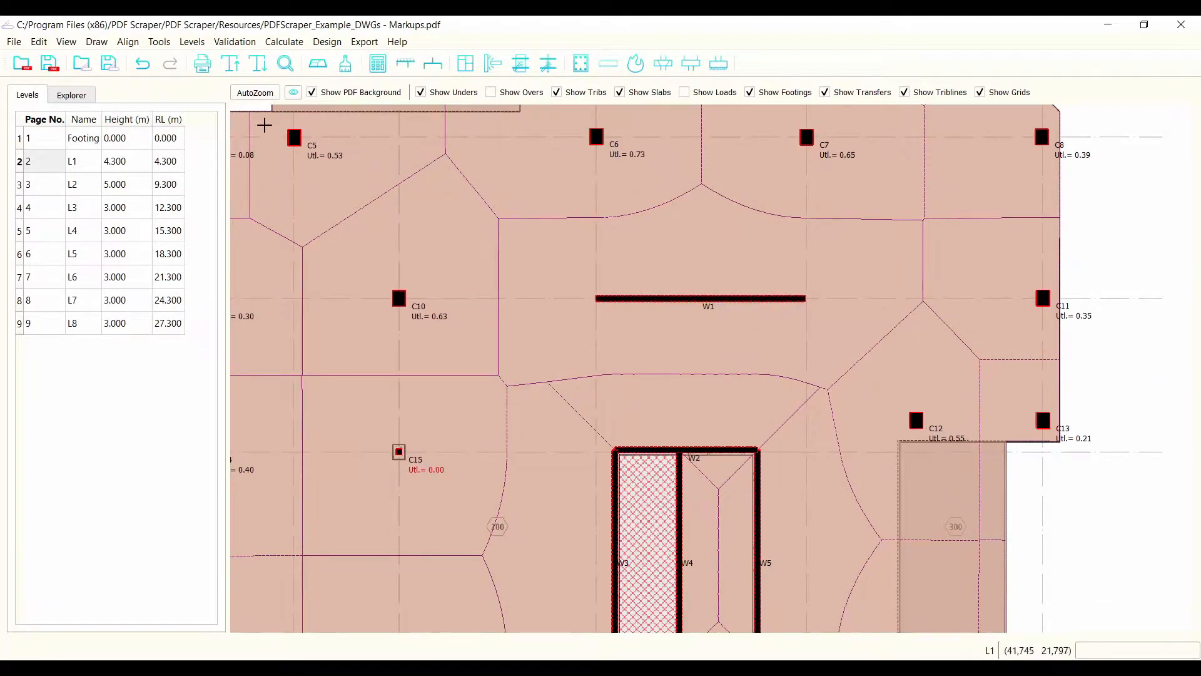
- Hide the utilisation labels for columns and show them for walls
click(292, 92)
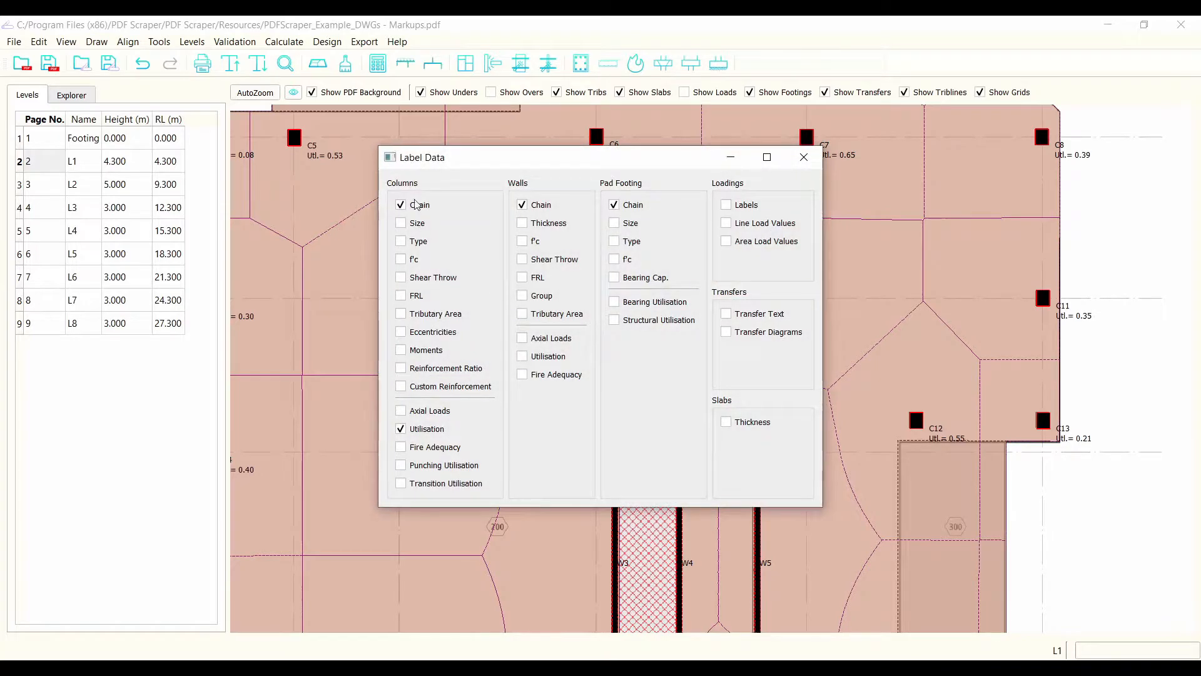
click(400, 428)
click(523, 356)
click(807, 157)
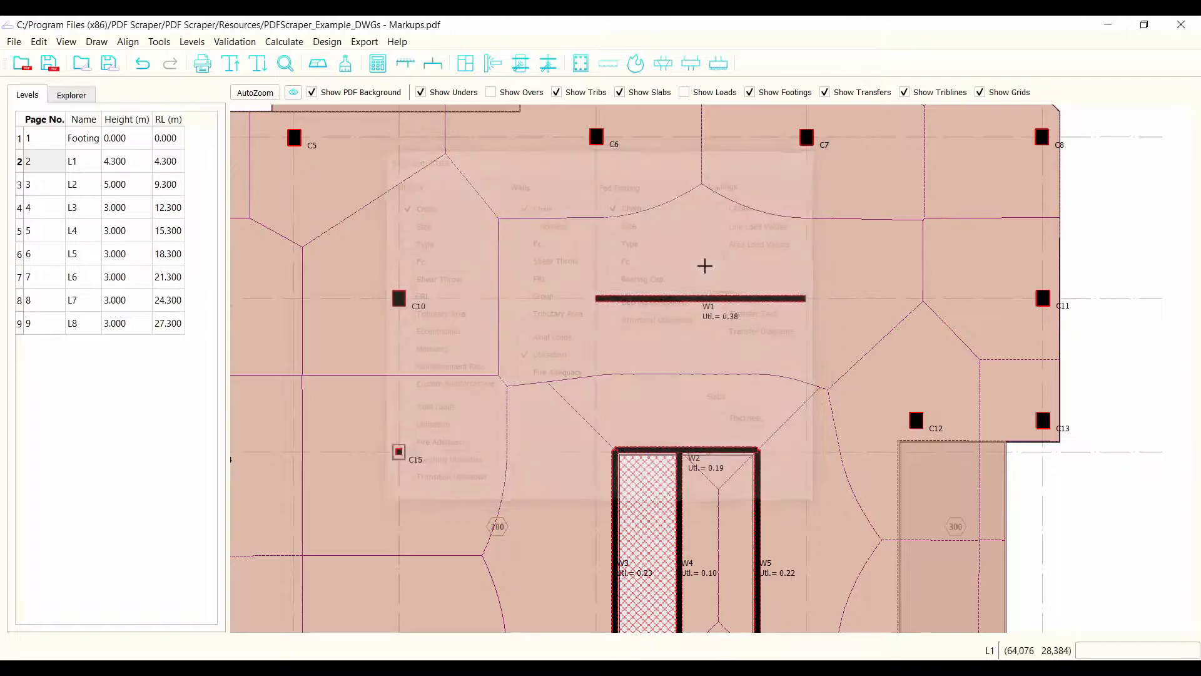
- Inspect the capacity of wall W1 on L1, enlarge the results window and select all the analysis text
scroll(735, 278, down, 1)
scroll(740, 288, up, 3)
scroll(681, 308, down, 1)
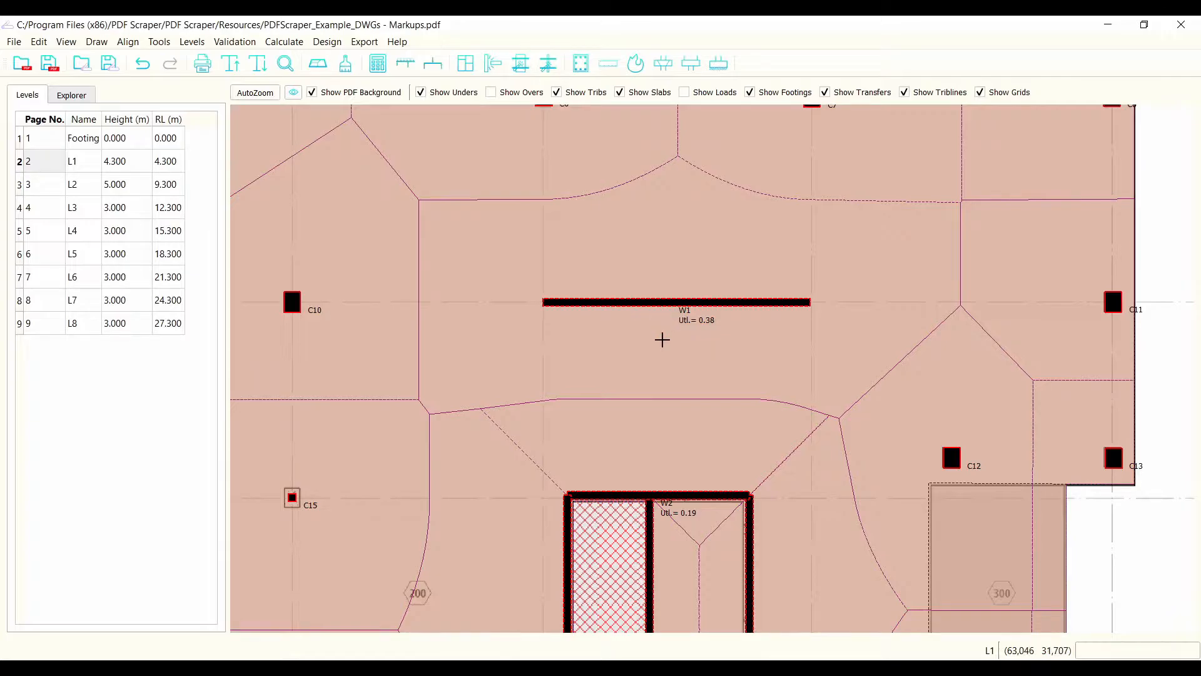
right_click(696, 303)
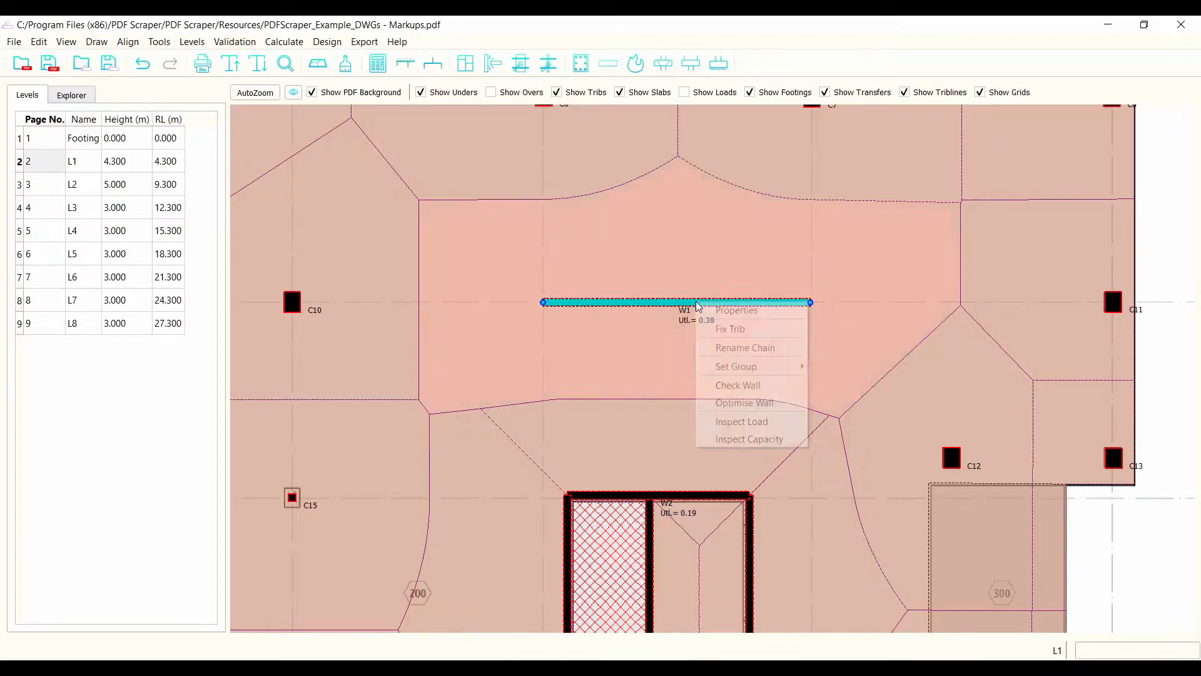
click(755, 442)
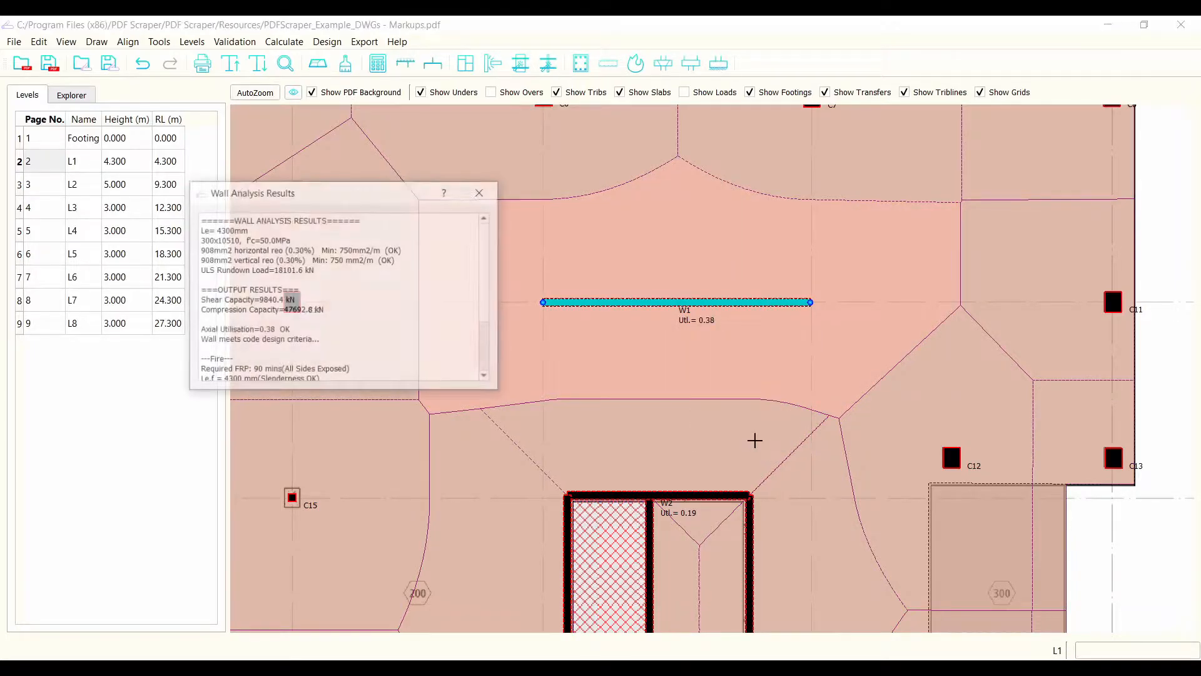
drag(356, 192, 393, 119)
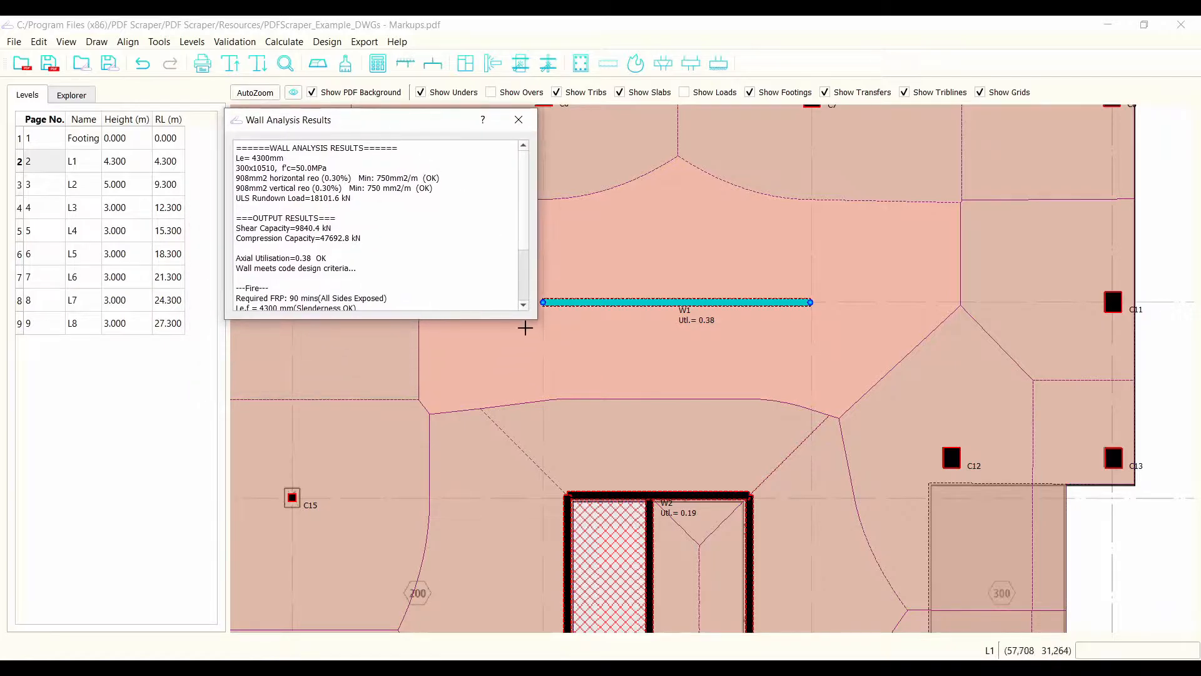
drag(534, 318, 638, 505)
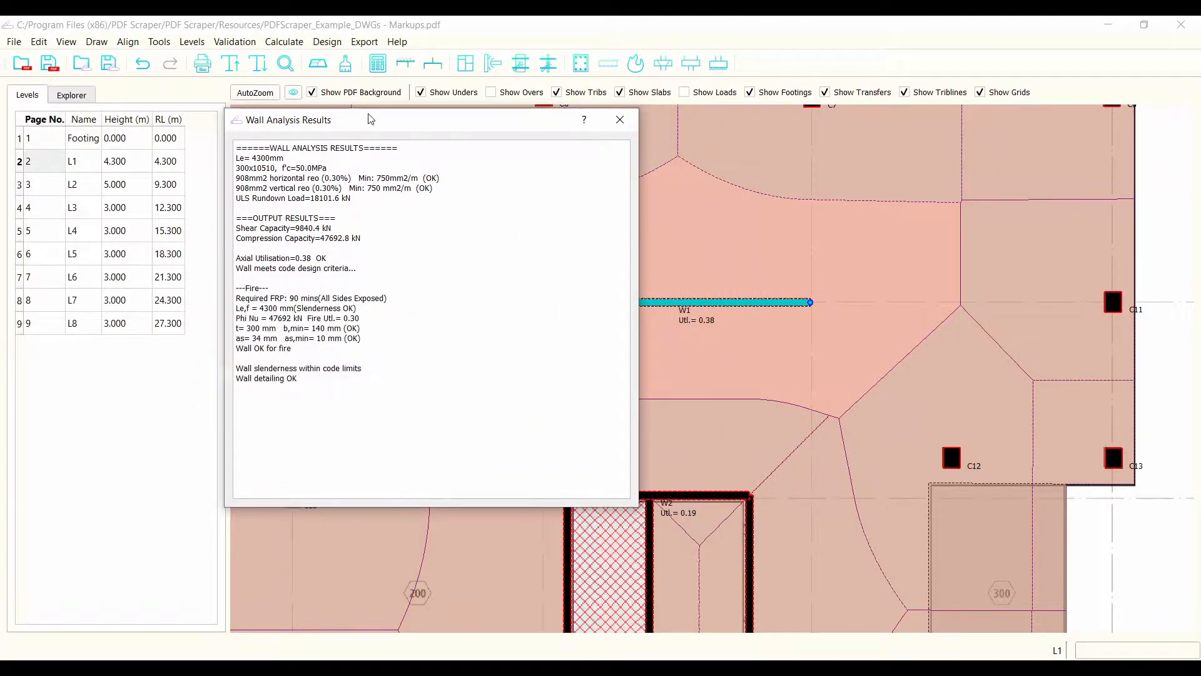
drag(371, 119, 484, 150)
drag(536, 461, 229, 157)
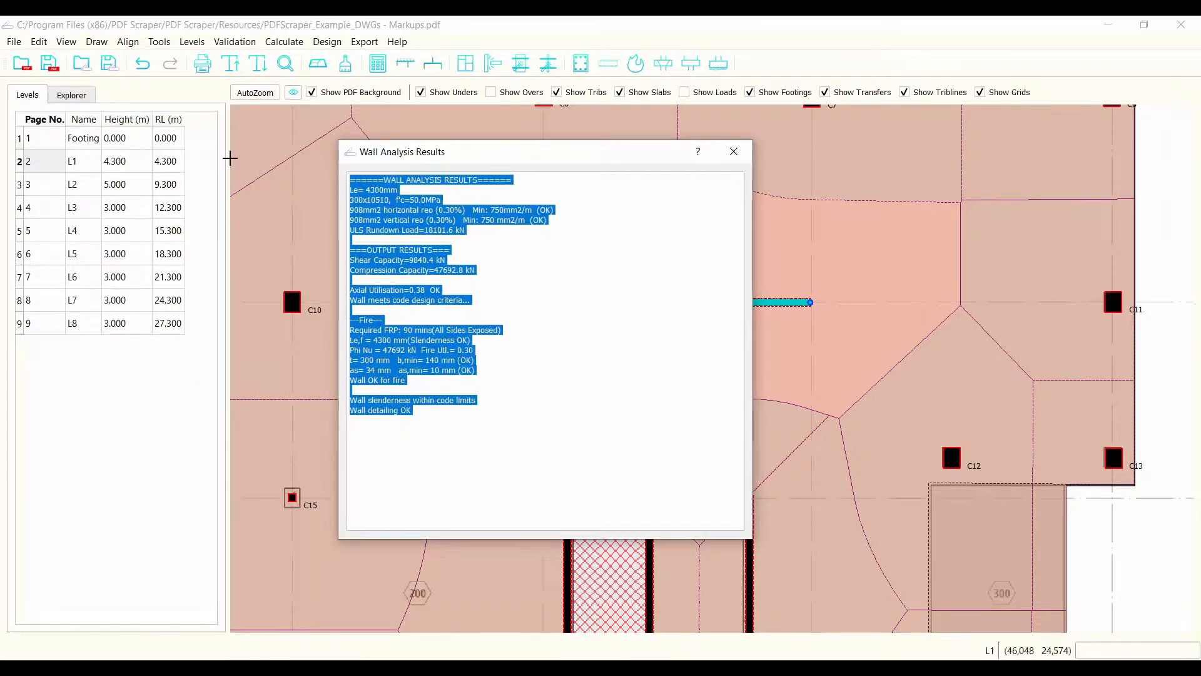
- Highlight the shear capacity line in wall W1's analysis results, then close the results window
click(520, 418)
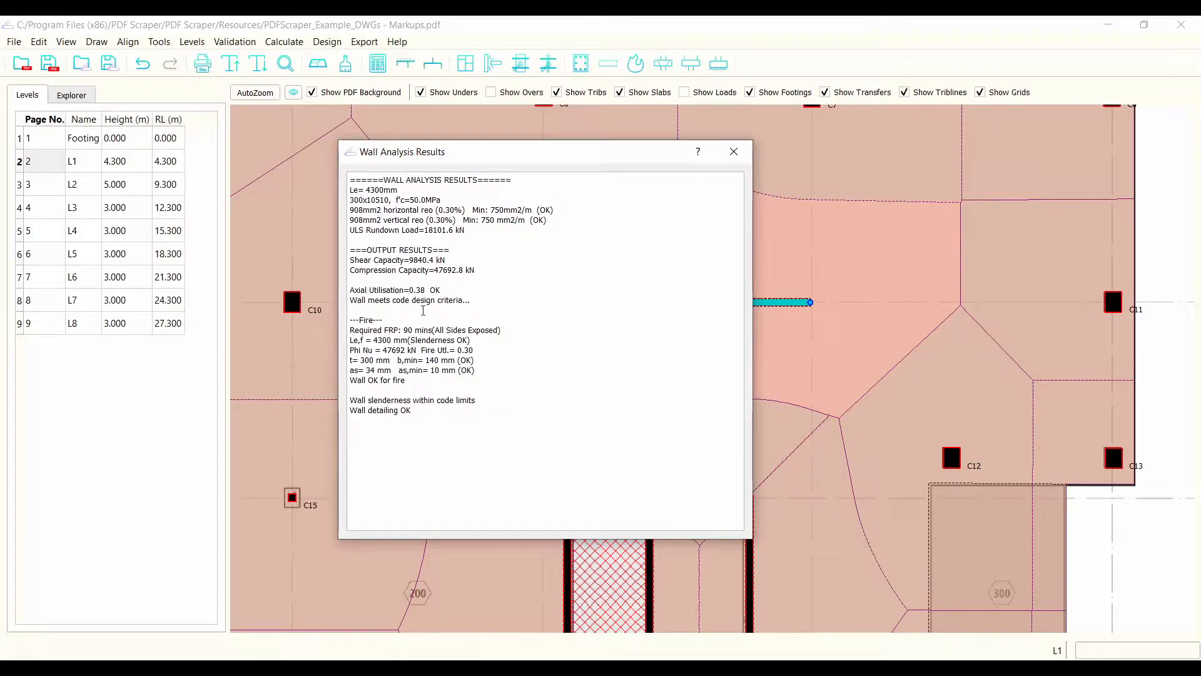
drag(449, 259, 350, 257)
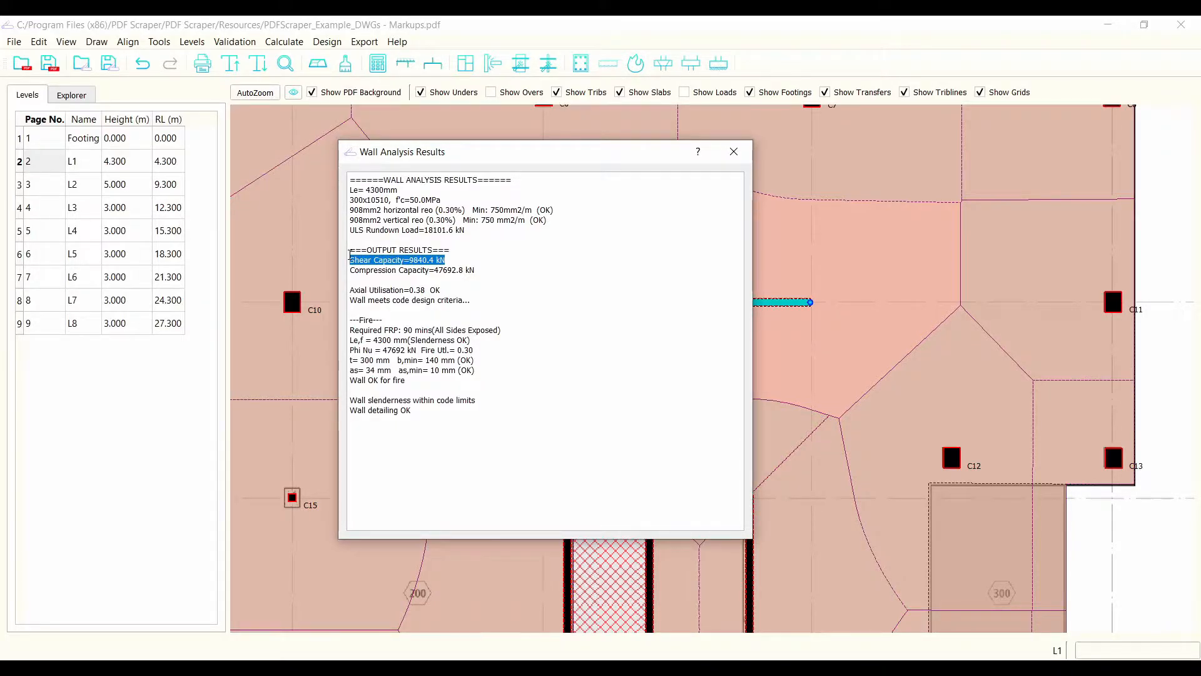
click(457, 256)
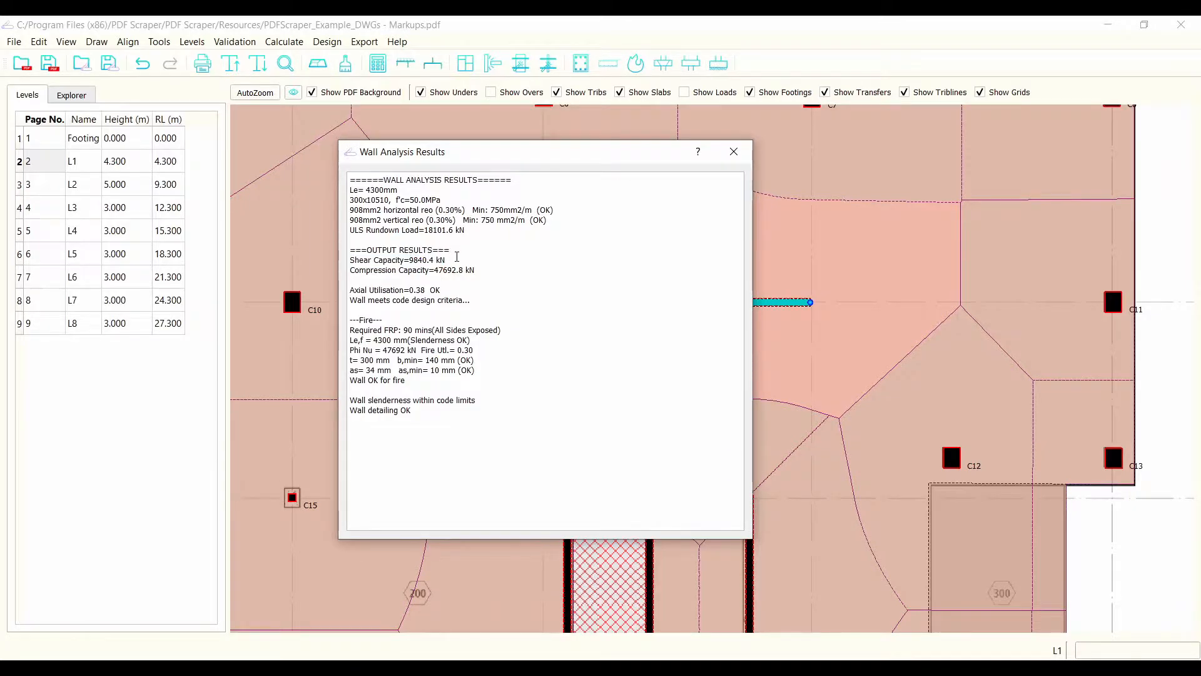
drag(457, 256, 348, 262)
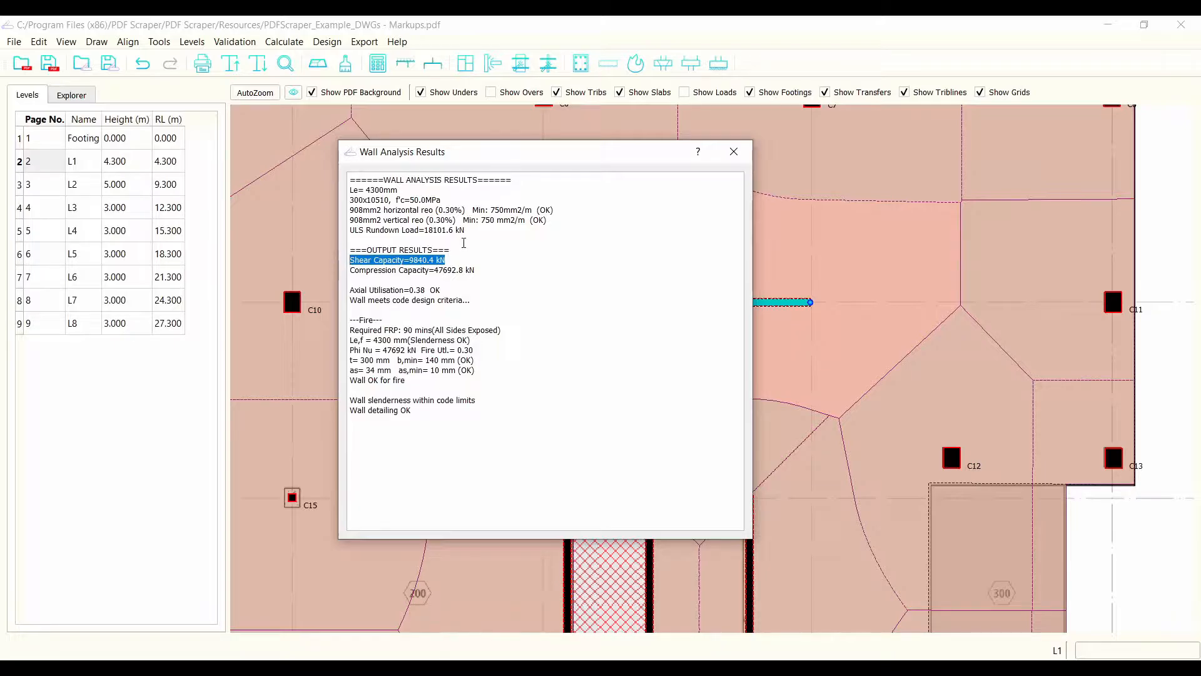
click(734, 151)
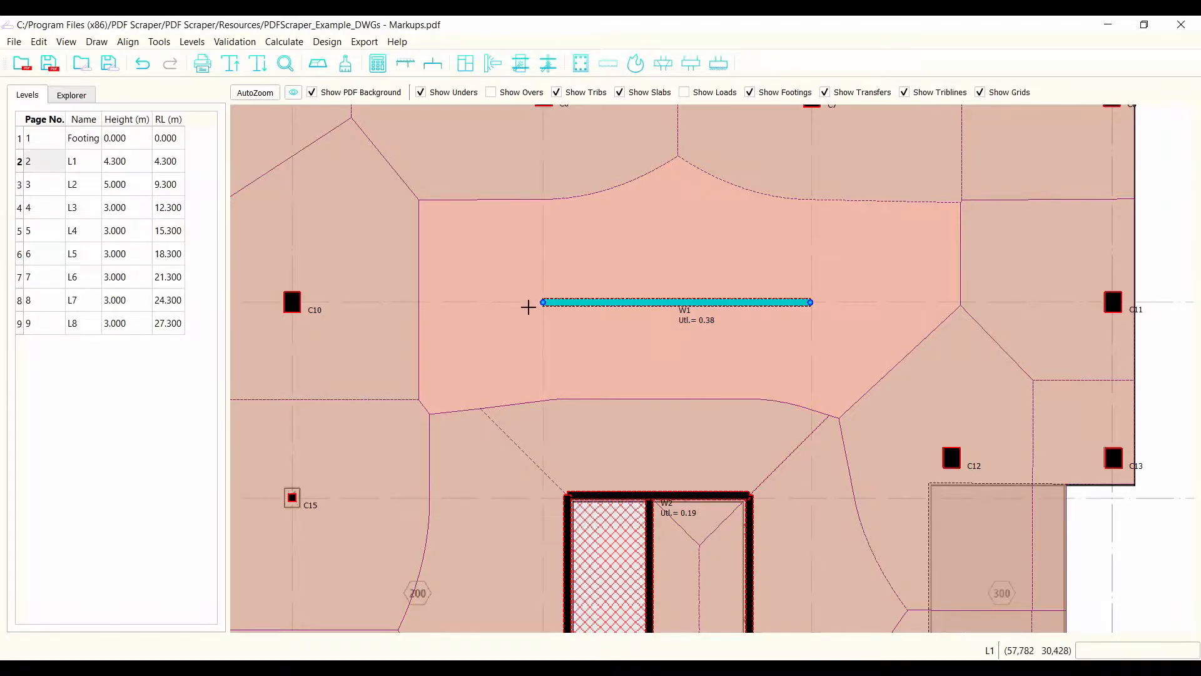
- Deselect wall W1 and run the fire check on the building model
scroll(528, 306, down, 2)
scroll(861, 349, down, 2)
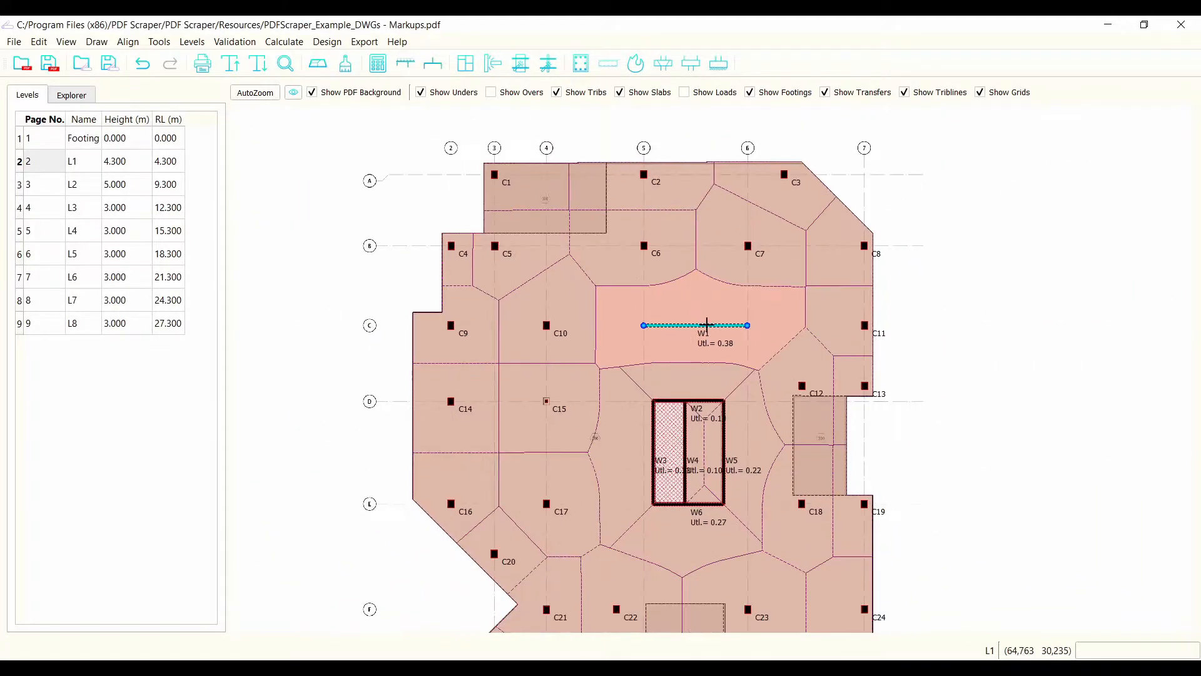
scroll(707, 324, up, 1)
click(295, 148)
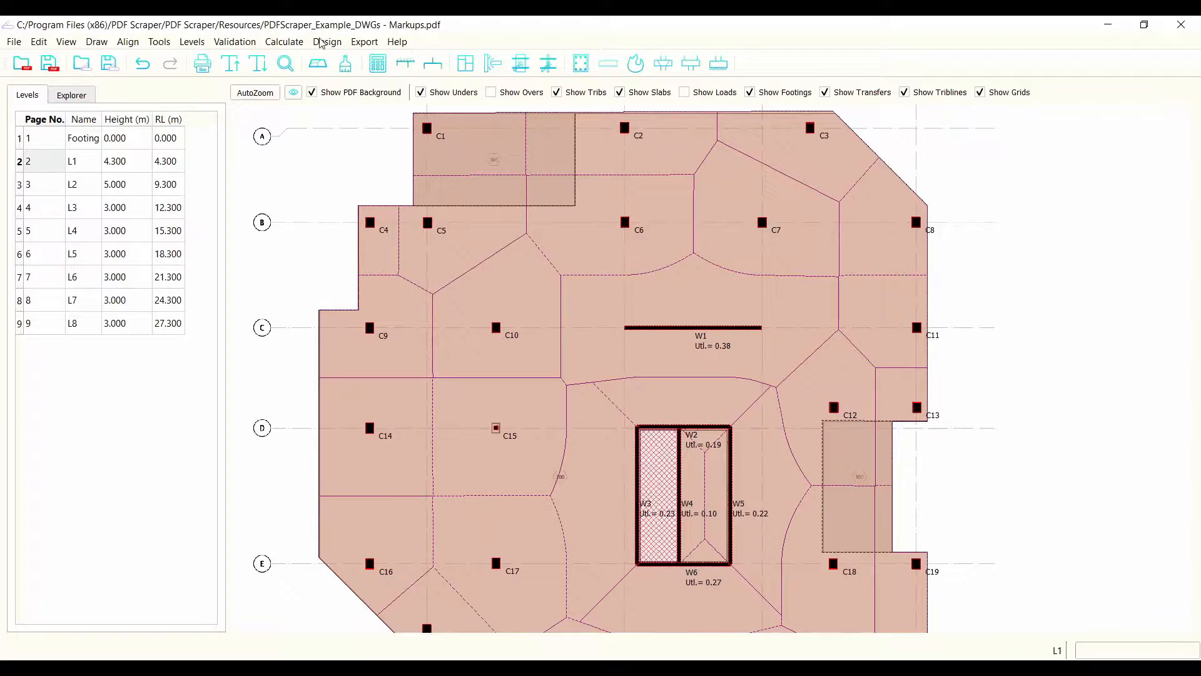
click(322, 42)
click(367, 164)
click(636, 63)
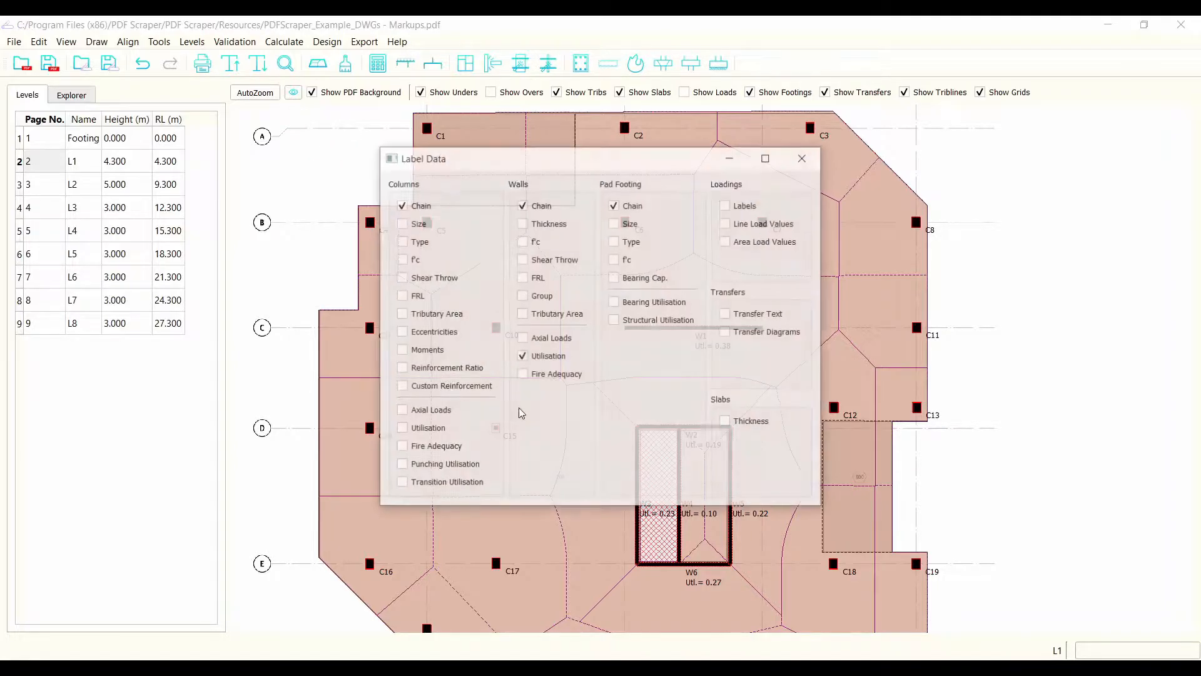
- Show fire adequacy labels for columns and walls, and hide the utilisation labels for walls
click(418, 447)
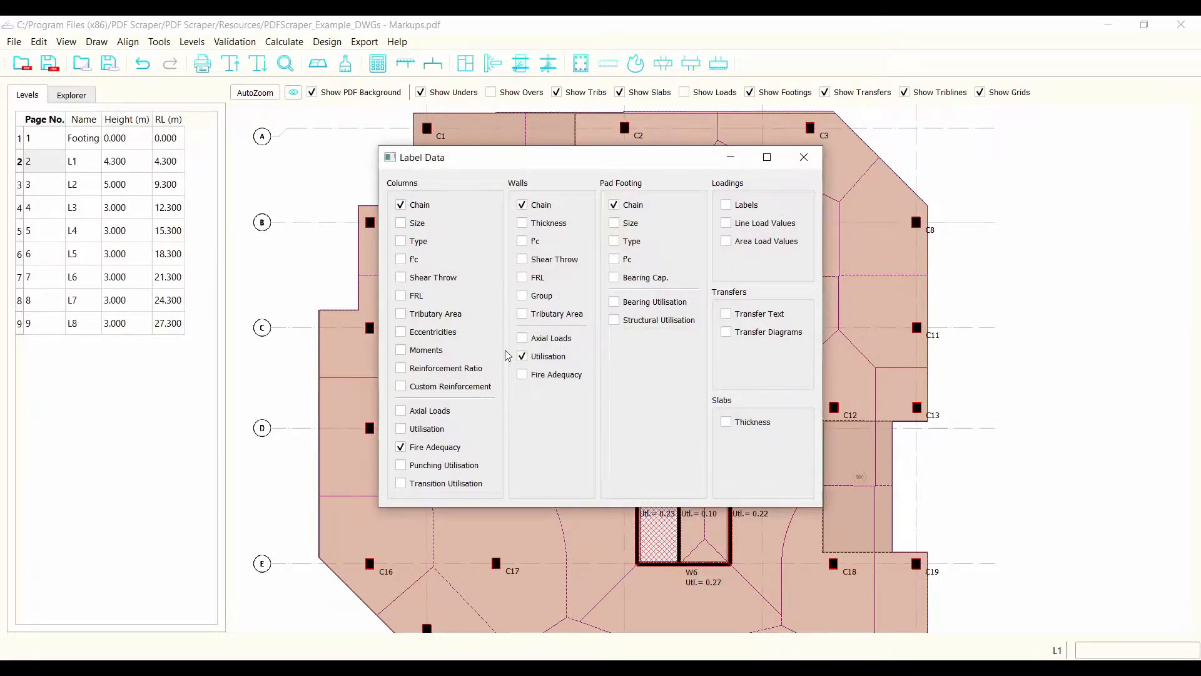
click(535, 356)
click(524, 375)
click(804, 157)
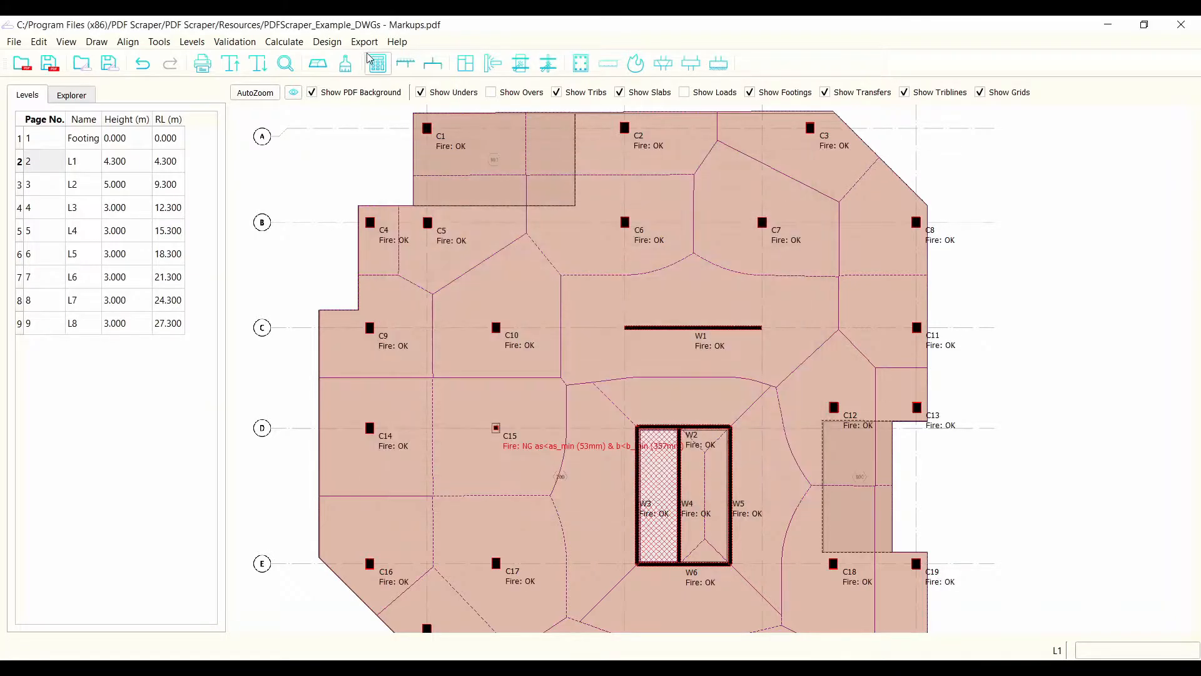
click(327, 42)
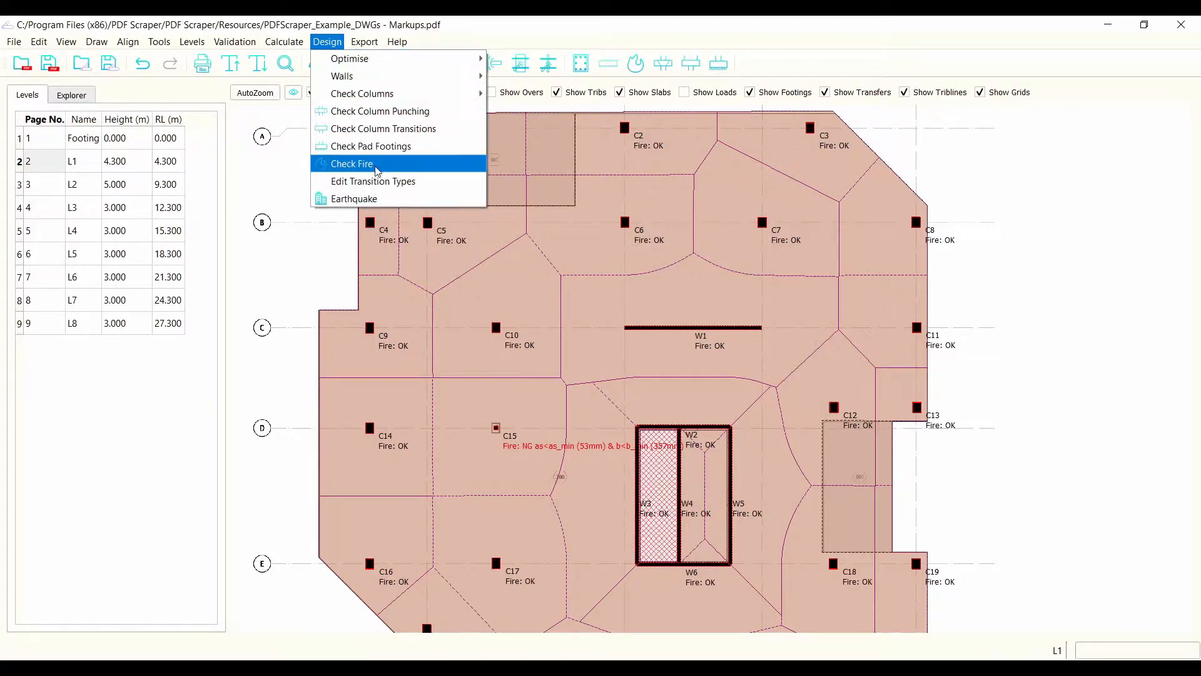
mouse_move(405, 78)
click(1129, 349)
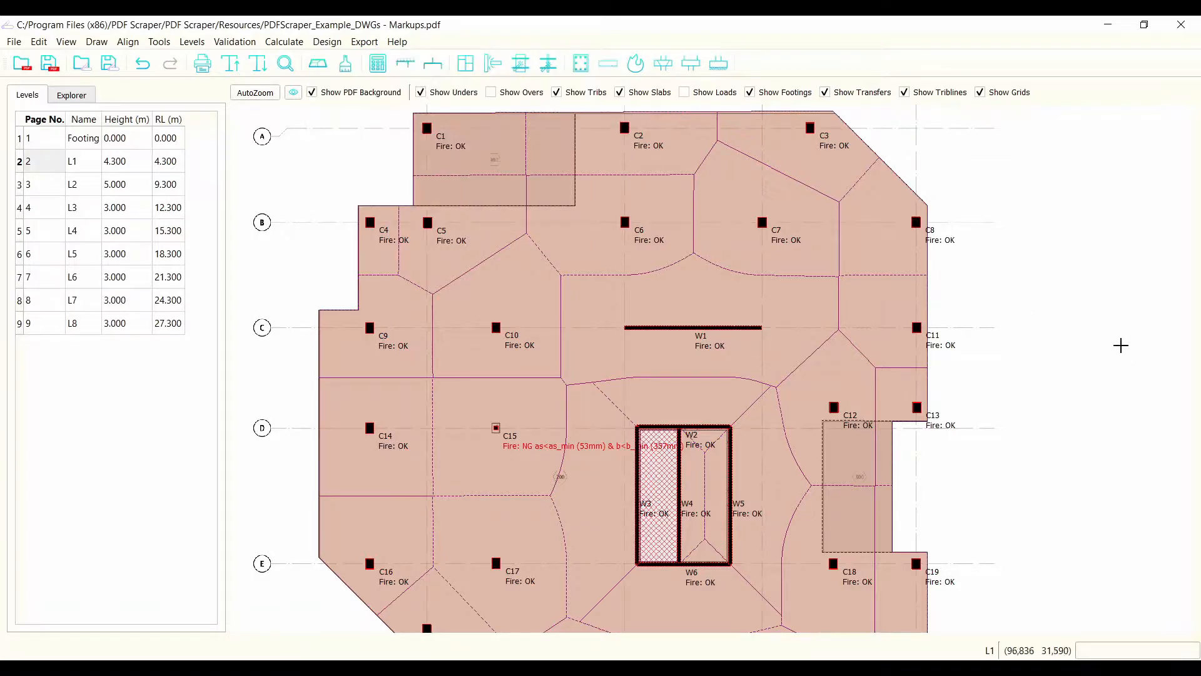
- Inspect the fire resistance level (FRL) in column C1's properties on L1, then close the properties and deselect the column
scroll(698, 315, down, 3)
scroll(632, 344, up, 2)
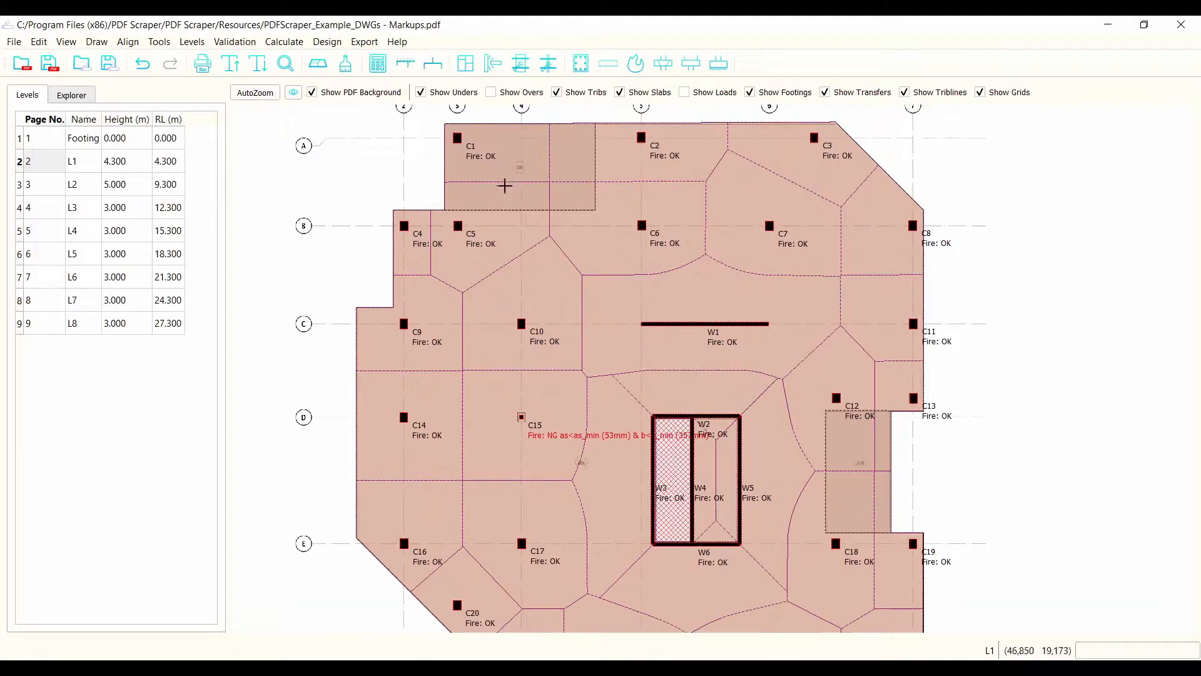
scroll(510, 172, up, 1)
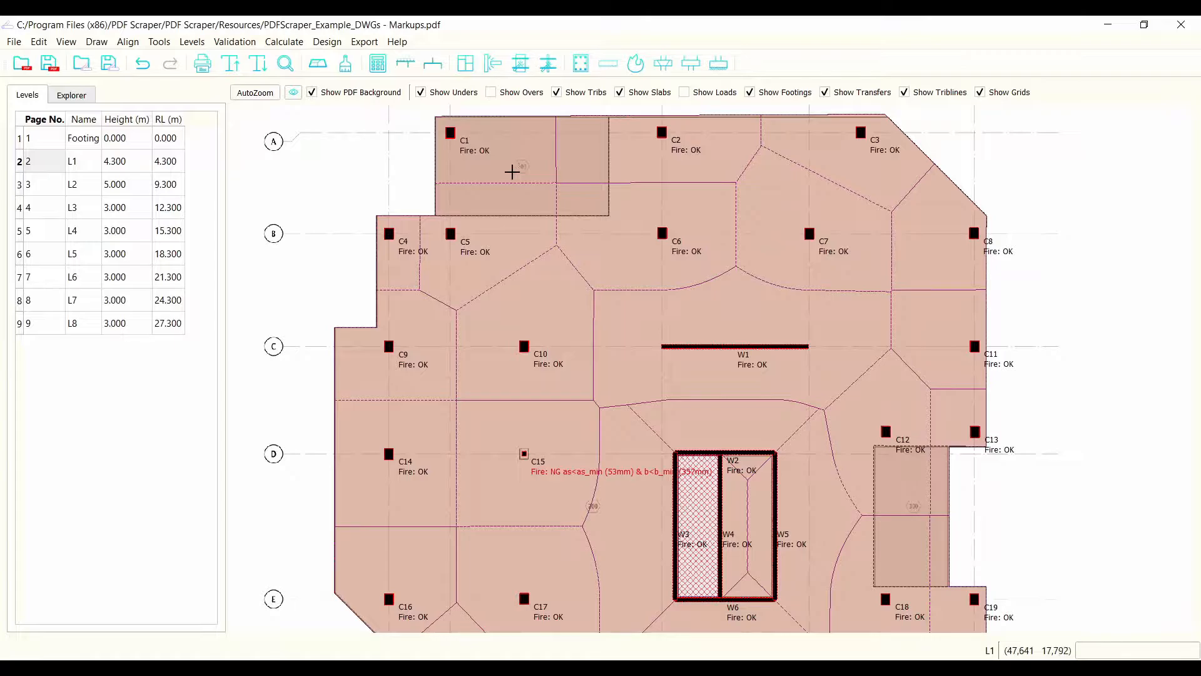
click(450, 133)
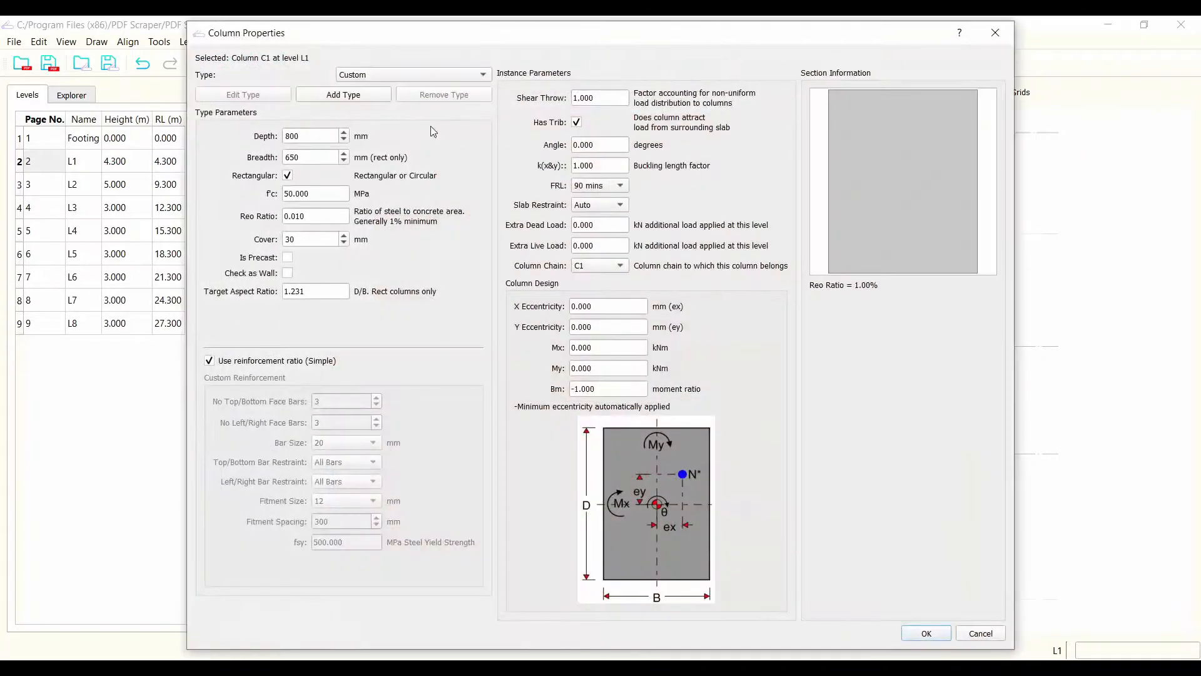
drag(472, 35, 460, 114)
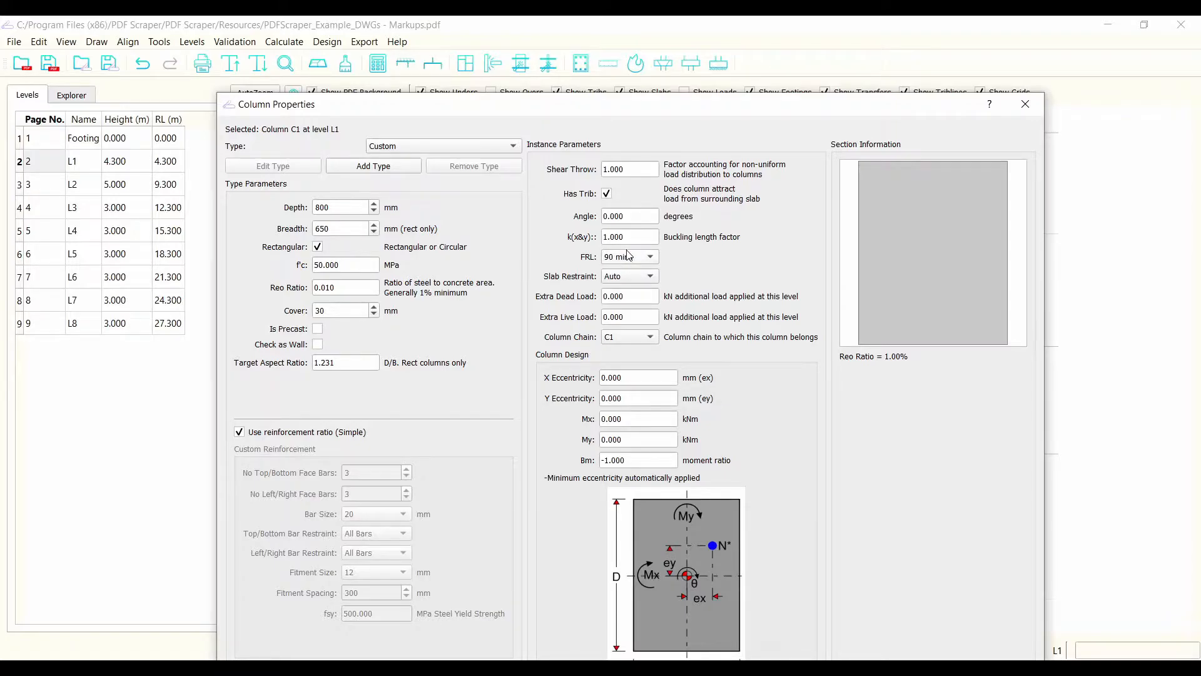
click(1025, 104)
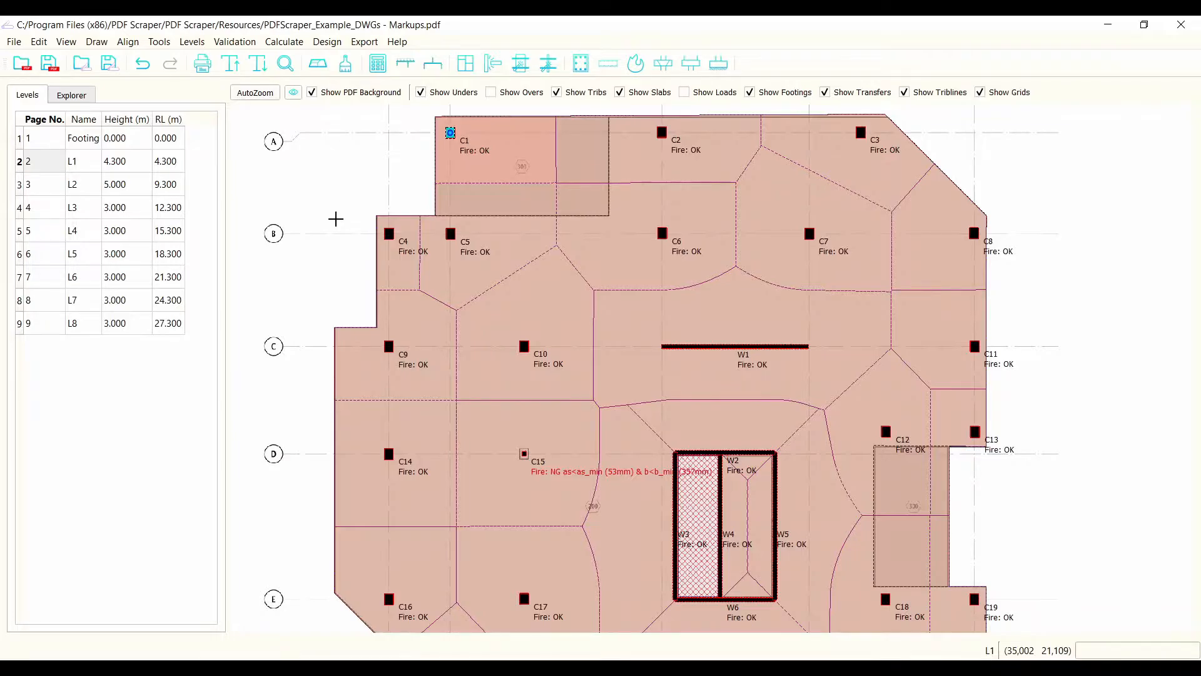
click(340, 191)
- Examine the fire adequacy label of column C15 on L1 up close, then return to the whole floor plan
scroll(759, 263, down, 1)
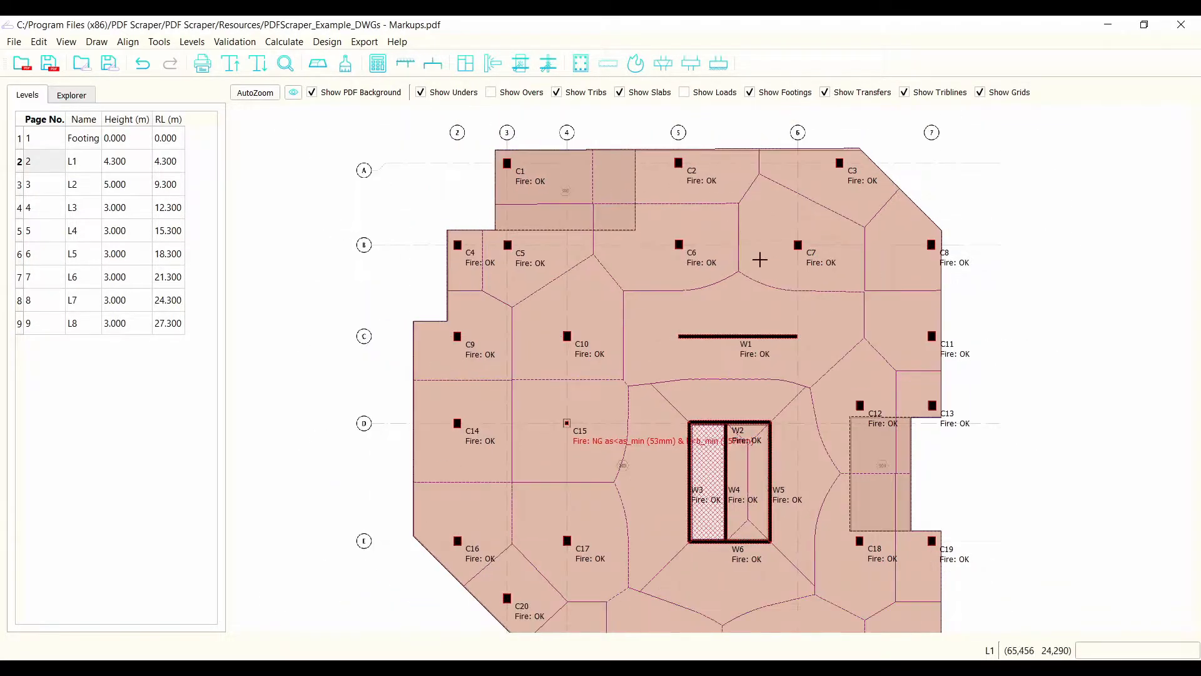
scroll(810, 506, up, 2)
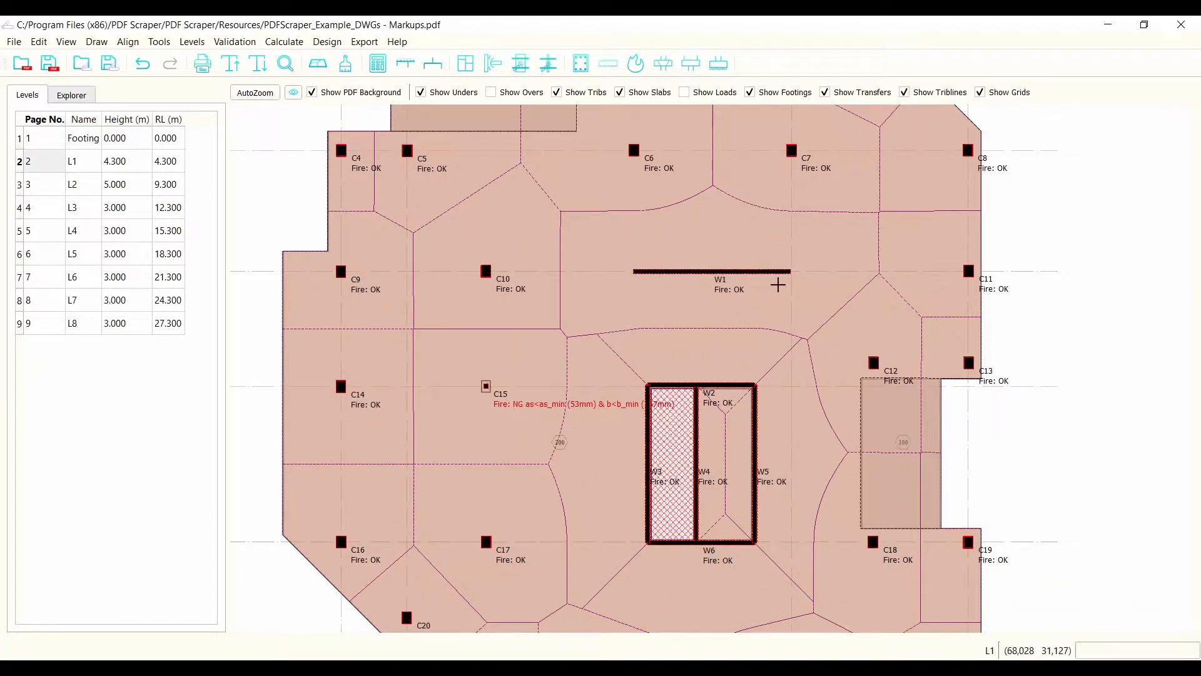
scroll(528, 378, up, 3)
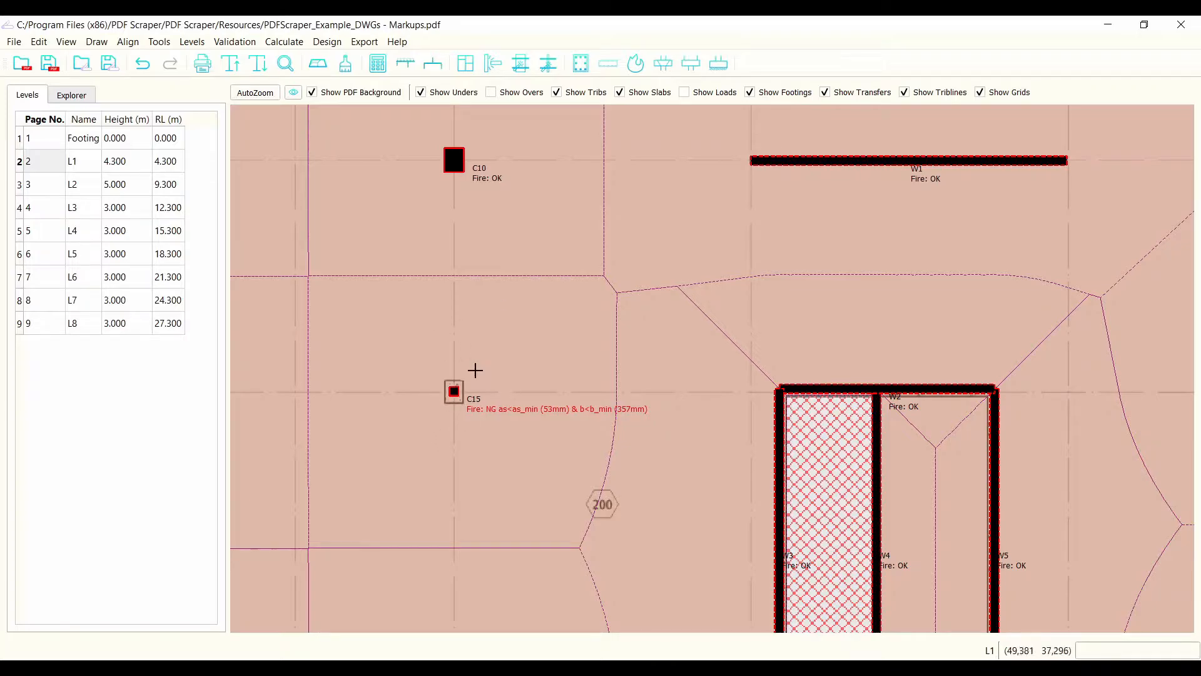
scroll(475, 423, up, 1)
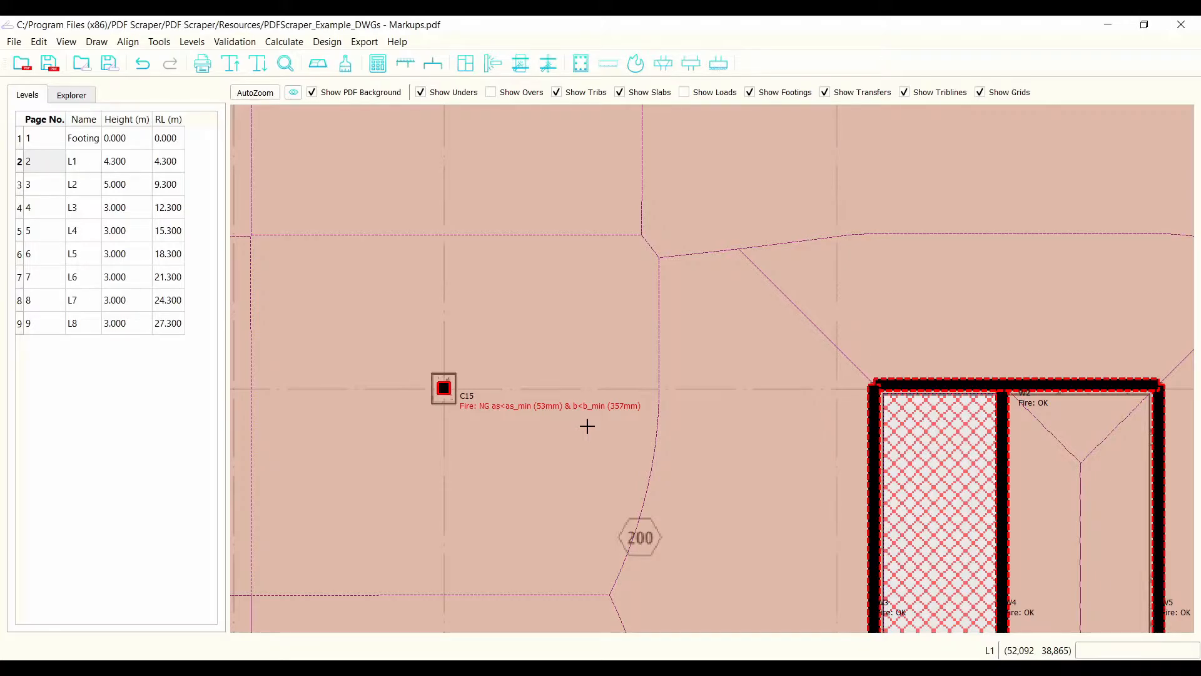
scroll(456, 340, down, 5)
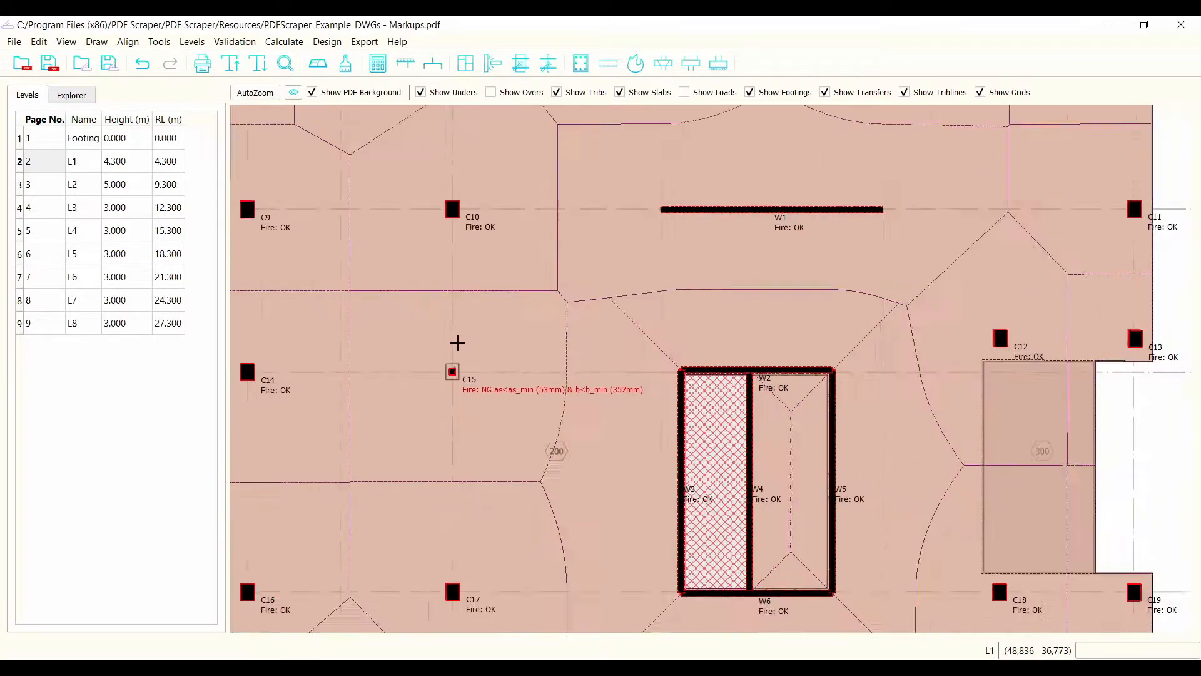
scroll(595, 336, down, 2)
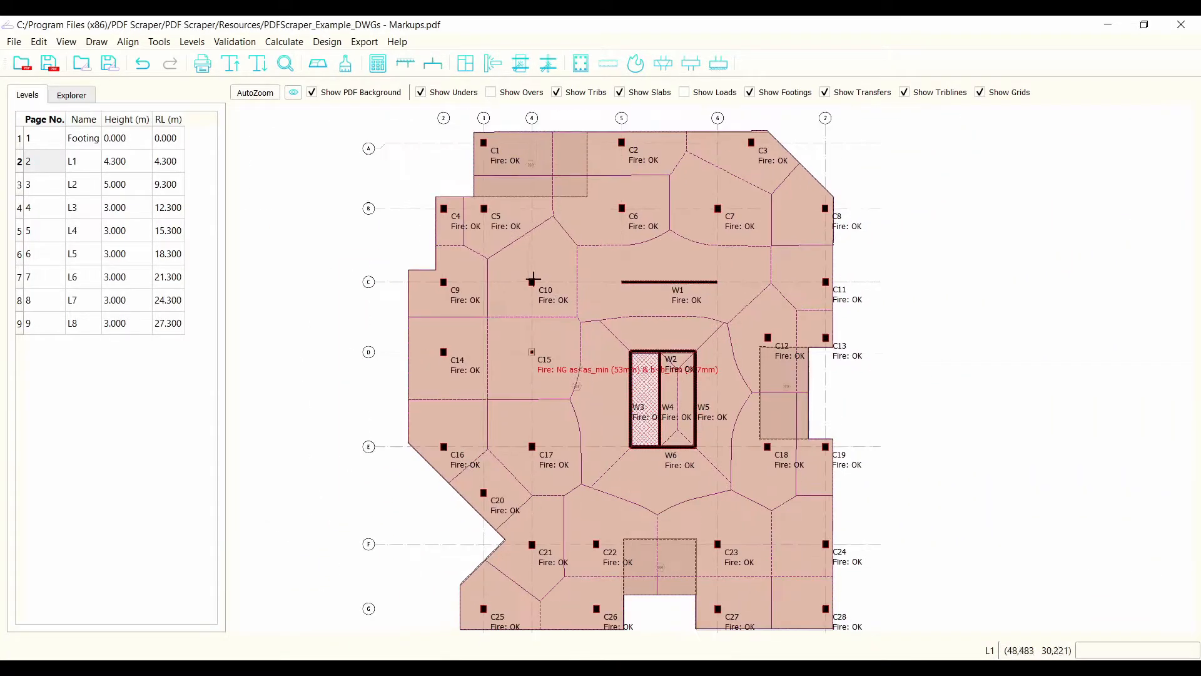
- Go through levels L2 to L8 one by one to review the fire adequacy labels, ending at column C32 on L8
click(38, 186)
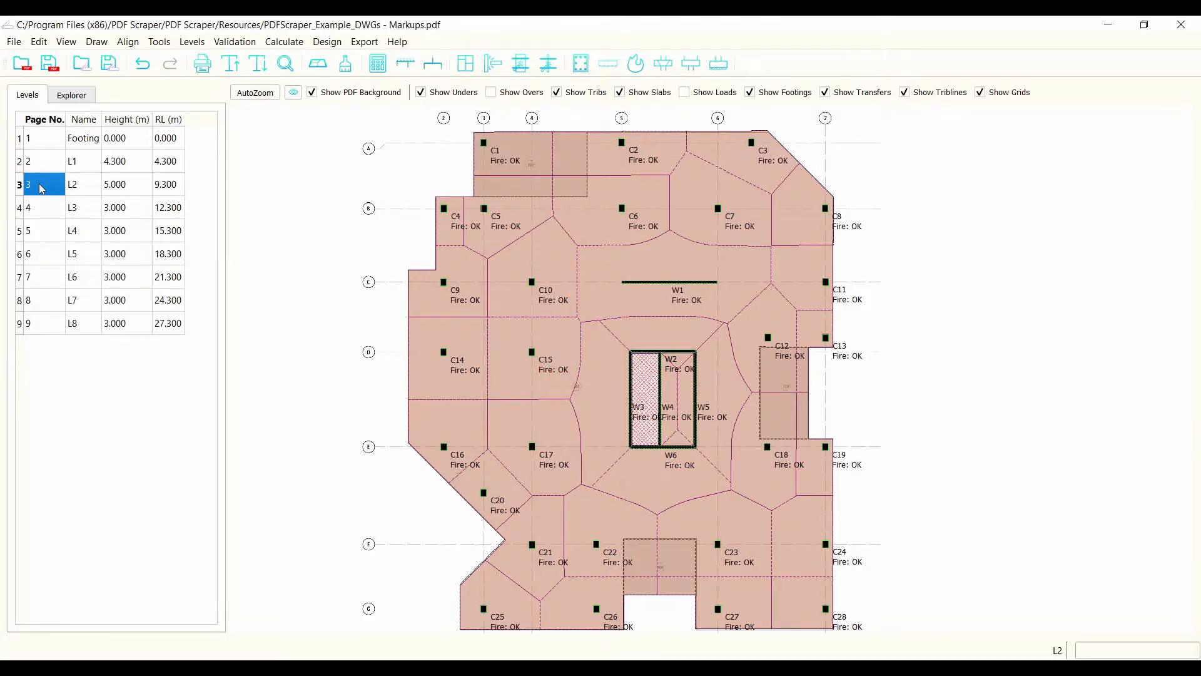
key(Down)
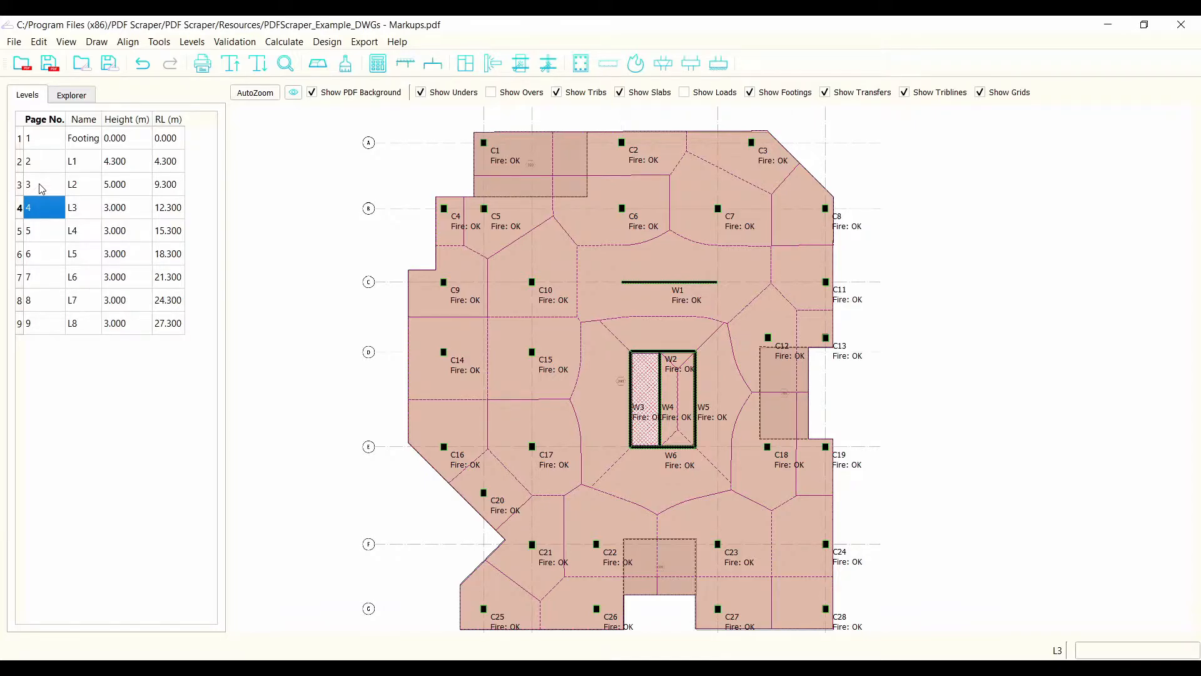
key(Down)
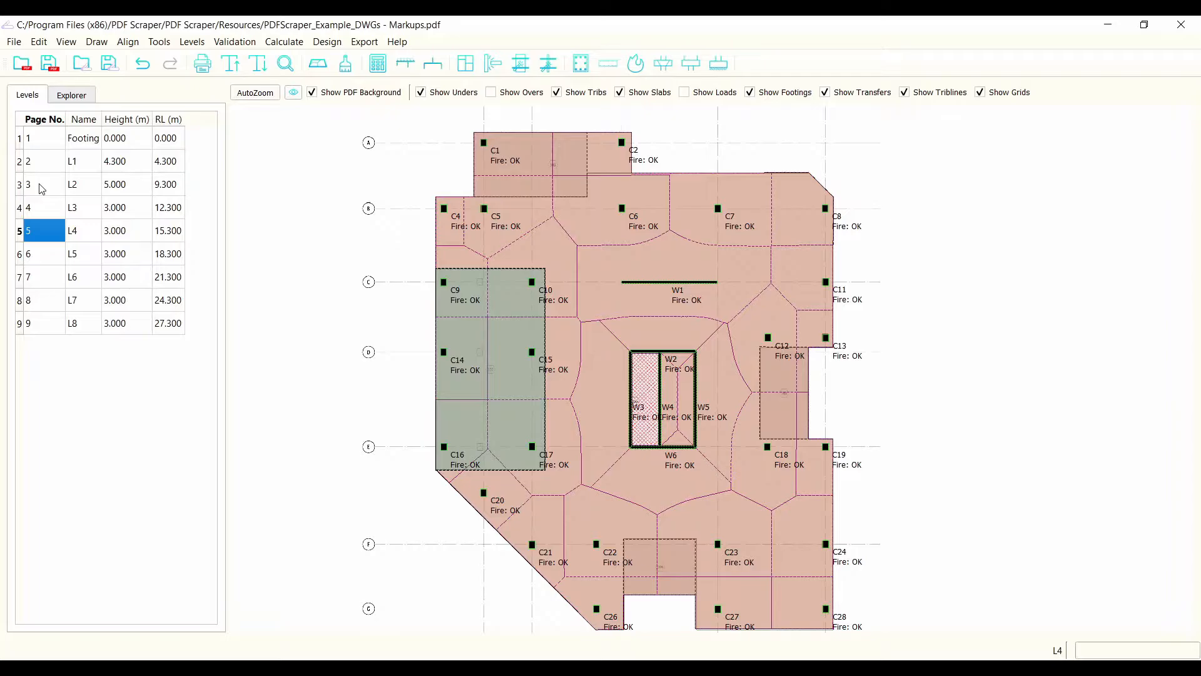
key(Down)
key(Down)
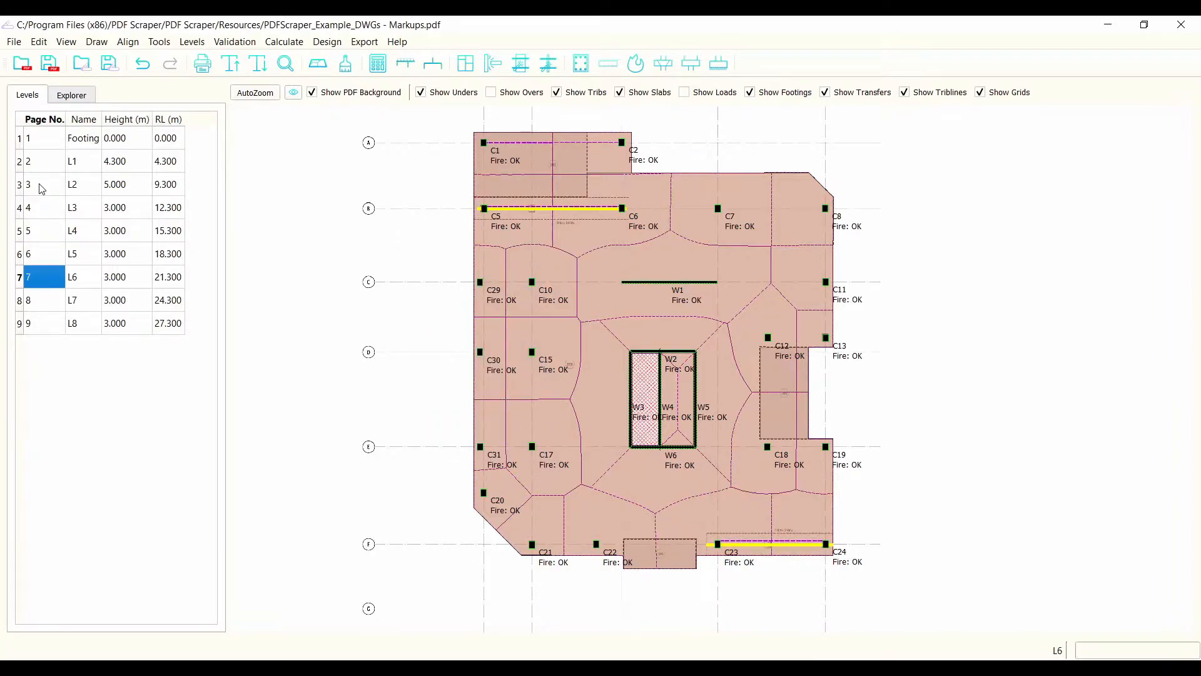
key(Down)
key(Down)
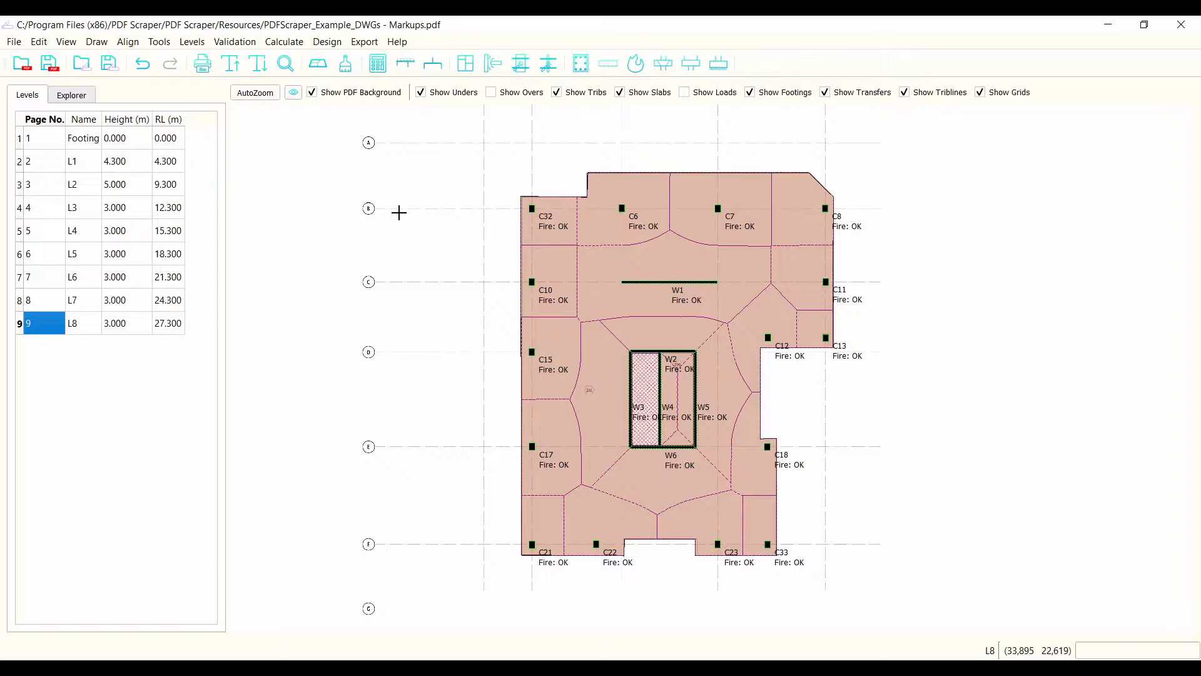
scroll(519, 222, up, 1)
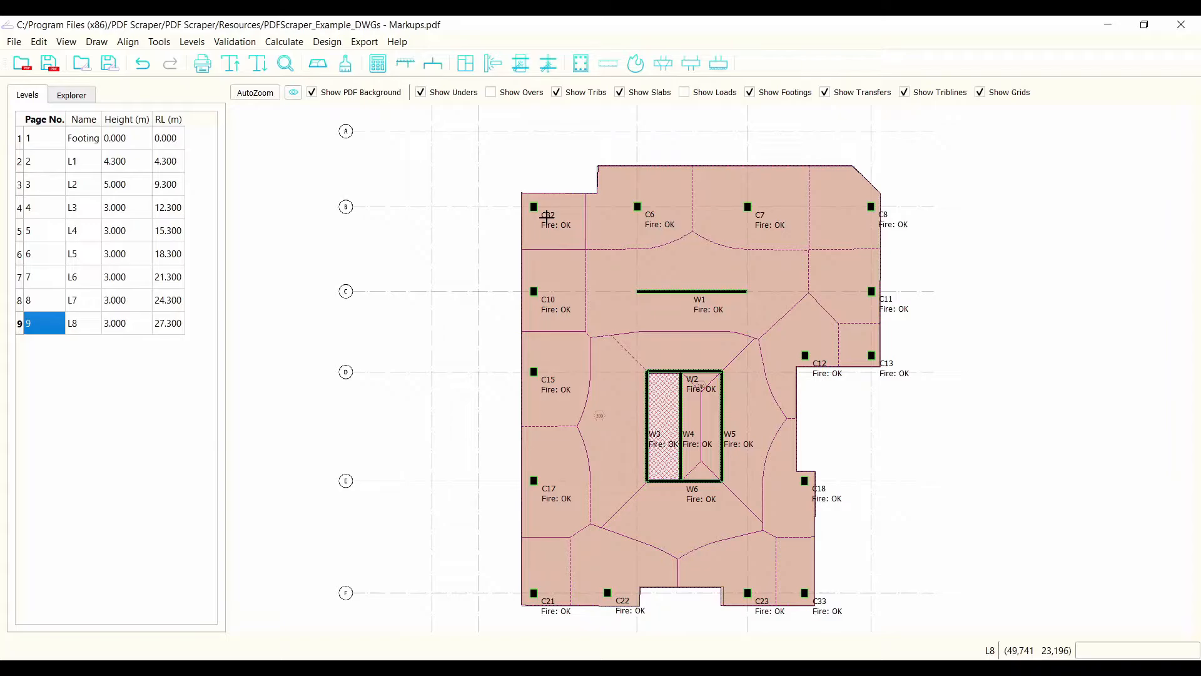
scroll(544, 216, up, 2)
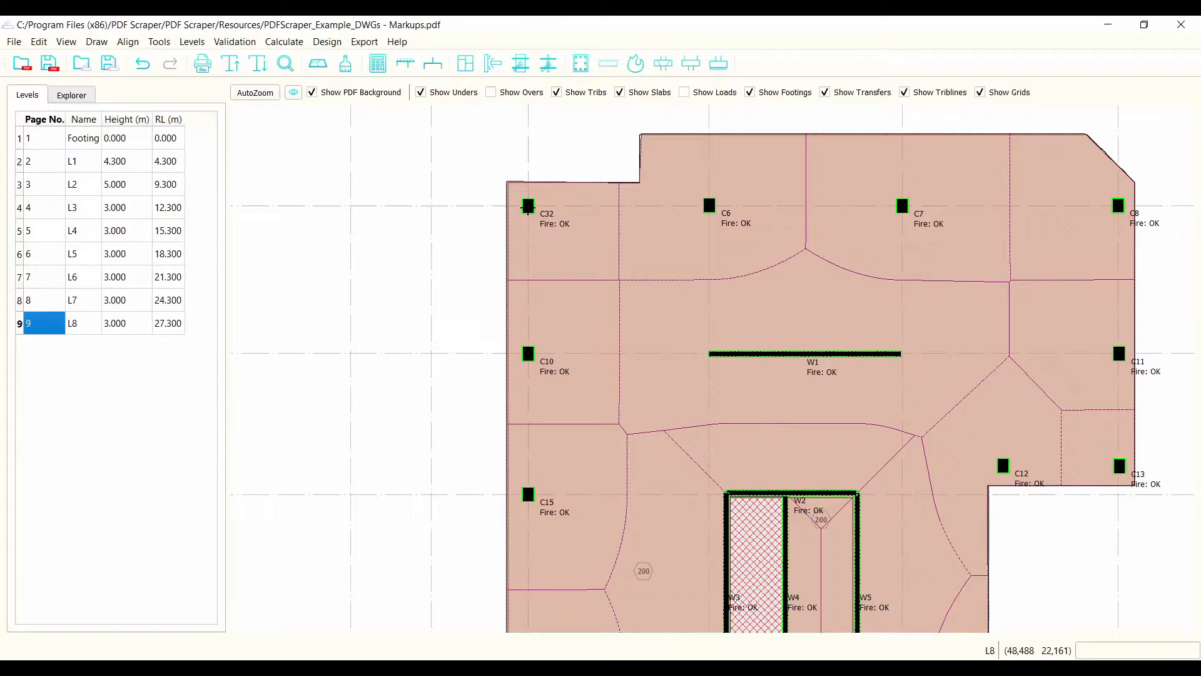
- Run the column transition check on the building model and select the C15 entry for L1 in the error list
click(429, 224)
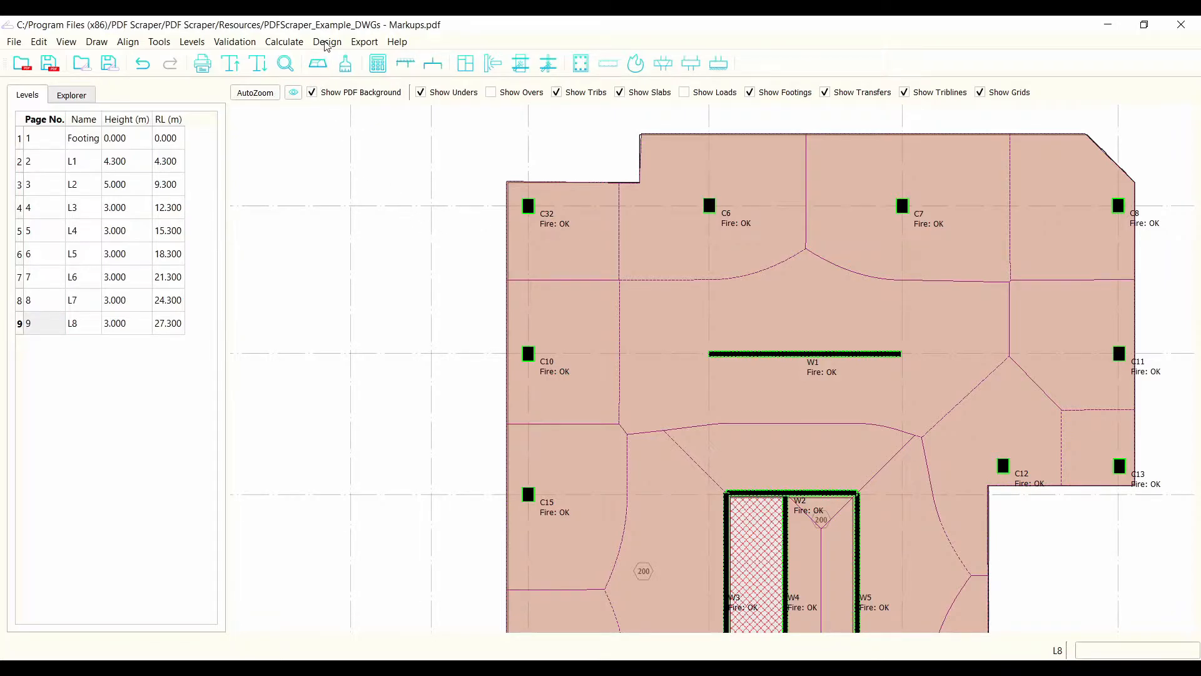
click(327, 41)
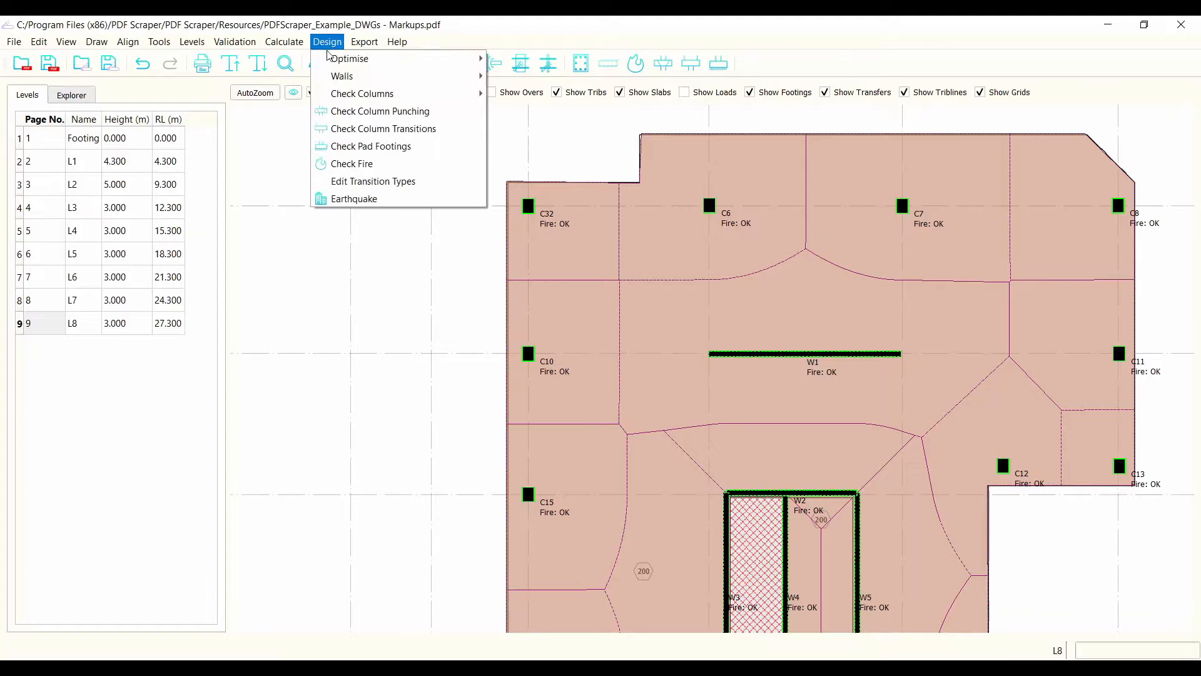
click(412, 132)
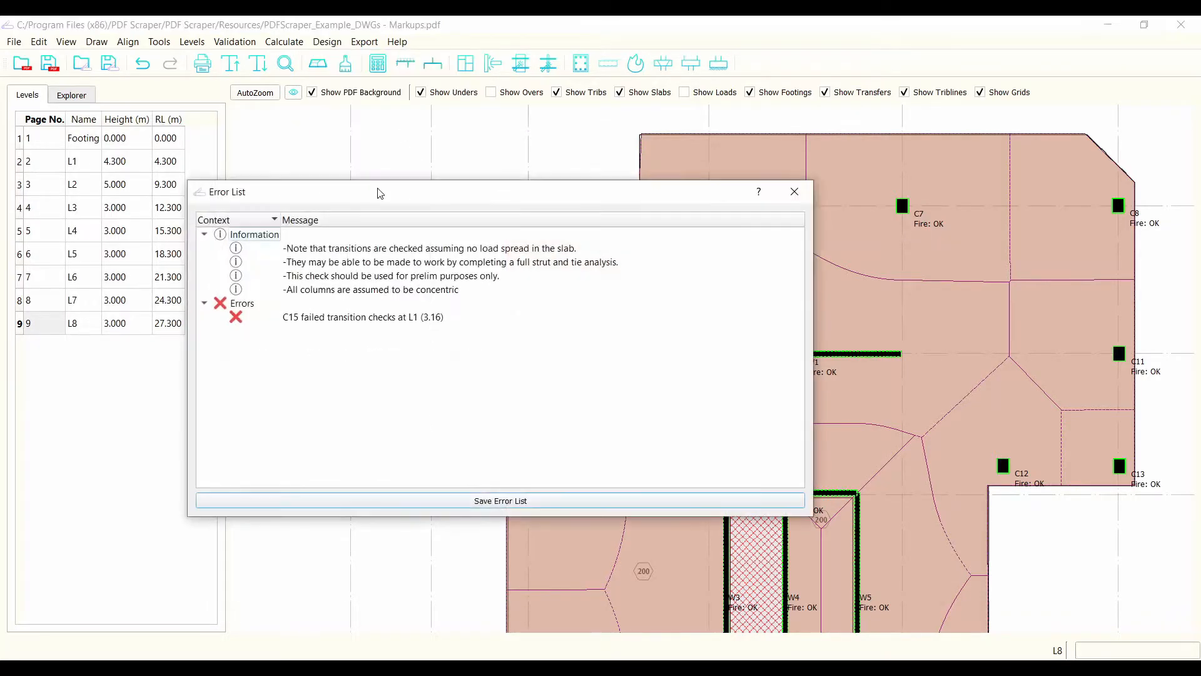
drag(388, 194, 493, 148)
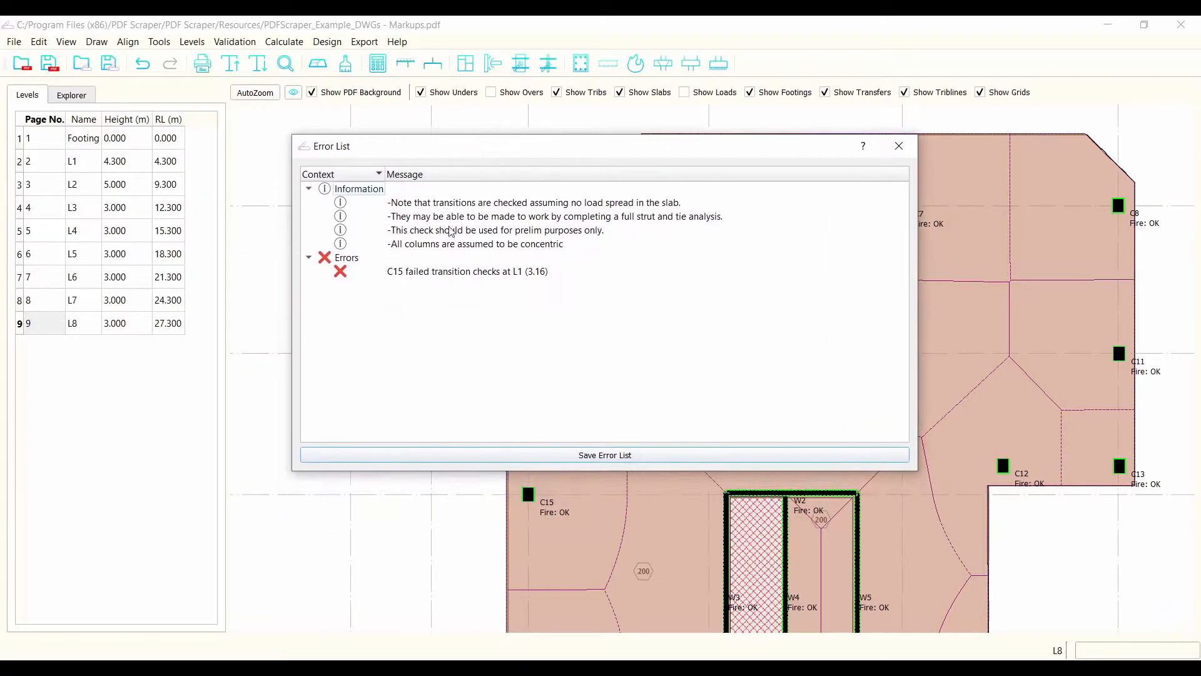
click(408, 274)
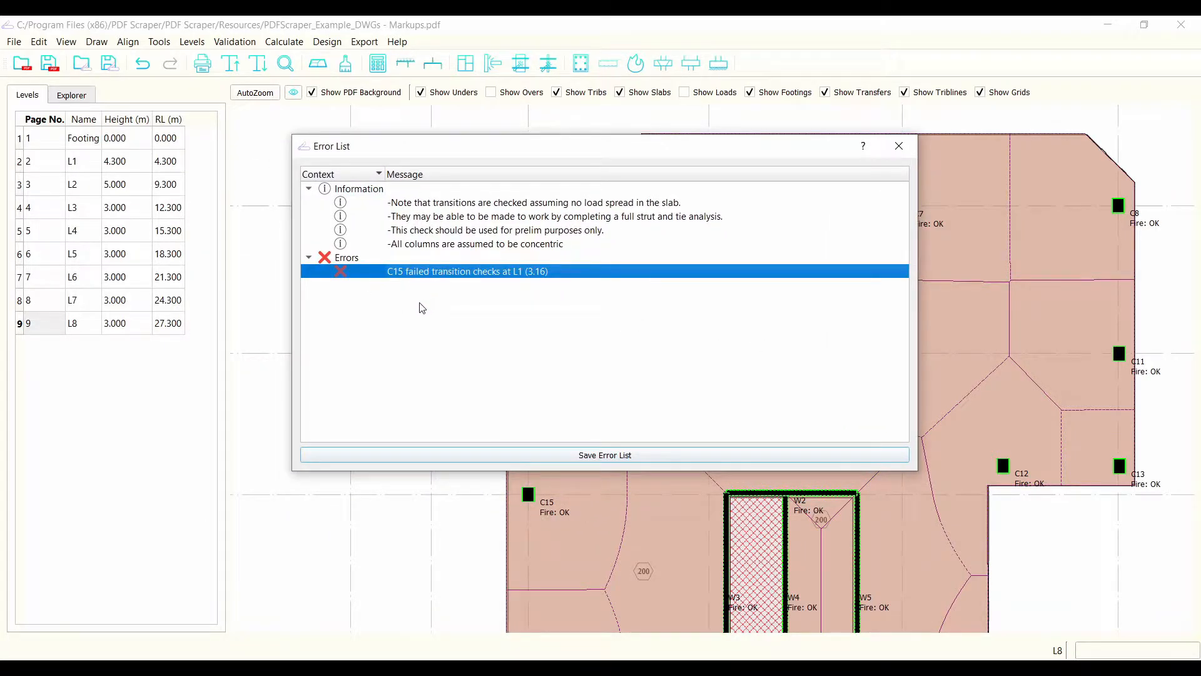
- Read the information notes on the transition check's assumptions in the error list, then close the list
click(457, 248)
click(474, 214)
click(476, 240)
click(508, 220)
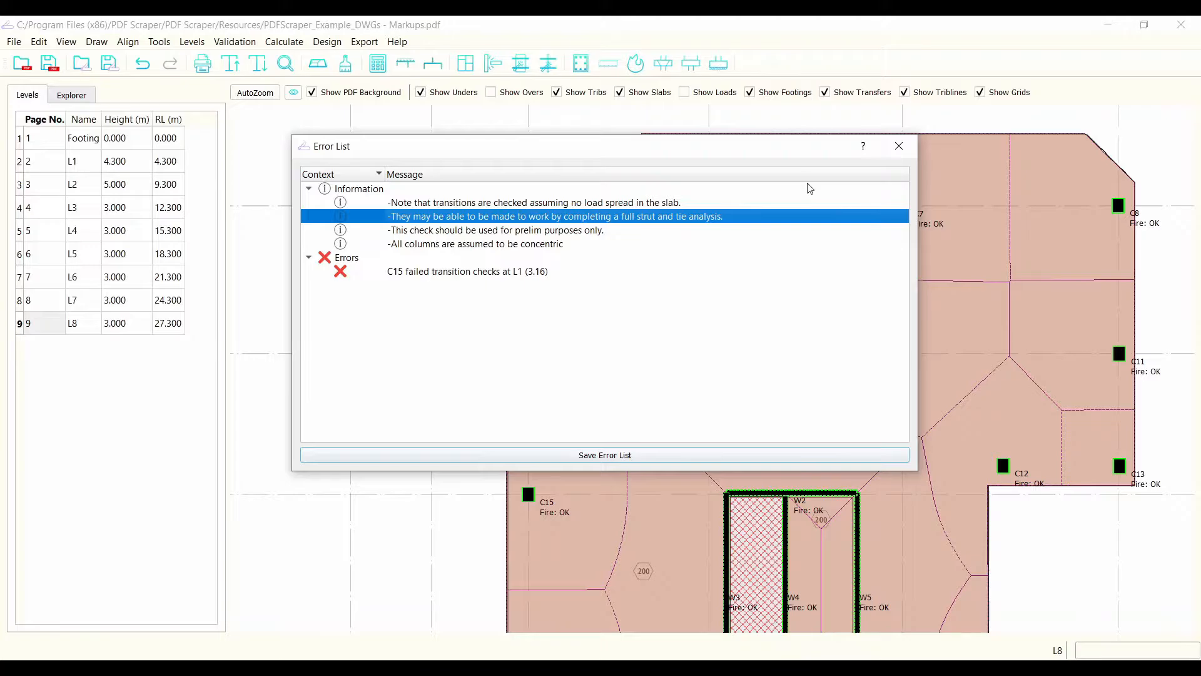
click(899, 145)
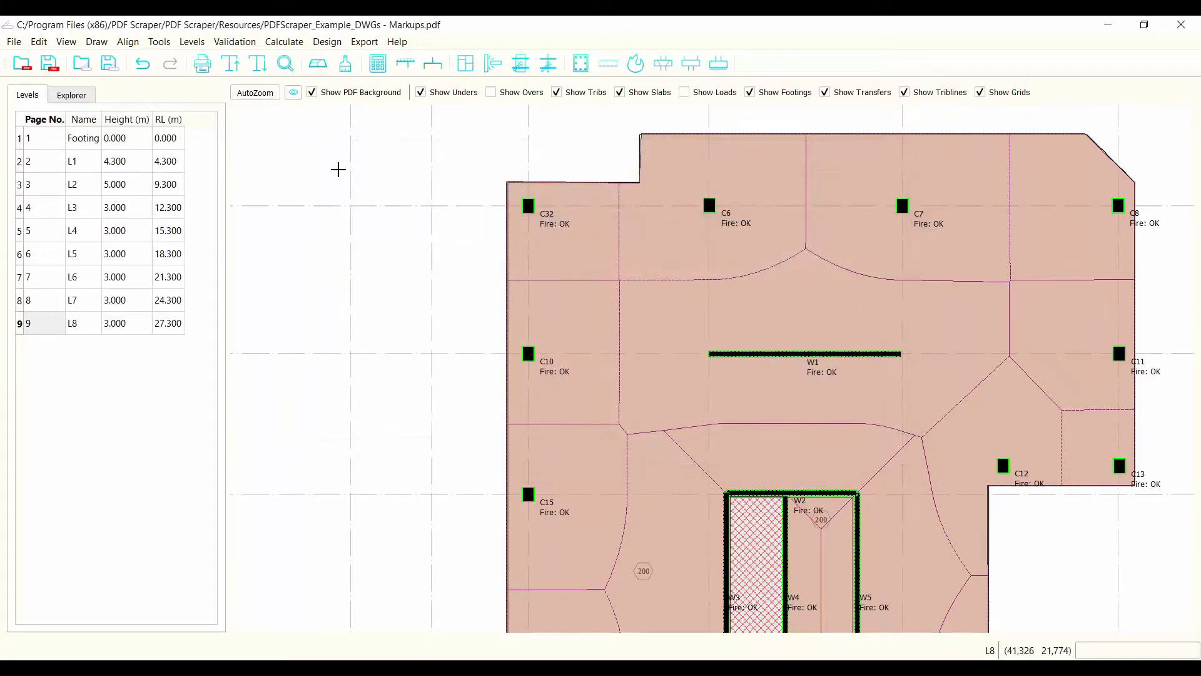
- Turn off the fire adequacy labels for columns and walls, and turn on transition utilisation labels for columns
click(292, 92)
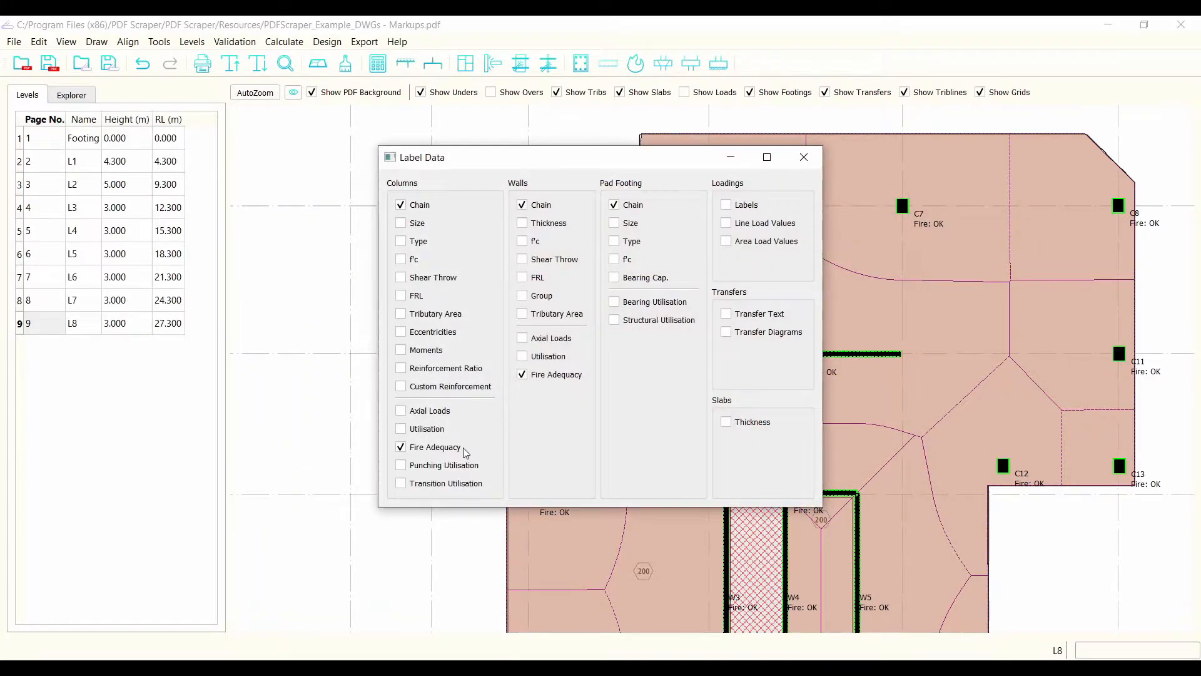
click(400, 447)
click(522, 374)
click(402, 484)
click(803, 157)
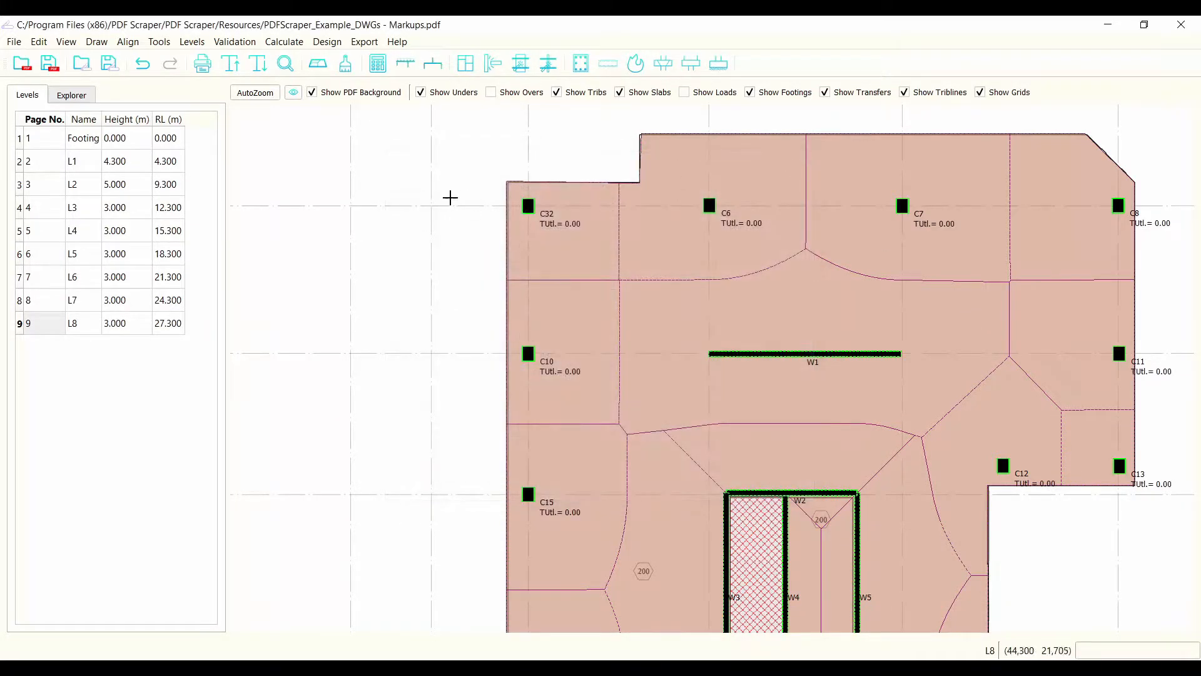
- Switch from L8 to L2 and examine the transition utilisation labels around columns C9 and C10
scroll(449, 195, down, 3)
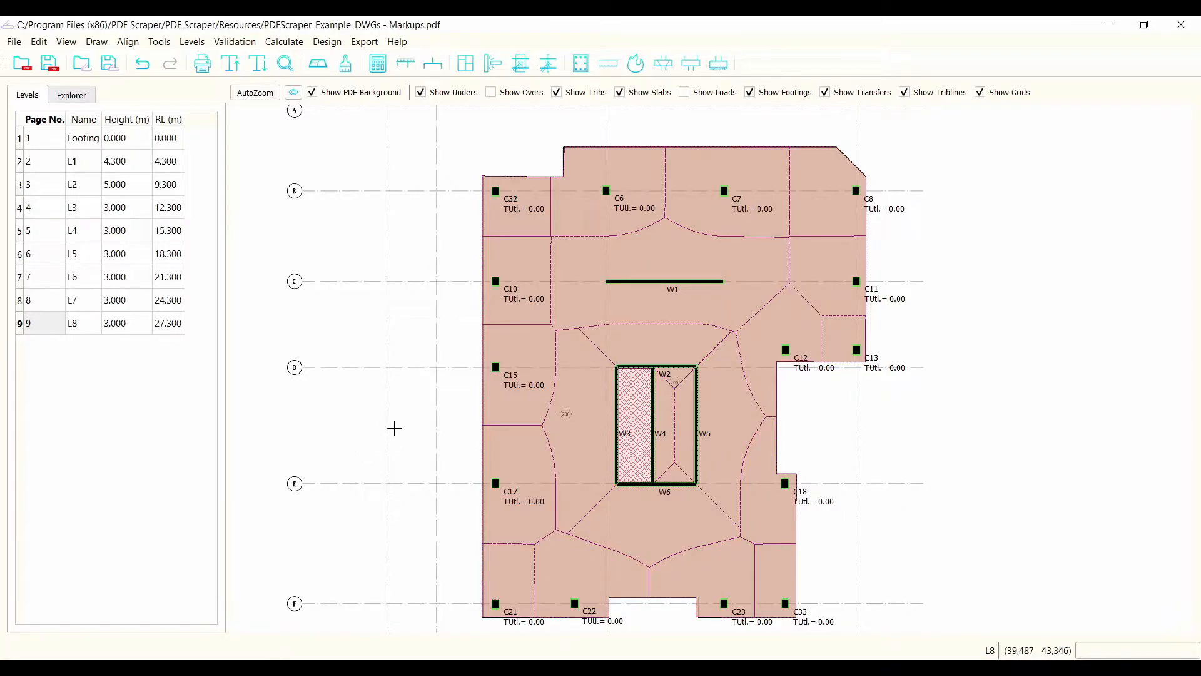
click(60, 192)
scroll(476, 222, up, 2)
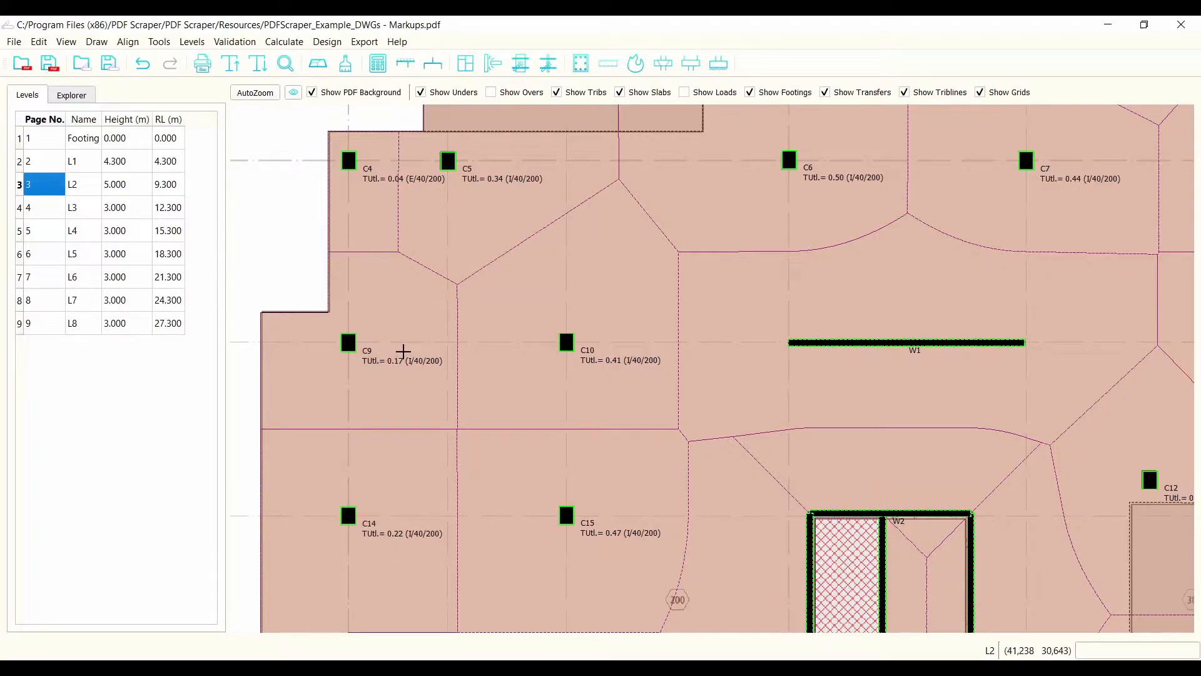
scroll(403, 351, up, 1)
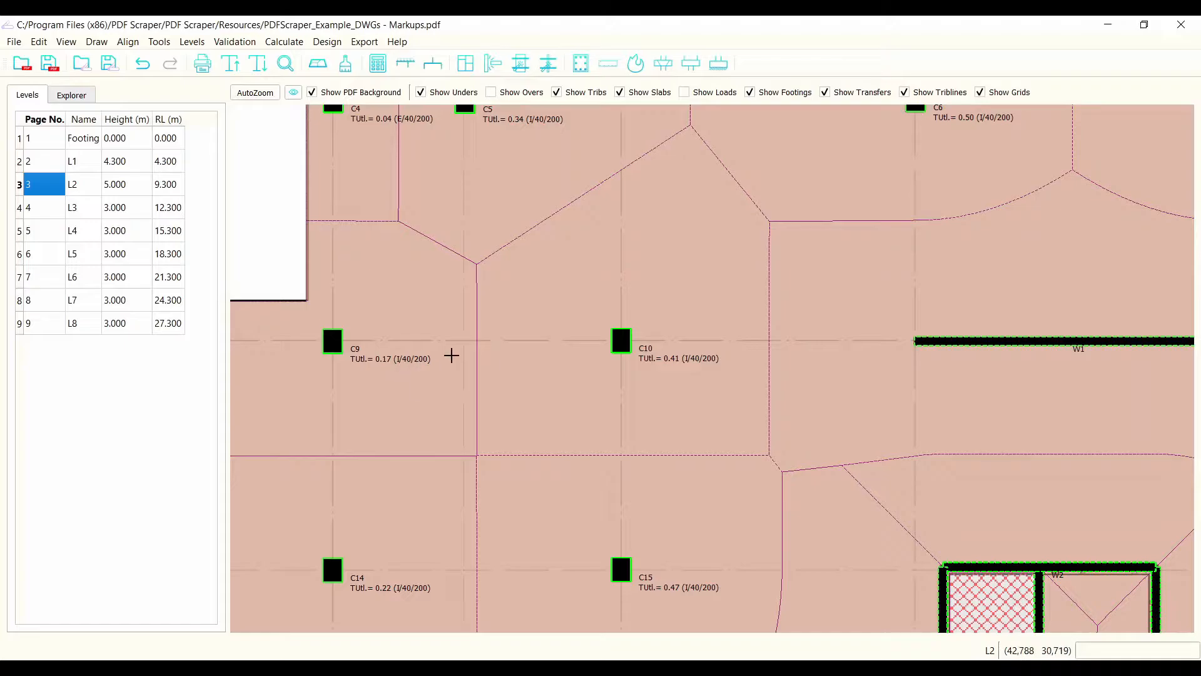
scroll(614, 370, down, 2)
scroll(423, 349, up, 1)
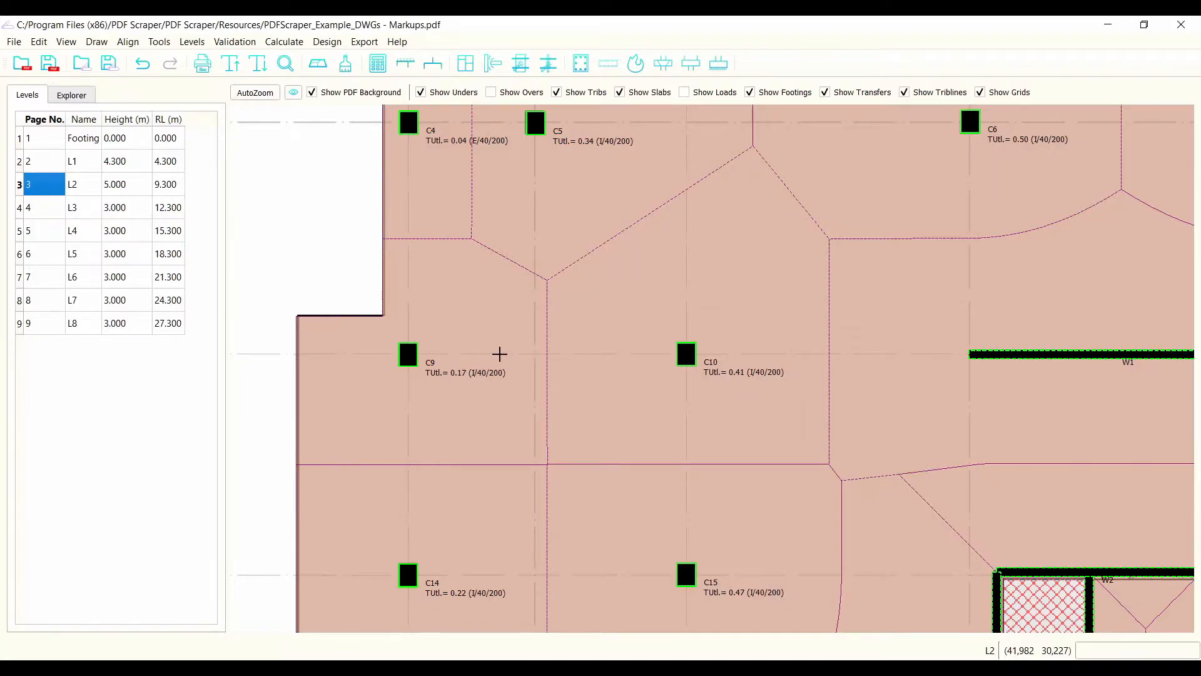
scroll(480, 346, down, 4)
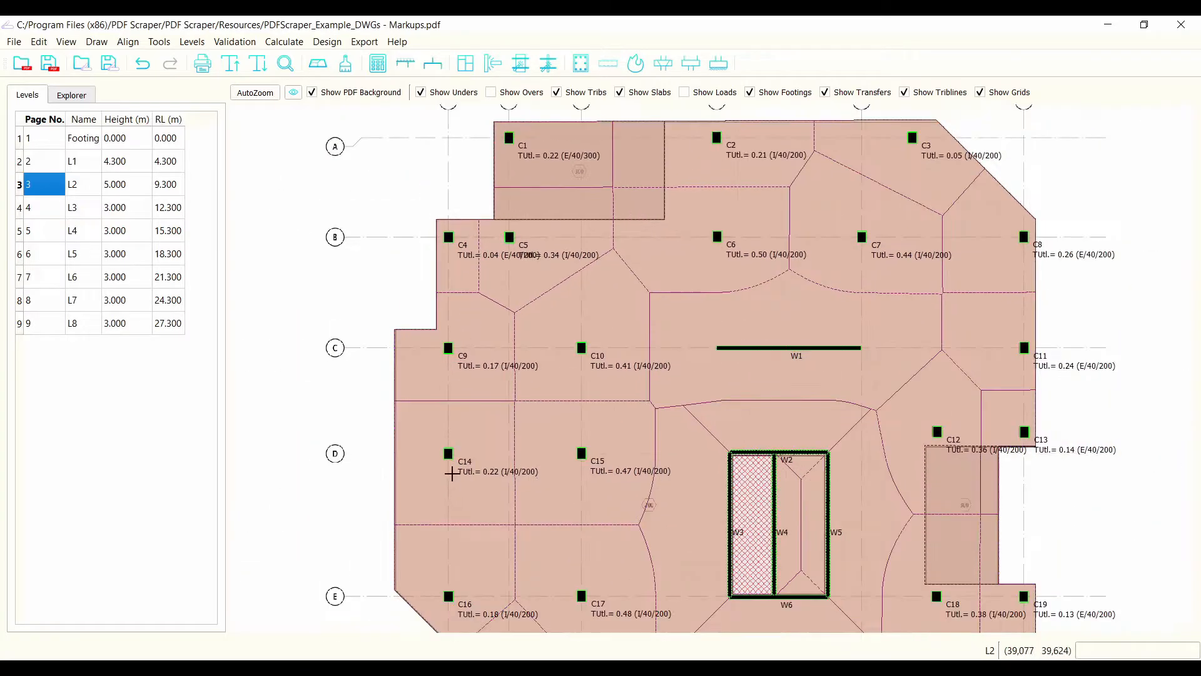
- Examine the L2 transition utilisation labels from column C14 past C20 to the slab corner near C28
scroll(432, 405, up, 3)
scroll(508, 470, down, 4)
scroll(497, 454, up, 3)
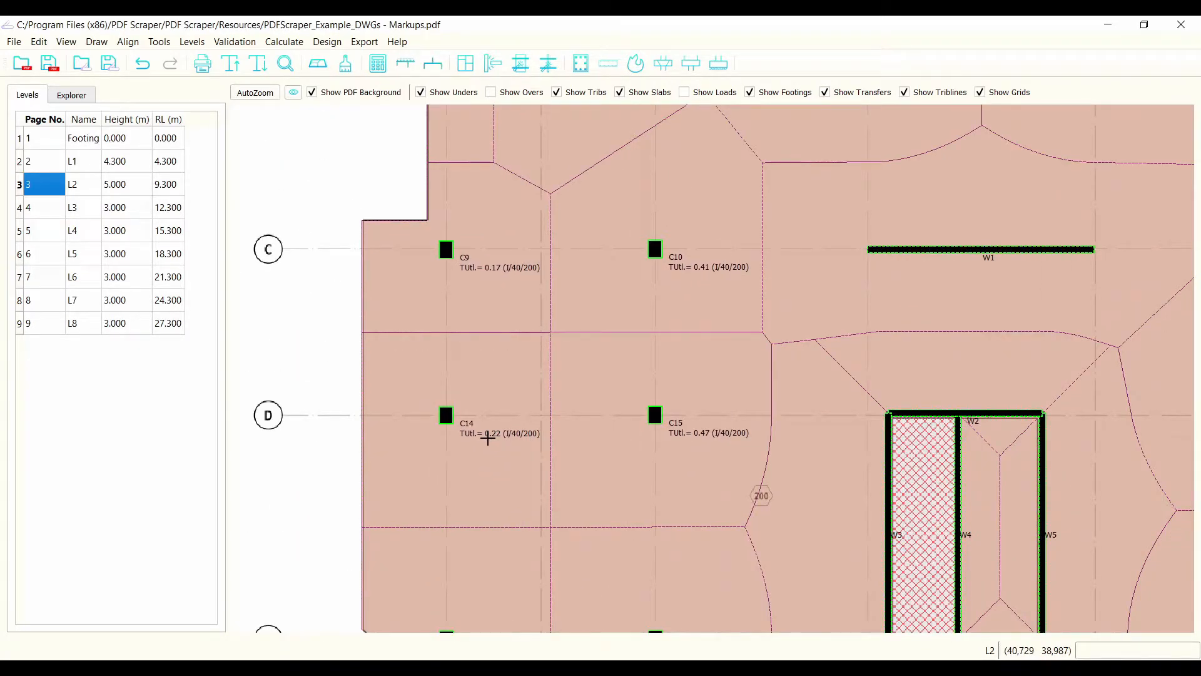
scroll(488, 438, up, 2)
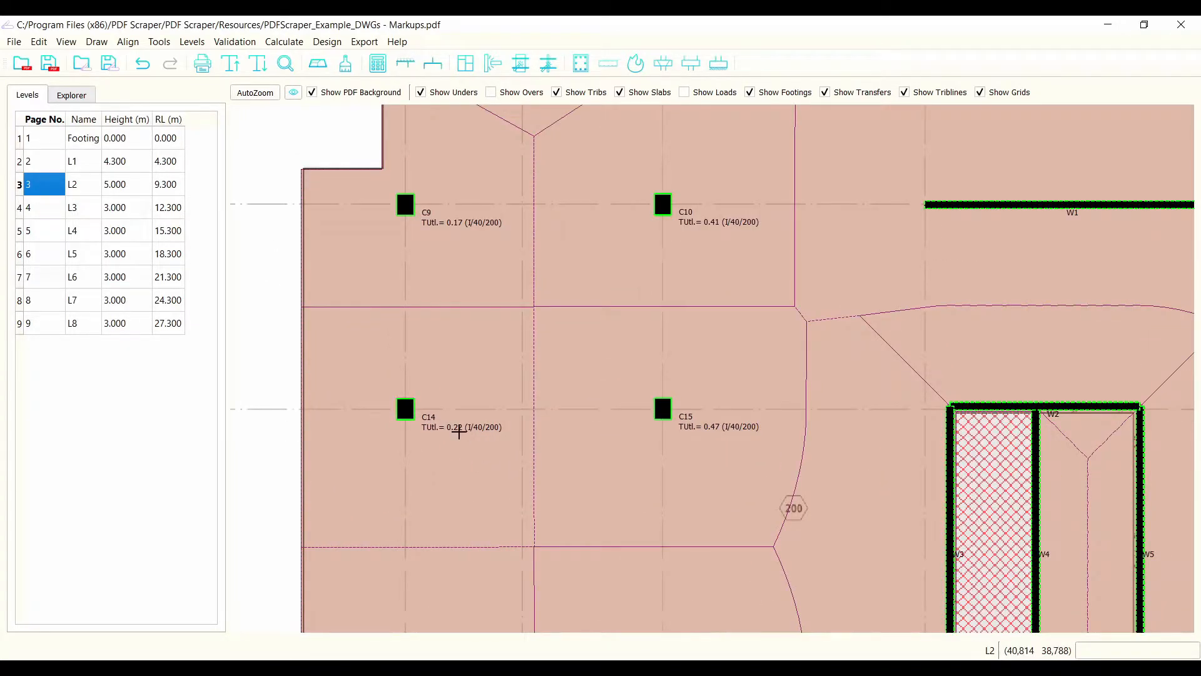
scroll(482, 378, down, 4)
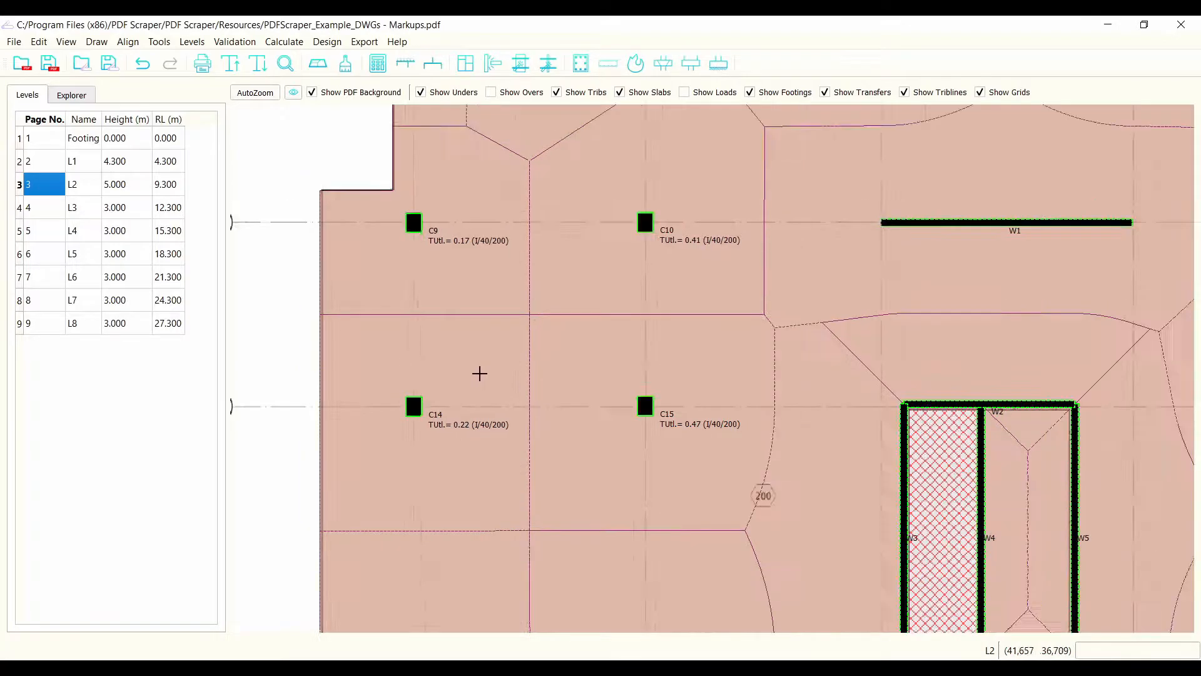
scroll(481, 550, up, 4)
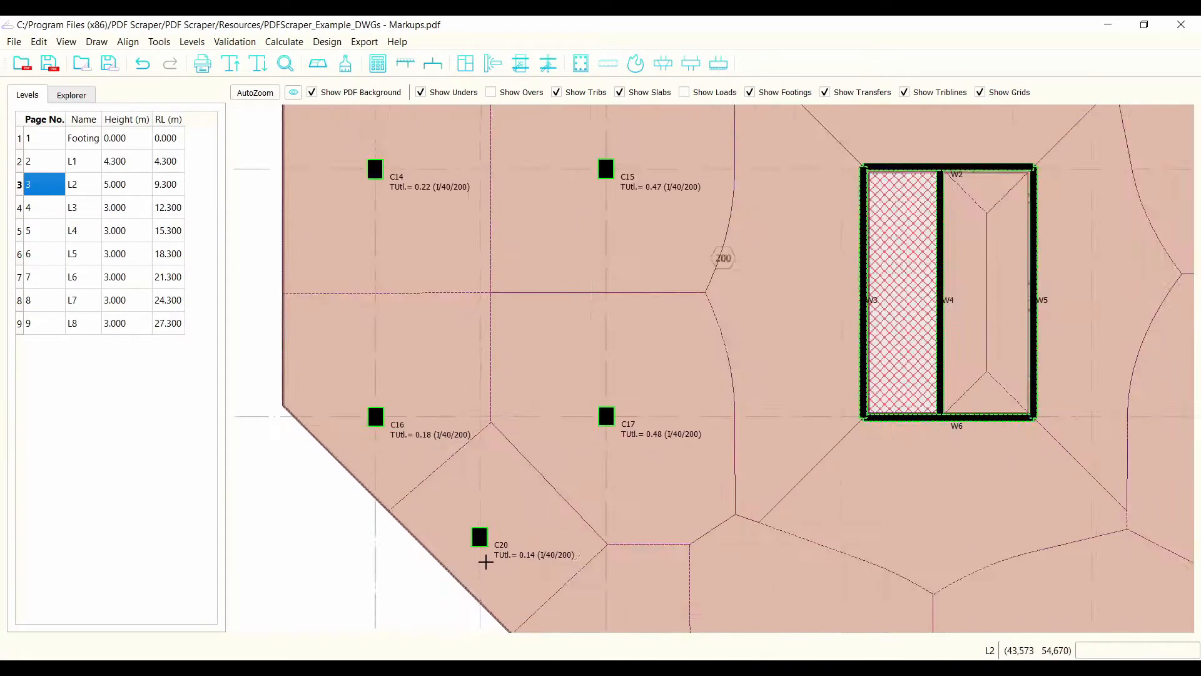
scroll(330, 378, down, 3)
scroll(509, 547, up, 3)
scroll(878, 528, up, 4)
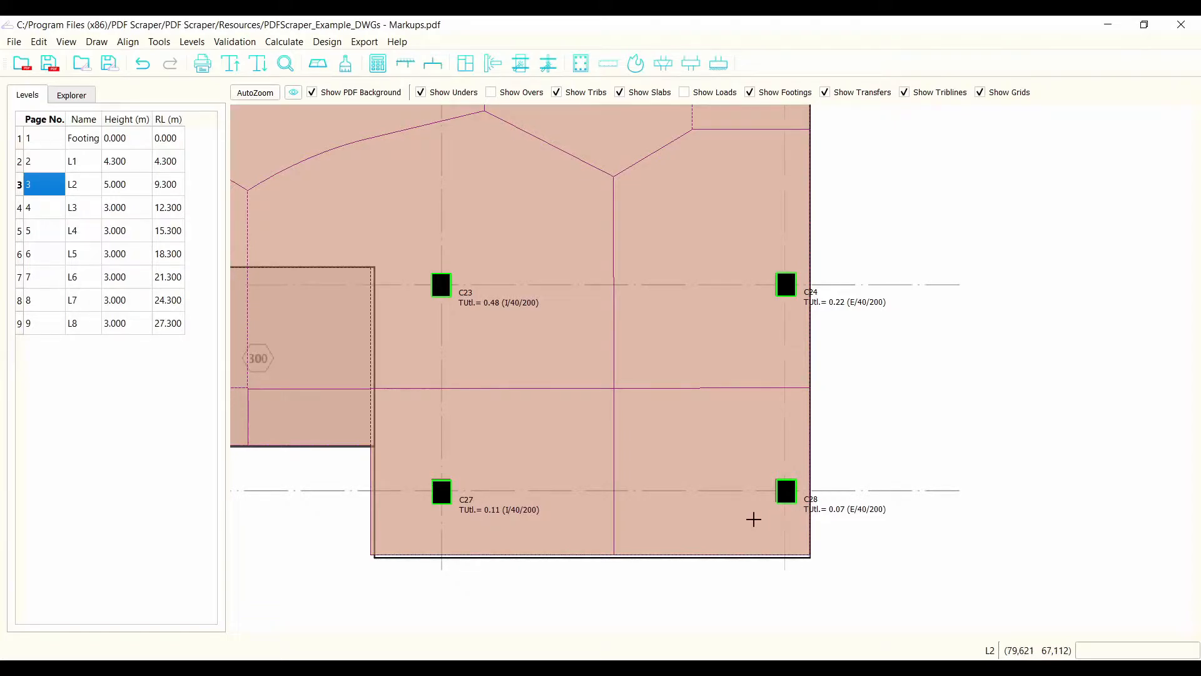
- Select corner column C28 on L2, examine its transition label and tributary area, then deselect it
click(796, 494)
scroll(796, 494, up, 2)
click(778, 490)
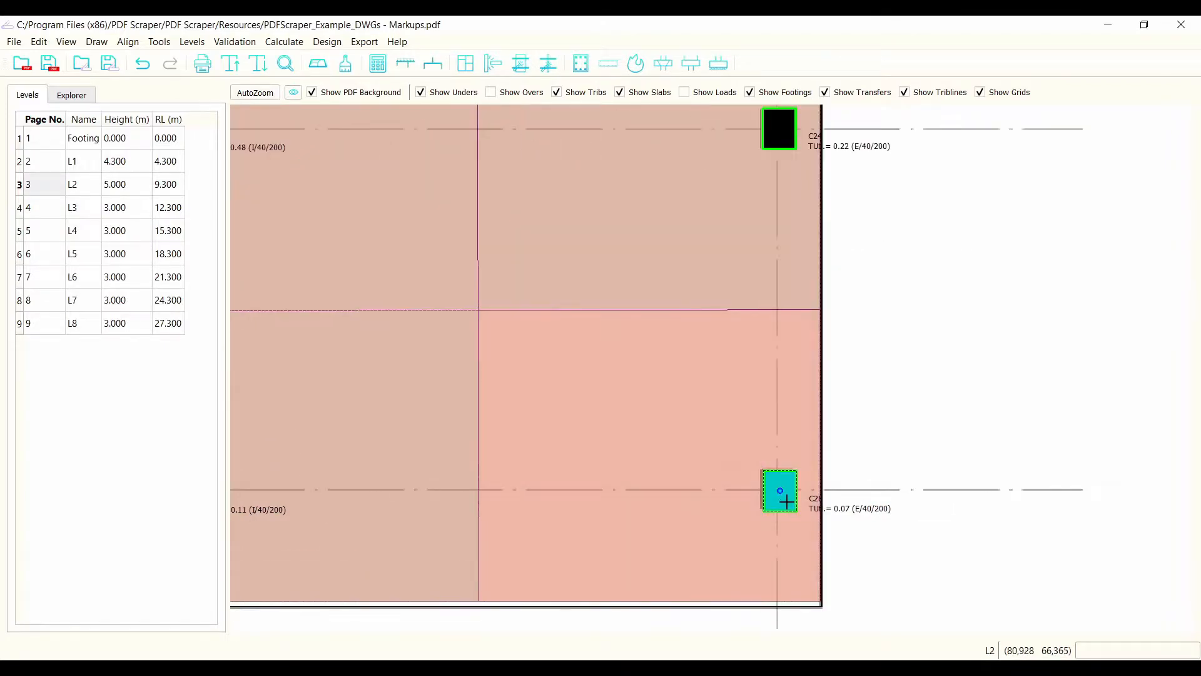
scroll(854, 445, down, 1)
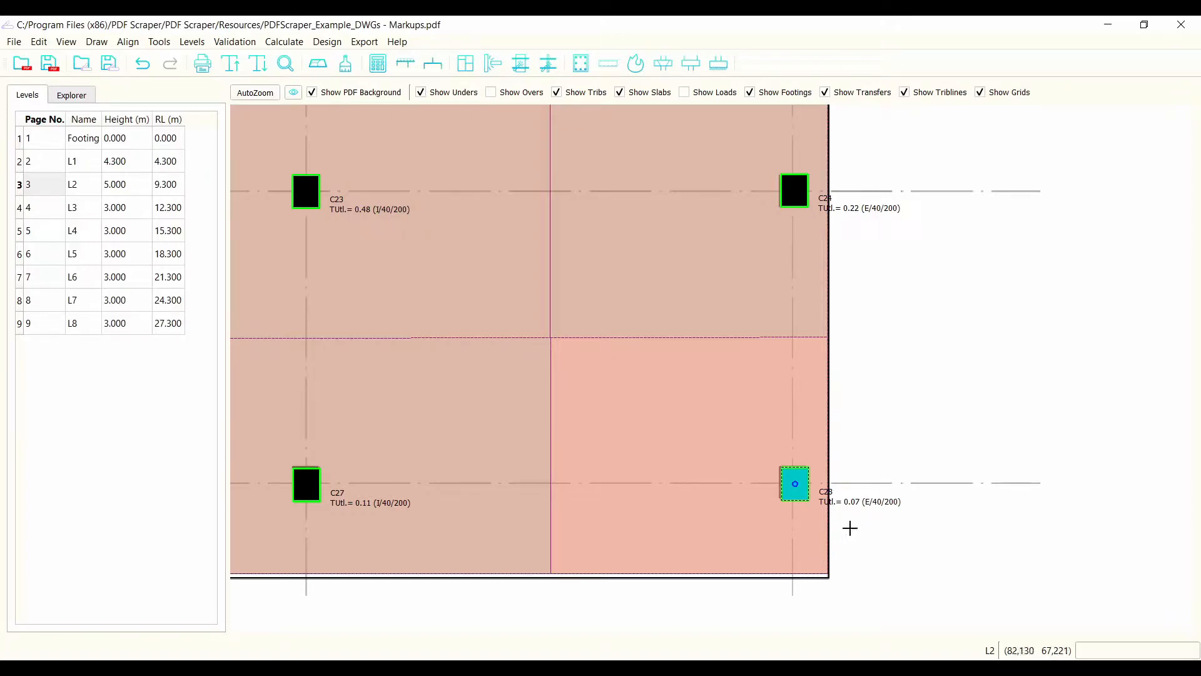
click(869, 469)
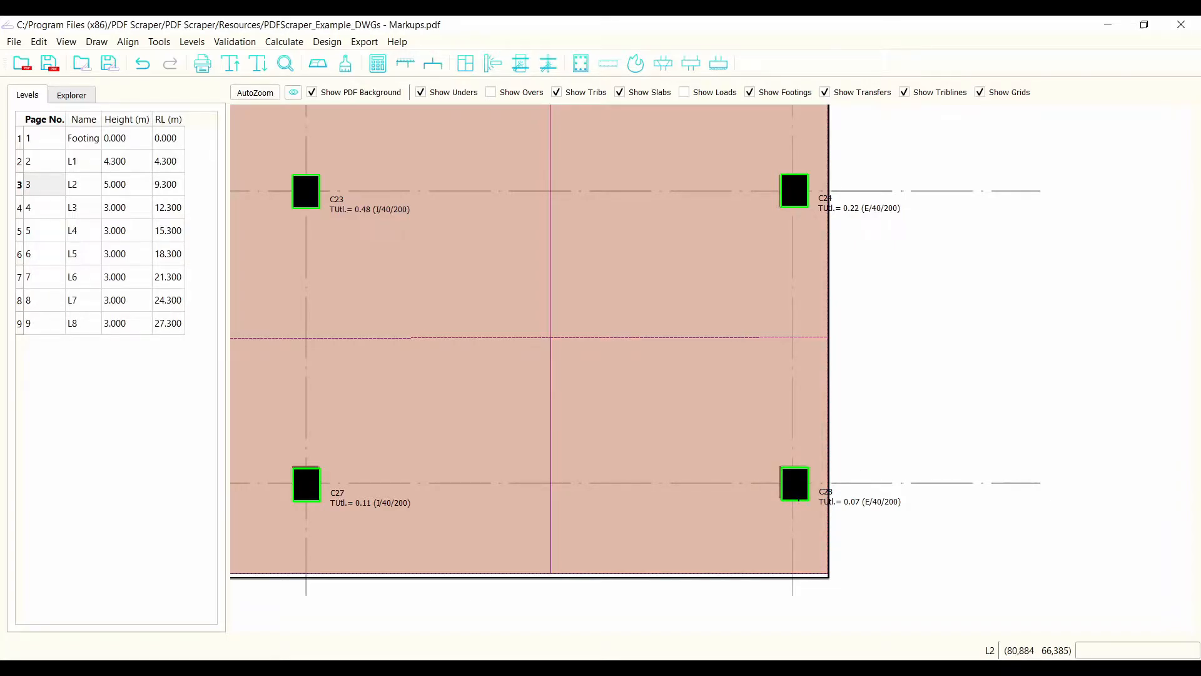
- Try the None slab restraint option in column C28's properties on L2, then close them without applying it
double_click(796, 491)
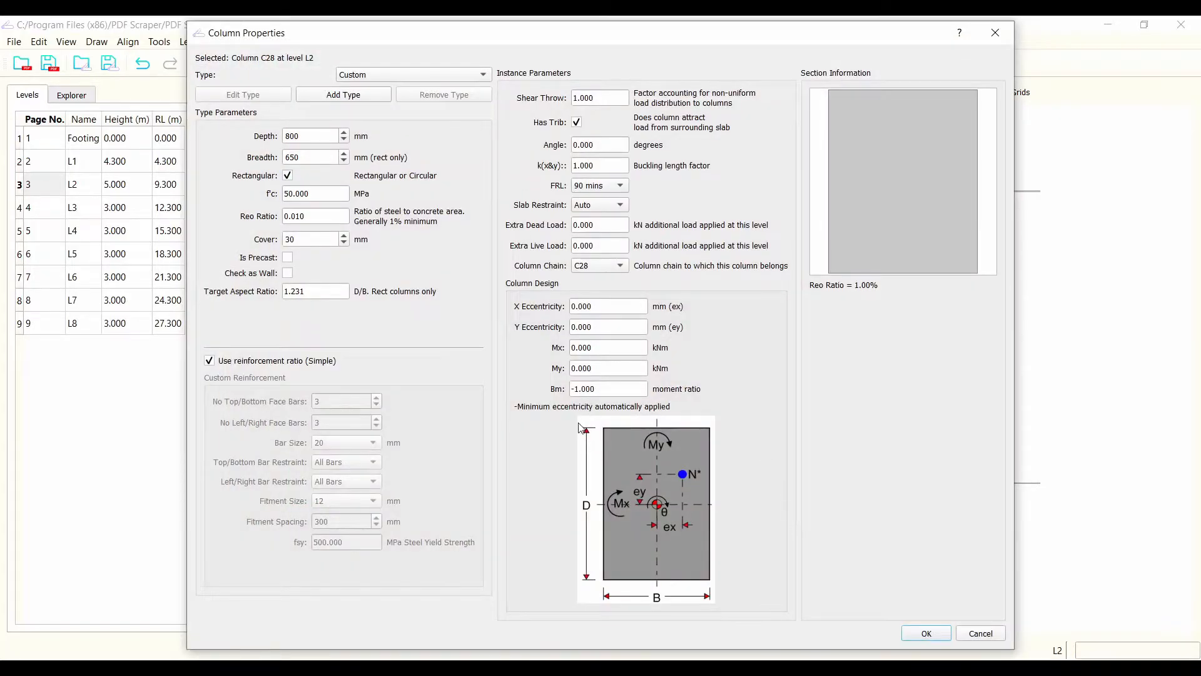
click(606, 211)
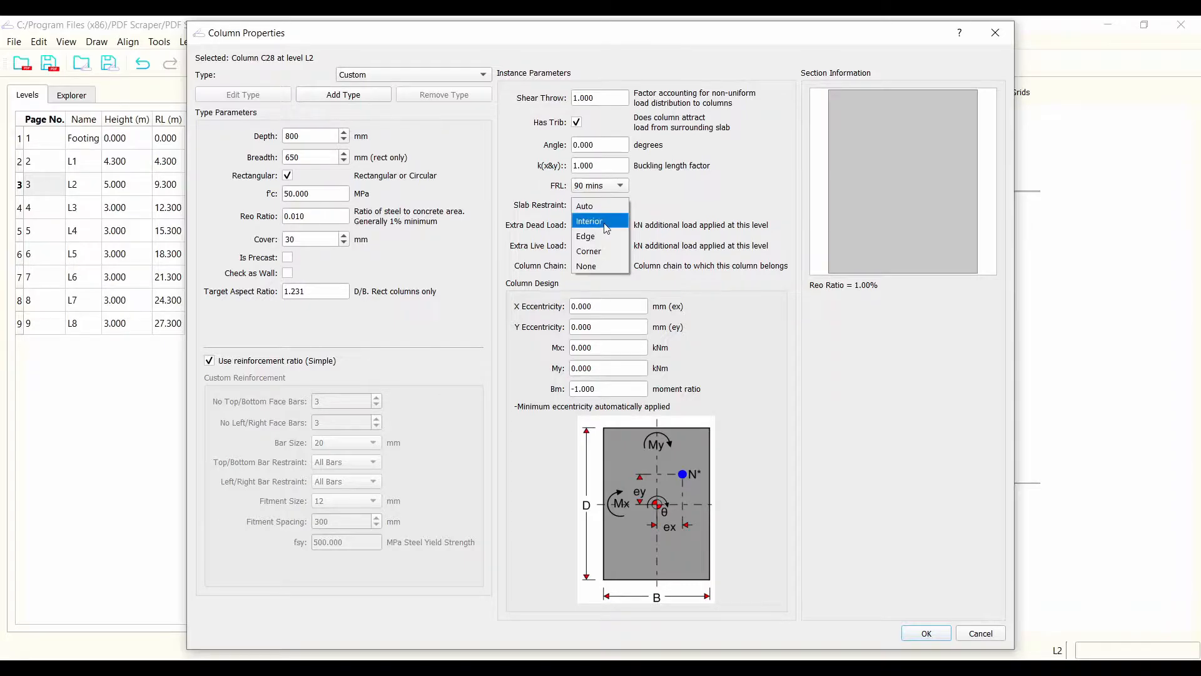
click(599, 267)
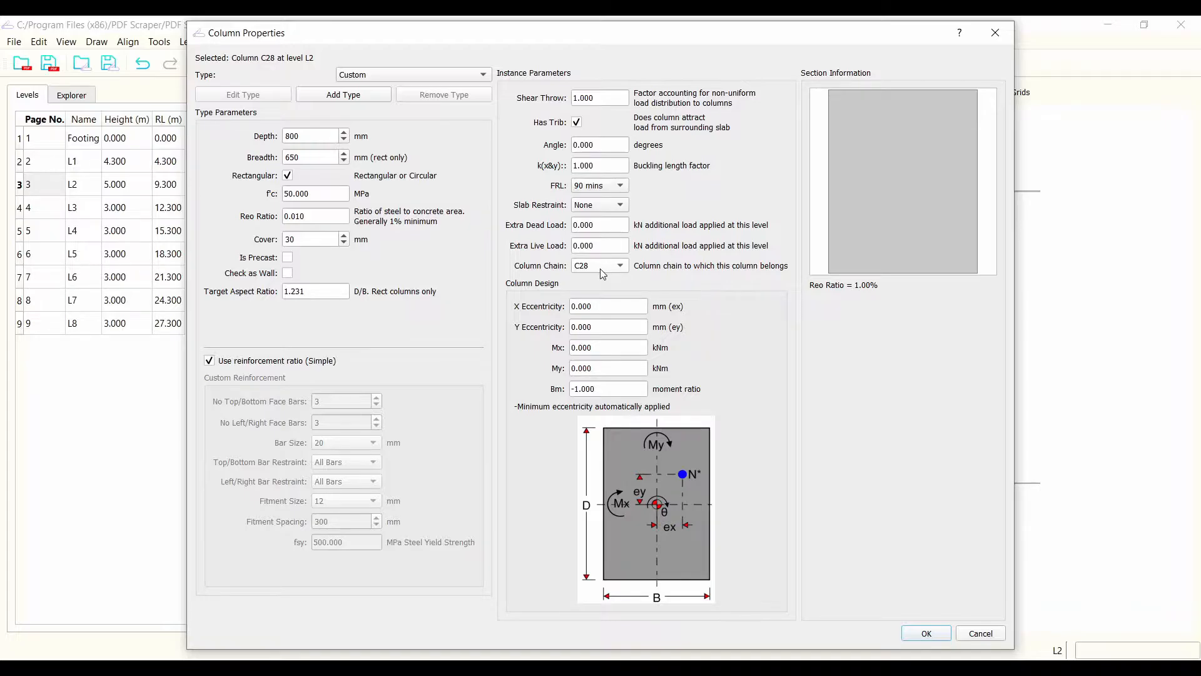
click(995, 33)
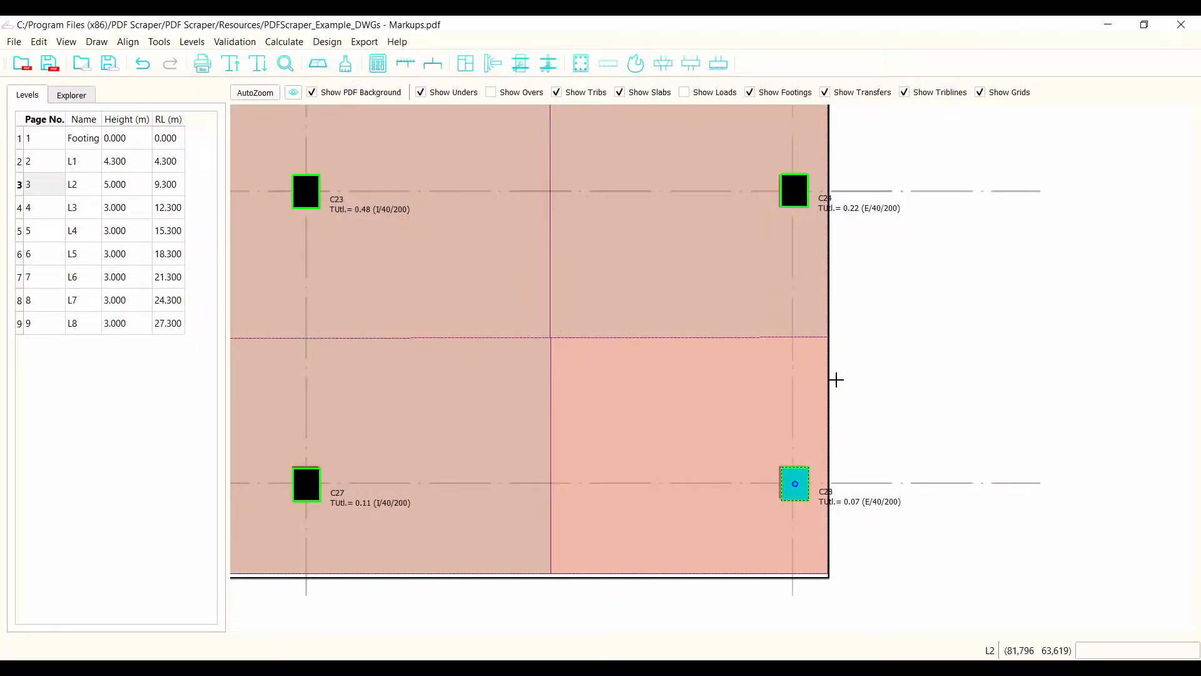
- Set column C19's slab restraint to Corner on L2 and rerun the transition check for that column
scroll(836, 379, down, 3)
scroll(871, 223, up, 2)
scroll(871, 224, up, 4)
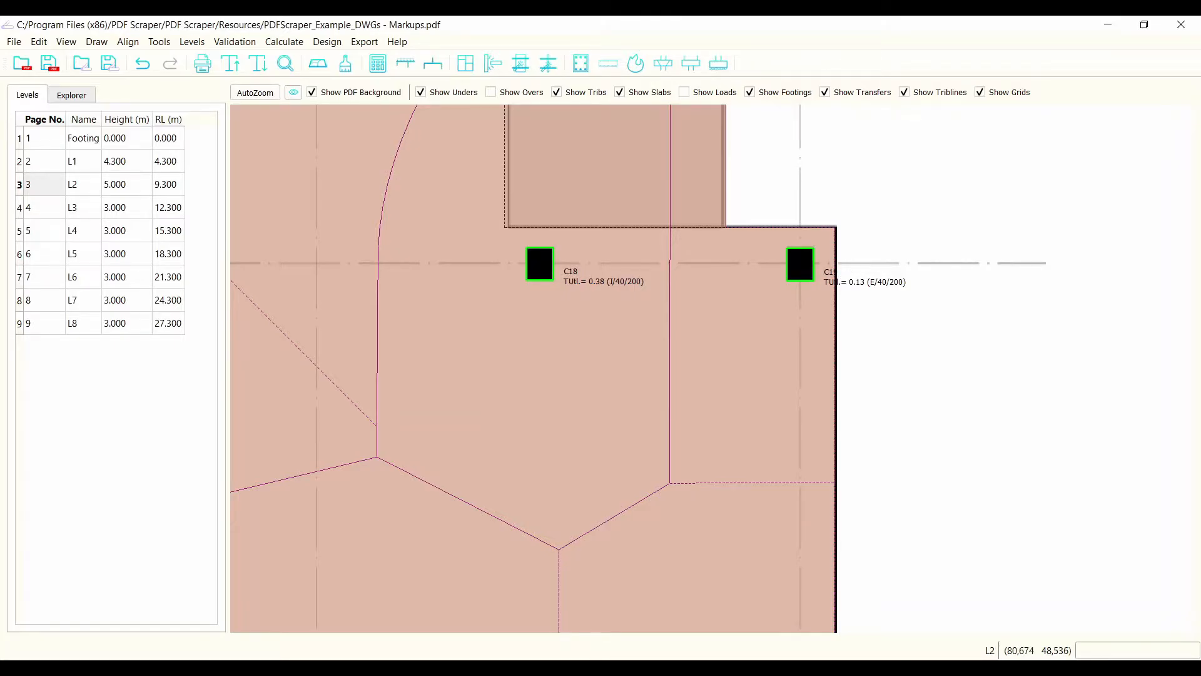
double_click(795, 272)
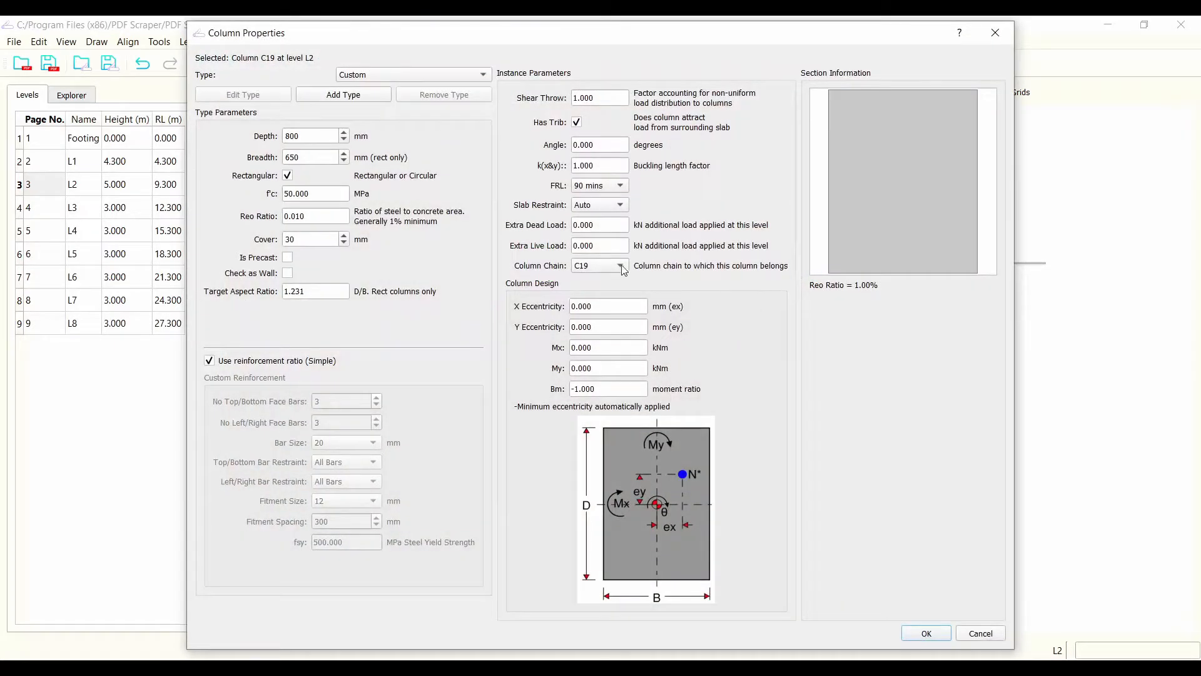
click(598, 206)
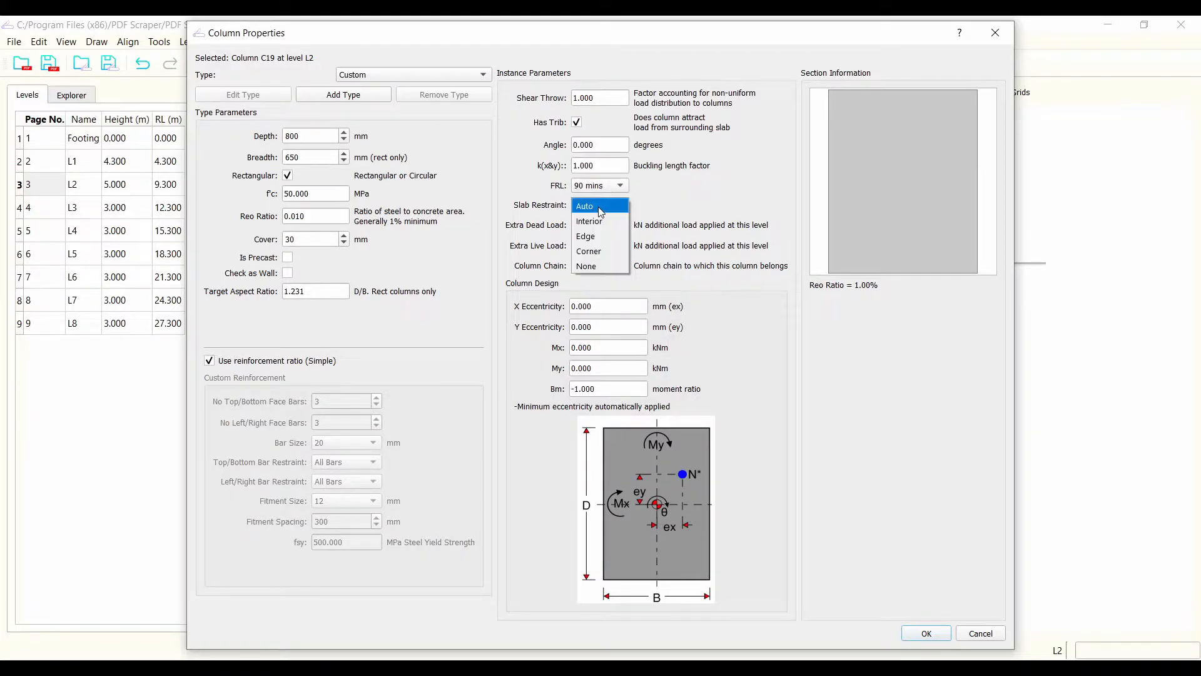
click(609, 252)
click(942, 632)
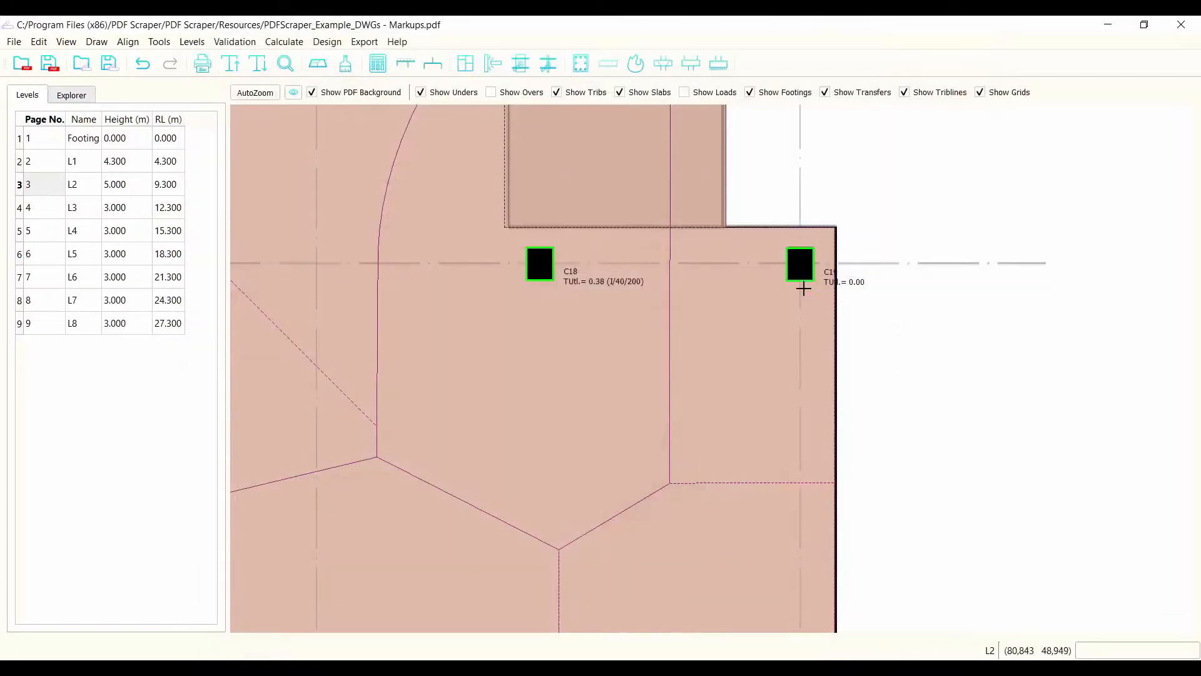
right_click(796, 271)
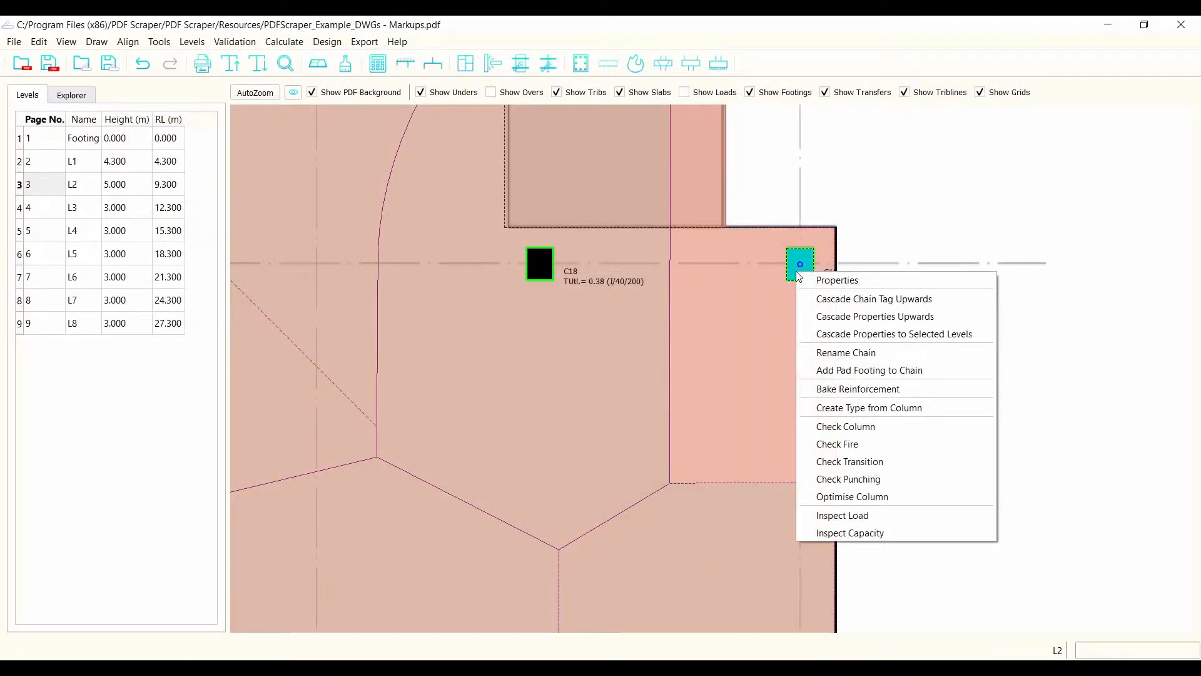
click(865, 462)
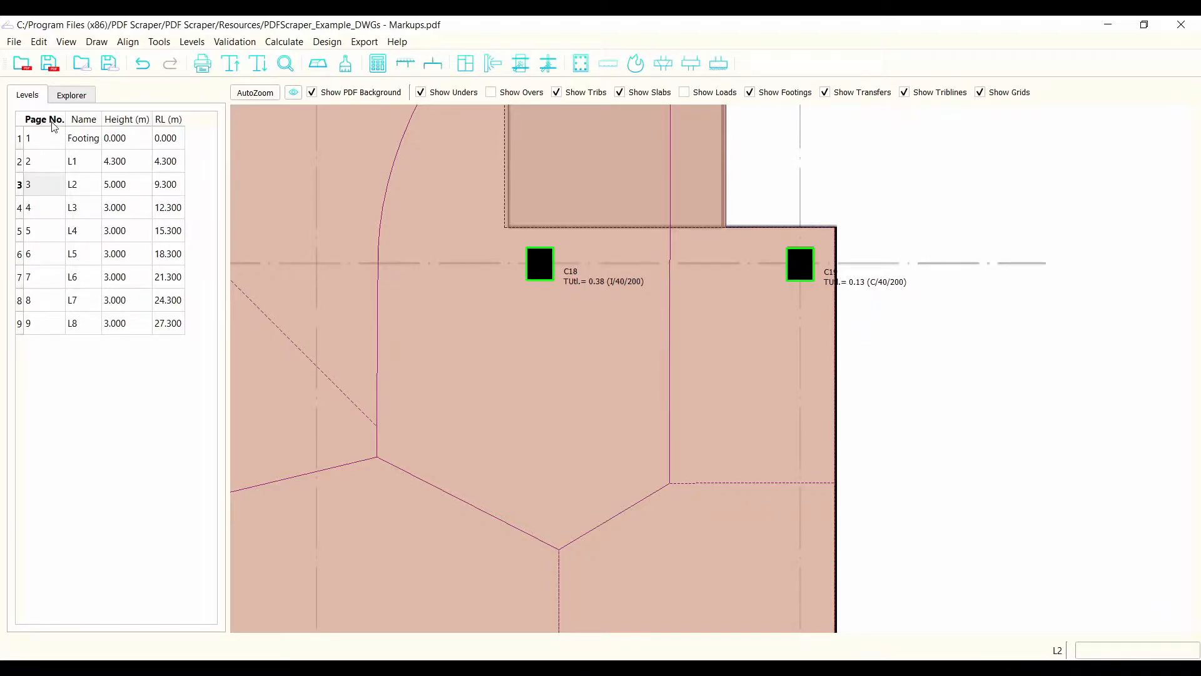
- Inspect the Transition Search Diam setting in the program's design constants, then cancel without changes
click(14, 42)
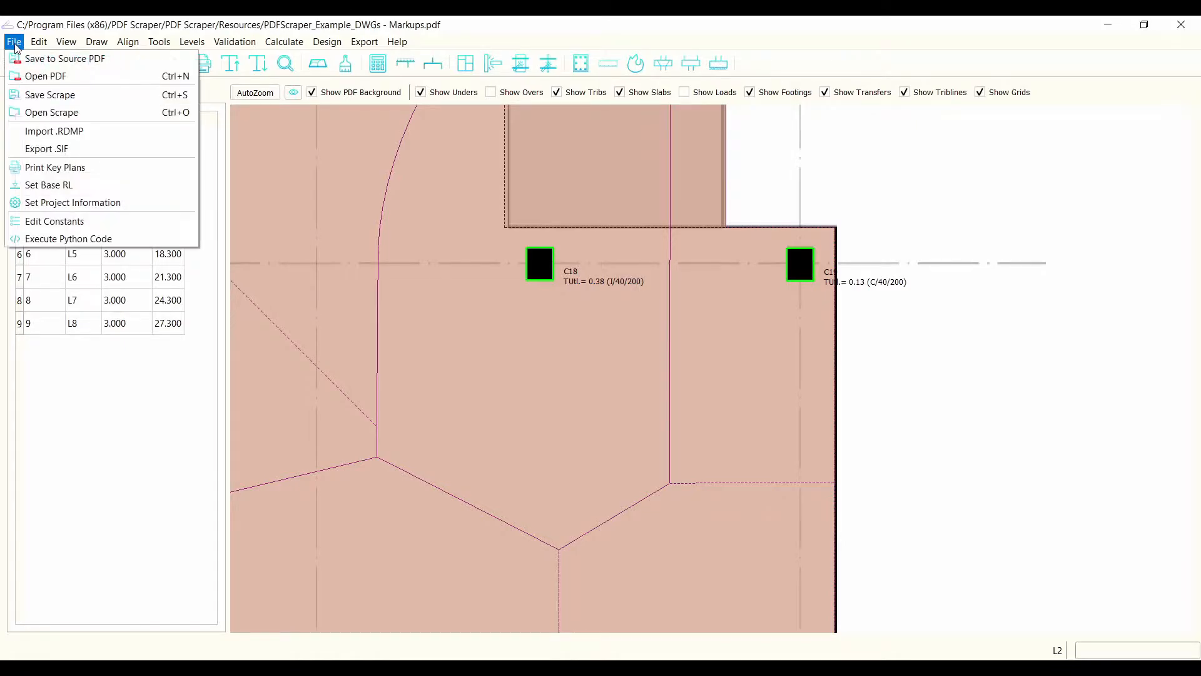
click(55, 224)
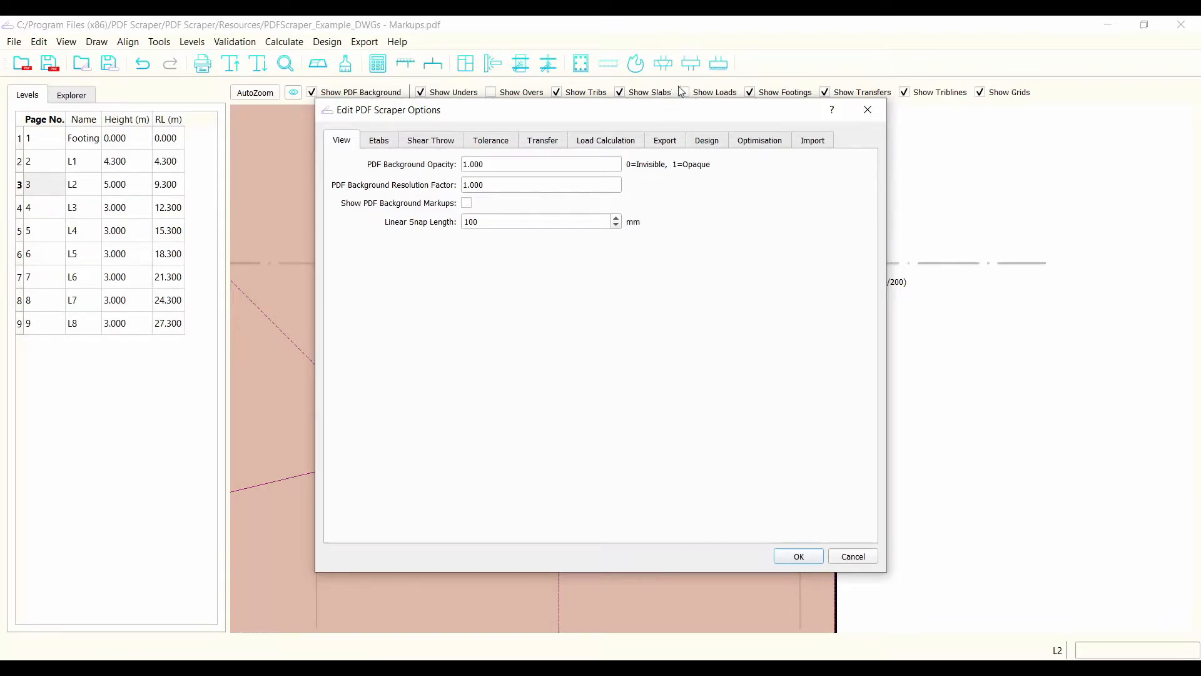
click(707, 142)
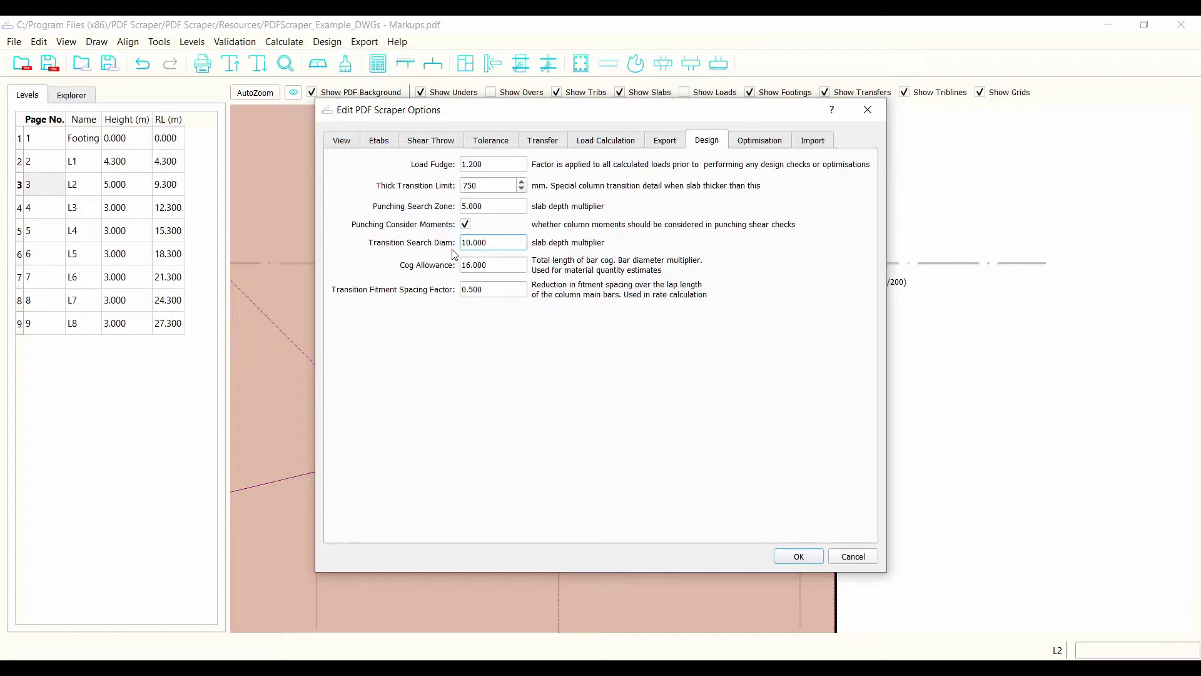
mouse_move(727, 111)
mouse_down()
mouse_move(450, 148)
mouse_move(418, 90)
mouse_move(527, 97)
mouse_up()
double_click(331, 227)
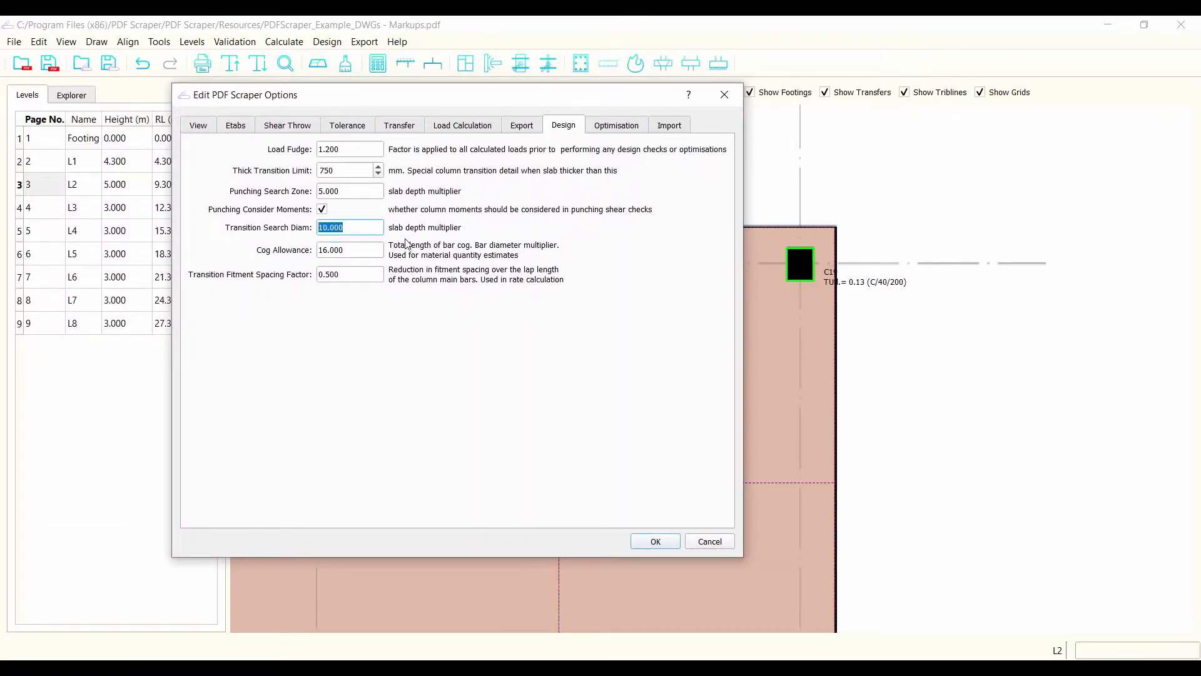
click(710, 541)
- Examine column C19's position relative to the slab edges on L2, then return to the wider floor plan
scroll(857, 255, up, 2)
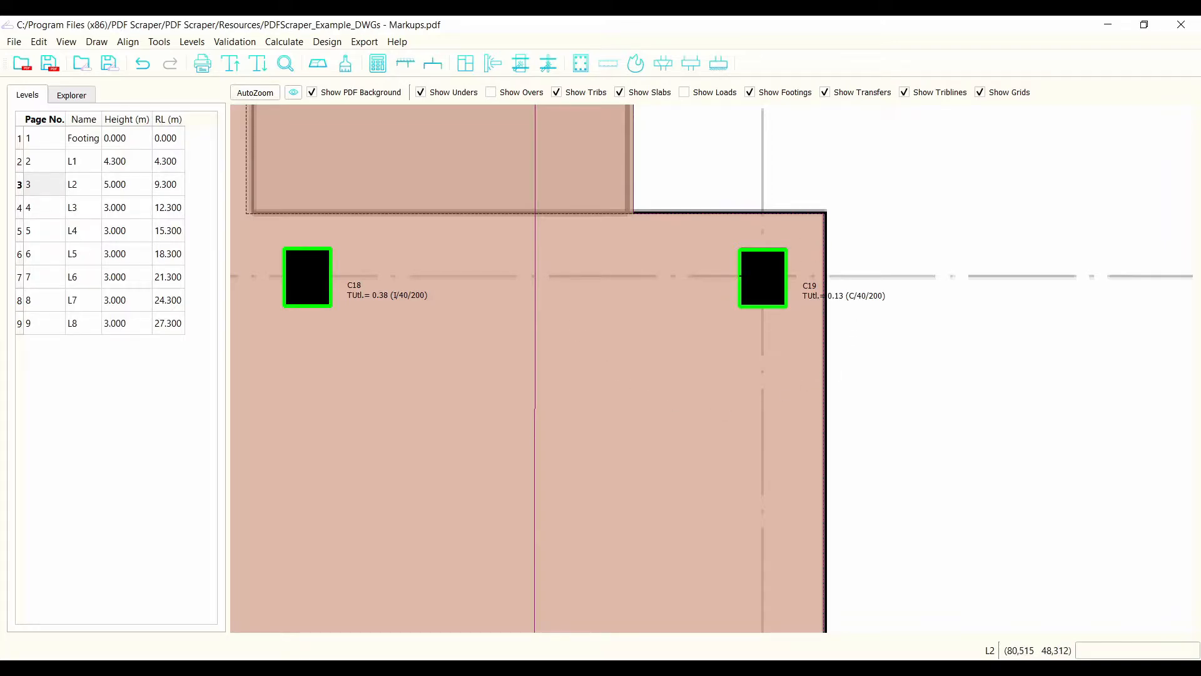
drag(855, 241, 809, 192)
click(863, 240)
scroll(767, 377, down, 8)
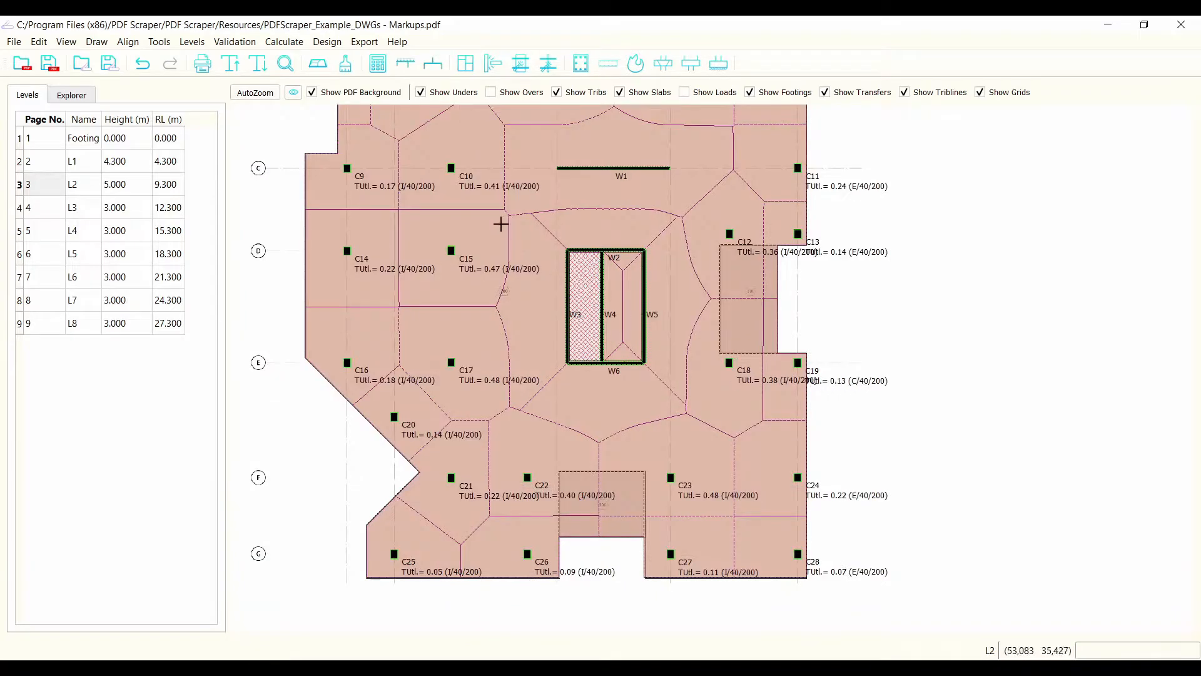
scroll(500, 224, down, 4)
scroll(499, 128, up, 5)
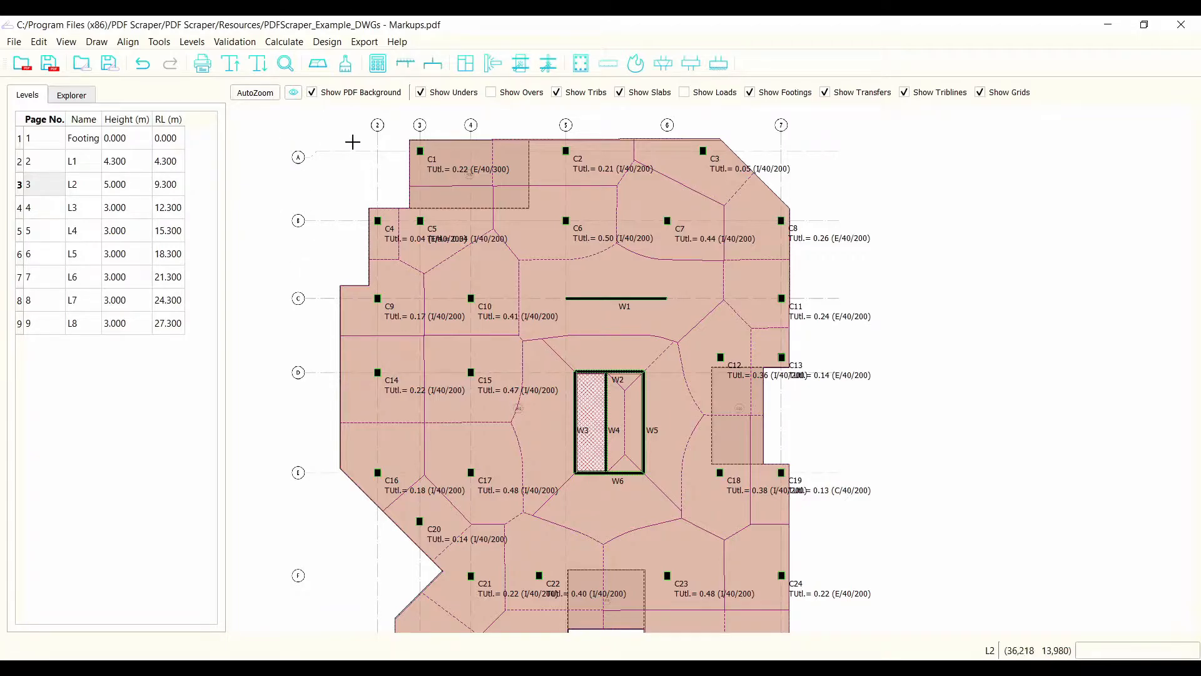
- Run the column punching check on the model, review the list of failed columns, and close it
click(330, 42)
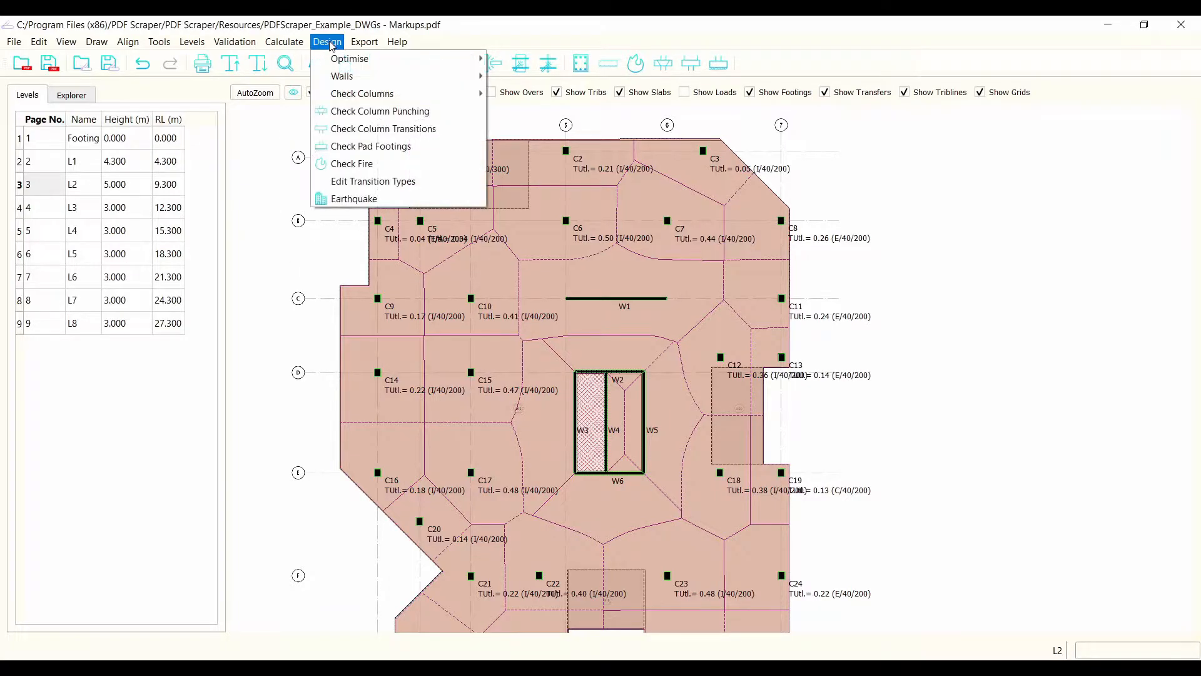
click(407, 117)
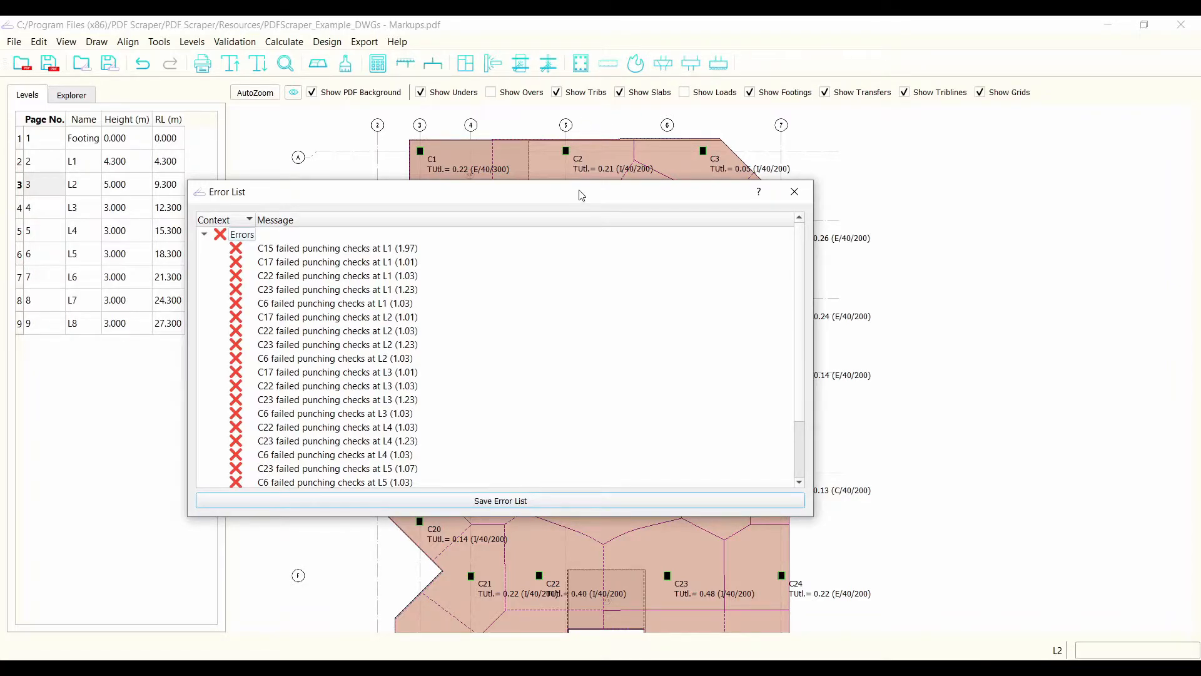
drag(576, 192, 647, 154)
scroll(504, 276, down, 3)
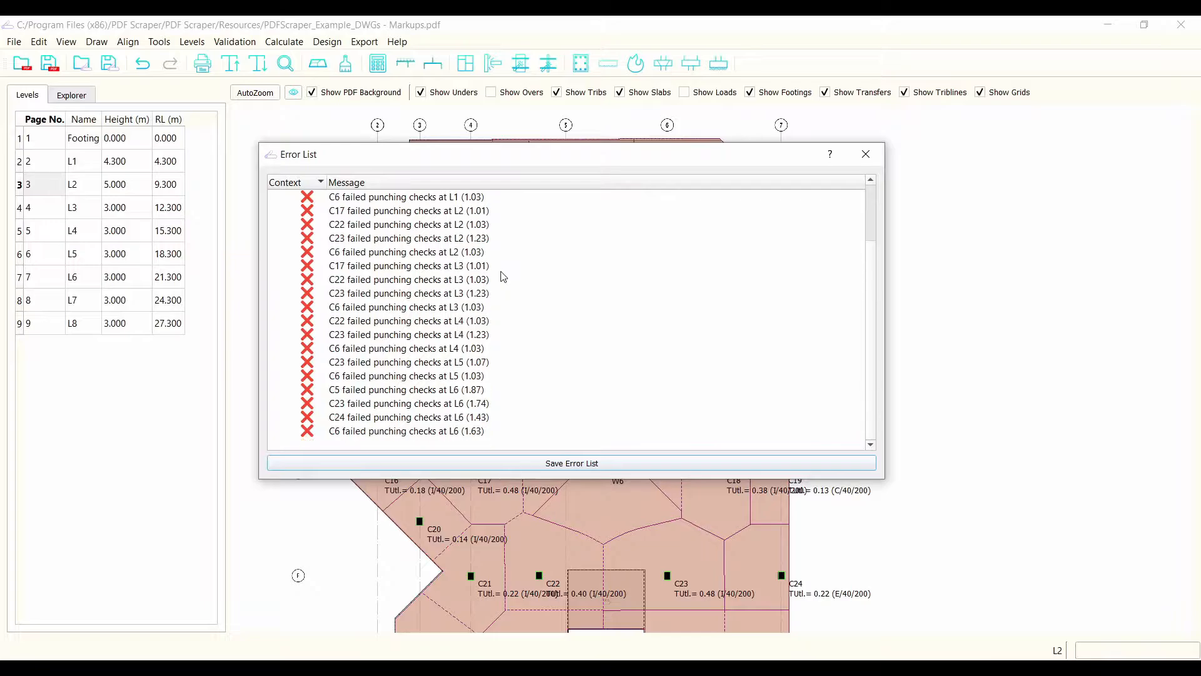
scroll(505, 295, up, 3)
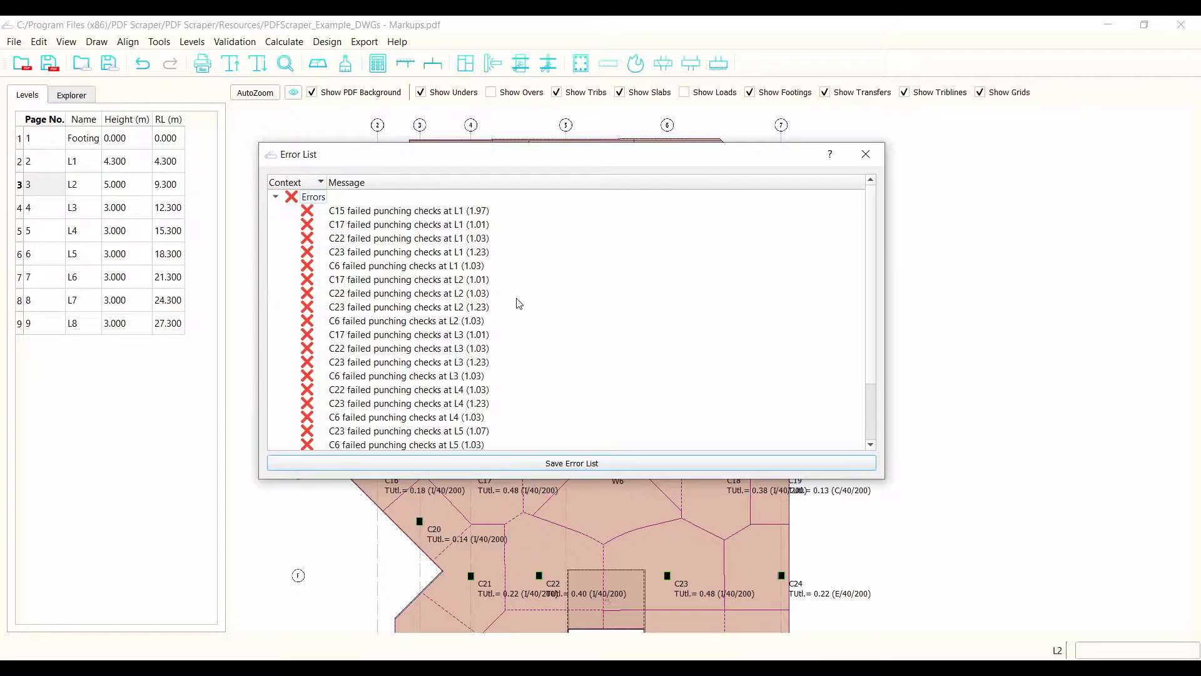
click(518, 300)
click(866, 154)
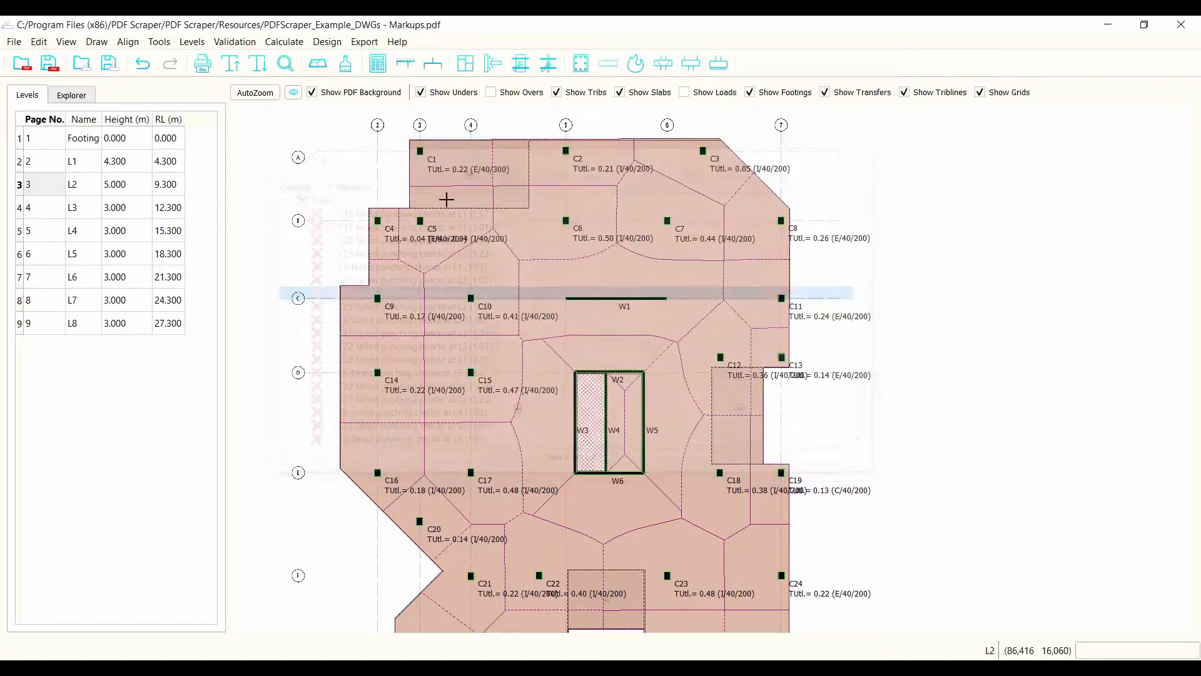
- Replace the Transition Utilisation column labels on the plan with Punching Utilisation labels
click(293, 93)
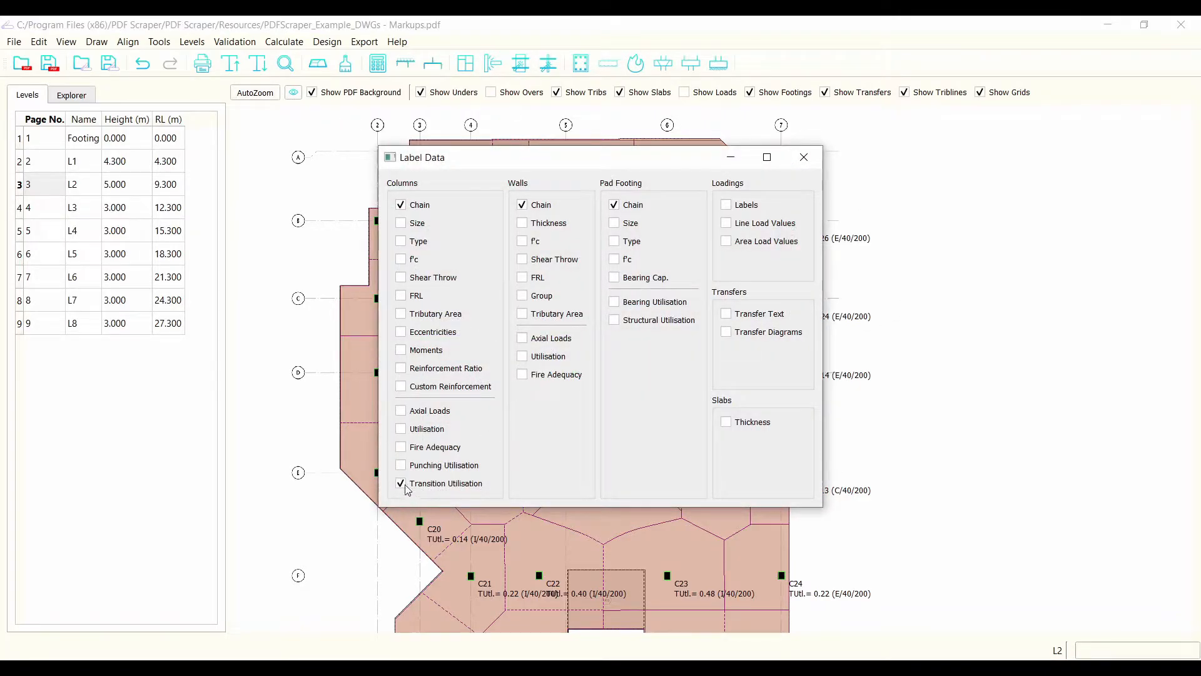
click(401, 464)
click(804, 157)
- Examine the punching utilisation labels of the columns across L2, including those around C17, C22, C23 and C6
scroll(520, 352, up, 1)
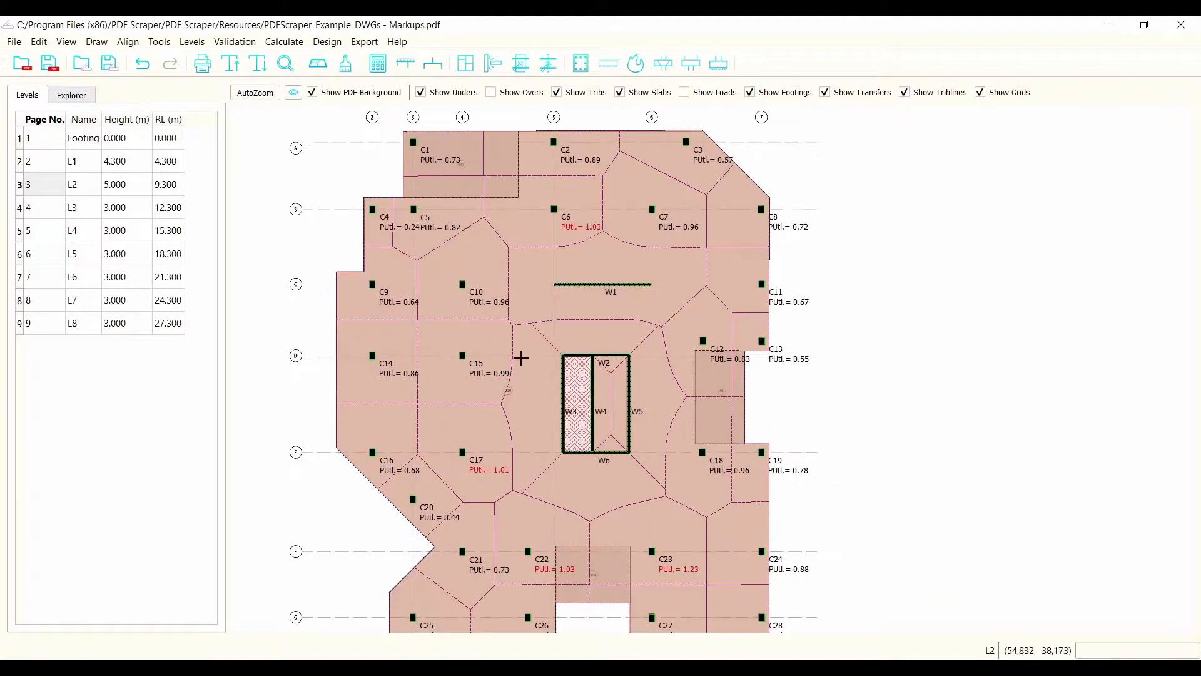
scroll(519, 355, down, 1)
scroll(541, 590, up, 2)
scroll(459, 523, up, 1)
scroll(592, 534, down, 1)
scroll(461, 498, up, 2)
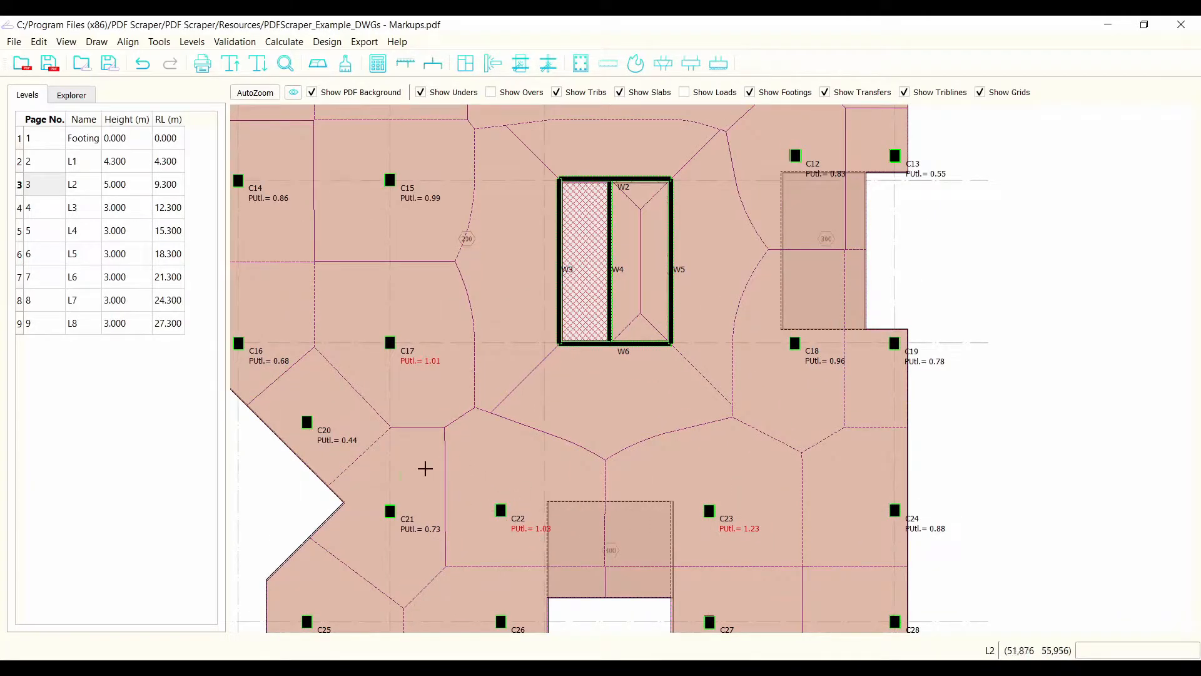
scroll(450, 348, down, 3)
scroll(445, 407, up, 1)
scroll(442, 407, down, 2)
scroll(477, 260, up, 3)
scroll(478, 260, down, 1)
scroll(519, 240, up, 2)
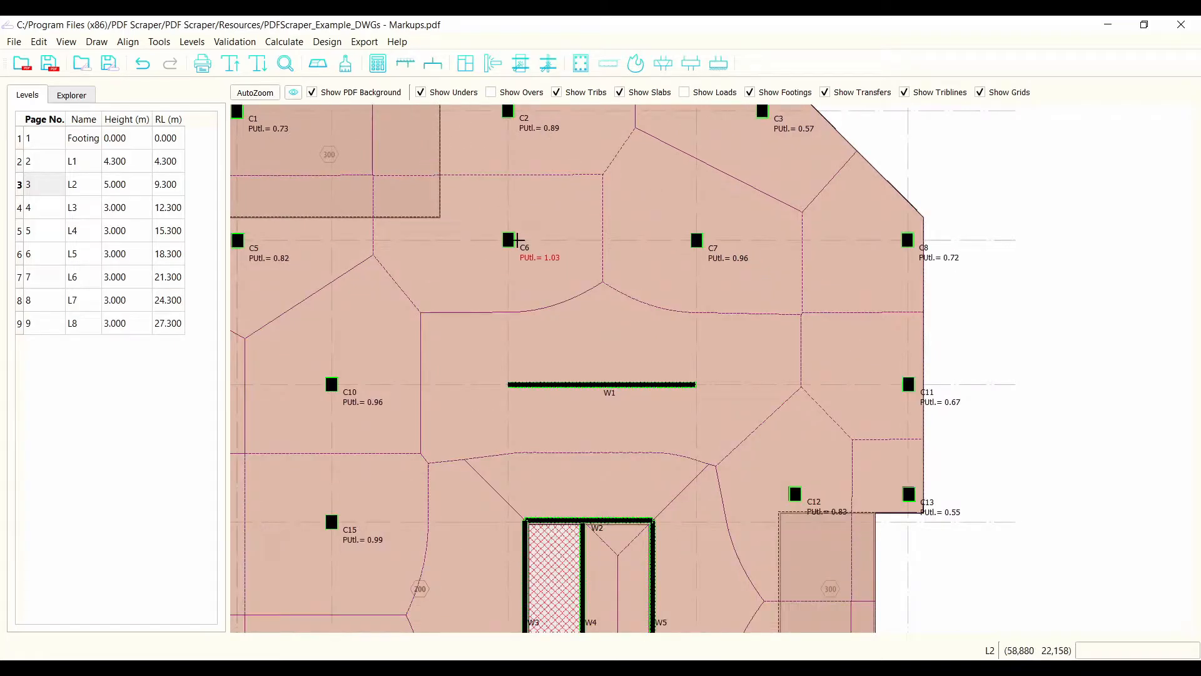
scroll(541, 302, down, 2)
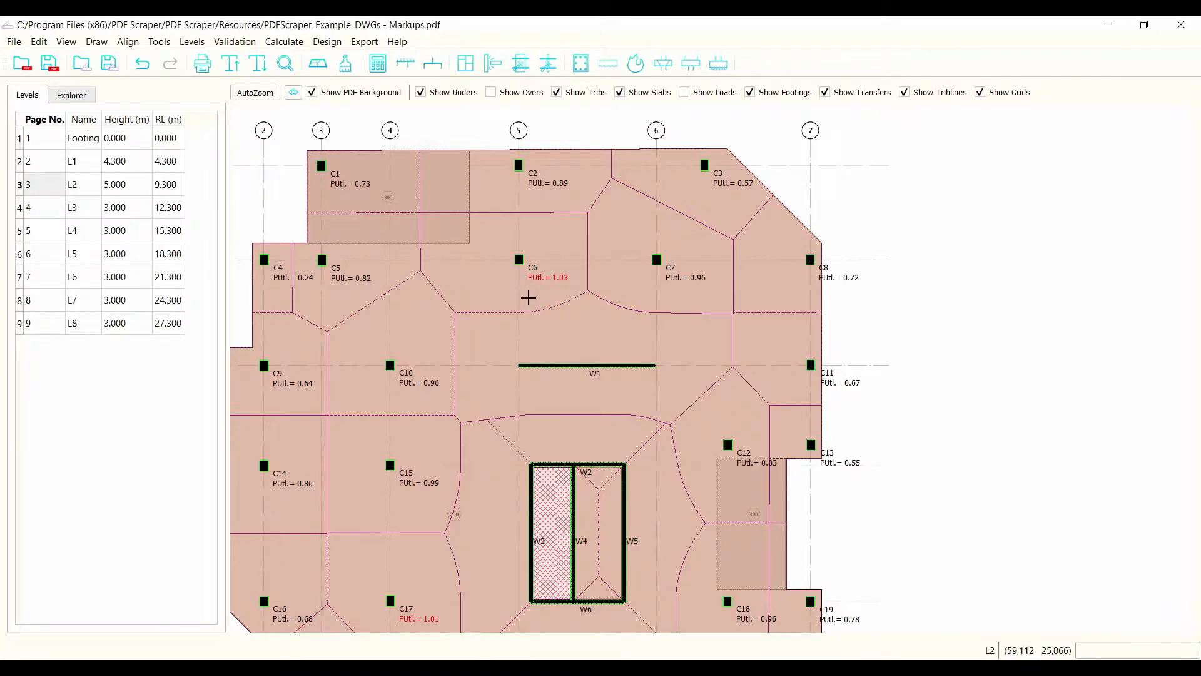
- Try an effective prestress of 0 MPa in the main L2 slab's properties, then cancel the edit
double_click(530, 300)
drag(565, 289, 706, 251)
key(Tab)
key(Tab)
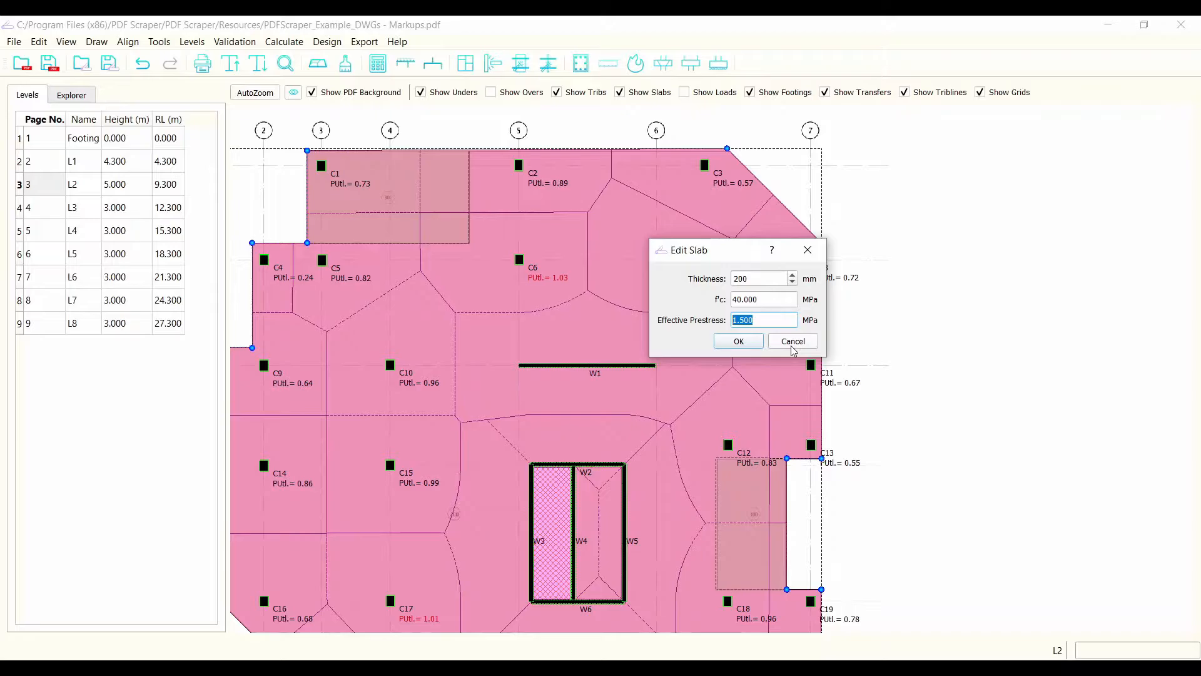
click(776, 321)
drag(739, 320, 640, 299)
text(0)
drag(764, 320, 686, 322)
text(0)
drag(738, 253, 722, 230)
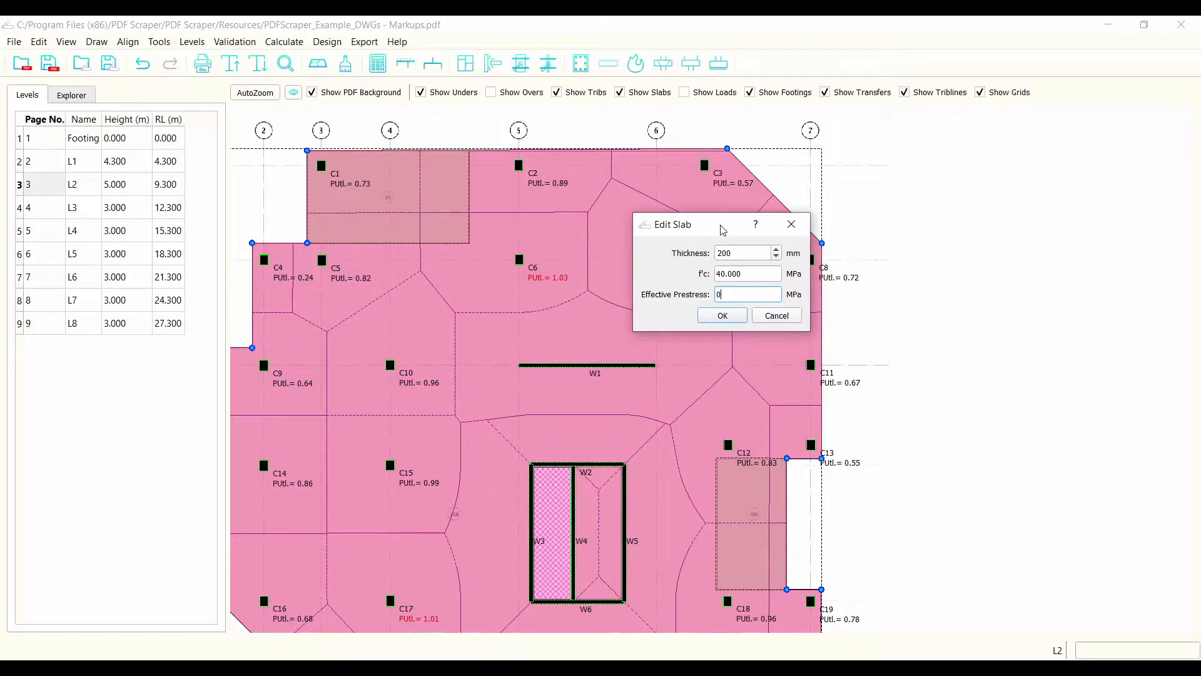
click(790, 319)
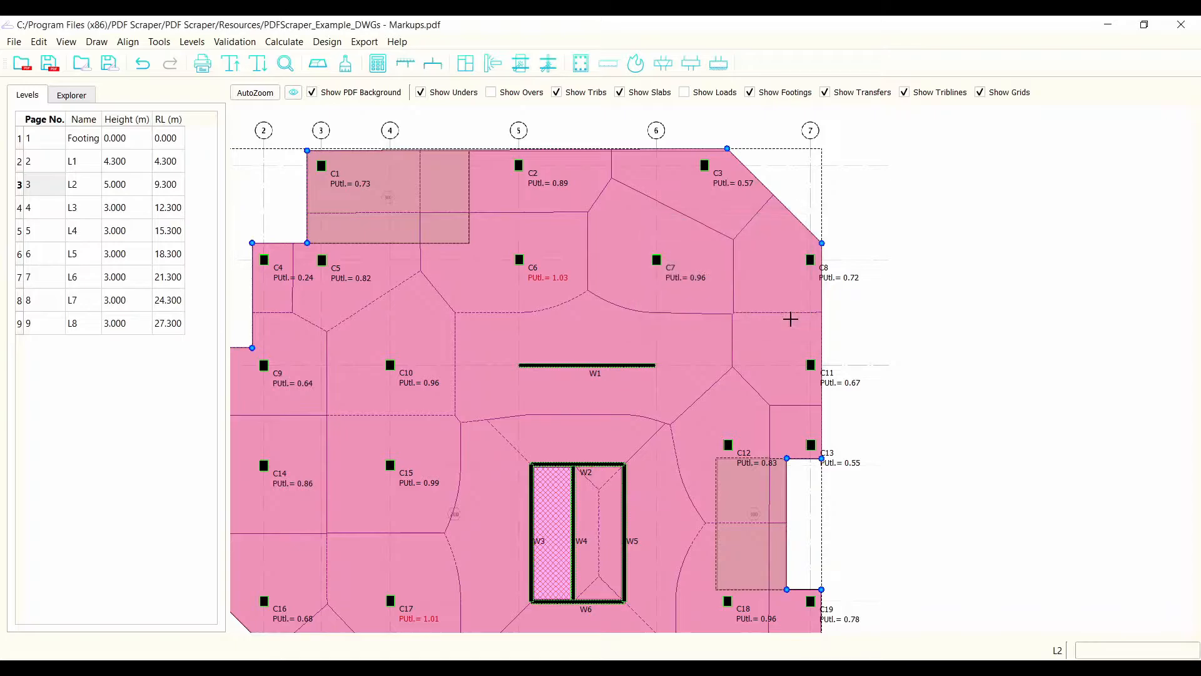
- Compare the columns' punching utilisation on the levels from L3 up to L6, then return down to L1
scroll(783, 382, up, 2)
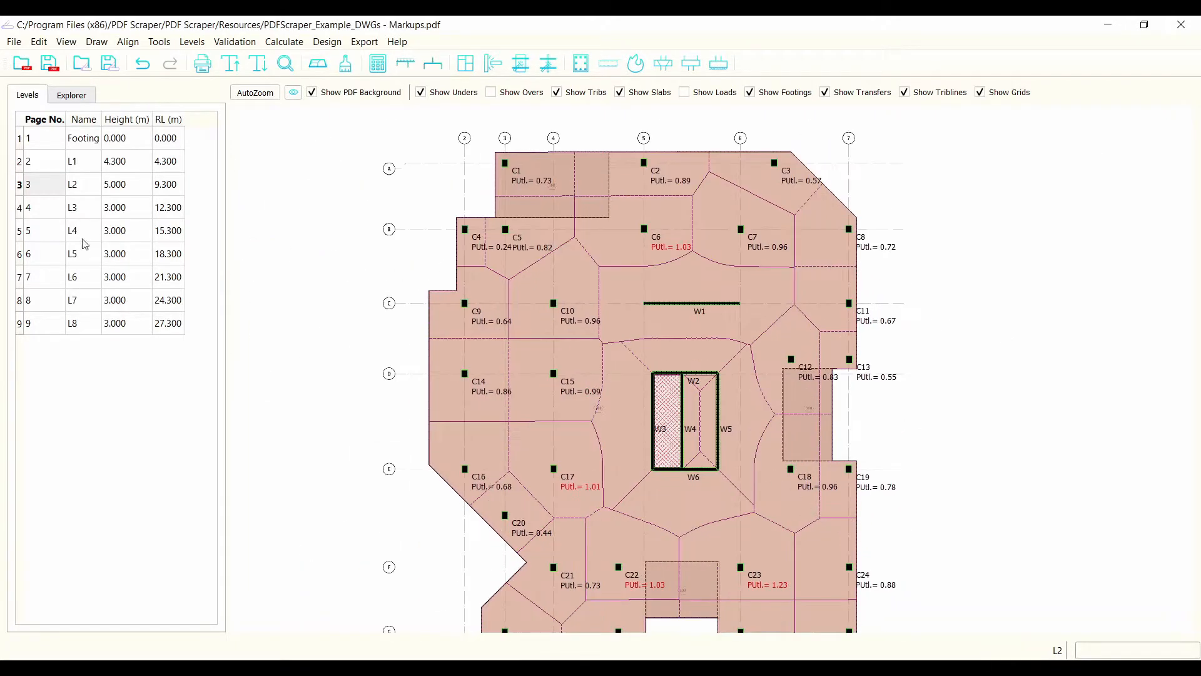
click(35, 208)
key(Down)
key(Down)
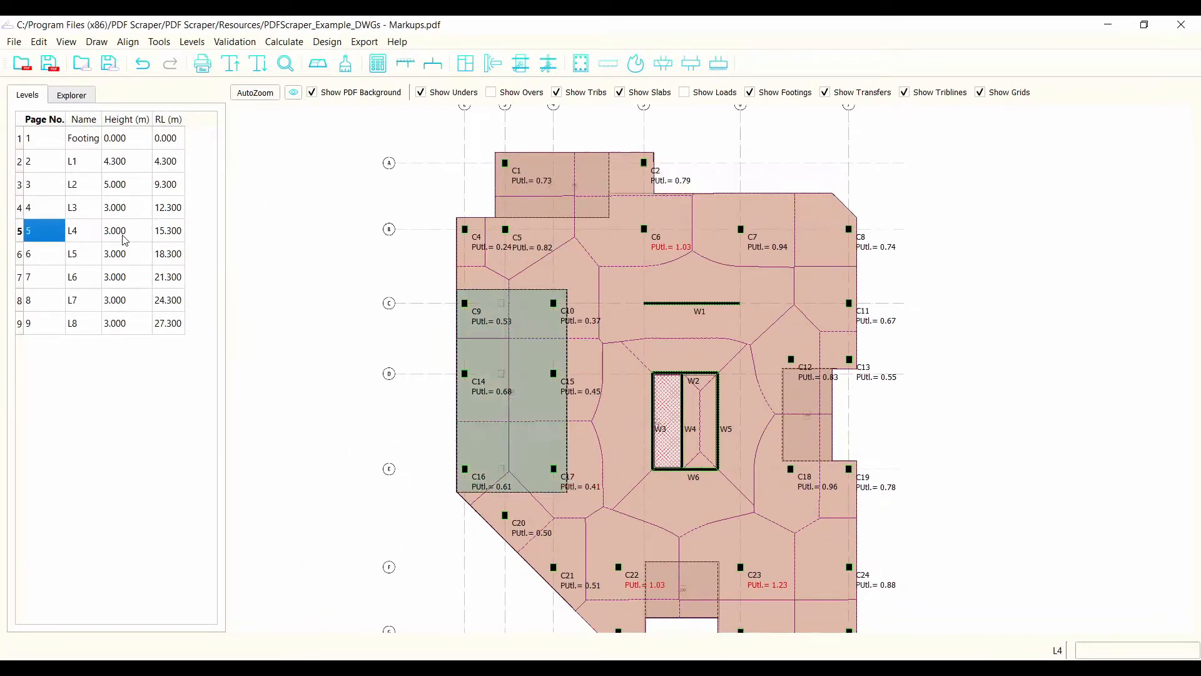
key(Down)
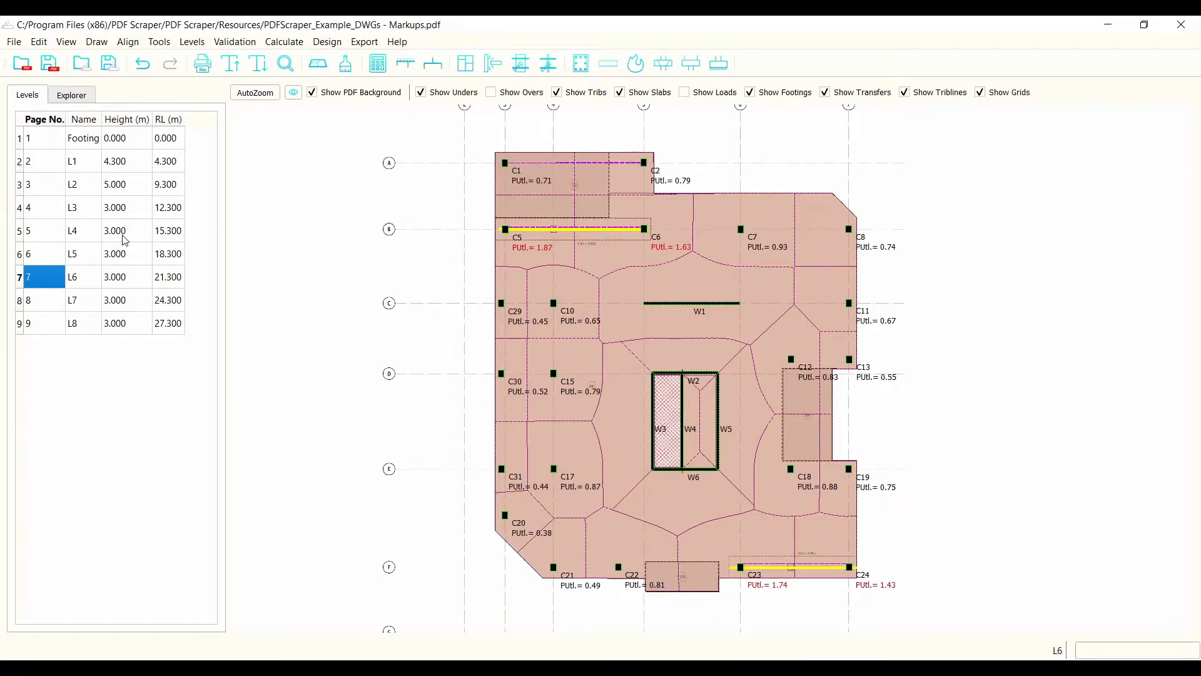
key(Up)
key(Up)
key(Up)
key(Up)
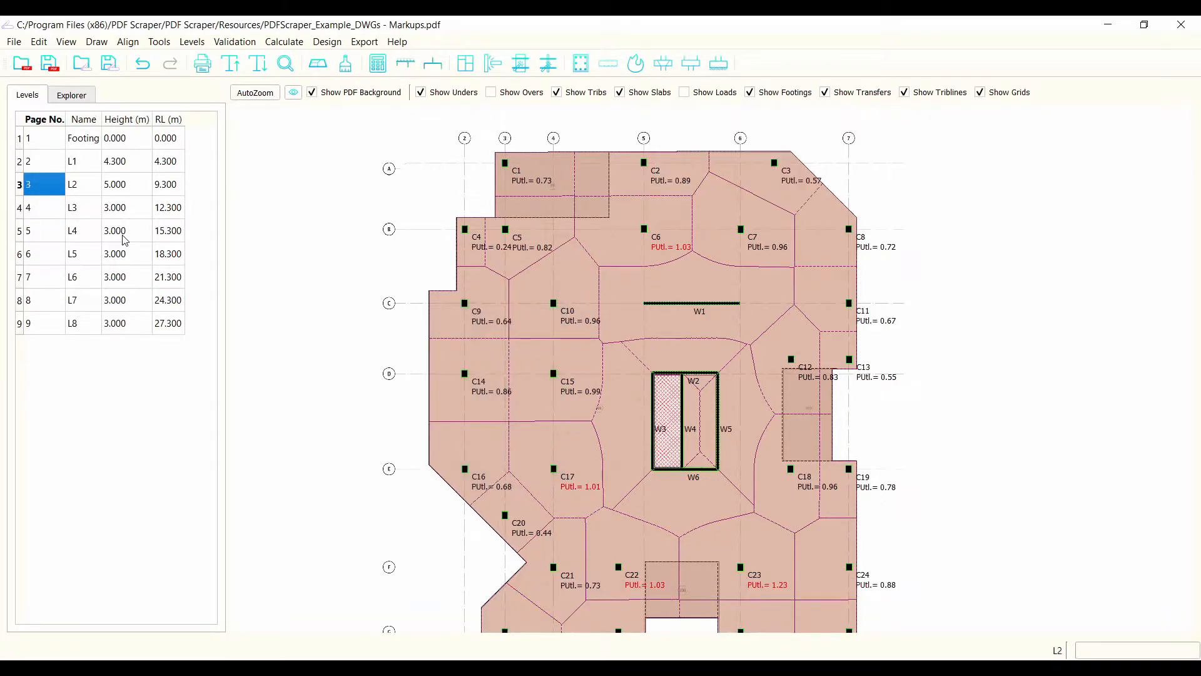
key(Up)
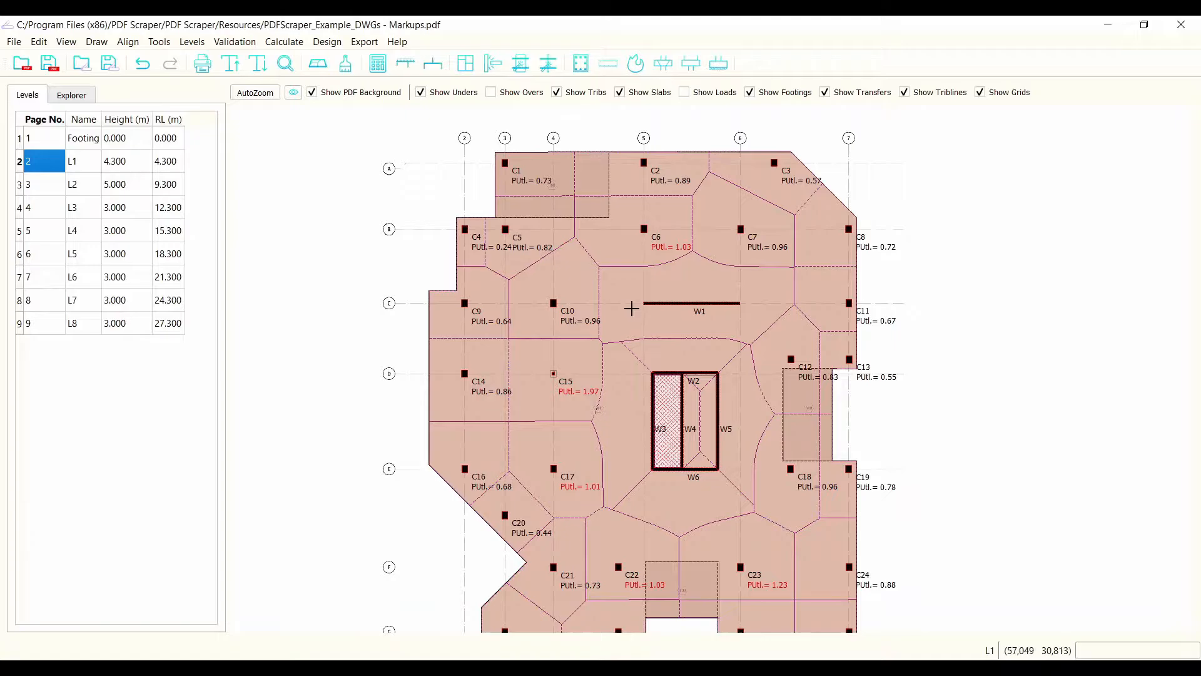
- Inspect the Mx and My design moments in column C6's properties on L1, close them unchanged, and deselect the column
scroll(659, 228, up, 3)
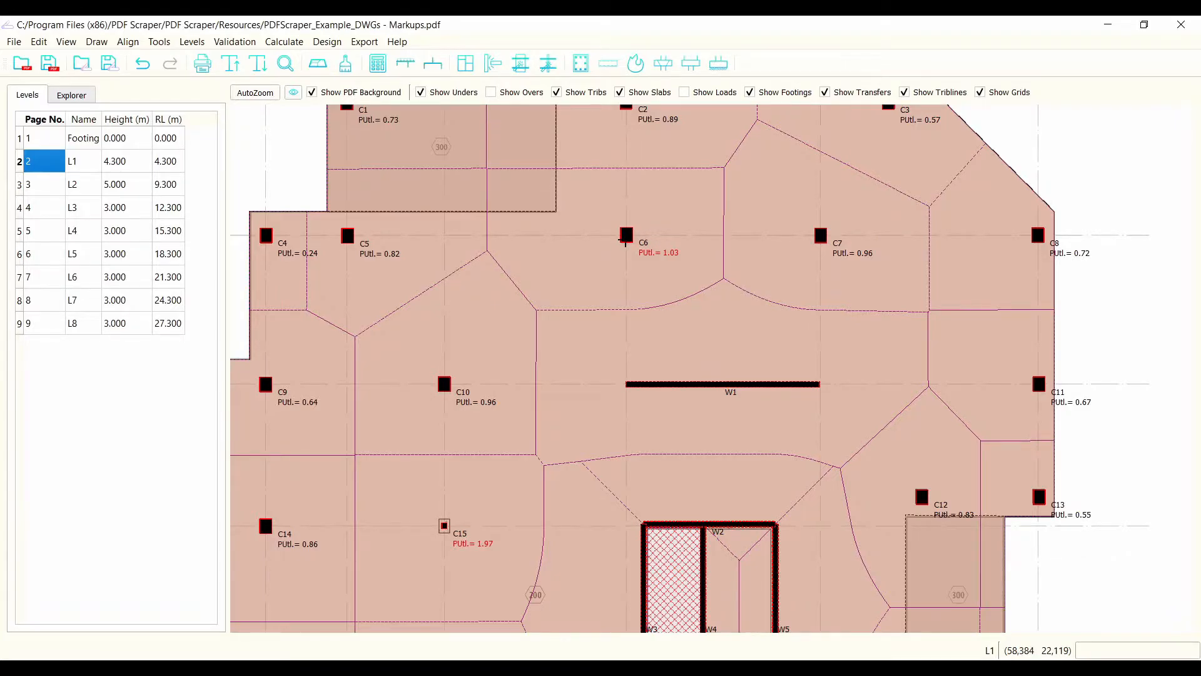
double_click(626, 236)
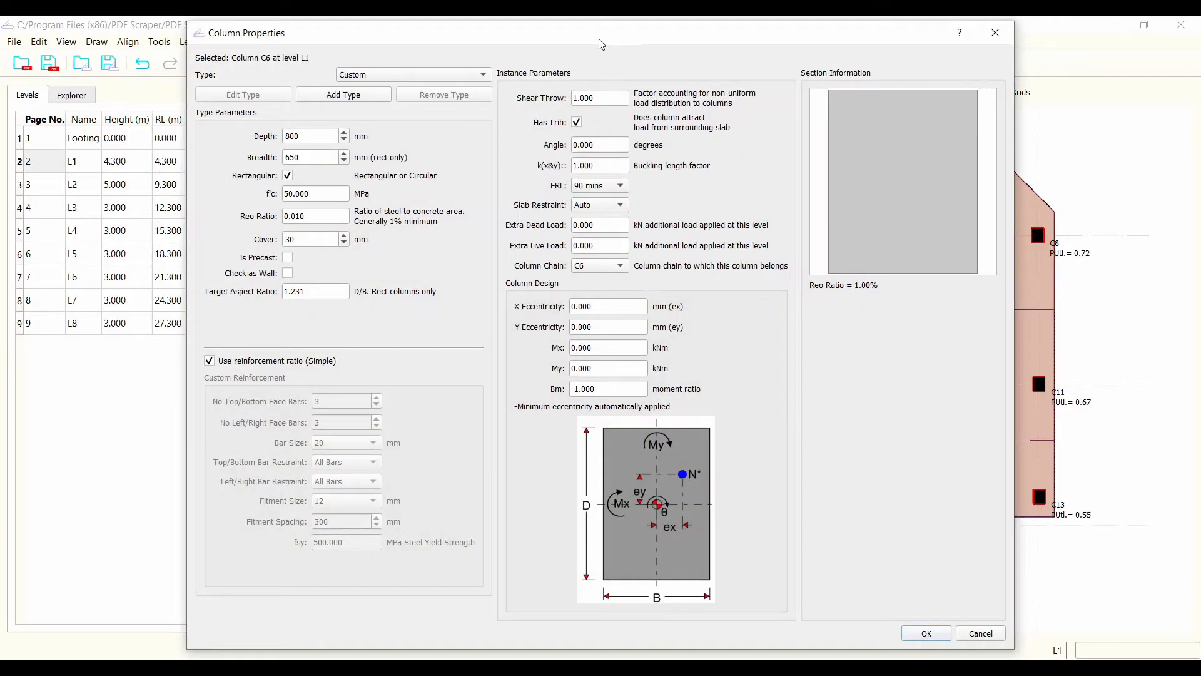
drag(604, 60, 492, 62)
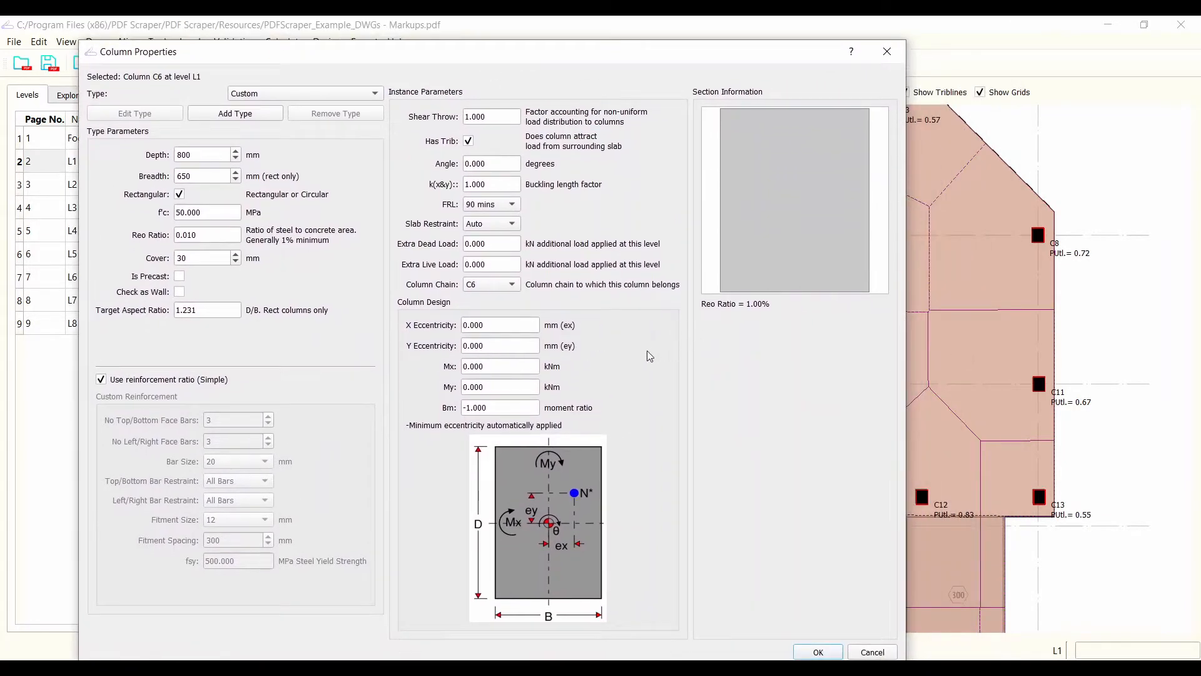
double_click(506, 365)
key(Tab)
click(887, 51)
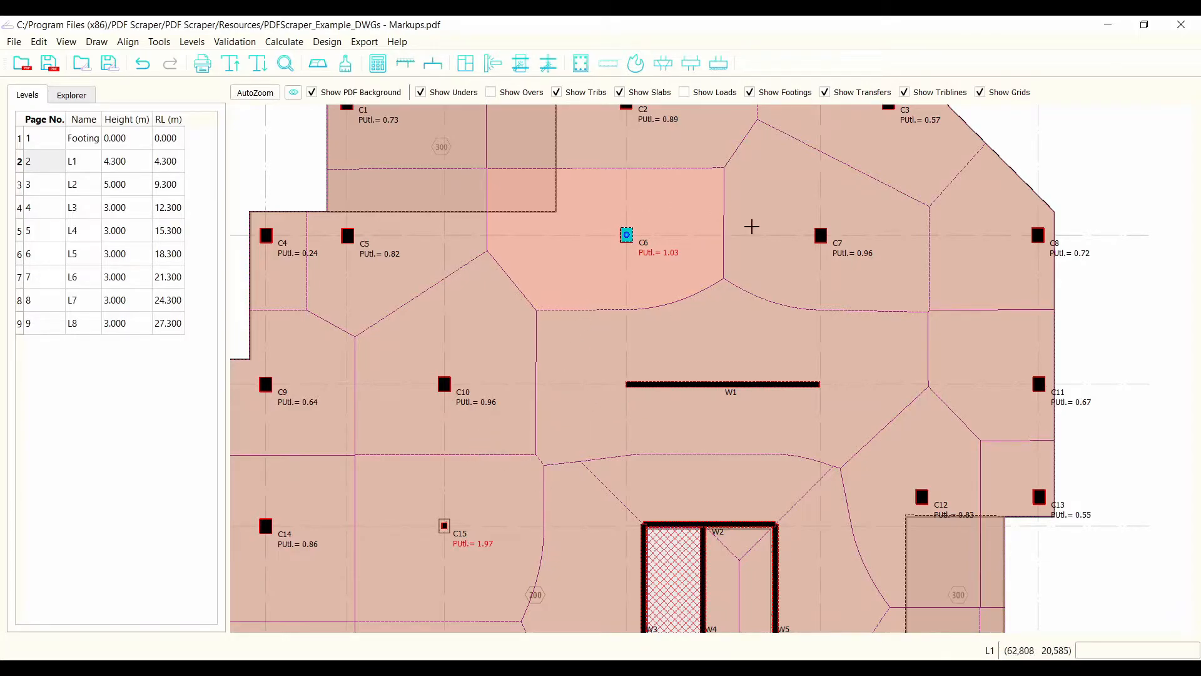
scroll(535, 341, down, 2)
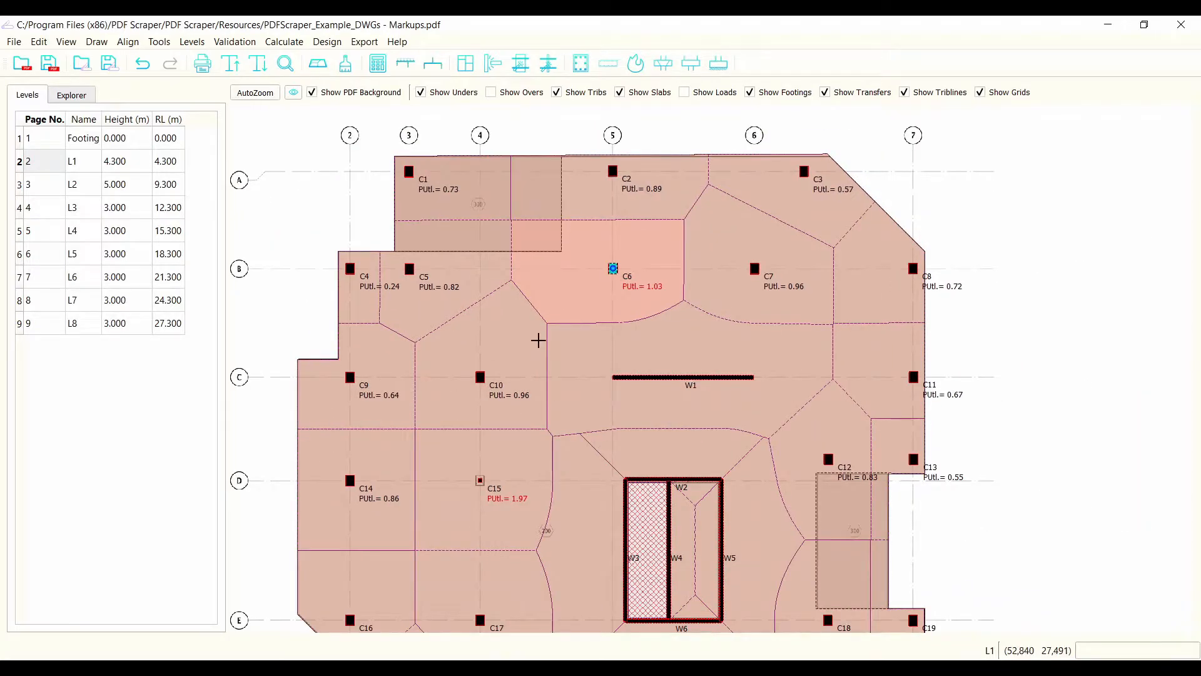
click(992, 367)
- Switch to the Footing level and hide the PDF background
scroll(1032, 355, down, 2)
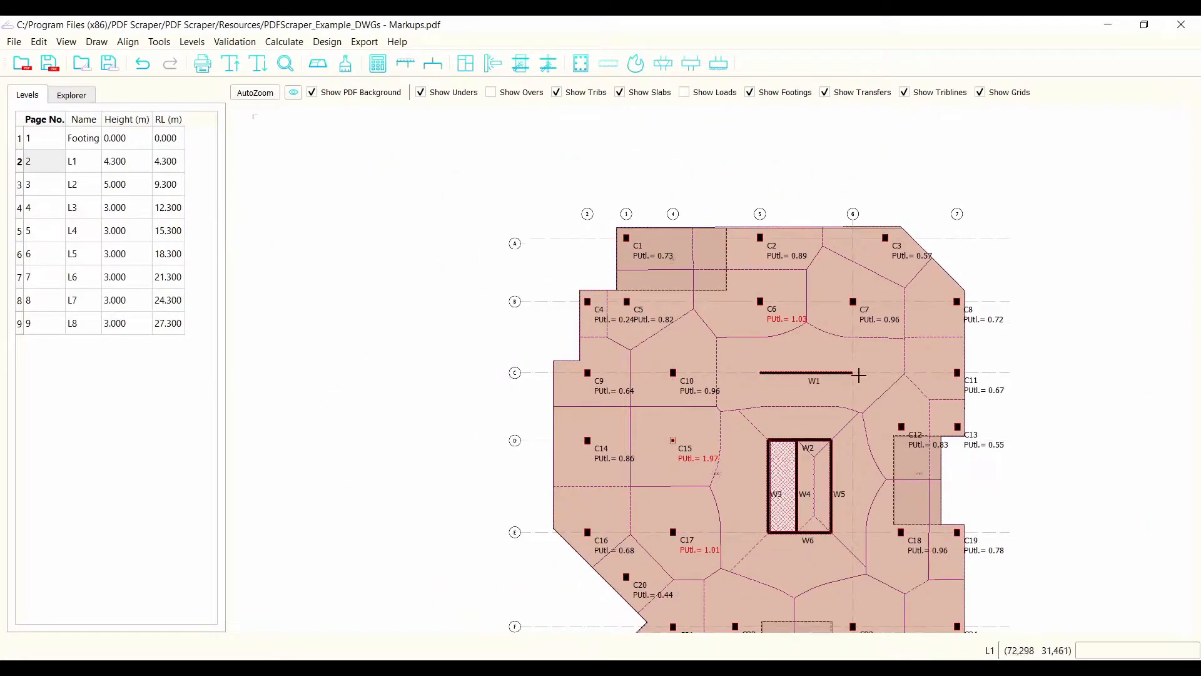
scroll(879, 383, down, 2)
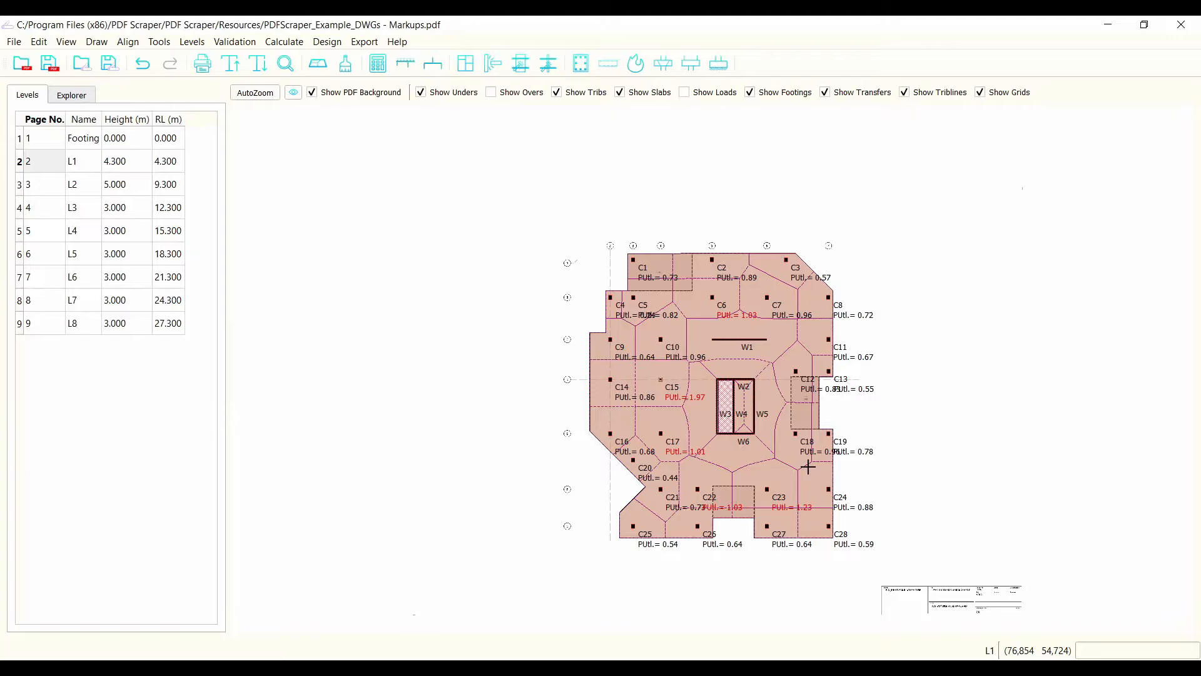
scroll(918, 556, up, 2)
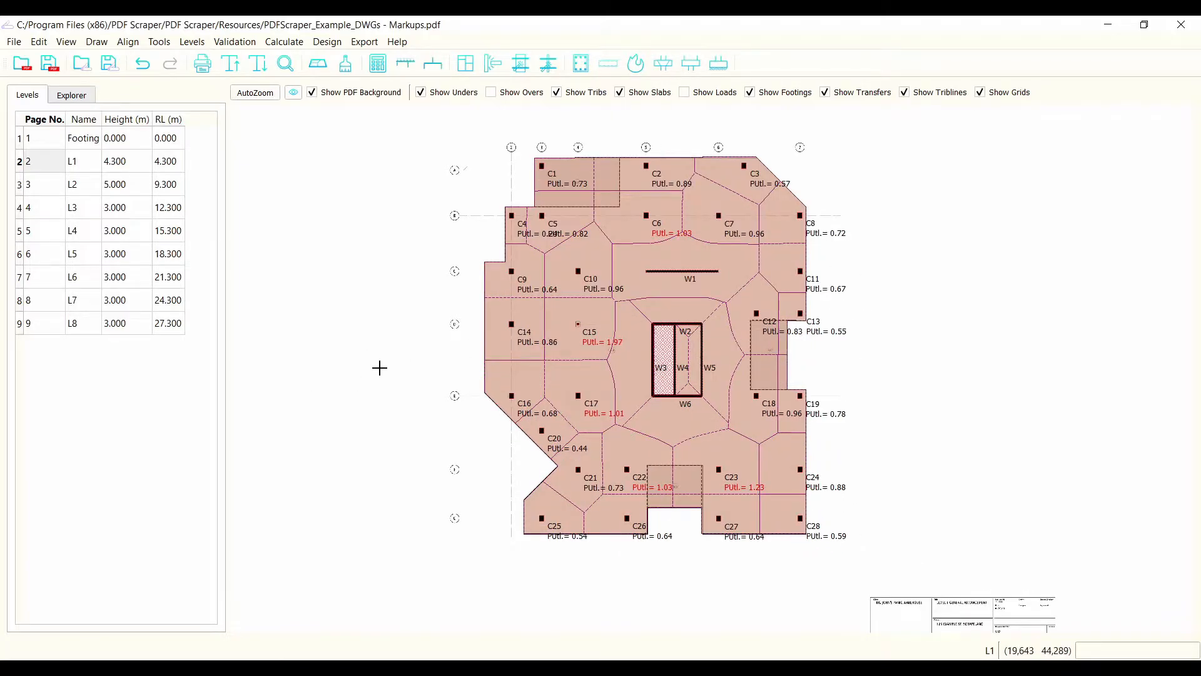
click(43, 140)
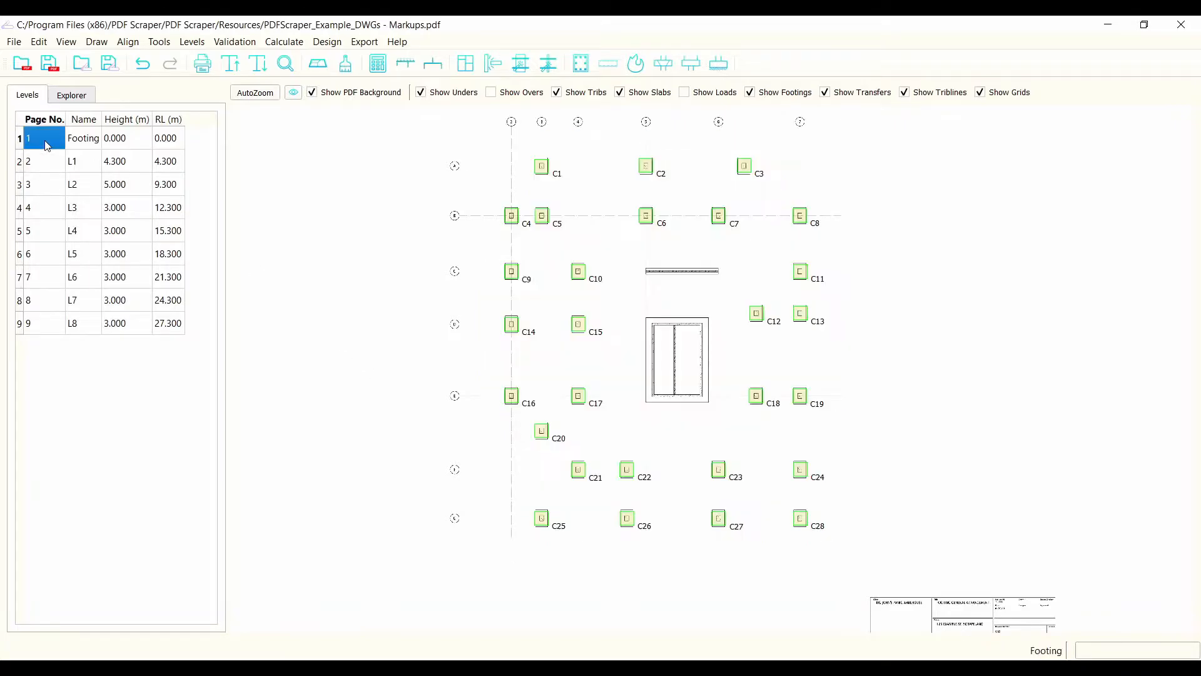
scroll(668, 241, down, 1)
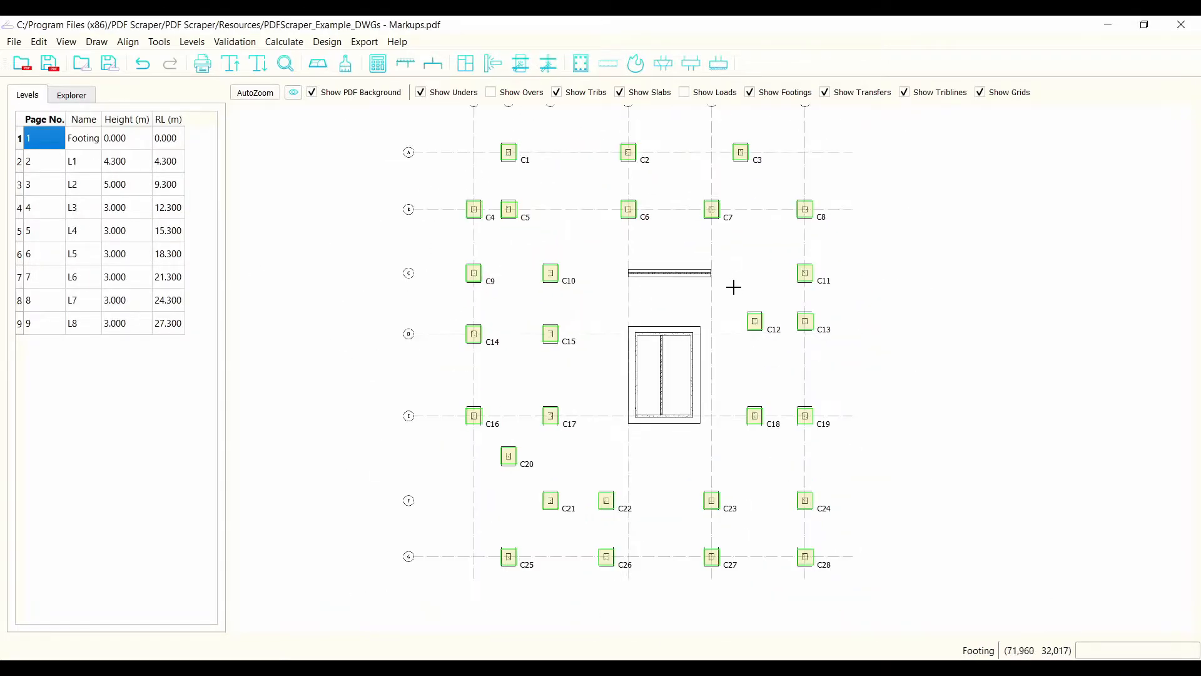
click(312, 92)
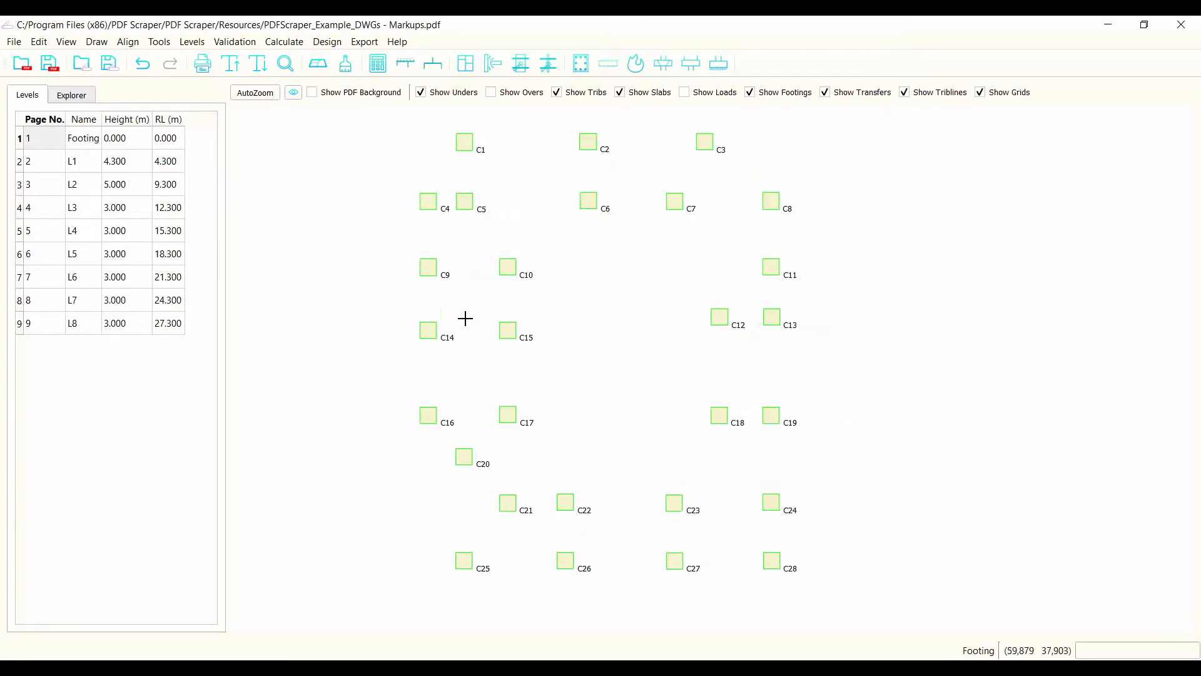
- Show the overs on the Footing level and turn off the Chain and Punching Utilisation column labels
click(490, 92)
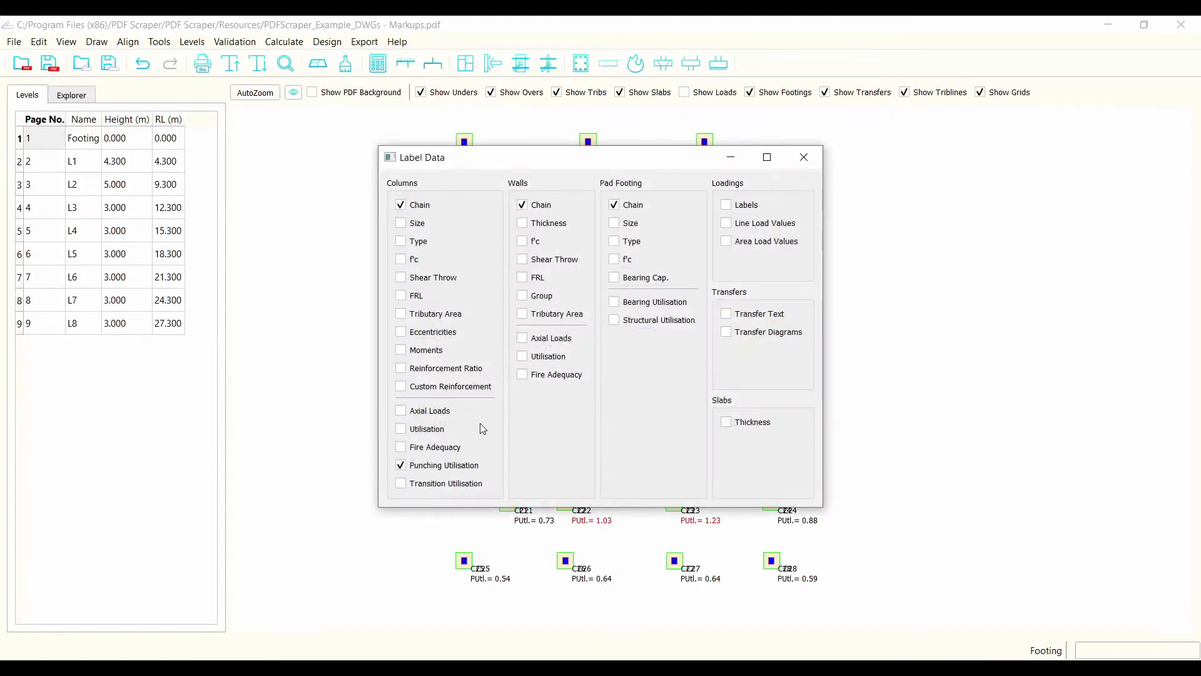
click(401, 205)
click(803, 157)
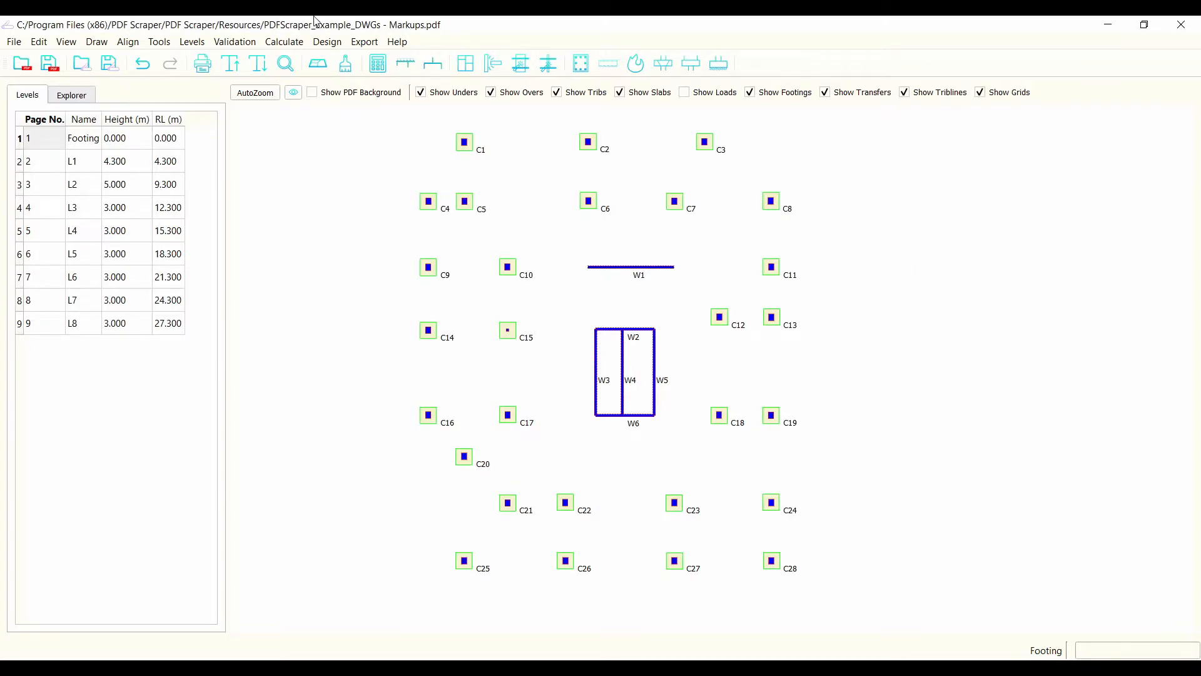
- Run the pad footing check and review the listed bearing and ULS failures, selecting the C1 pad entry
click(329, 47)
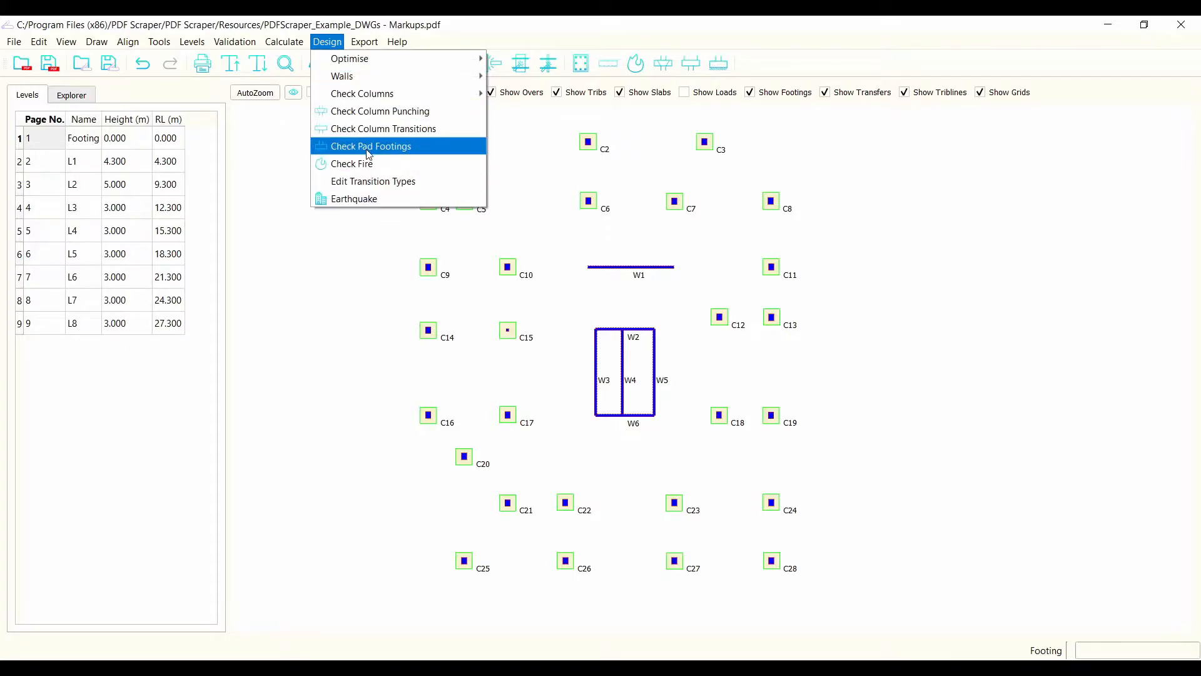
click(814, 253)
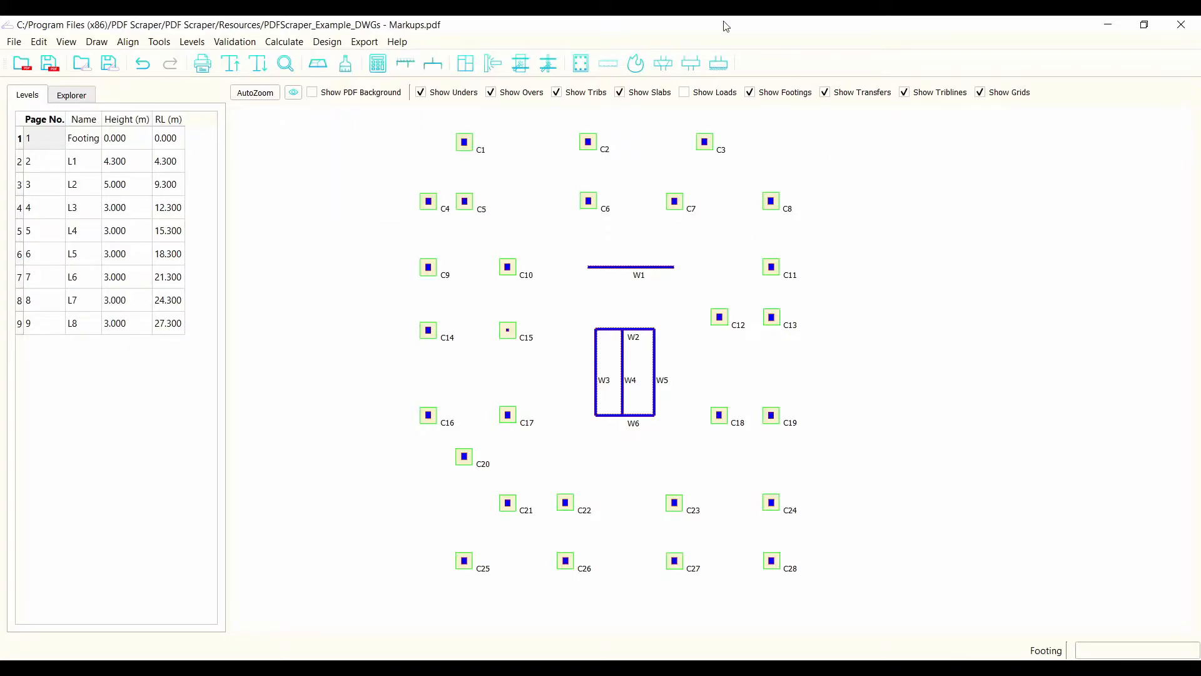
click(720, 65)
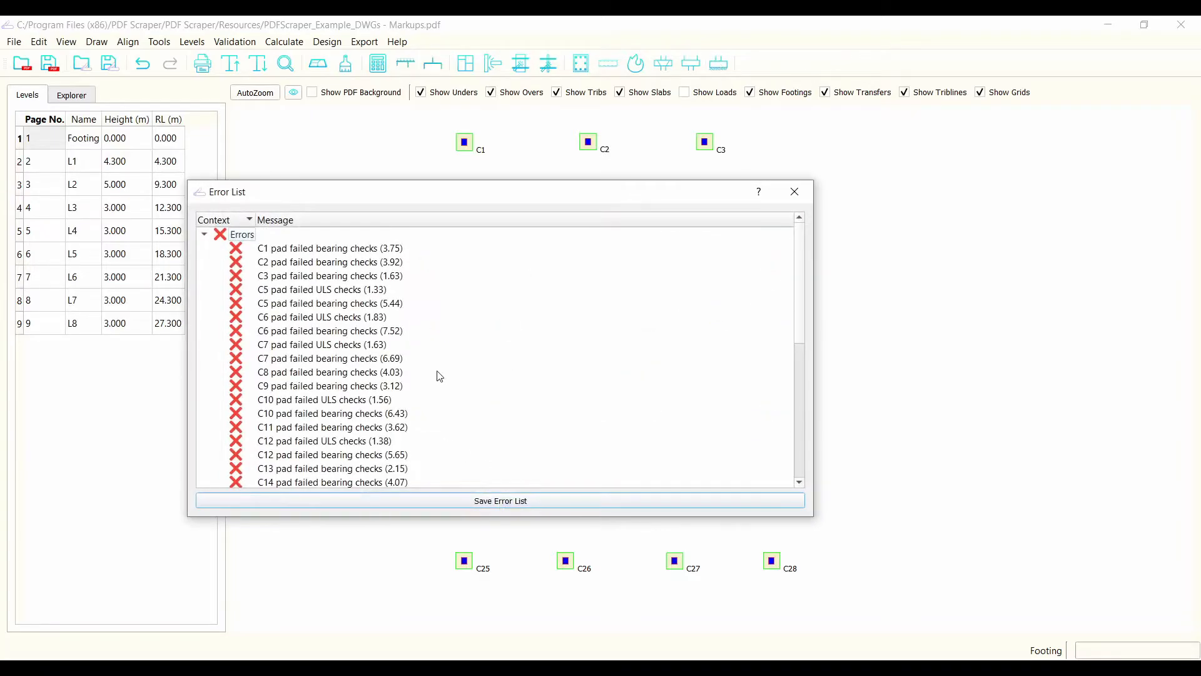
scroll(438, 376, down, 5)
scroll(446, 413, up, 5)
click(616, 249)
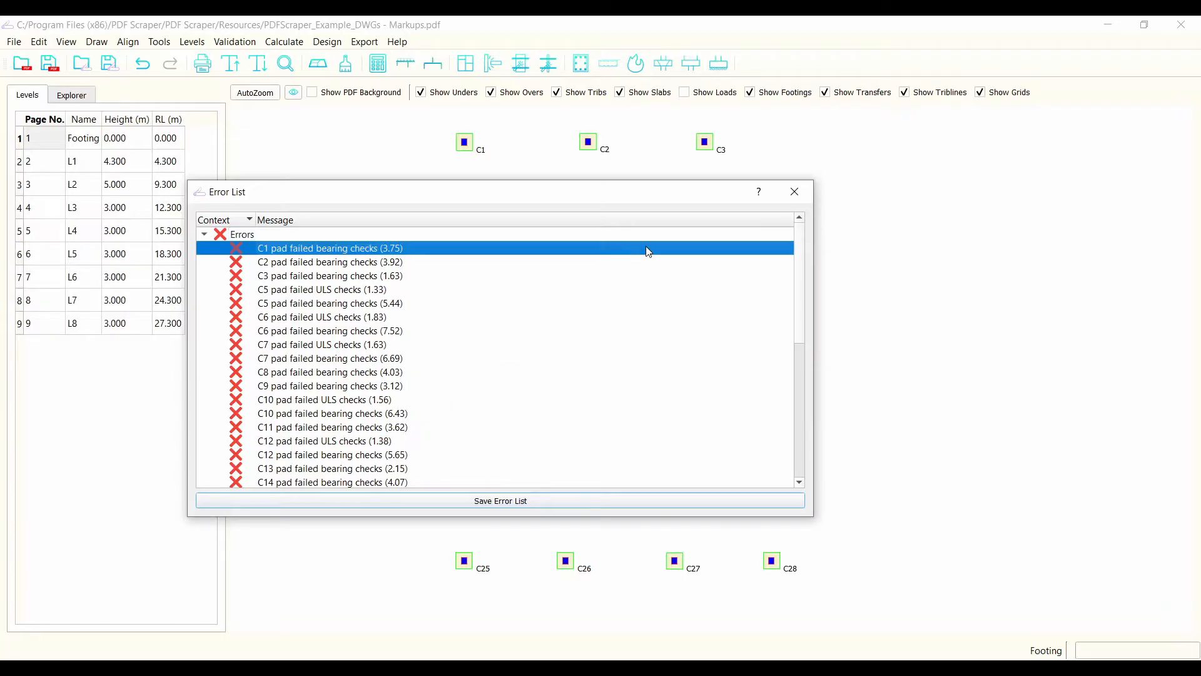
- Close the error list and turn on the Bearing Utilisation and Structural Utilisation labels for the pad footings
click(795, 192)
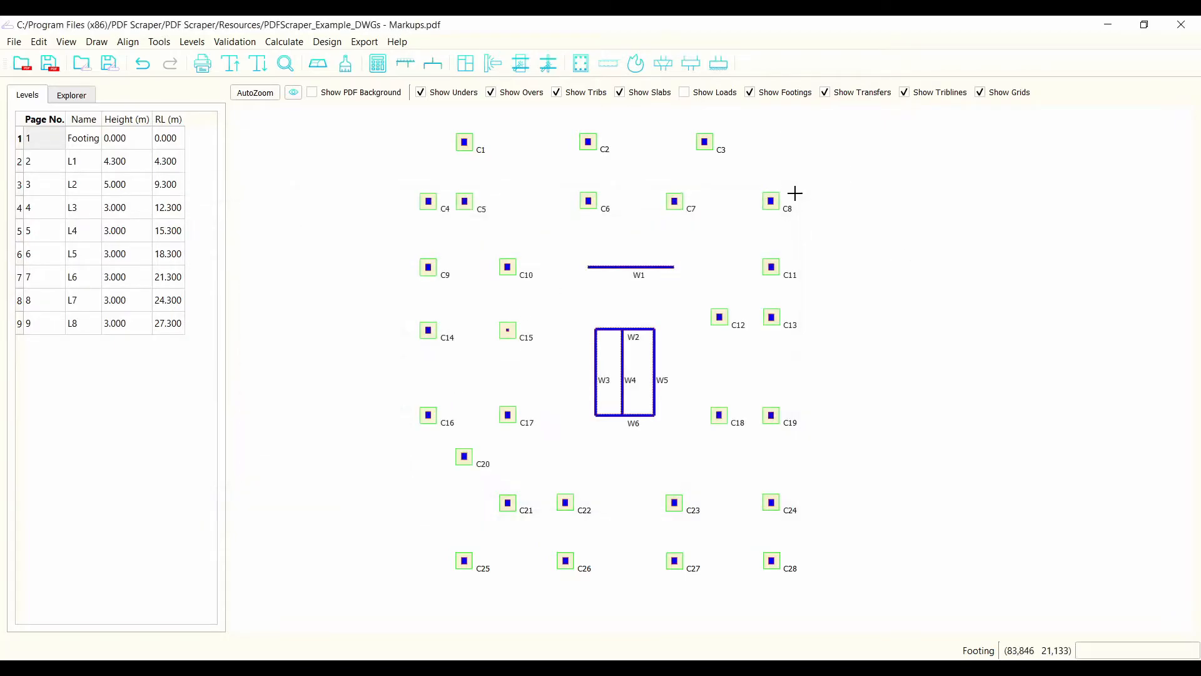
click(293, 92)
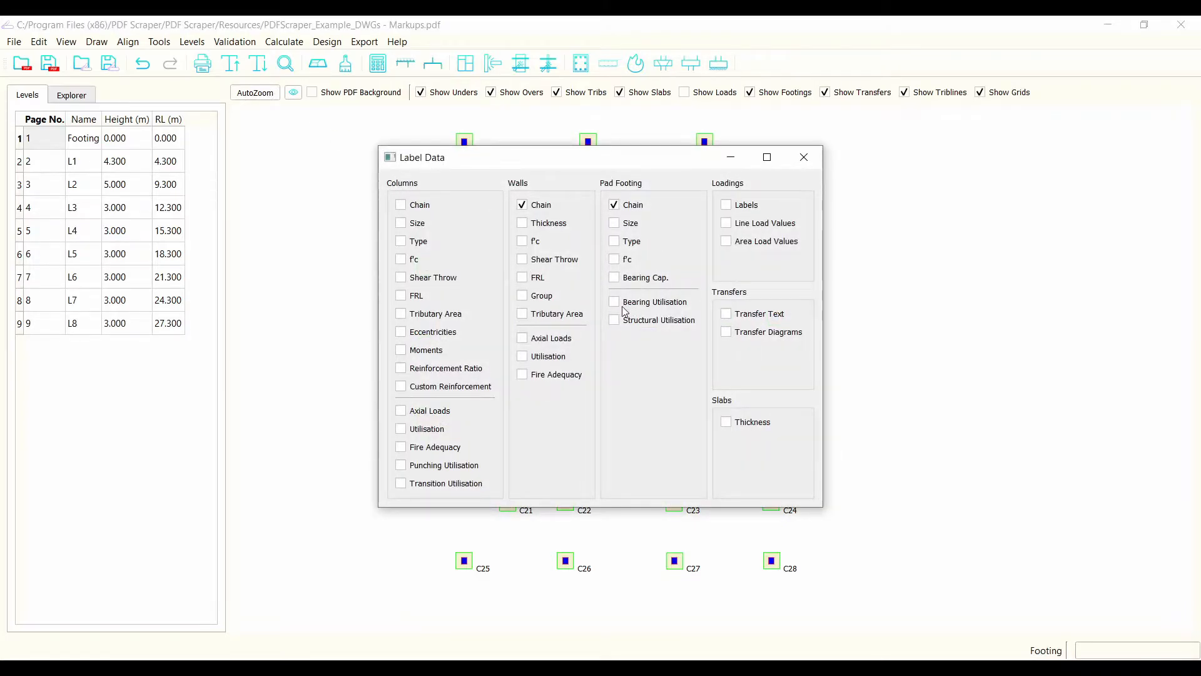
drag(635, 165, 281, 196)
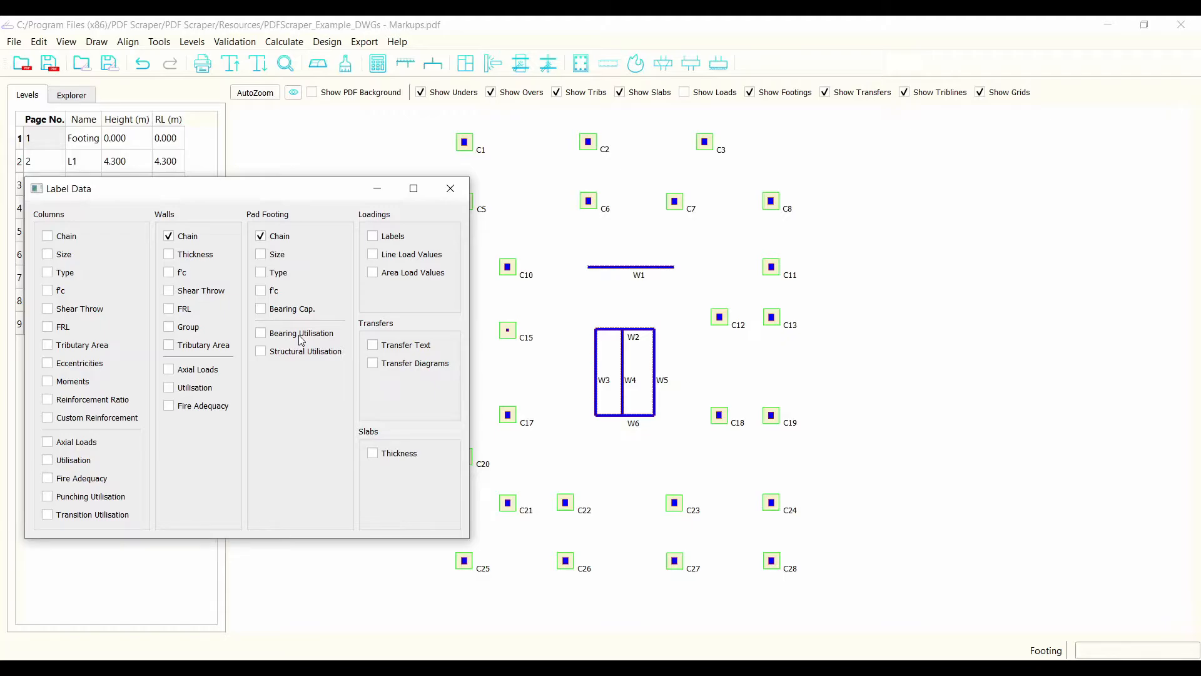
click(262, 352)
click(261, 333)
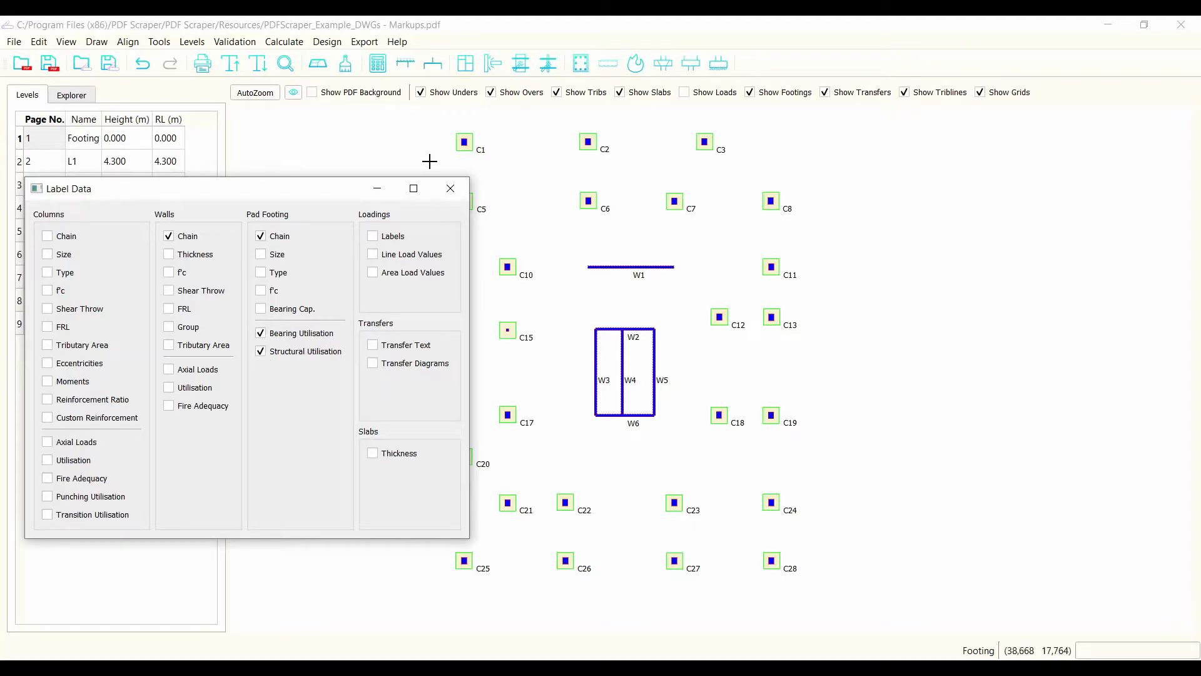
click(451, 188)
scroll(539, 281, up, 1)
scroll(299, 121, down, 2)
scroll(445, 297, up, 1)
scroll(451, 347, down, 1)
scroll(362, 175, up, 1)
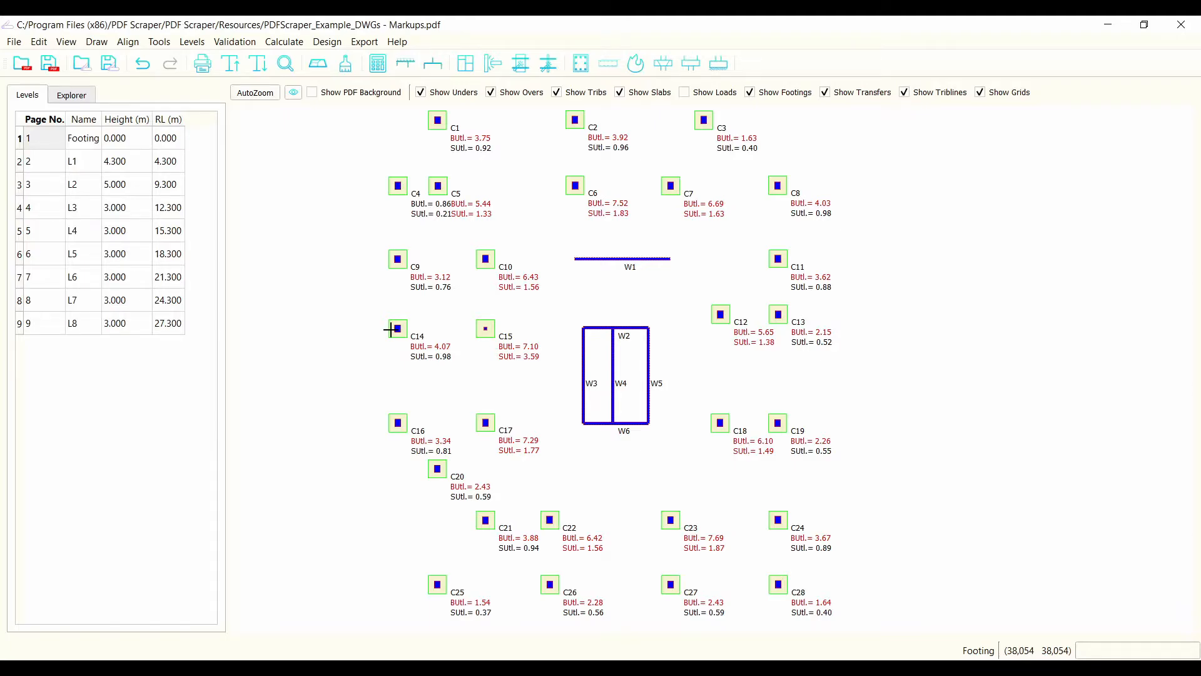
- Inspect the C15 pad footing's properties and close them unchanged
double_click(485, 328)
drag(540, 186, 666, 205)
click(1027, 200)
- Inspect the capacity of the C12 pad footing and enlarge the analysis results to show the full report
right_click(718, 317)
right_click(713, 321)
click(703, 380)
scroll(712, 359, up, 9)
right_click(754, 250)
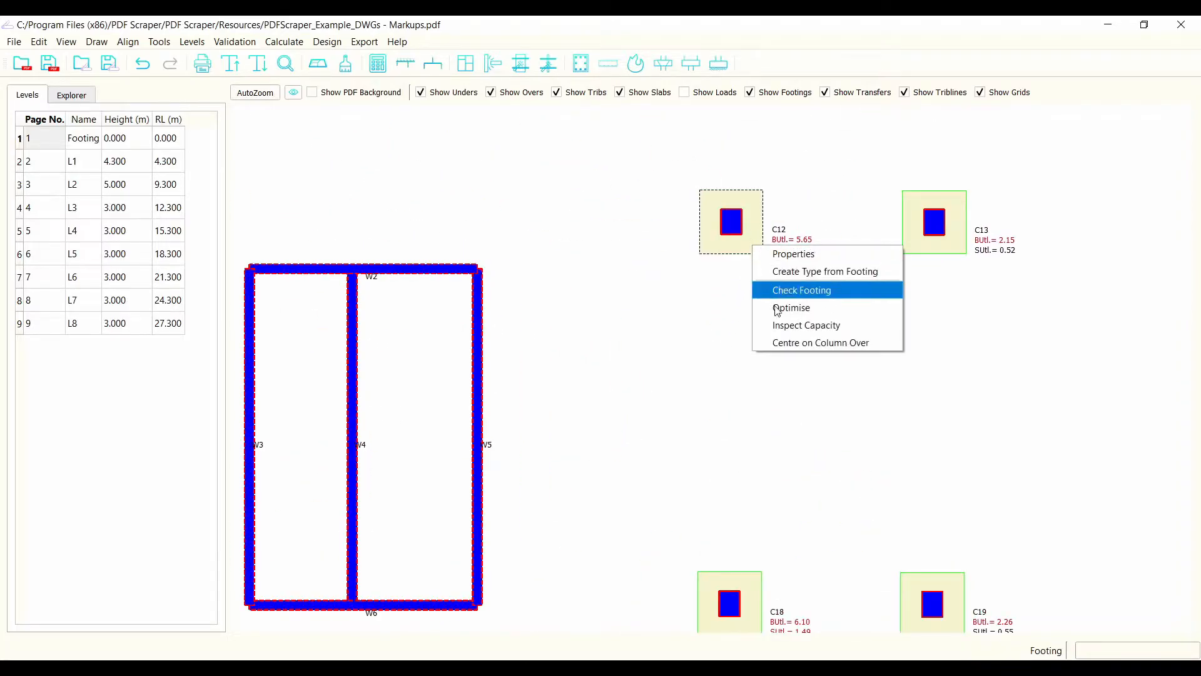
click(821, 326)
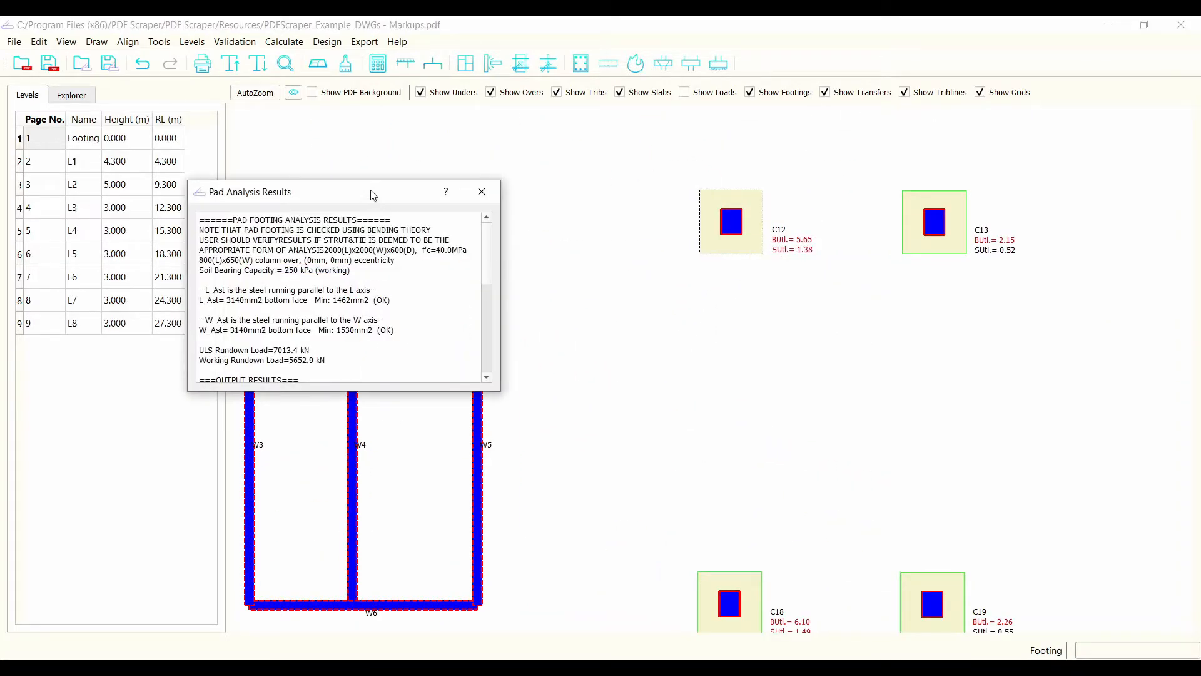
drag(372, 194, 448, 121)
drag(578, 321, 832, 598)
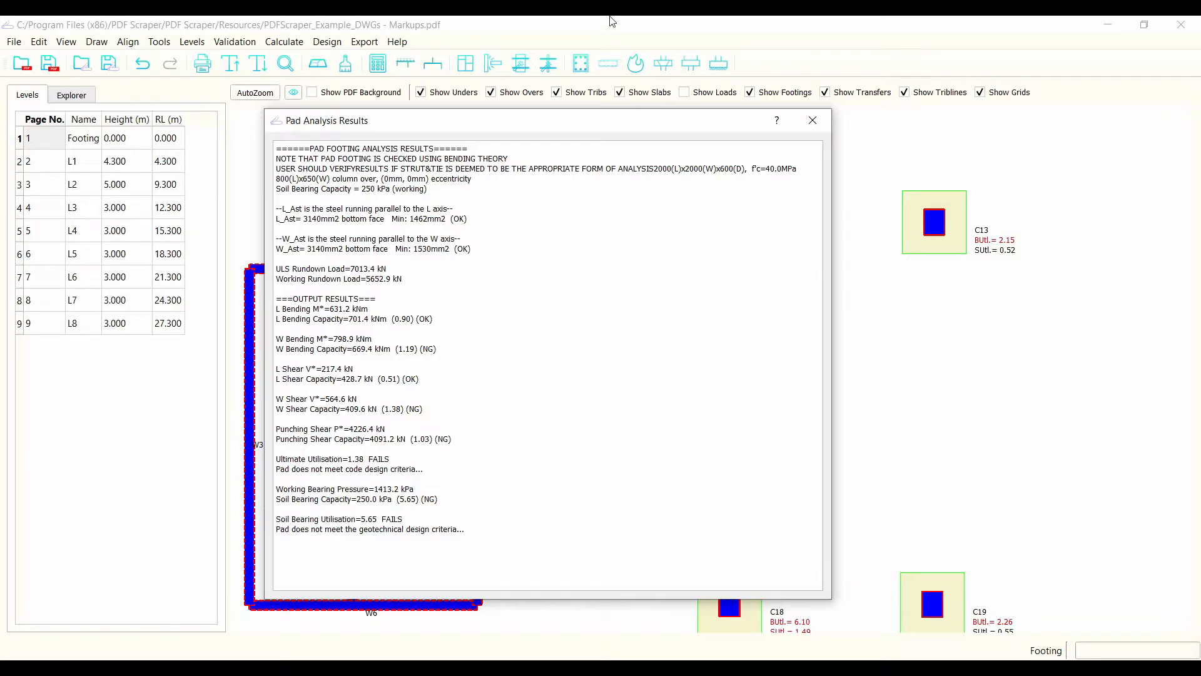
drag(712, 122, 630, 95)
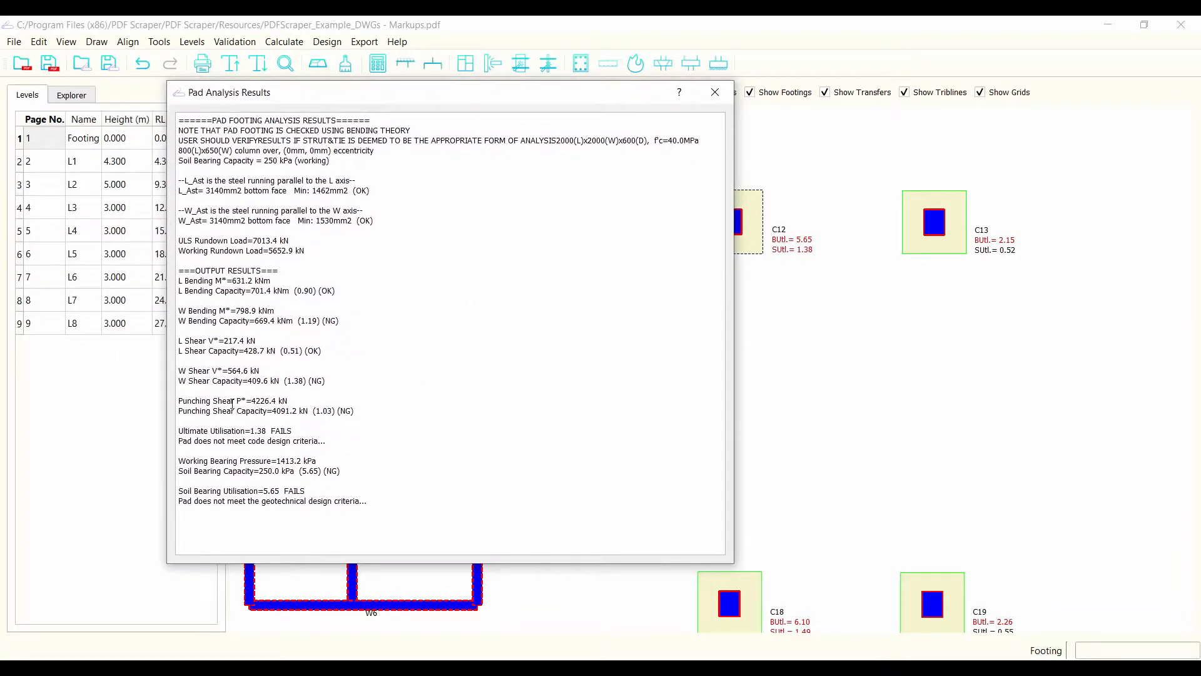
- Review the W shear, punching shear and utilisation results for the C12 pad, and close the report
drag(336, 380, 173, 374)
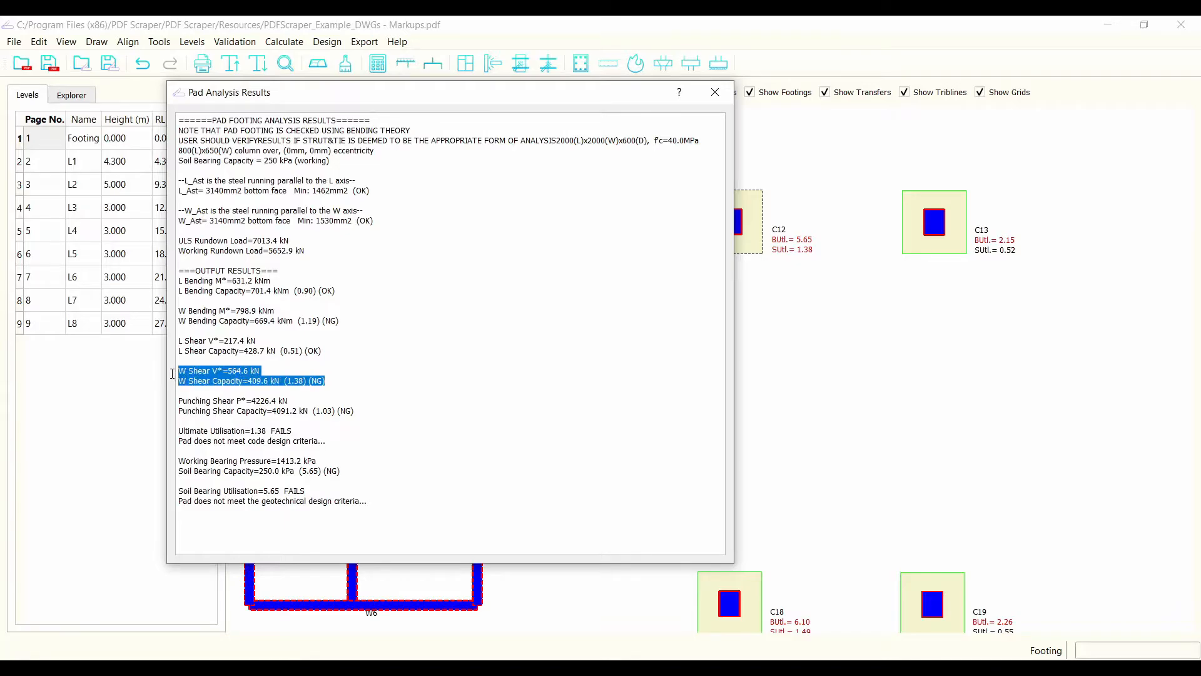
click(264, 372)
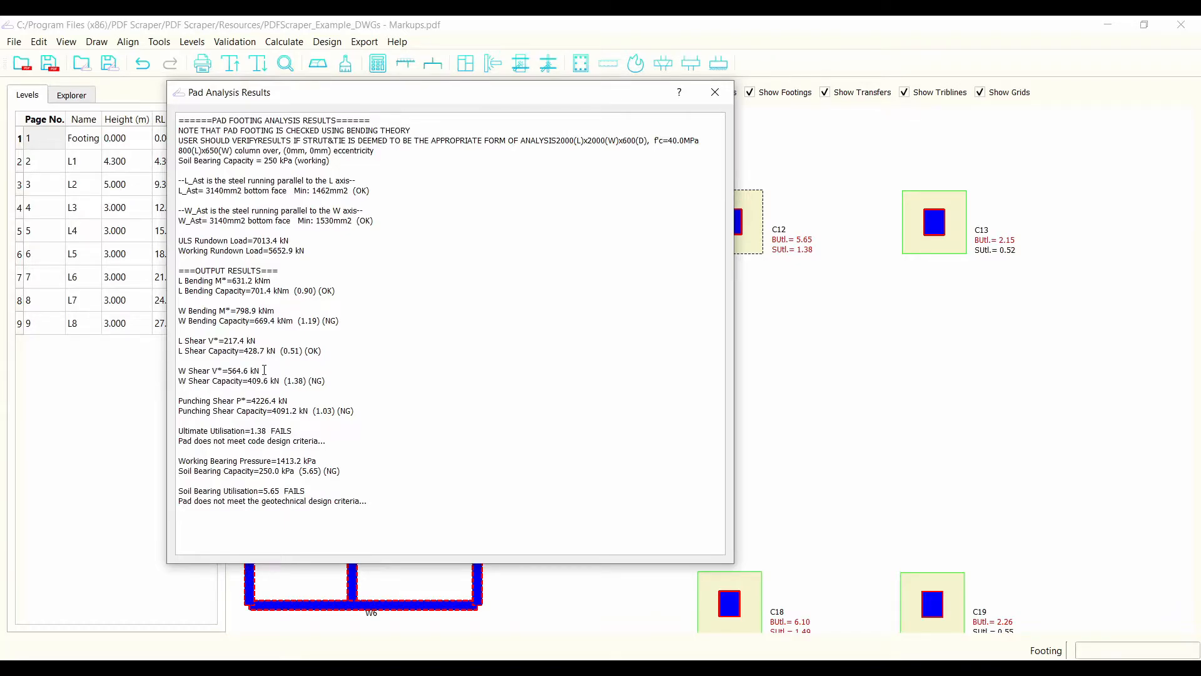
drag(354, 411, 158, 403)
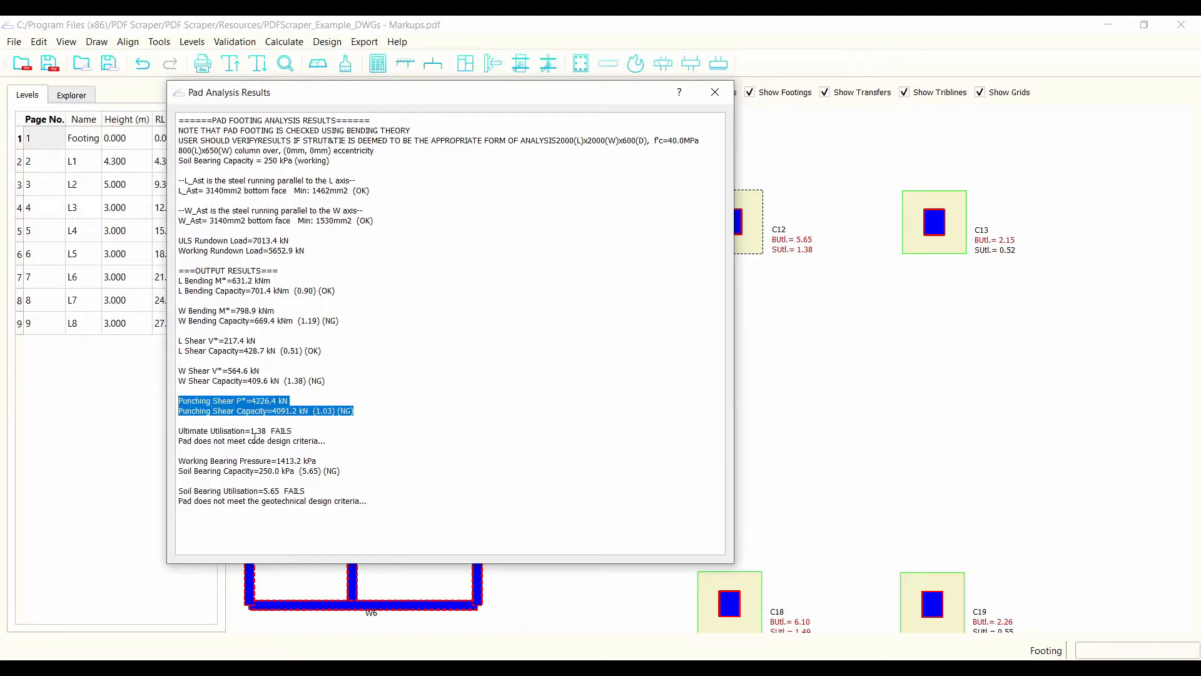
click(336, 434)
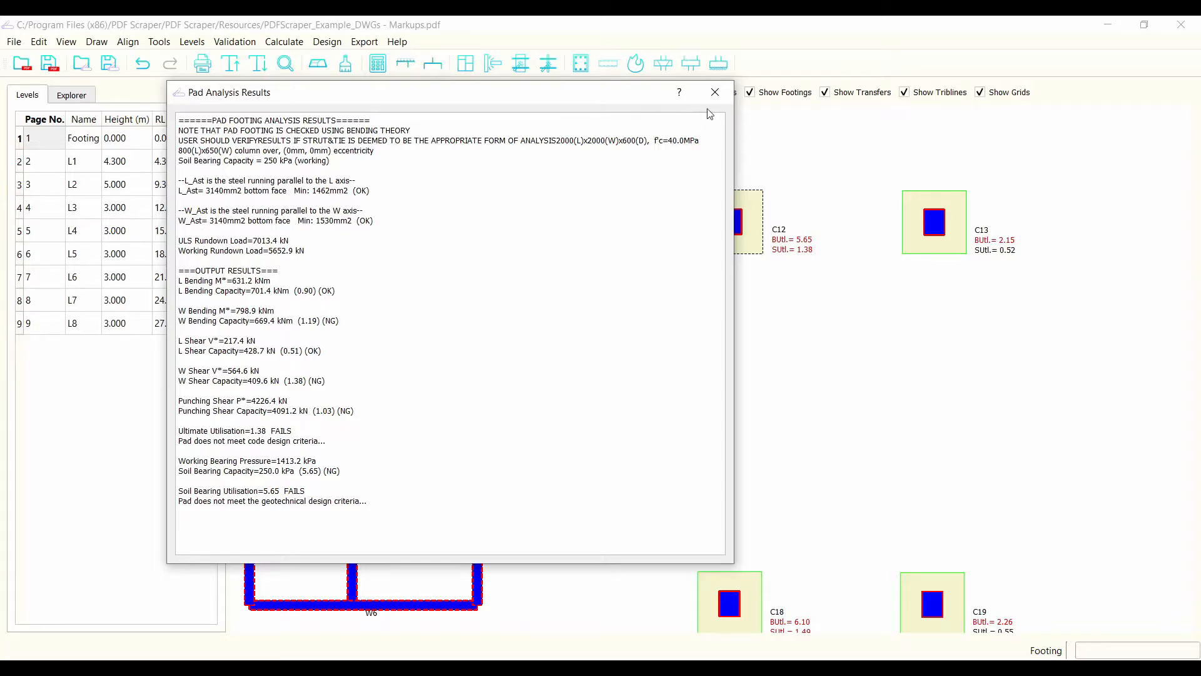
click(715, 92)
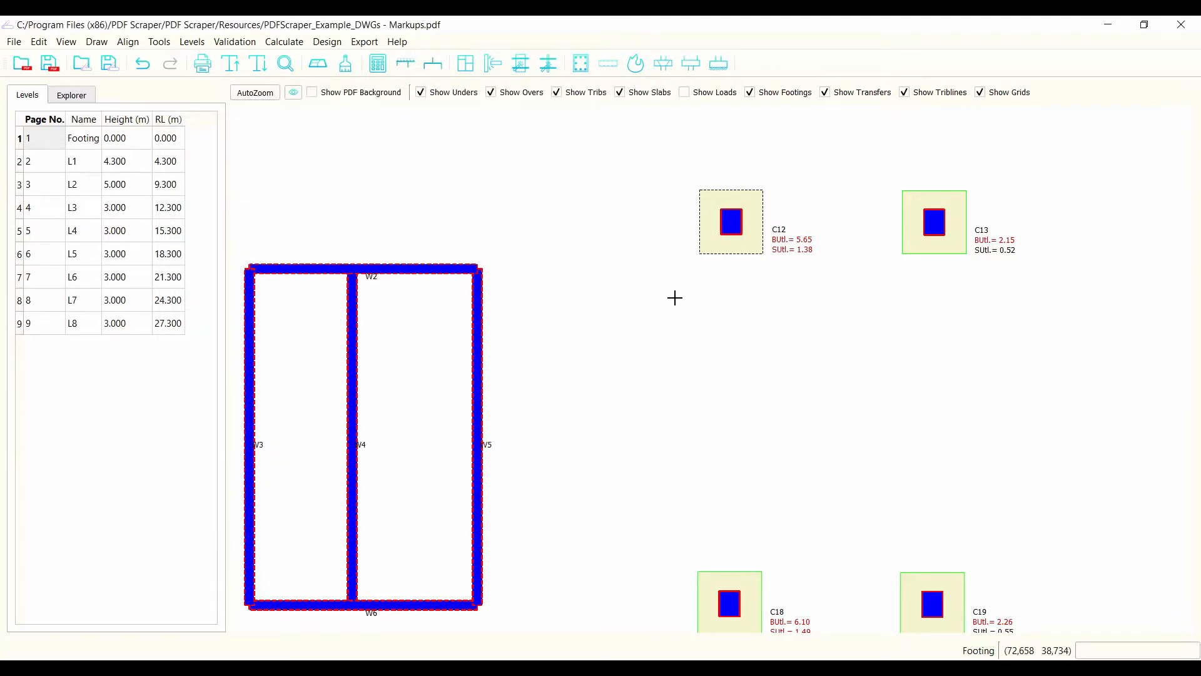
- Optimise all pad footings and review their bearing and structural utilisations on the Footing level
scroll(675, 297, down, 5)
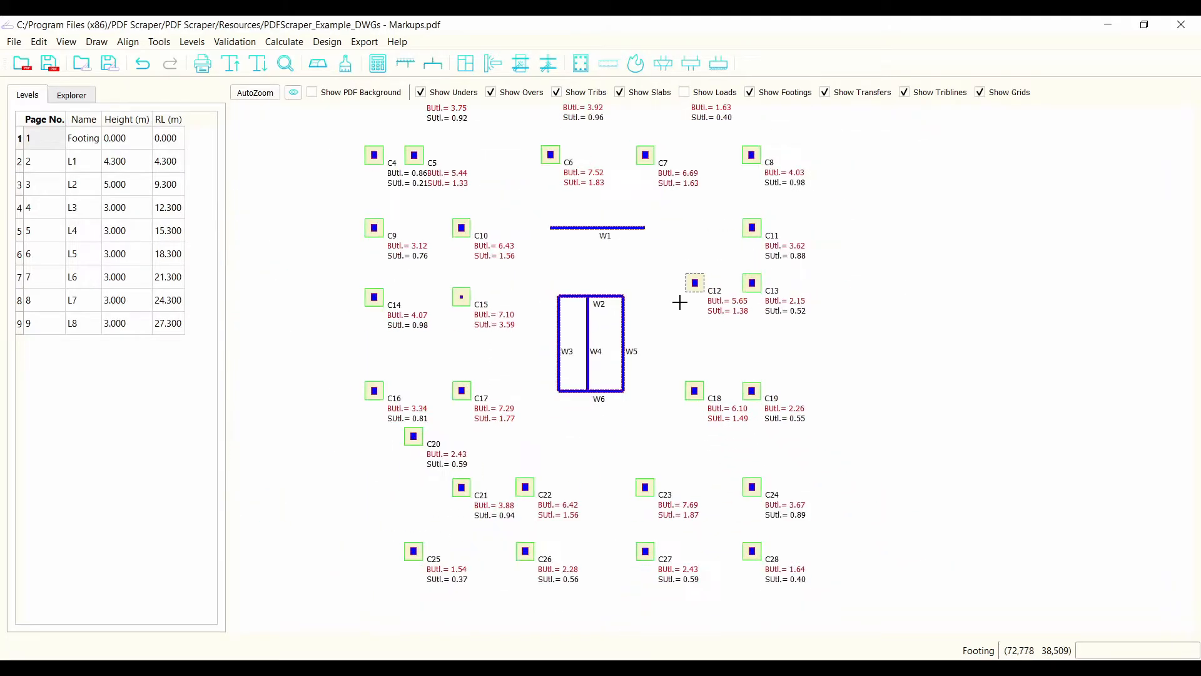
scroll(674, 300, down, 2)
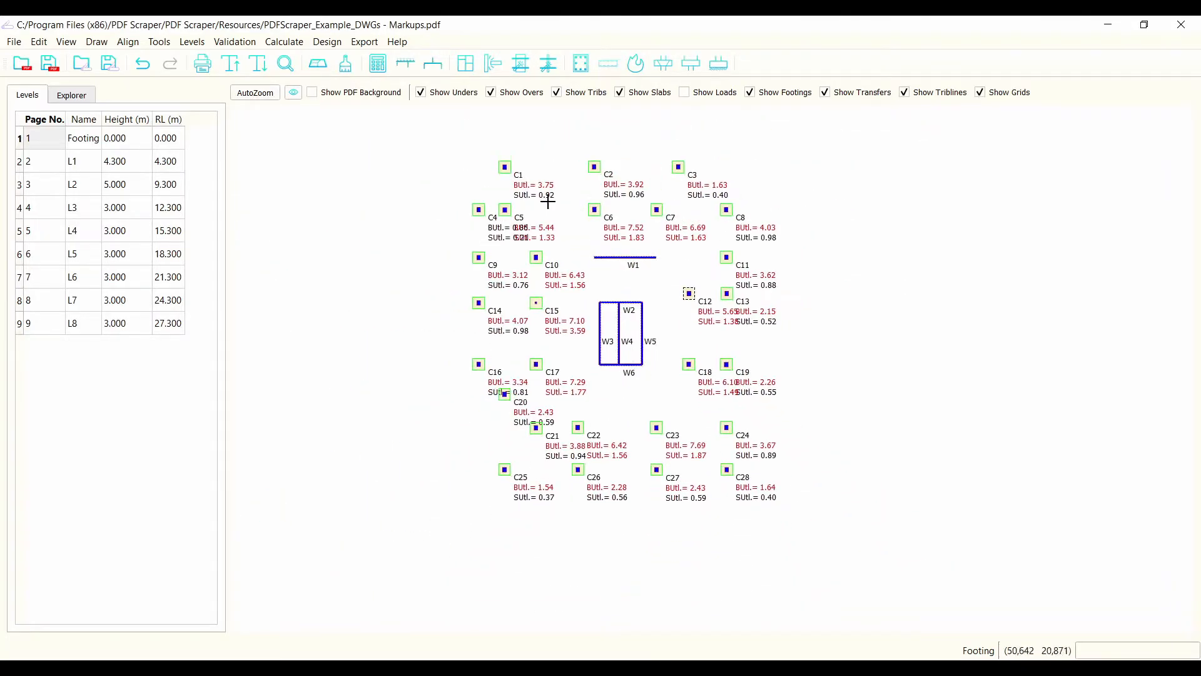
scroll(546, 200, up, 1)
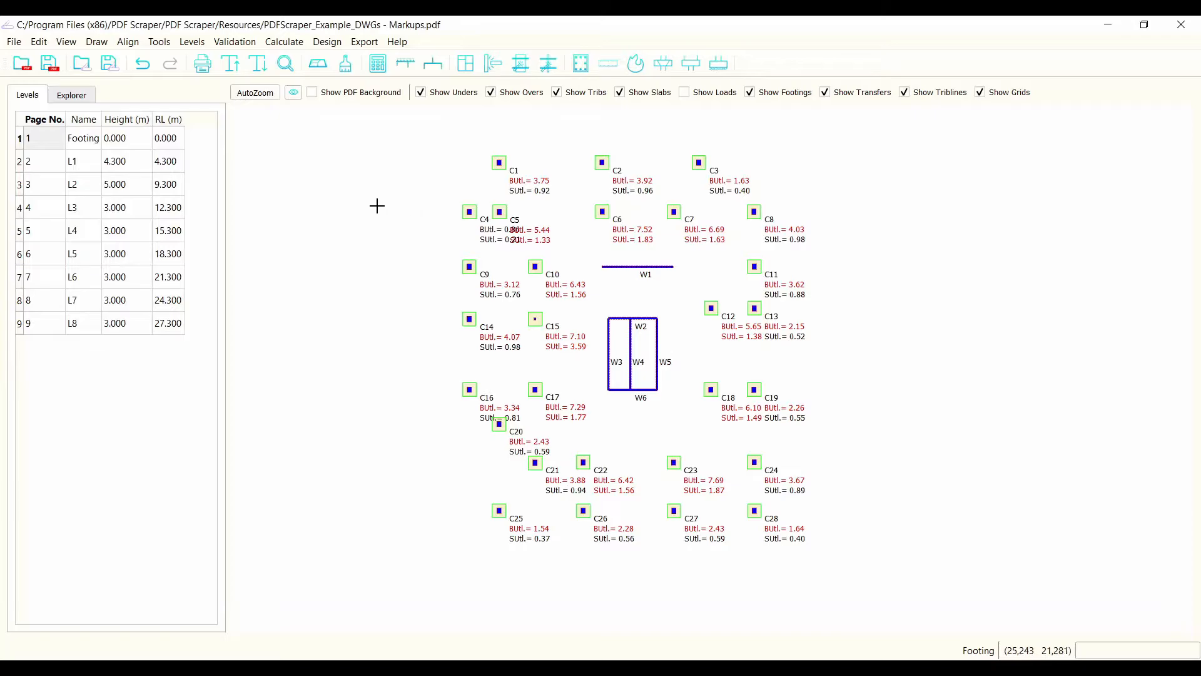
click(327, 41)
mouse_move(431, 65)
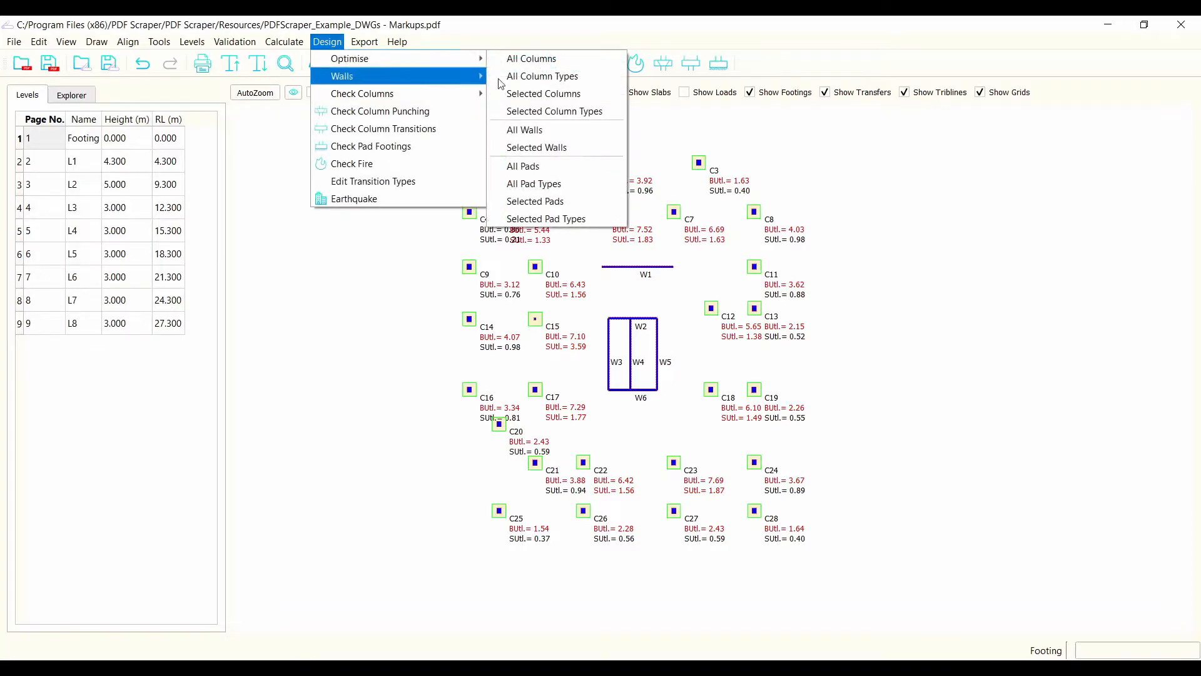
click(544, 167)
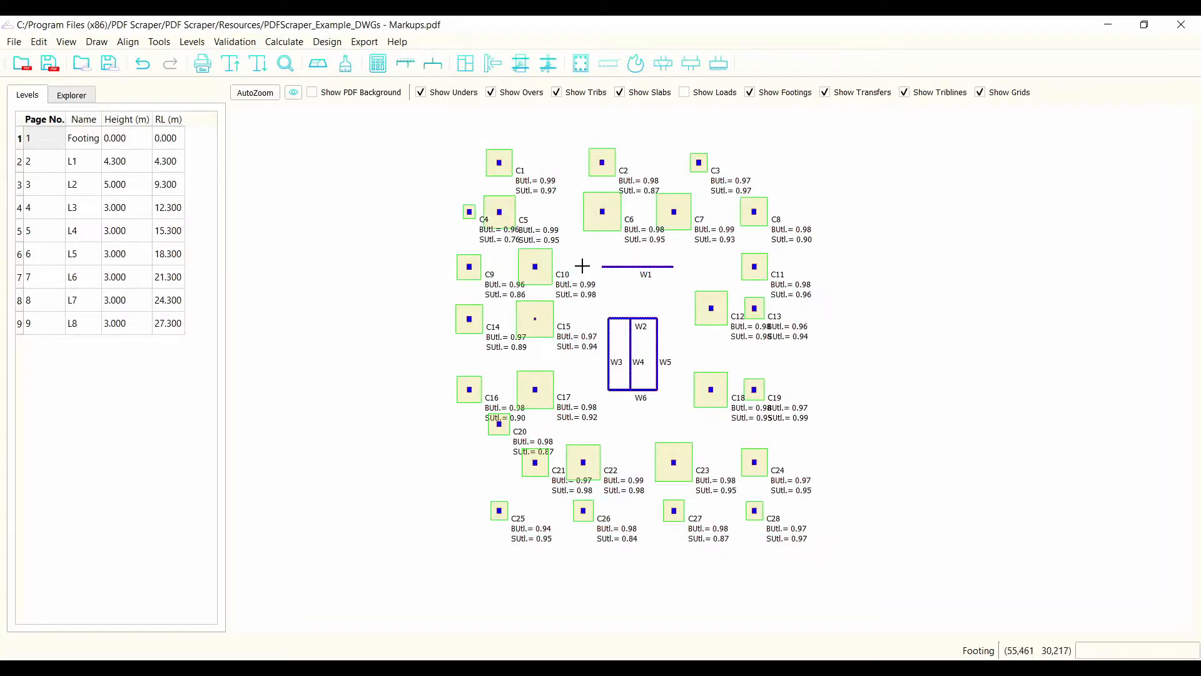
scroll(584, 227, up, 1)
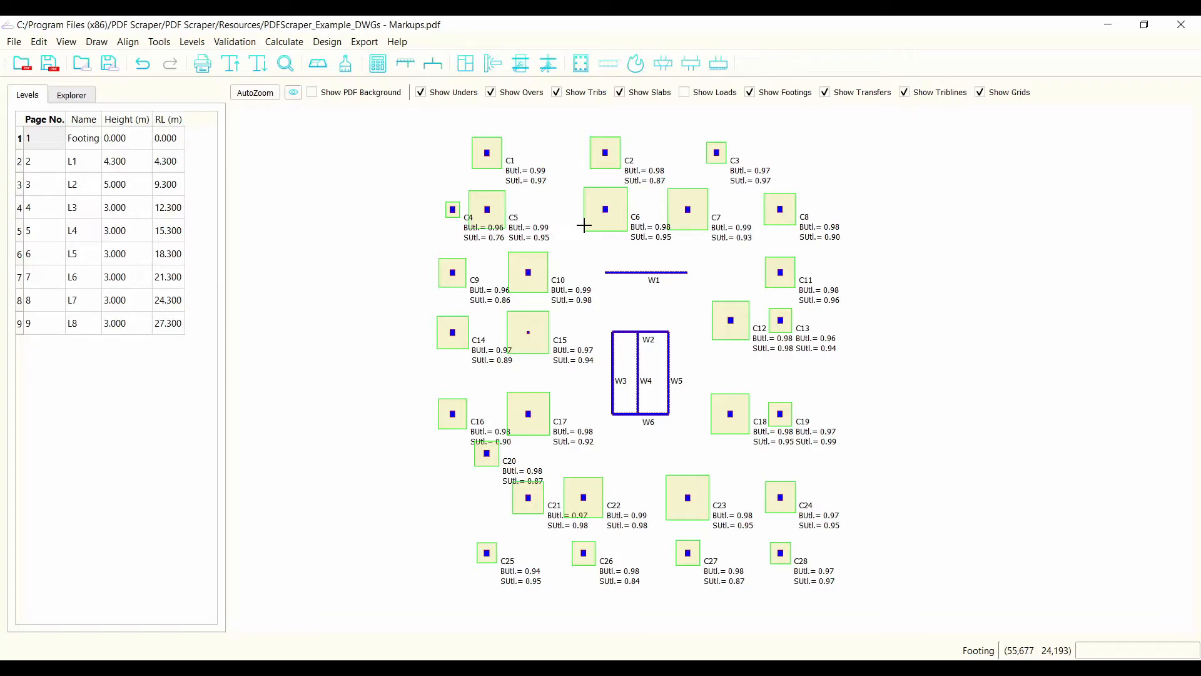
- Replace the pad footings' Bearing Utilisation and Structural Utilisation labels with the Size label
click(292, 92)
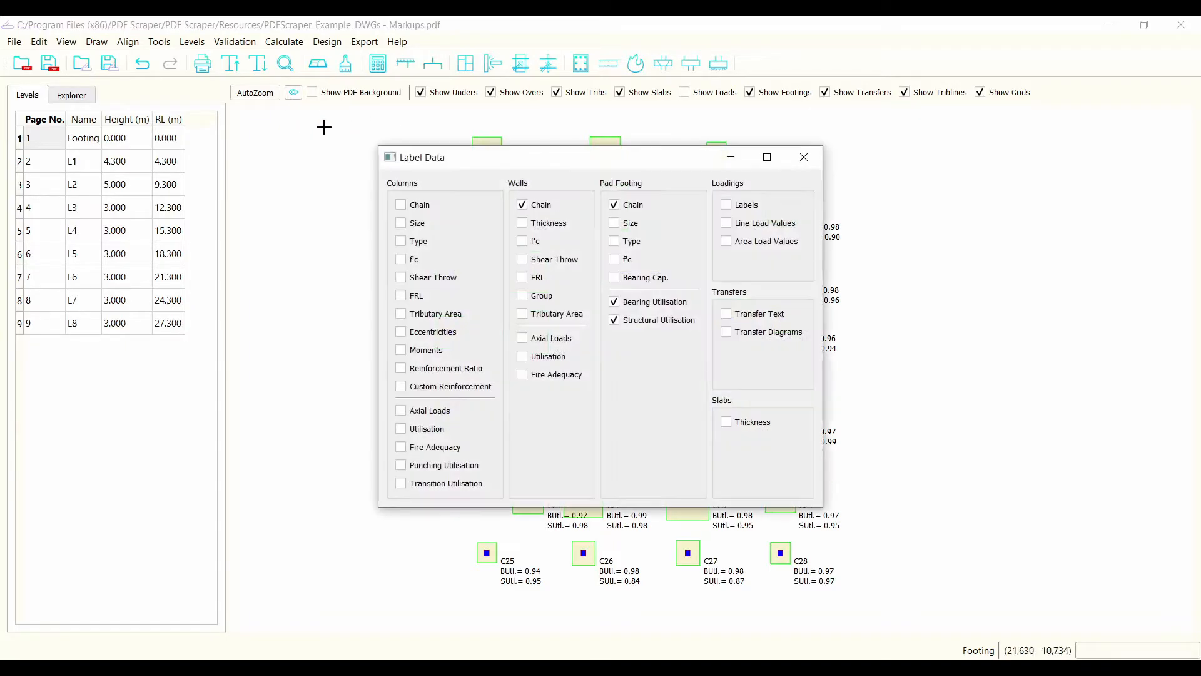
click(614, 302)
click(614, 320)
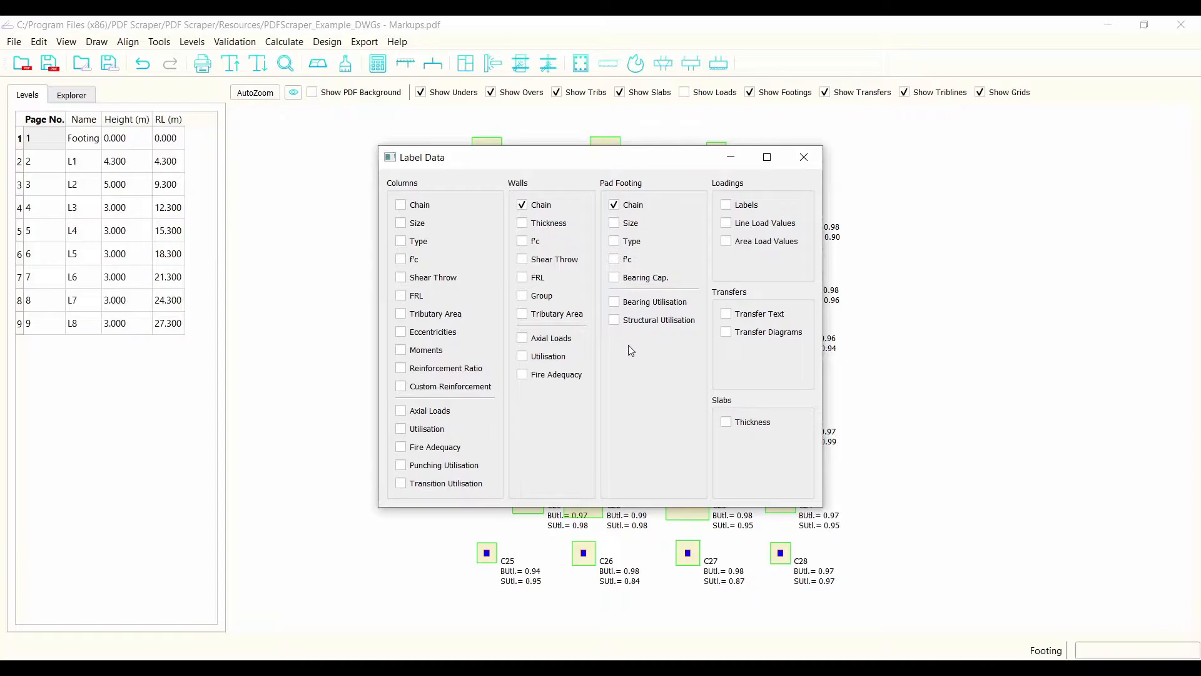
click(626, 222)
click(804, 157)
- Examine the optimised pad footing sizes across the Footing level
scroll(568, 260, up, 4)
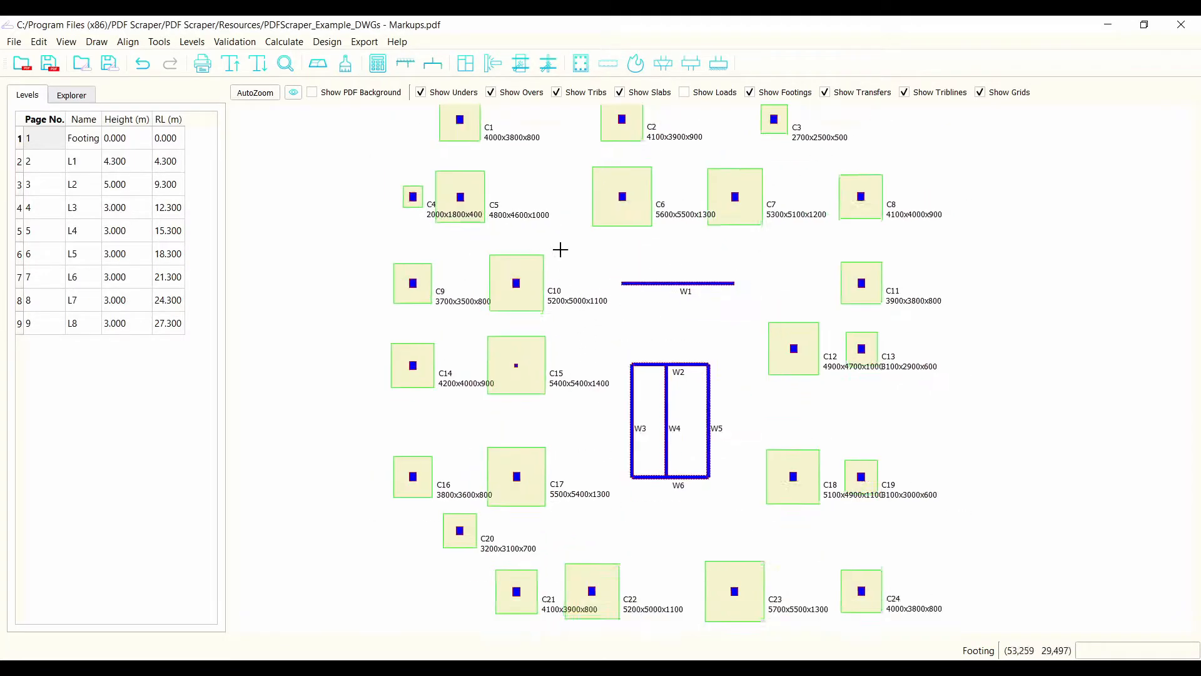
scroll(533, 178, up, 3)
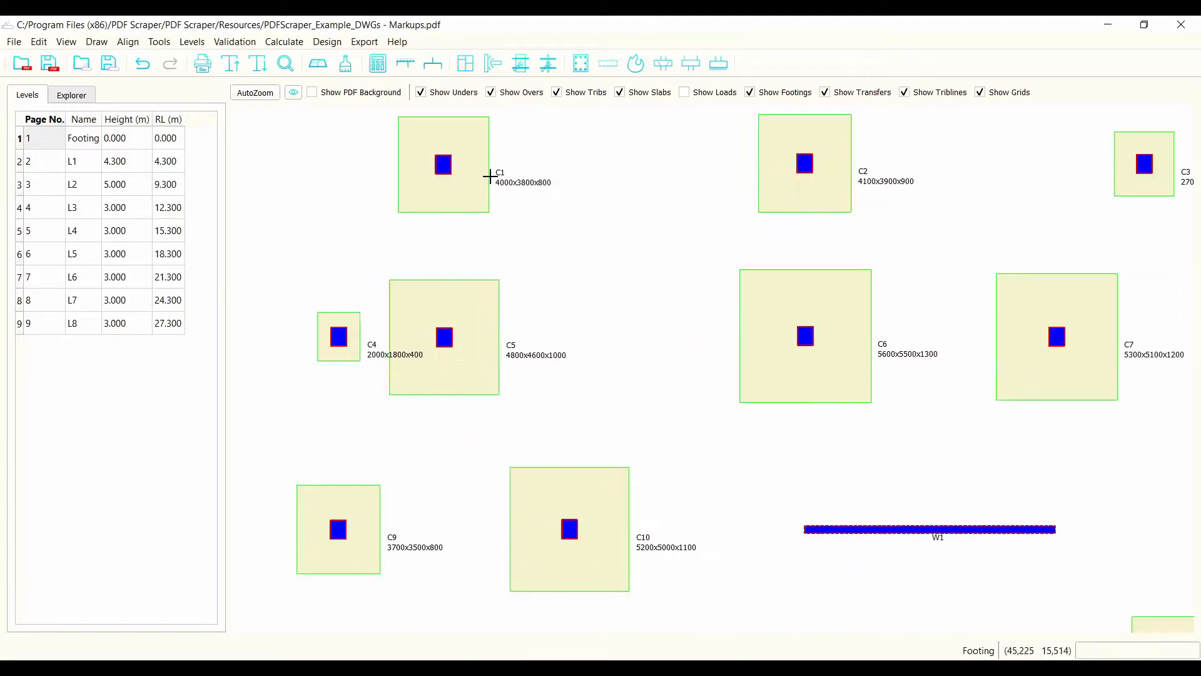
drag(494, 178, 576, 219)
drag(580, 344, 498, 364)
scroll(488, 356, down, 4)
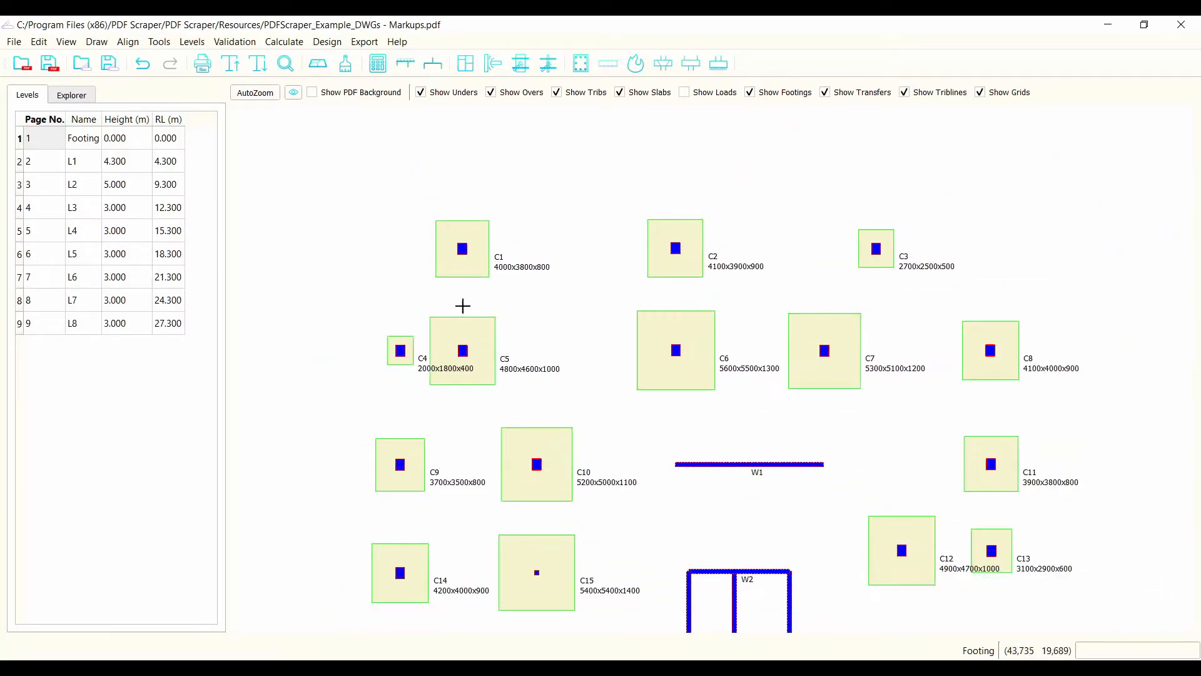
scroll(477, 459, up, 1)
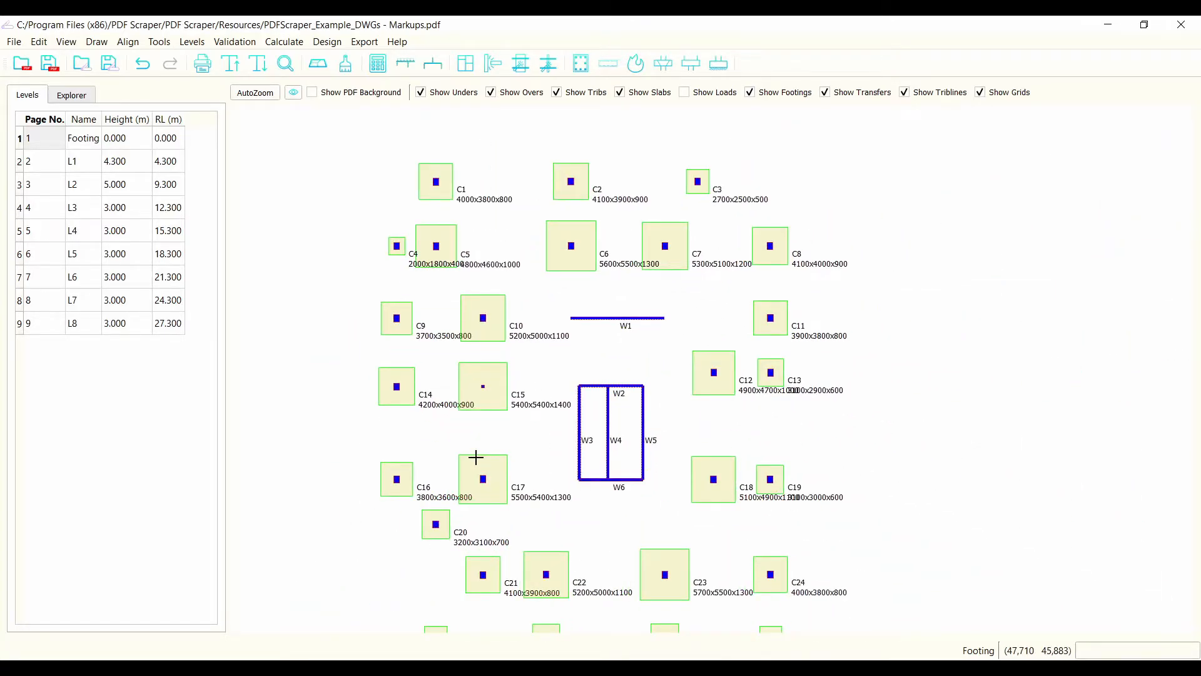
scroll(492, 451, down, 1)
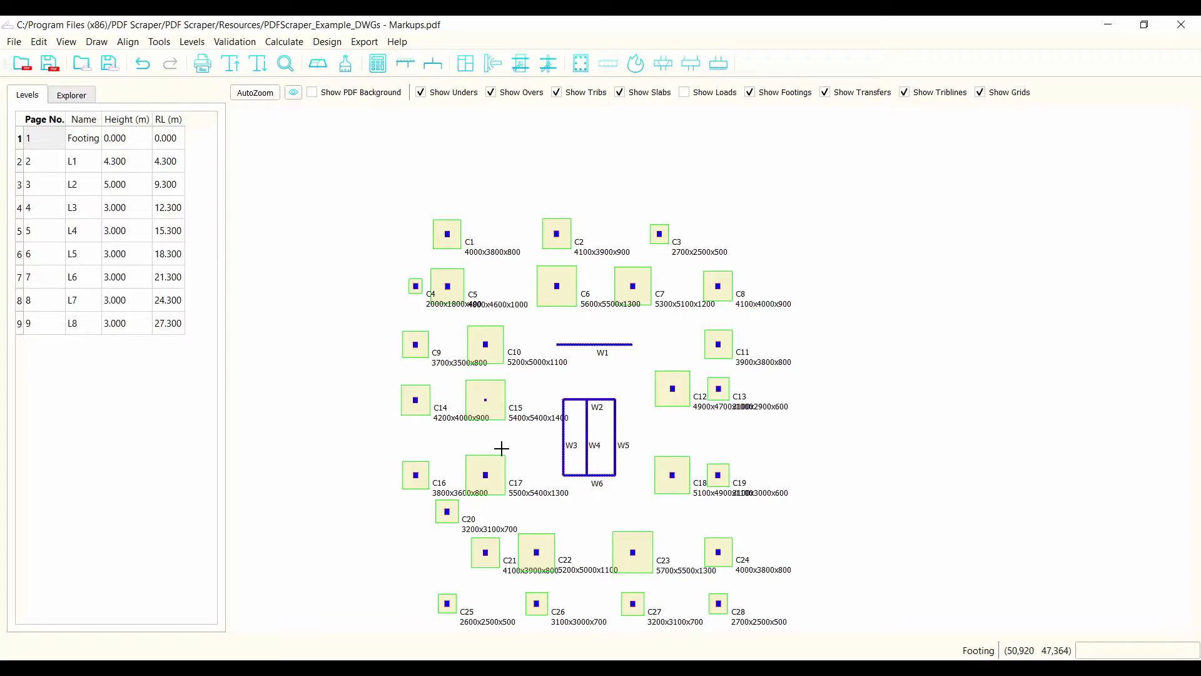
scroll(579, 327, up, 2)
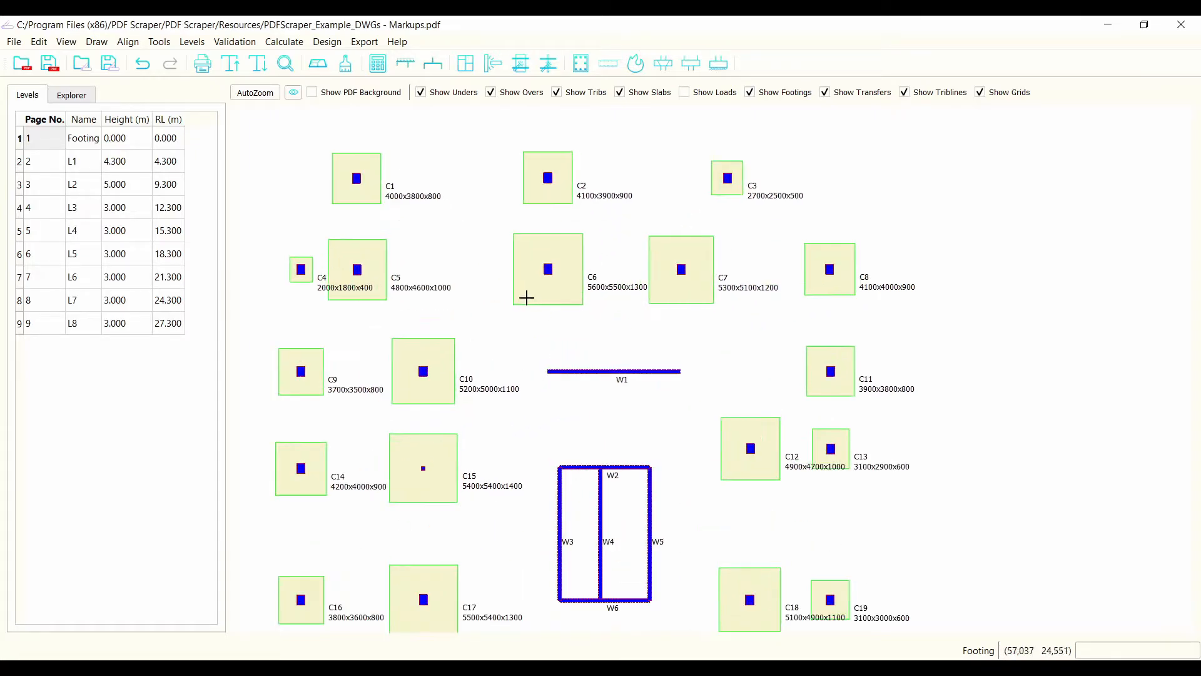
- Check the soil bearing pressure in the C6 pad footing's properties and close them unchanged
double_click(529, 291)
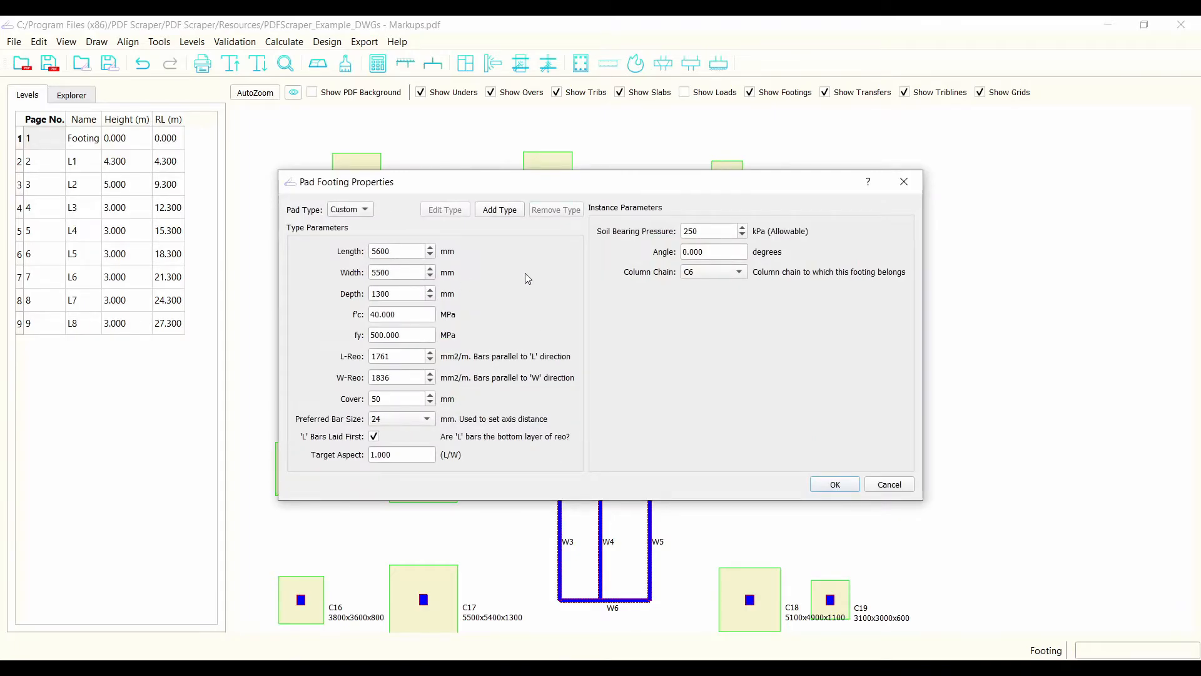
drag(629, 187, 595, 226)
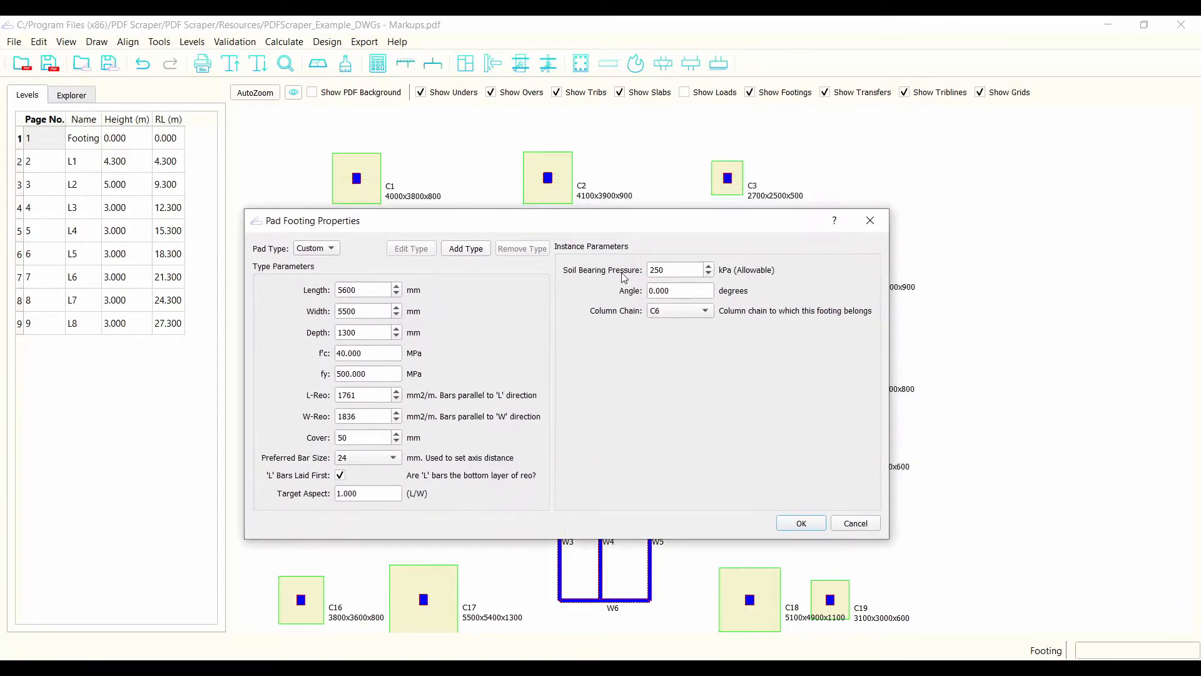
double_click(656, 269)
click(870, 220)
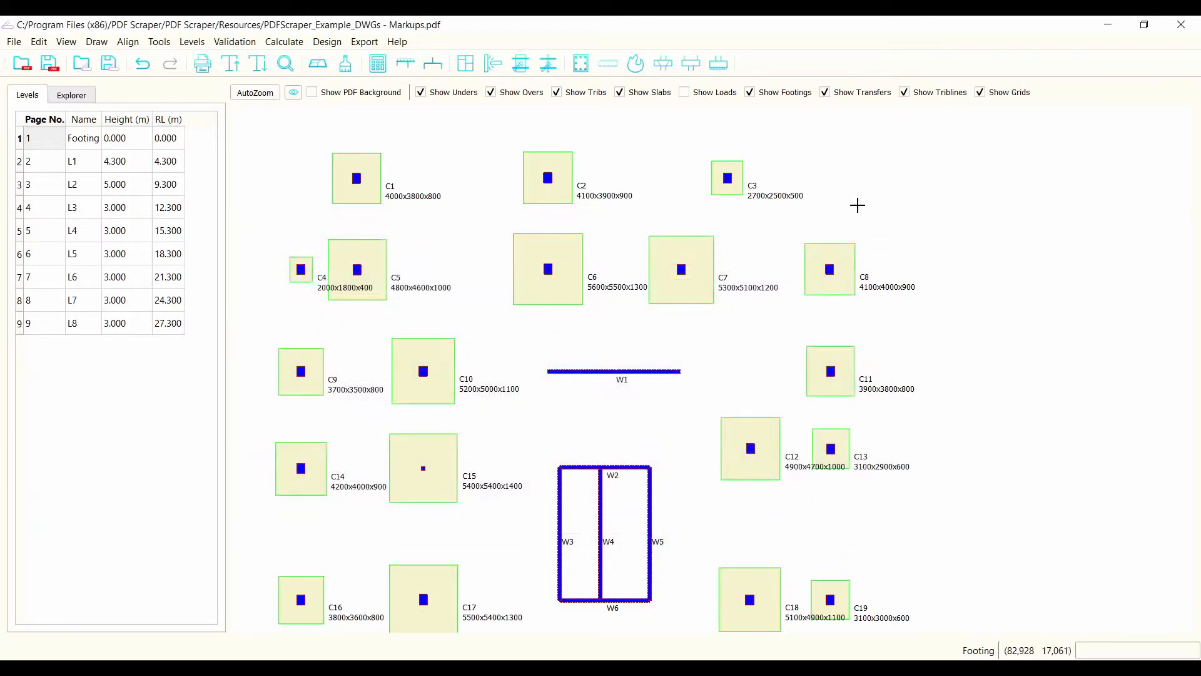
- Hide the unders and overs so only the pad footings are displayed on the Footing level
scroll(813, 206, down, 3)
scroll(776, 244, up, 2)
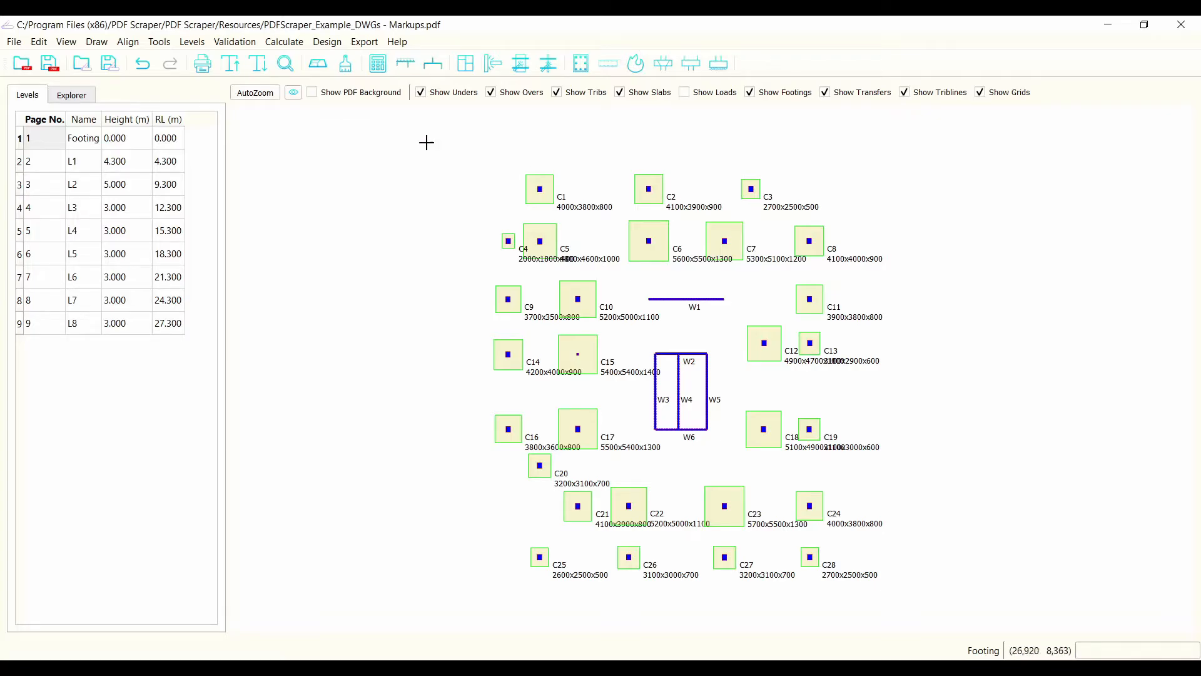
click(435, 95)
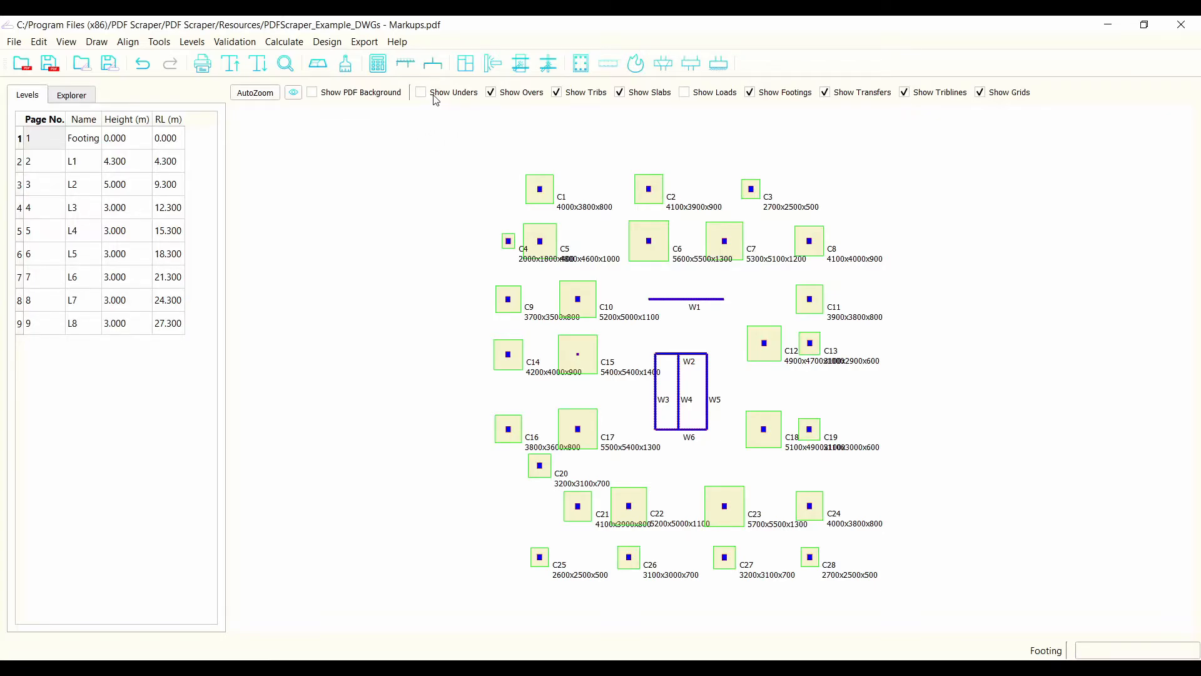
click(491, 93)
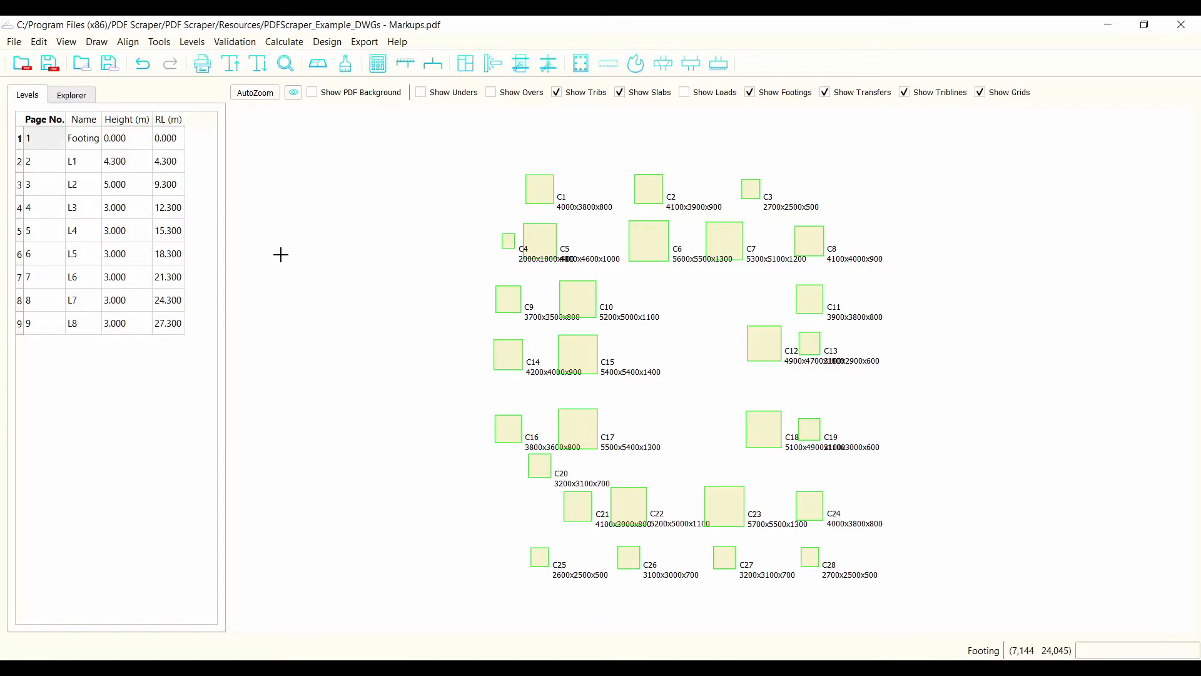
- Select all the pad footings and set their allowable soil bearing pressure to 500 kPa
drag(951, 145, 380, 628)
right_click(381, 294)
click(411, 303)
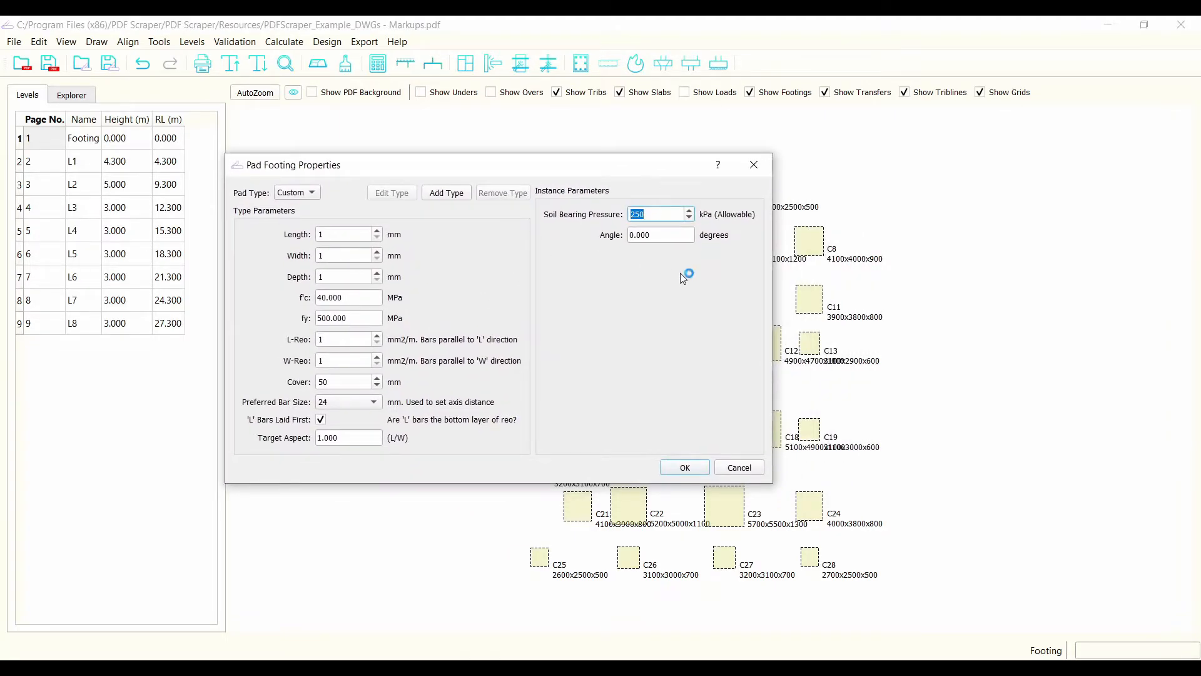
text(500)
drag(517, 165, 581, 149)
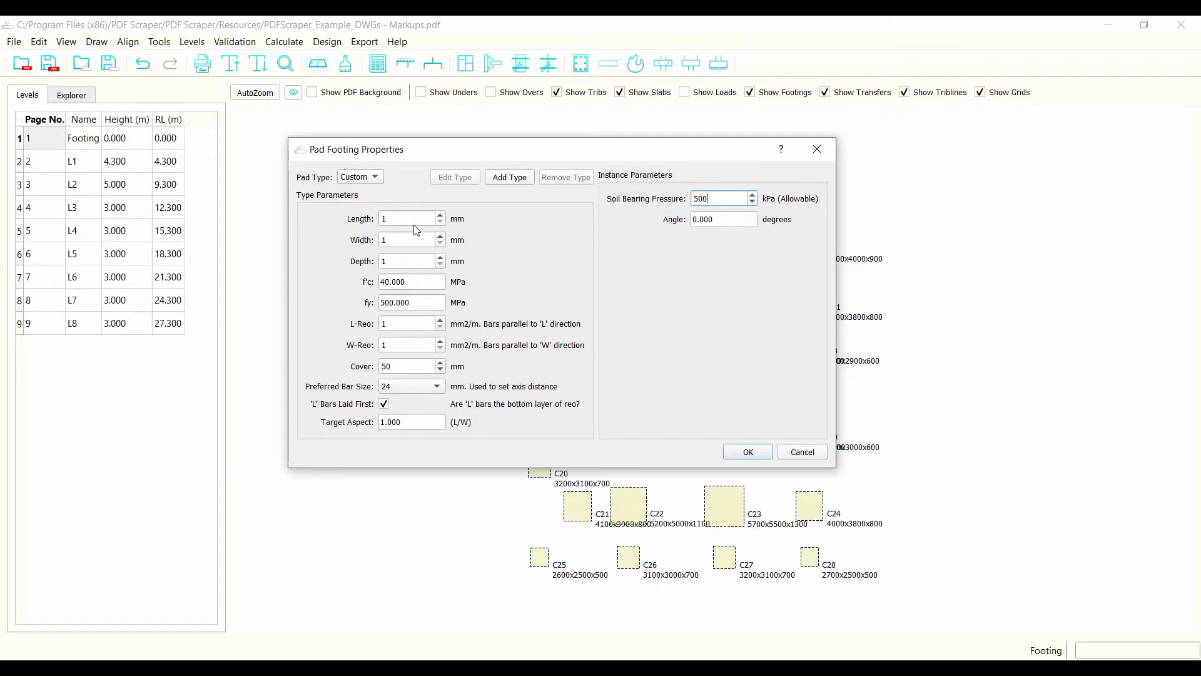
- Apply a soil bearing pressure of 500 kPa to the selected pad footings
drag(581, 150, 264, 161)
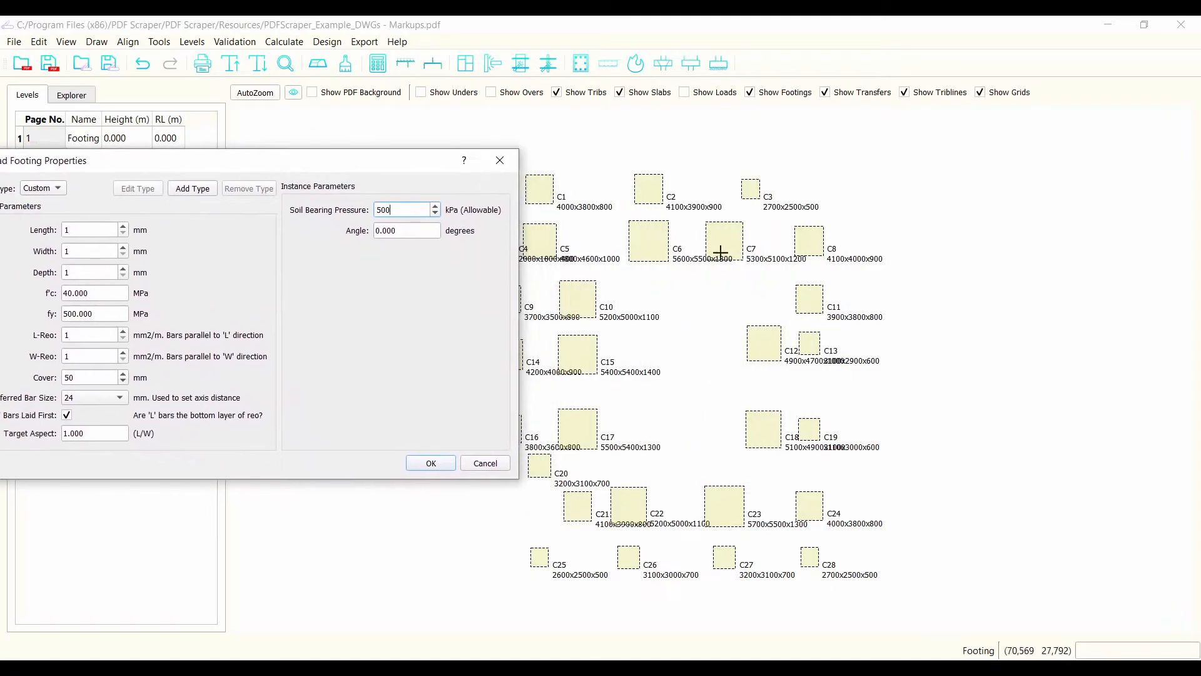
drag(355, 166, 536, 166)
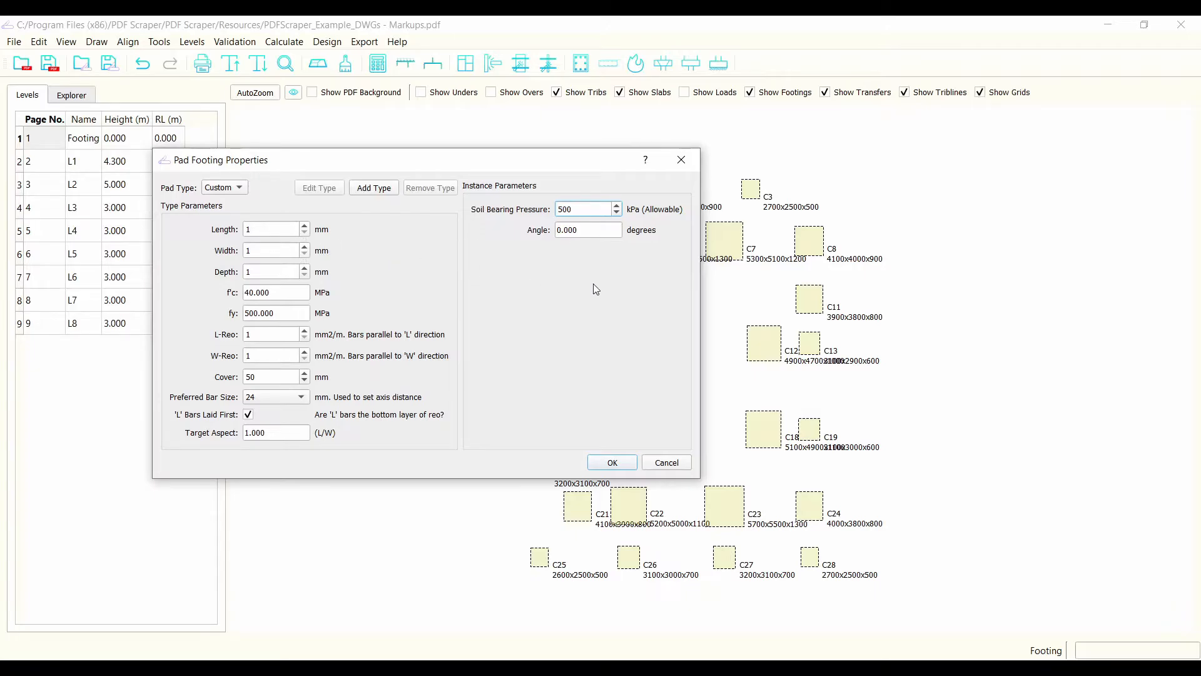
double_click(587, 212)
click(611, 463)
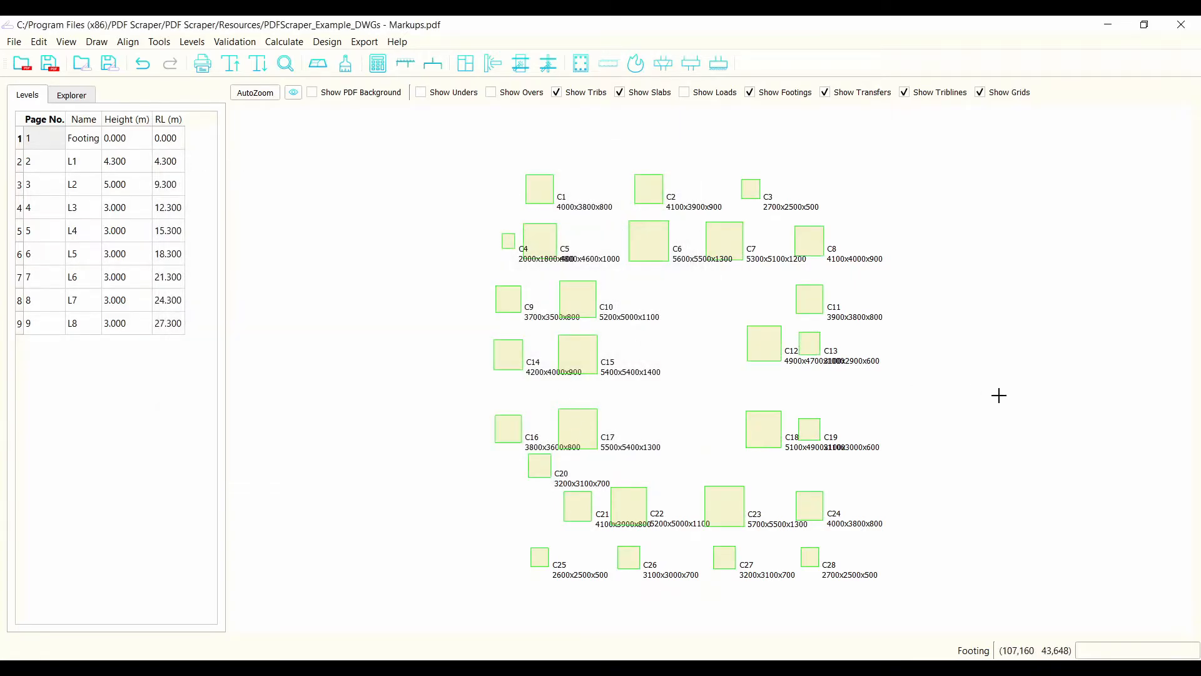
- Optimise all pad footing types
click(326, 42)
mouse_move(388, 58)
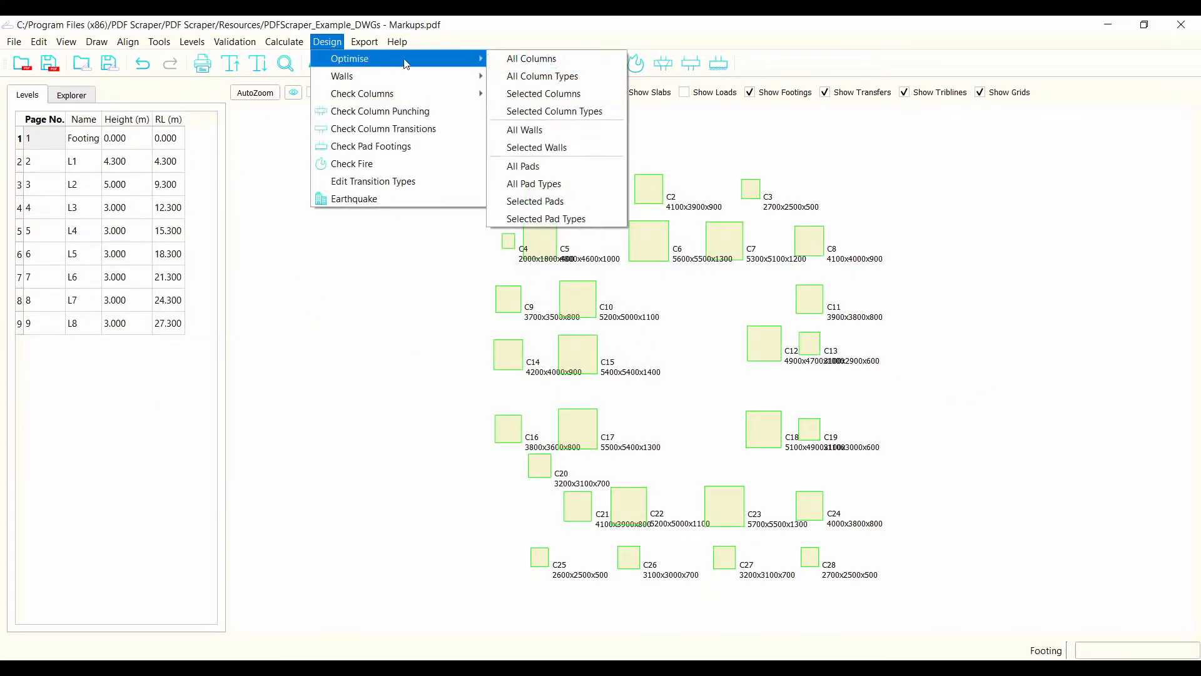
click(557, 182)
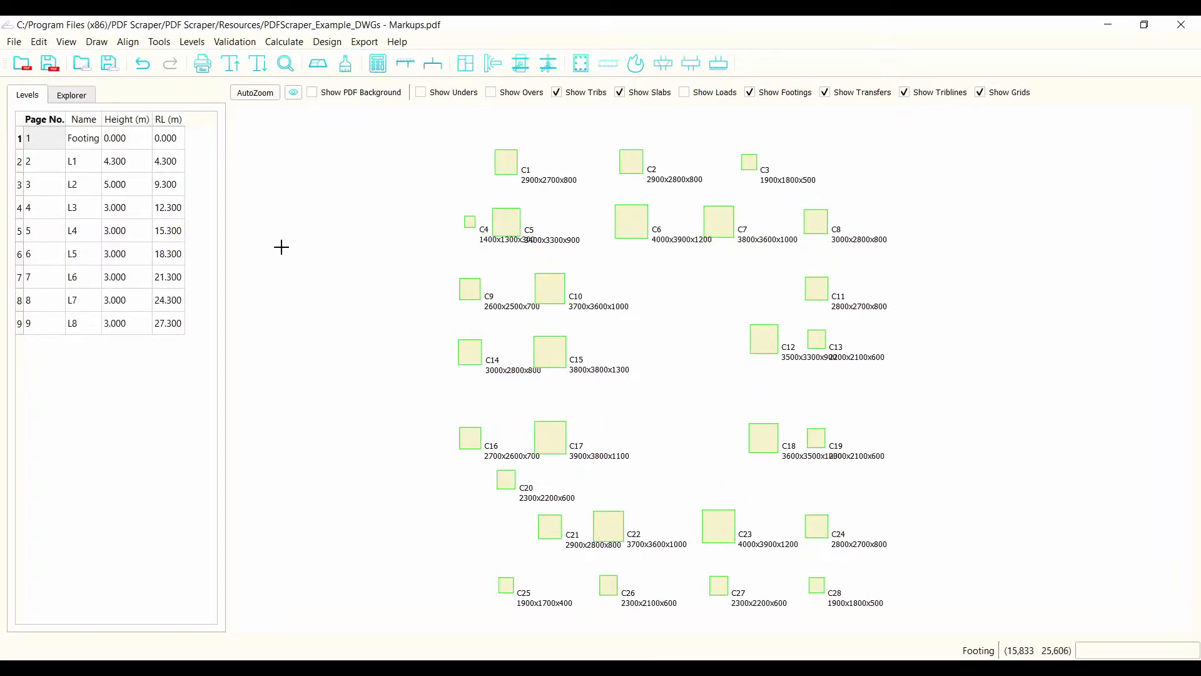
- Turn on the display of overs and open level L2
click(491, 93)
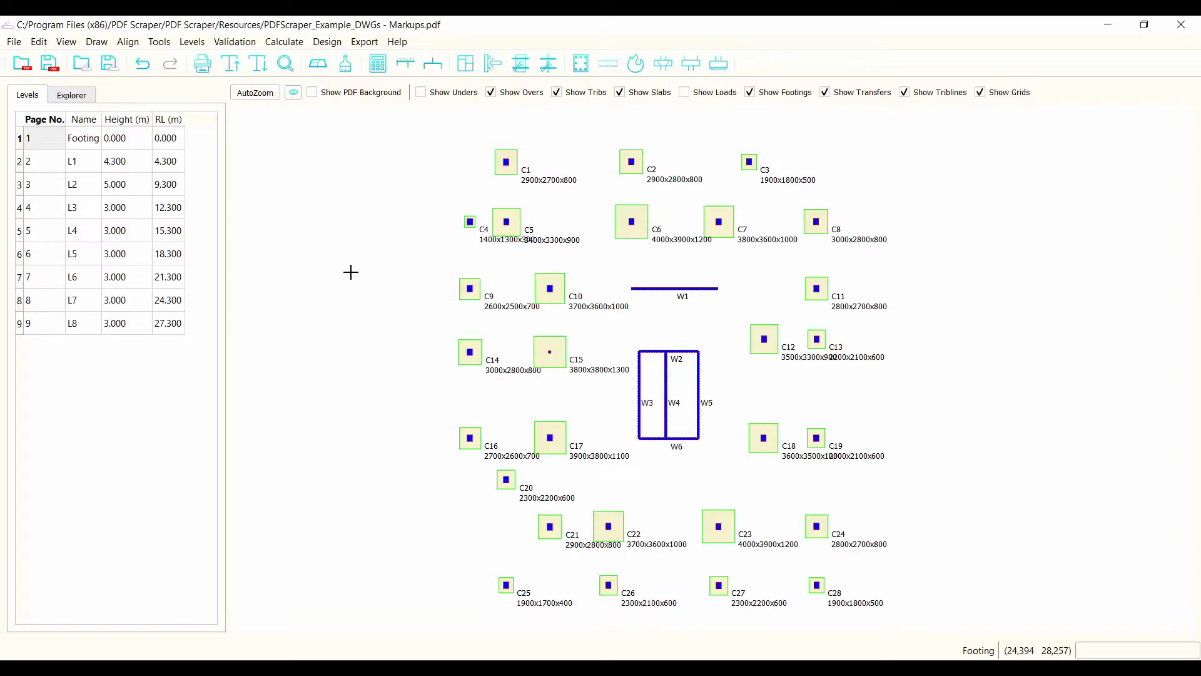
click(45, 190)
scroll(493, 389, down, 1)
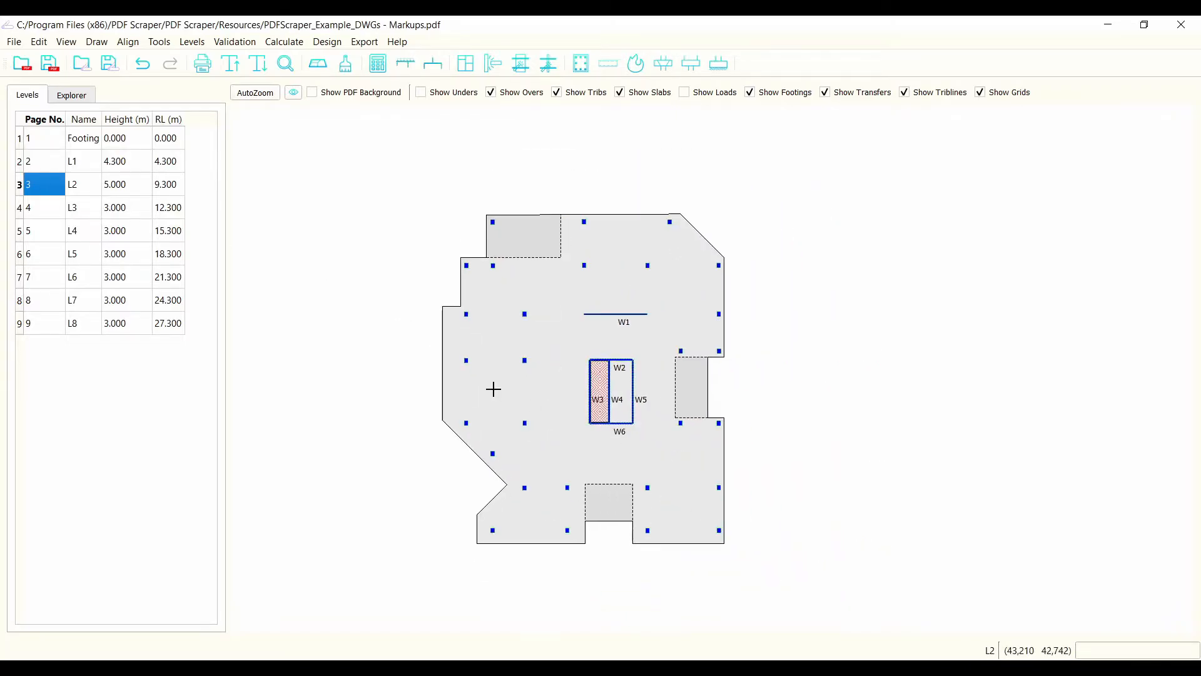
scroll(591, 460, up, 1)
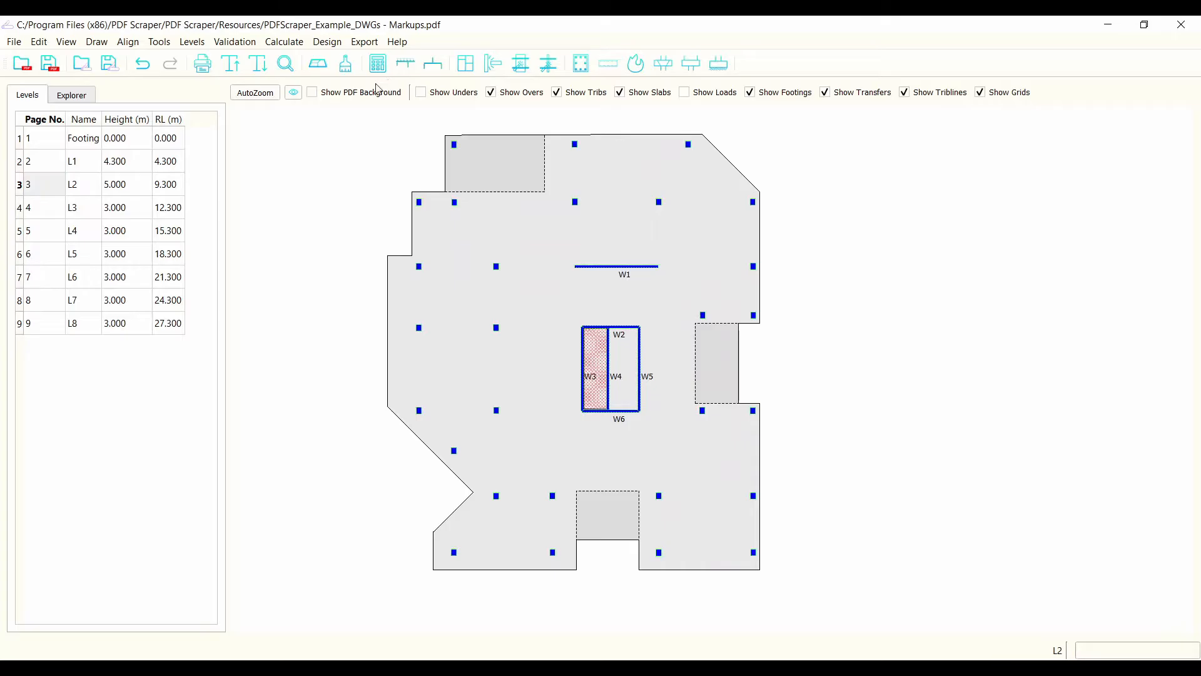
- Label the columns in the plan view with their section sizes
click(294, 92)
click(402, 224)
click(803, 157)
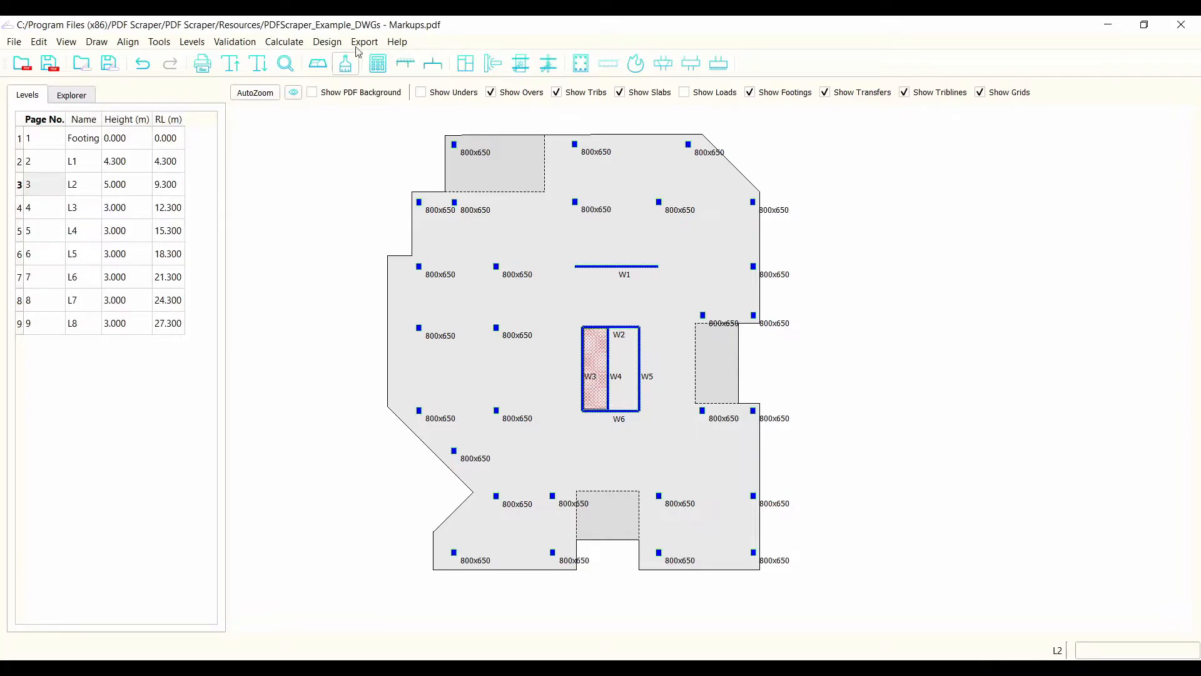
- Optimise all columns in the model
click(326, 42)
mouse_move(479, 58)
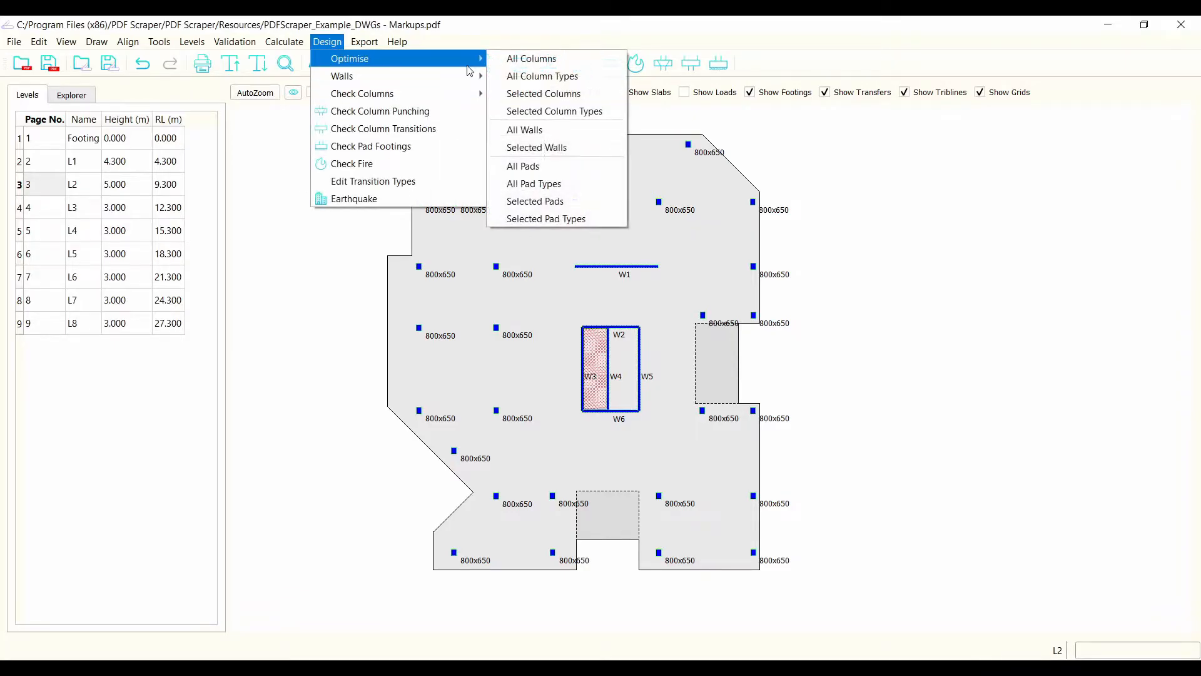
click(544, 60)
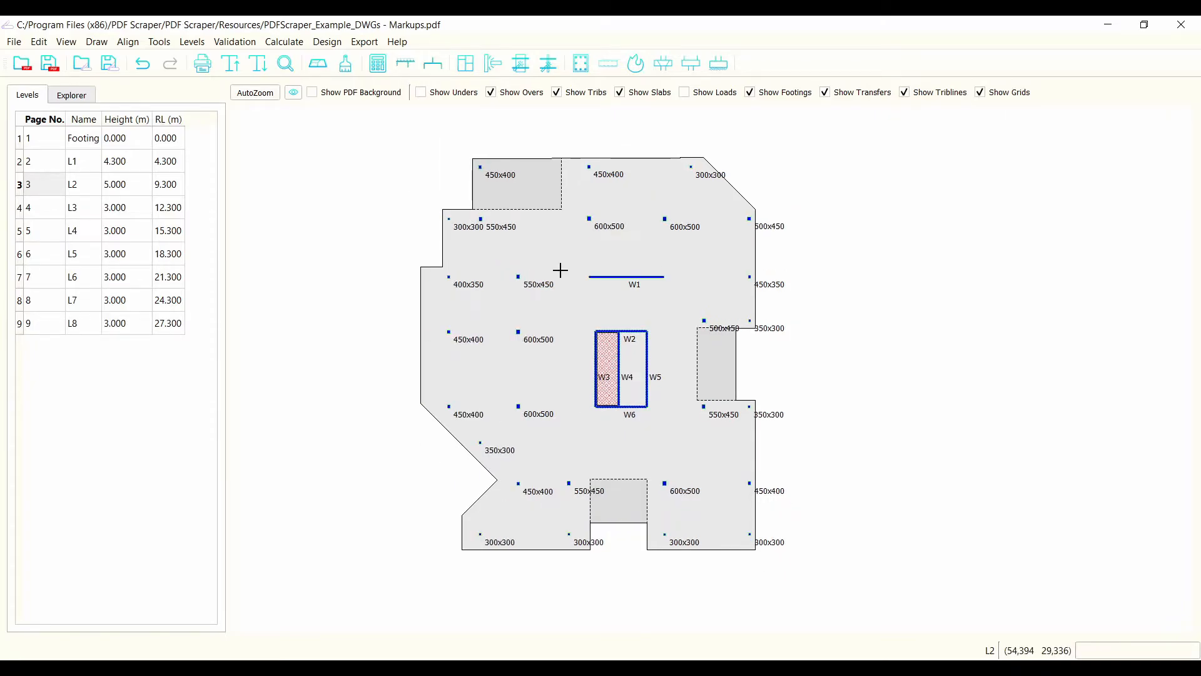
scroll(560, 269, up, 1)
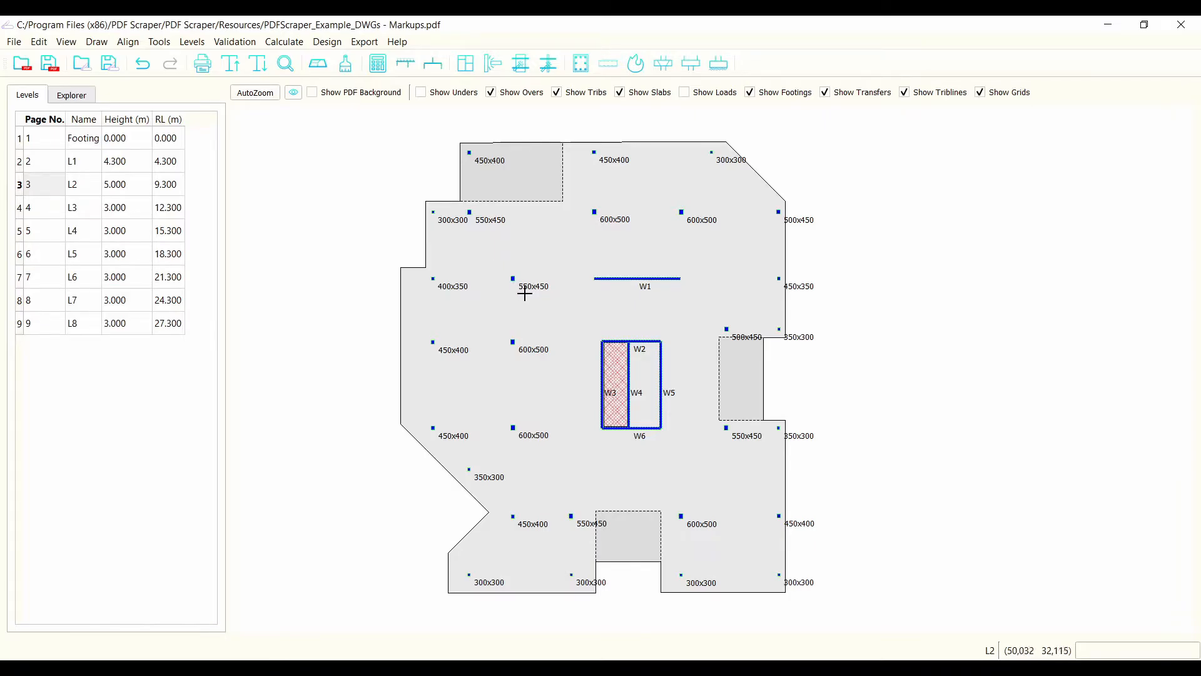
scroll(514, 285, up, 2)
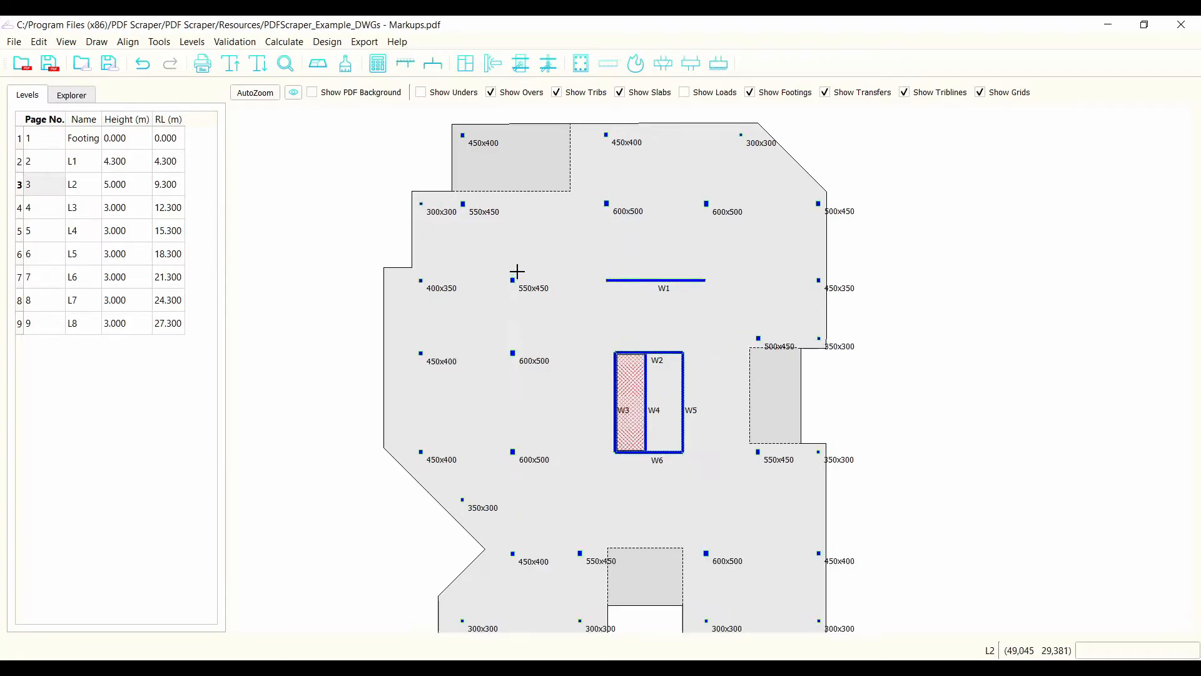
scroll(513, 285, up, 2)
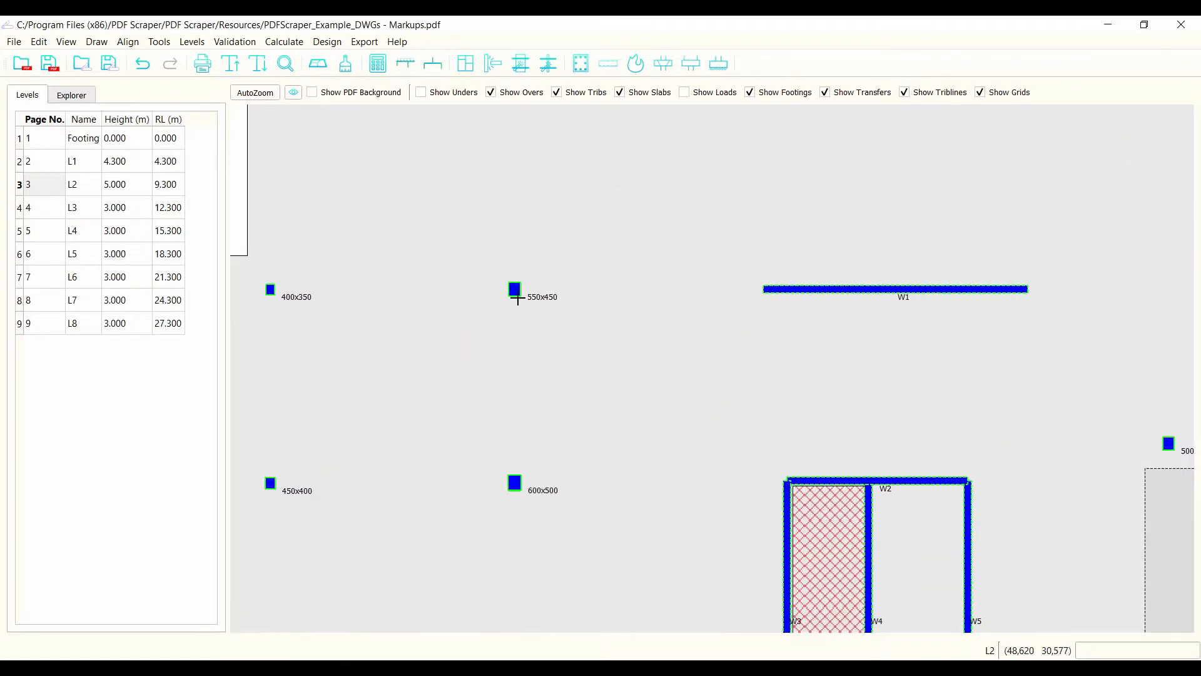
double_click(514, 292)
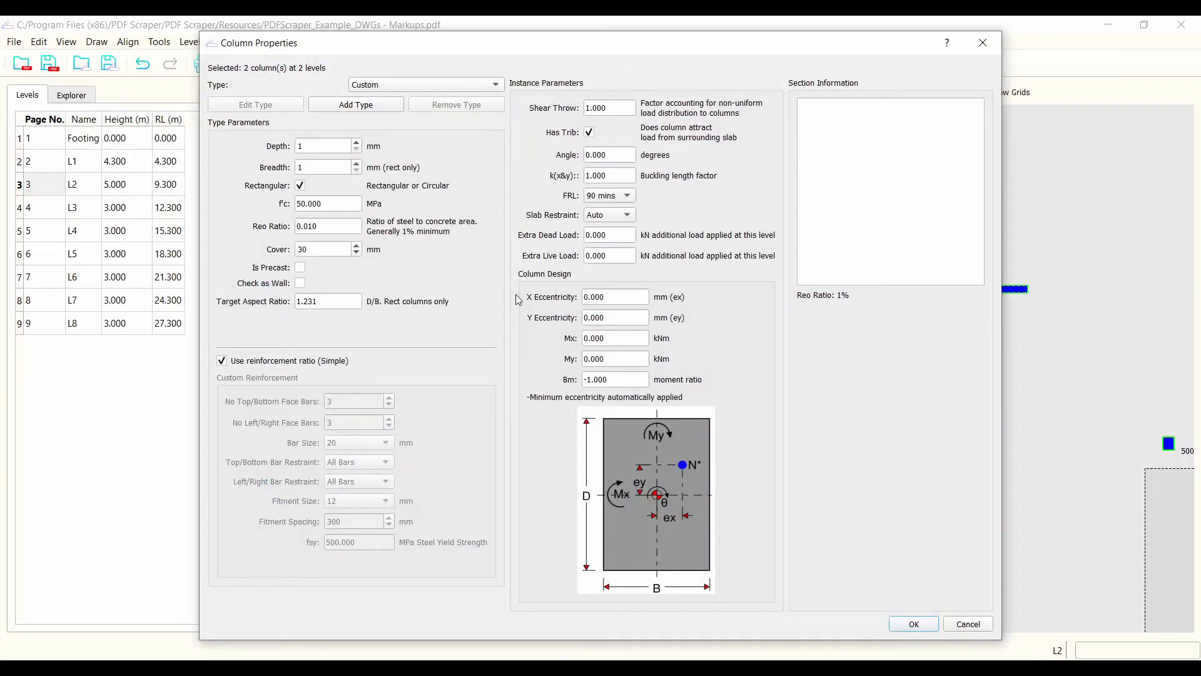
drag(483, 53, 523, 58)
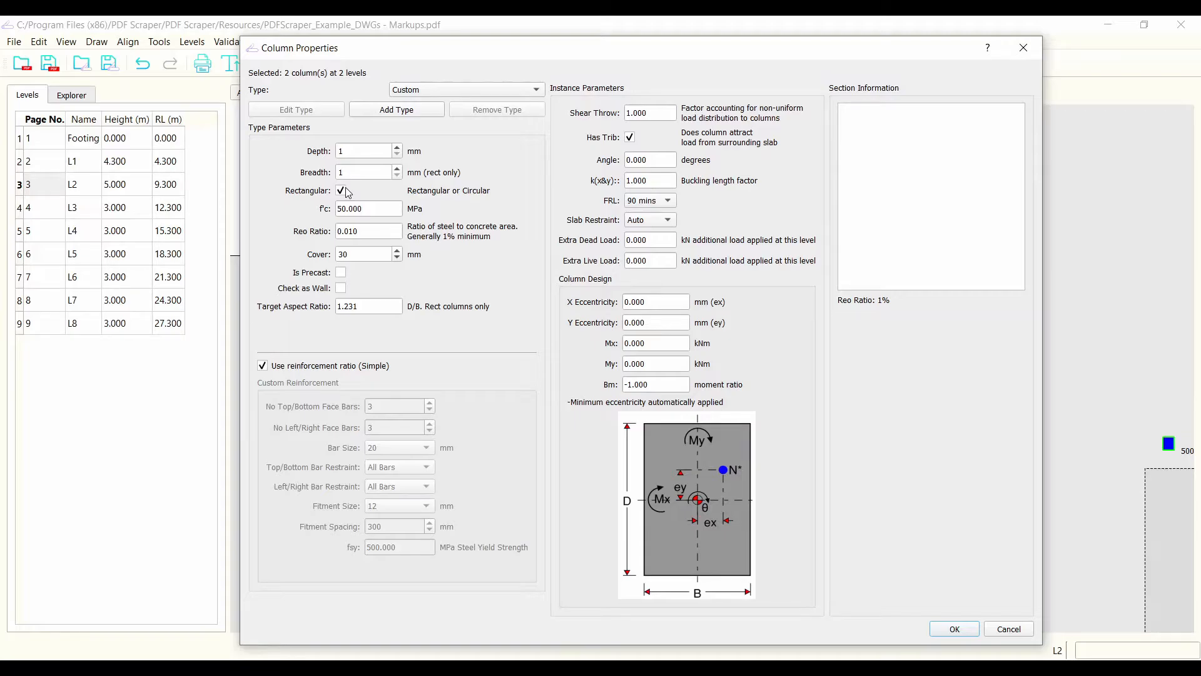
drag(548, 55, 350, 248)
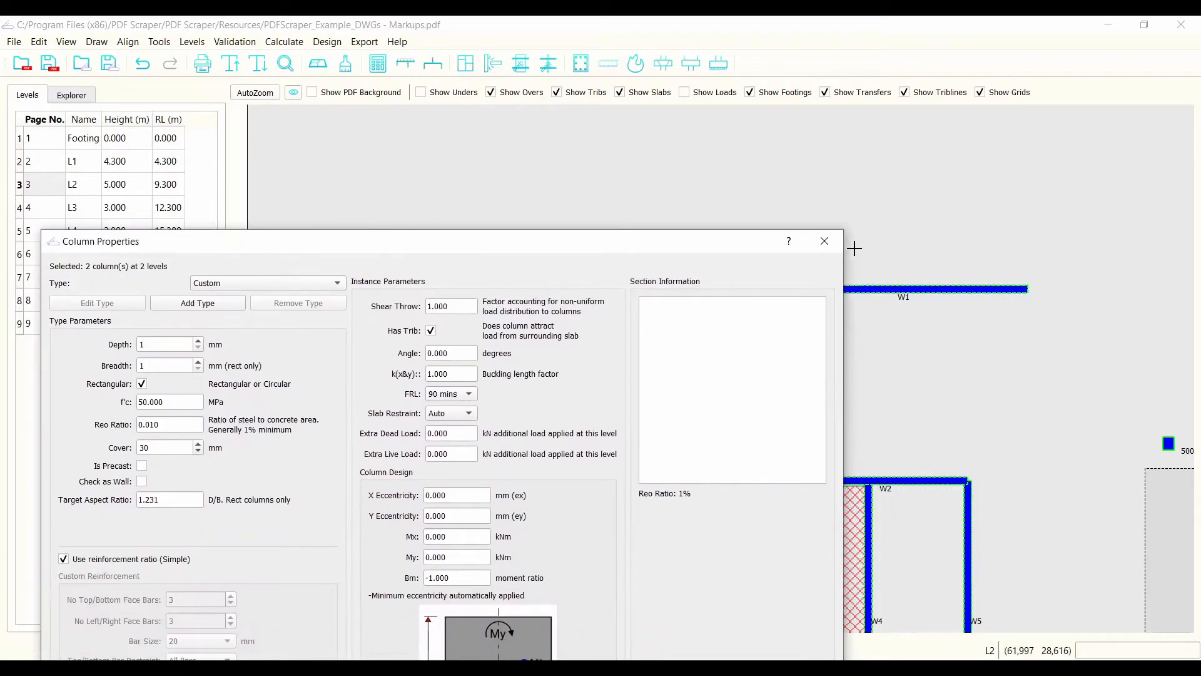
click(824, 241)
- Open the properties of column C10 on level L2 and switch its section to circular, returning it to rectangular
click(57, 186)
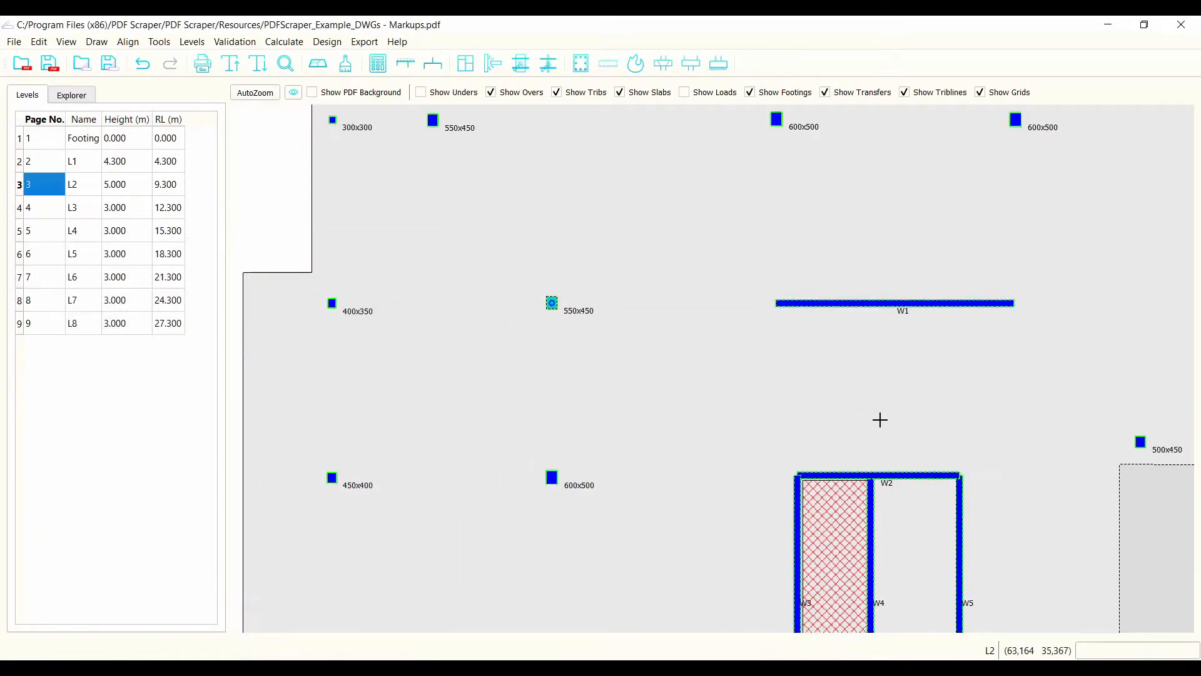
scroll(884, 419, down, 4)
click(531, 327)
scroll(740, 364, up, 6)
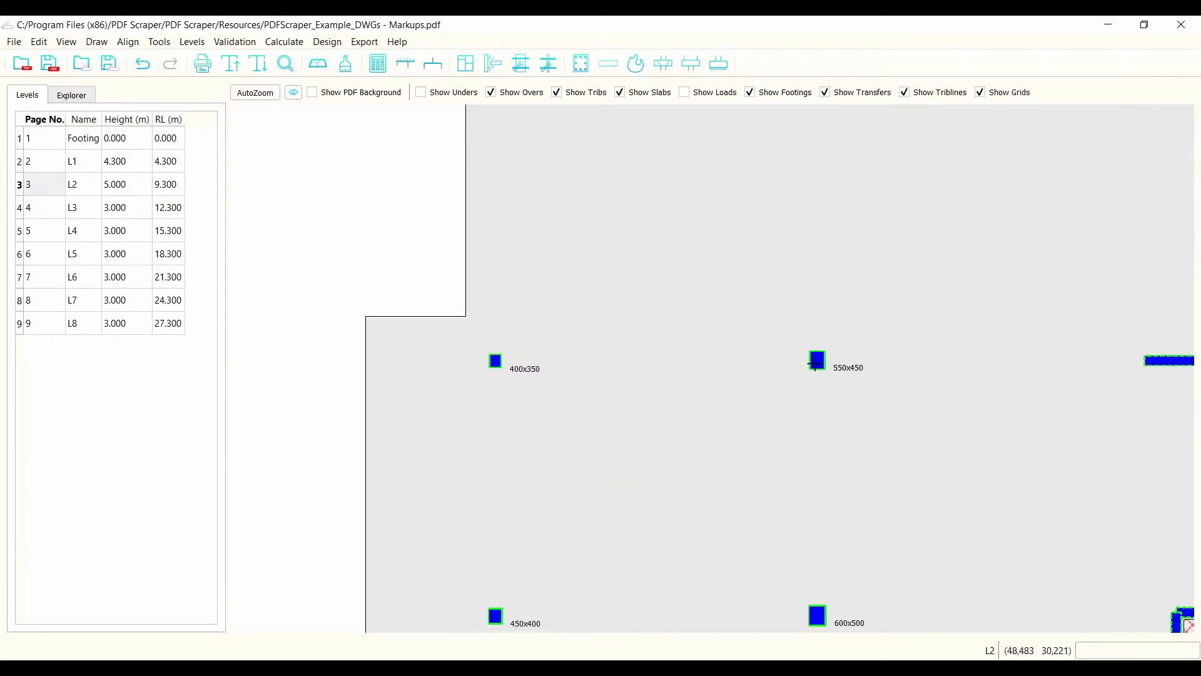
double_click(814, 363)
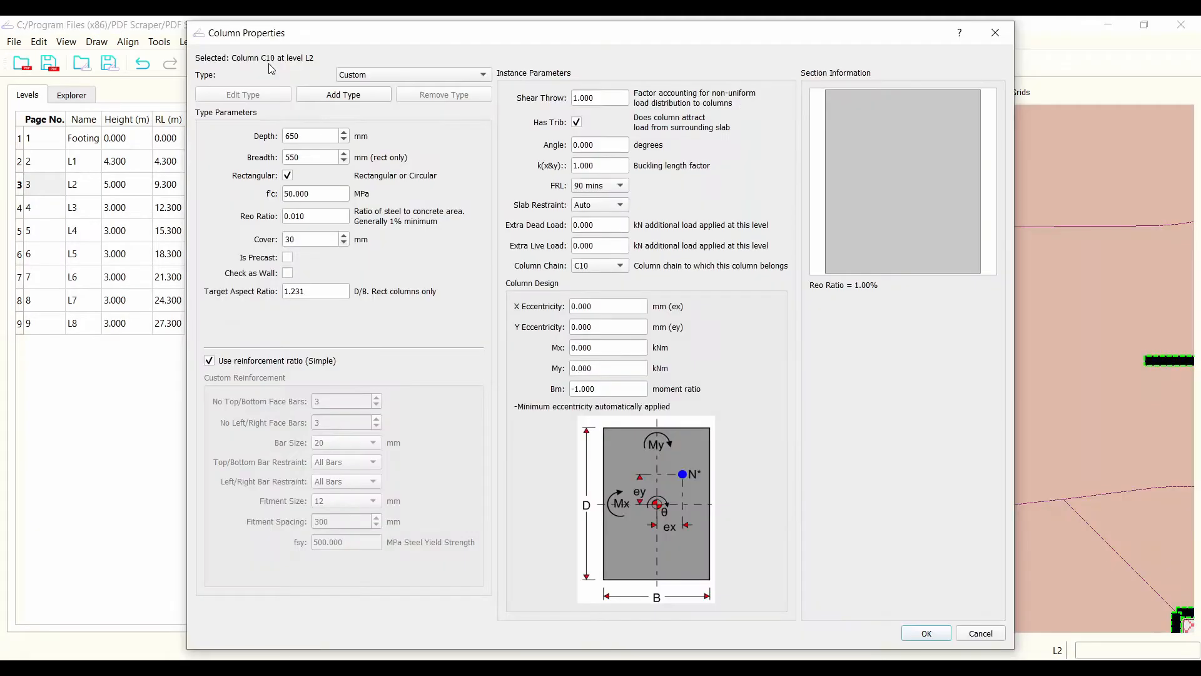
click(287, 177)
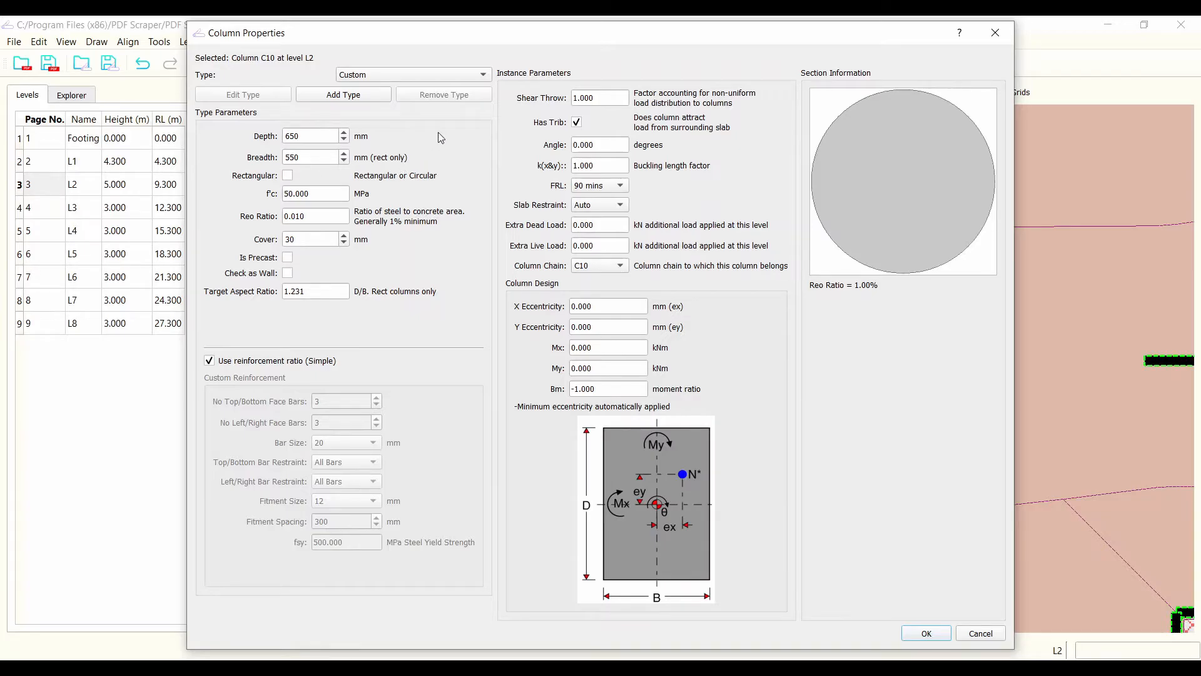
click(287, 175)
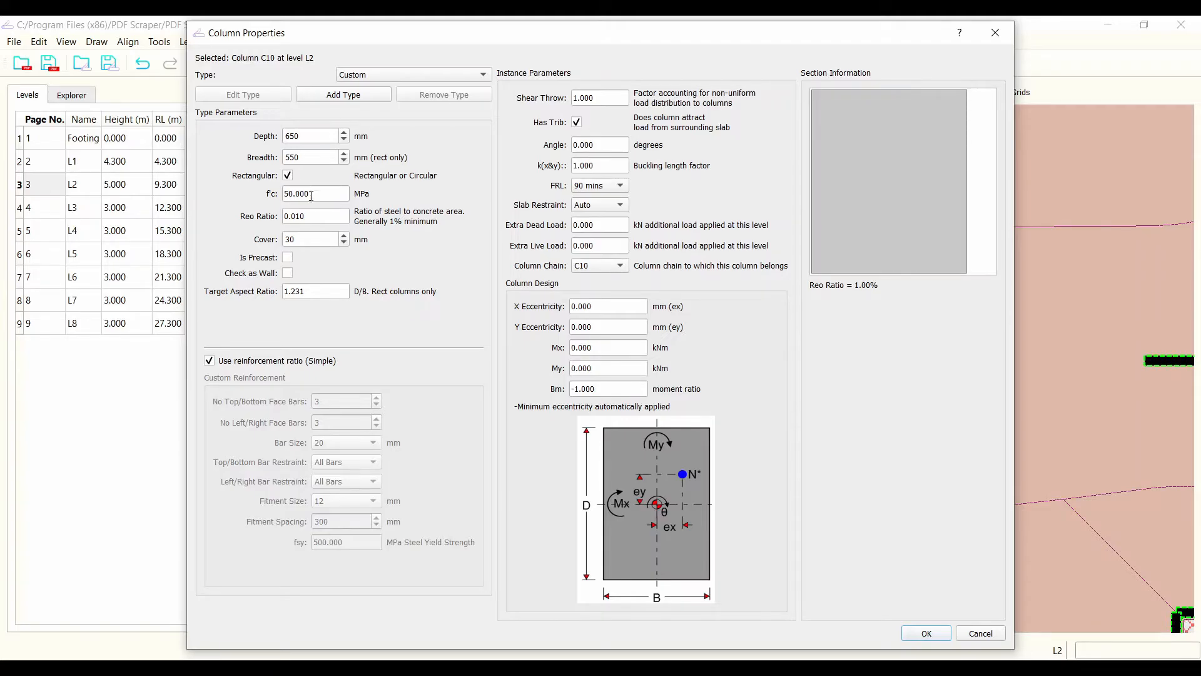
- Try target aspect ratios of 0.8 and 1 for column C10, closing its properties without applying them
drag(571, 32, 484, 95)
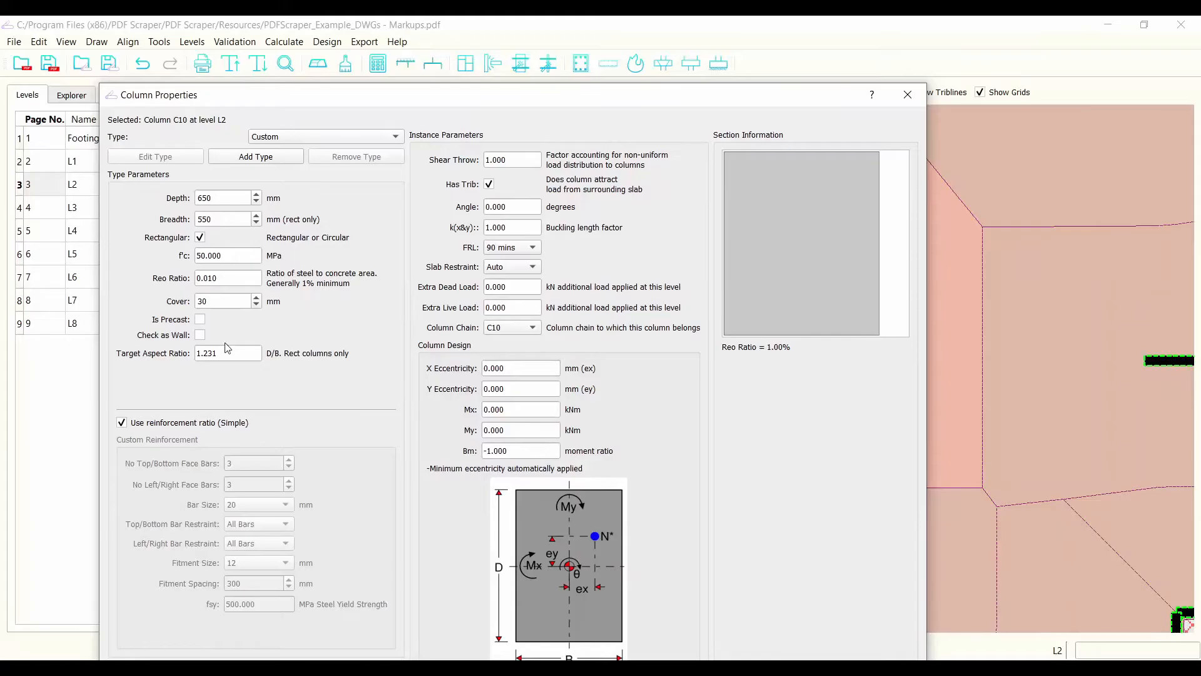
drag(230, 353, 192, 354)
click(245, 354)
drag(247, 352, 201, 353)
click(229, 356)
drag(226, 353, 183, 348)
text(0.8)
double_click(233, 361)
text(1)
click(908, 95)
- Check the target aspect ratio in the properties of column C22 on level L2, closing them without changes
scroll(365, 255, down, 3)
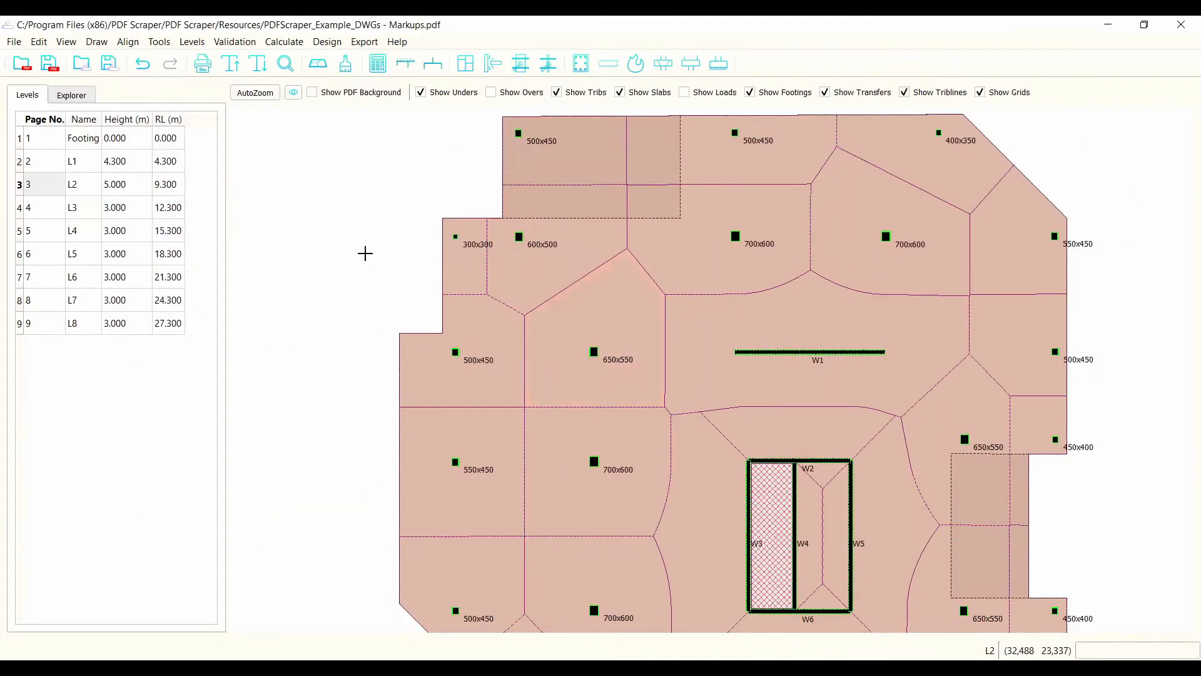
scroll(506, 312, down, 1)
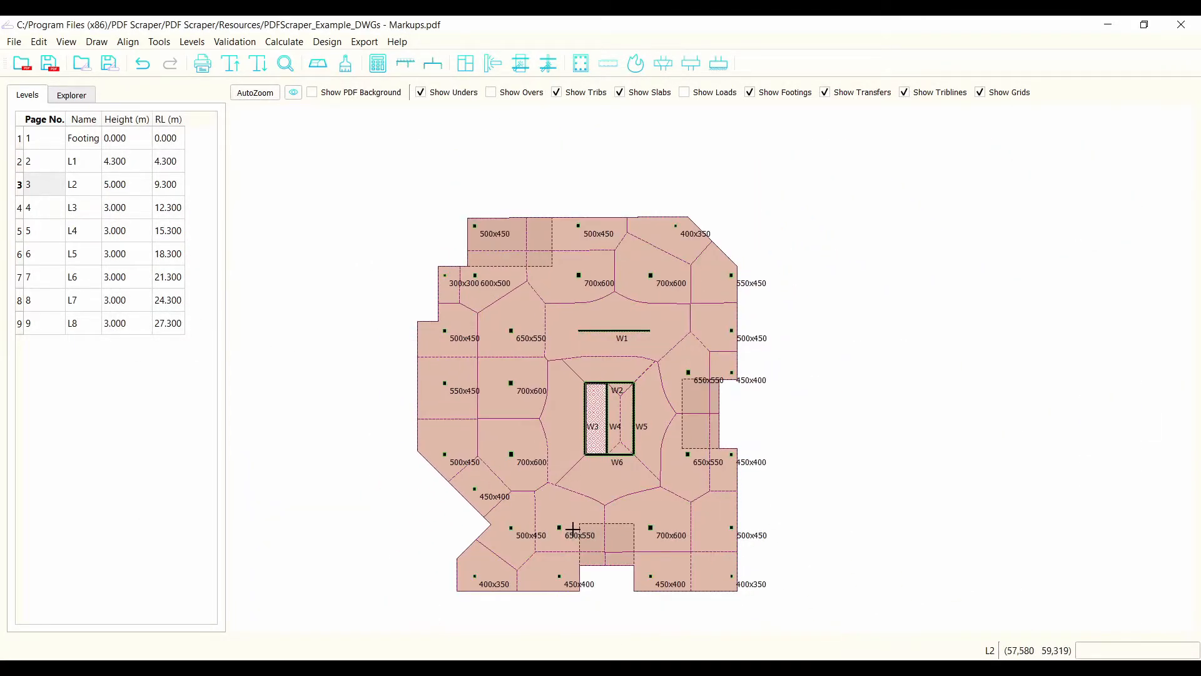
scroll(573, 529, up, 2)
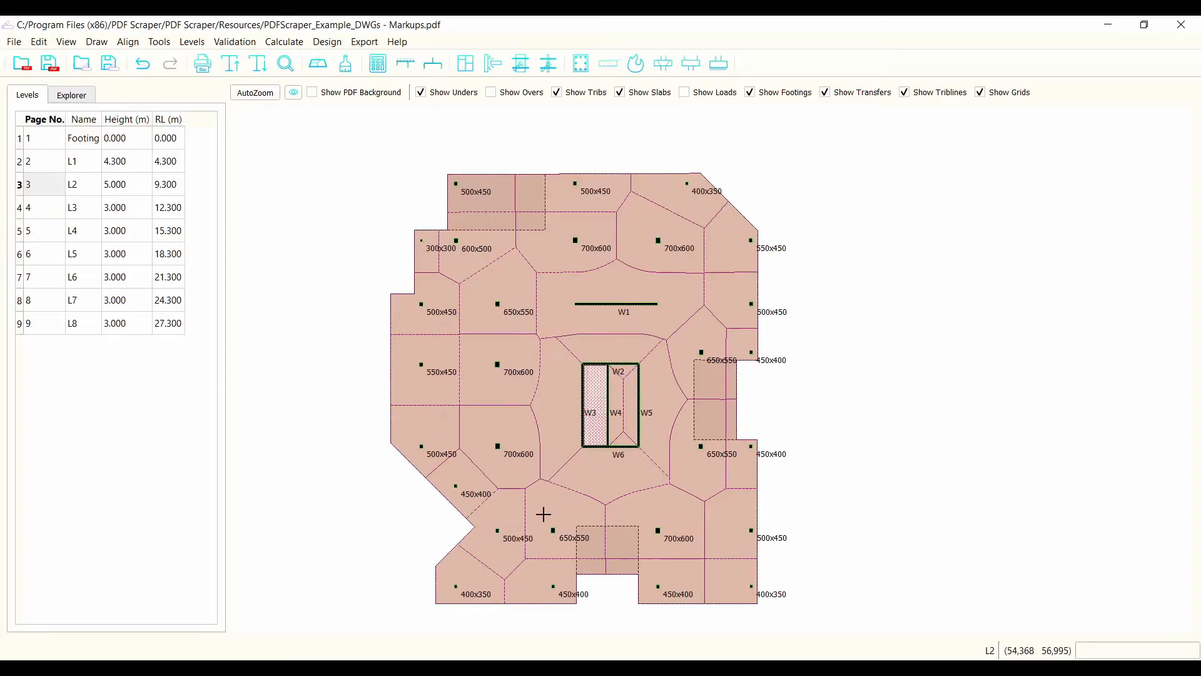
scroll(572, 566, up, 3)
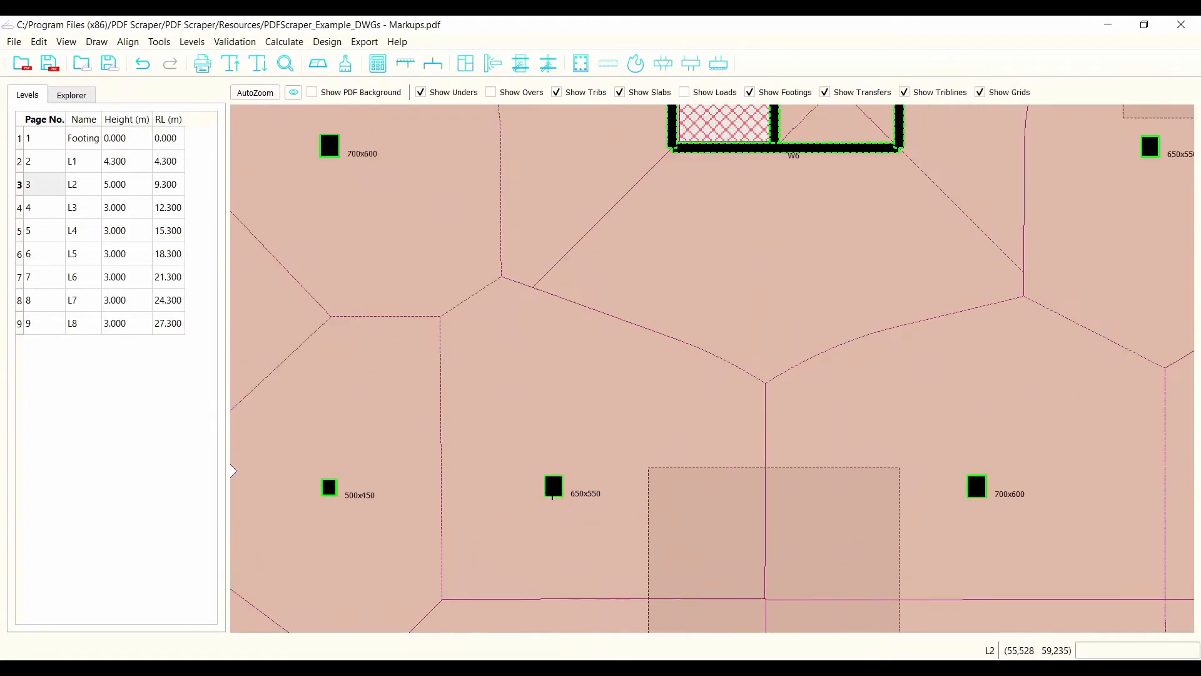
double_click(553, 491)
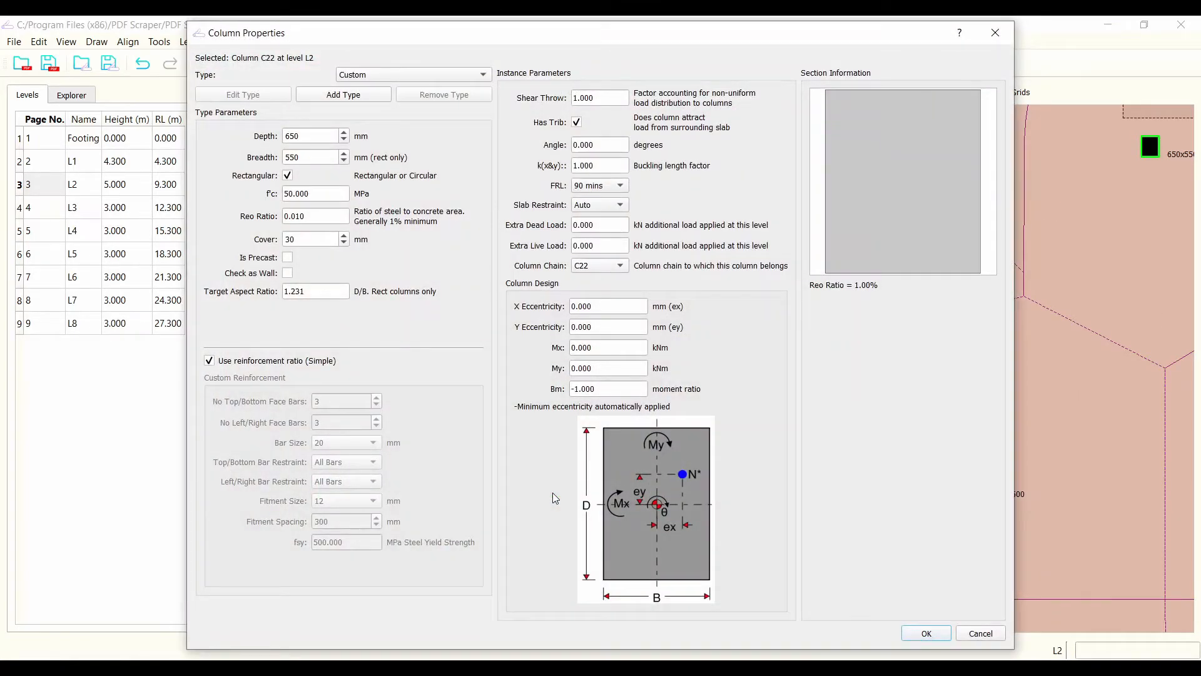
drag(319, 291, 281, 292)
click(982, 632)
scroll(585, 458, down, 2)
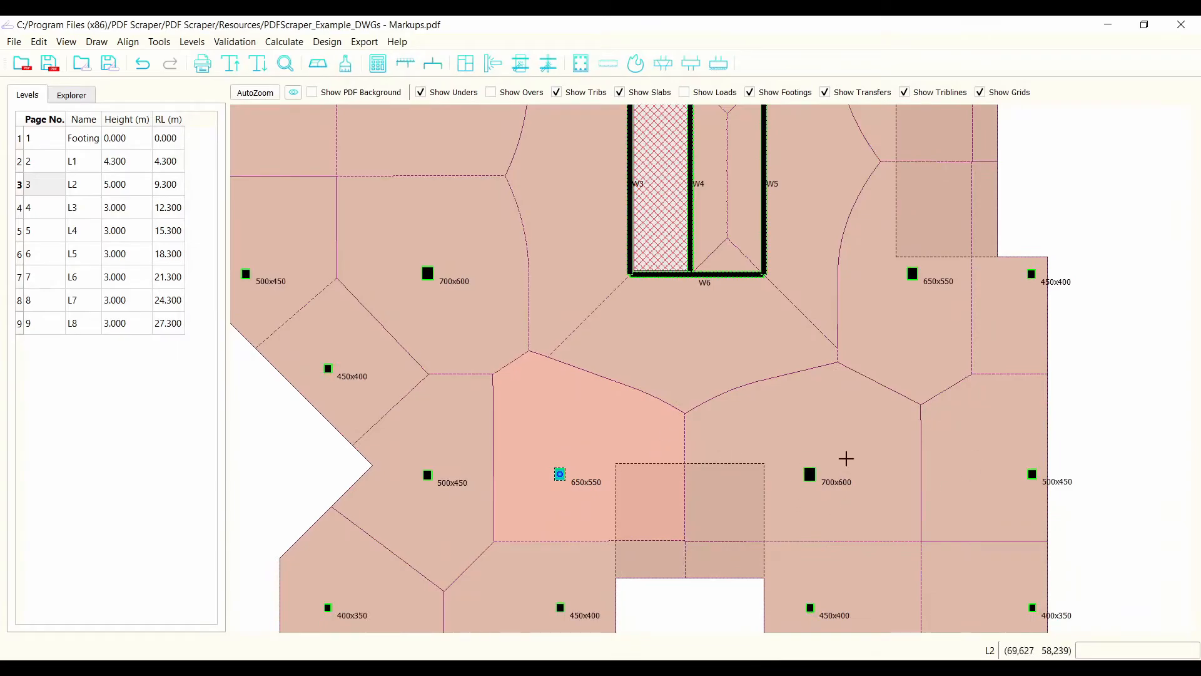
click(715, 598)
scroll(286, 469, down, 5)
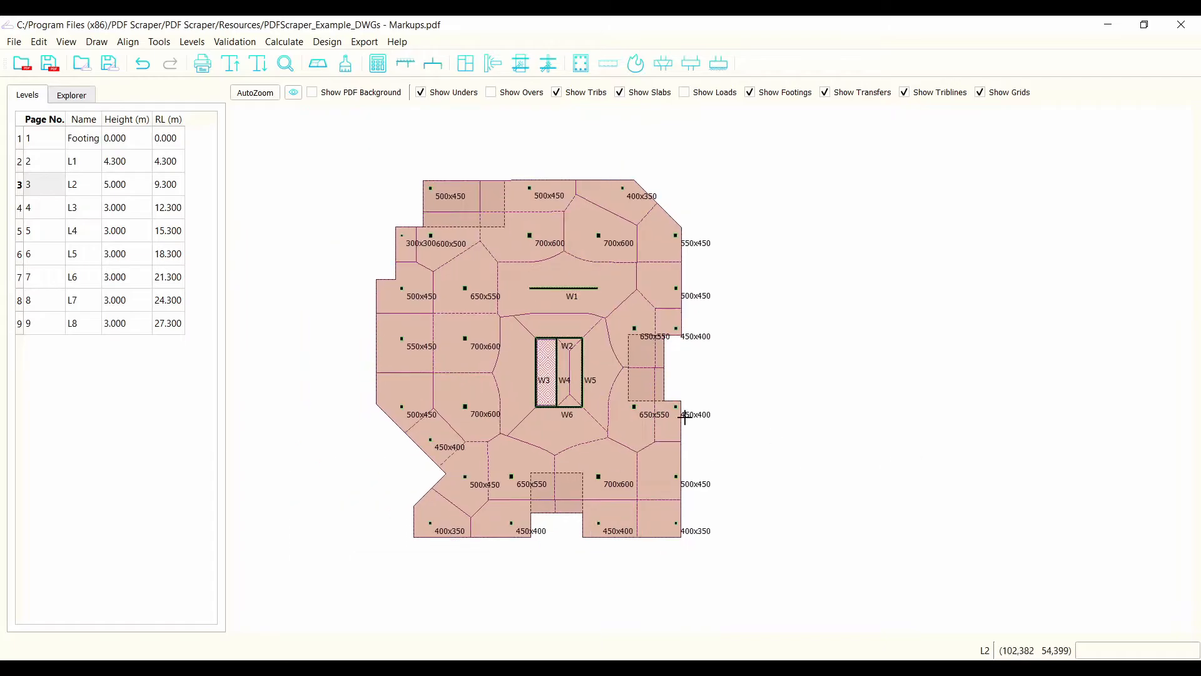
scroll(445, 324, up, 1)
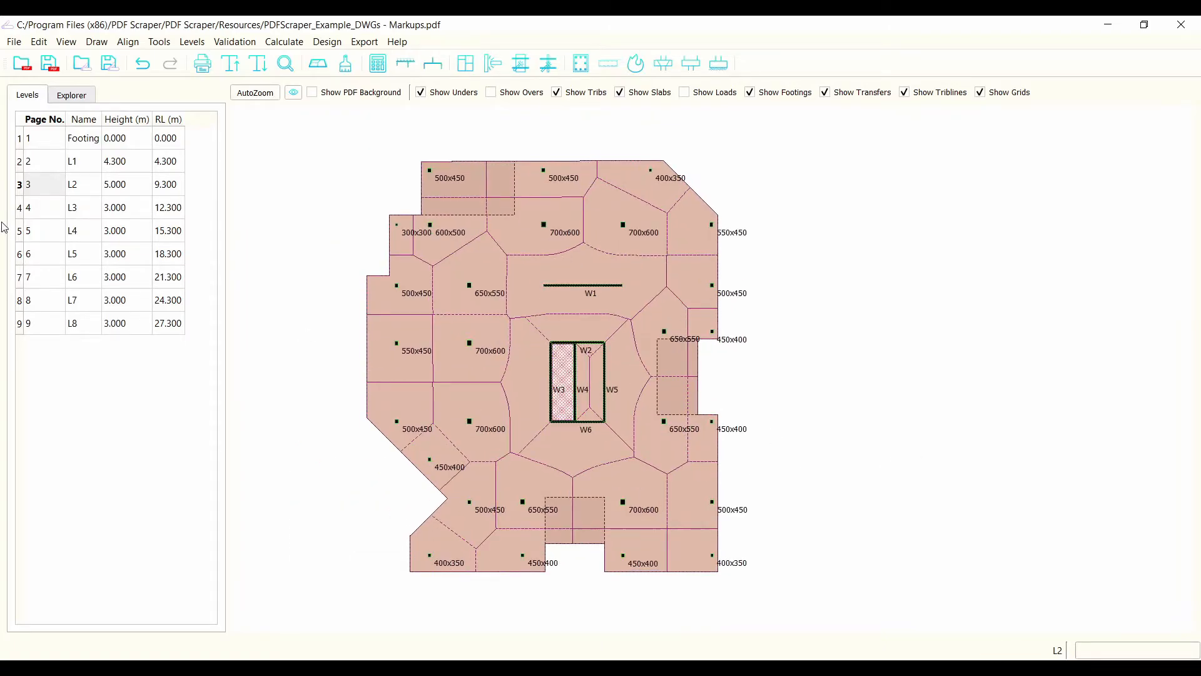
- Open level L6 and select the 300x300 edge column in line with wall W1
click(62, 269)
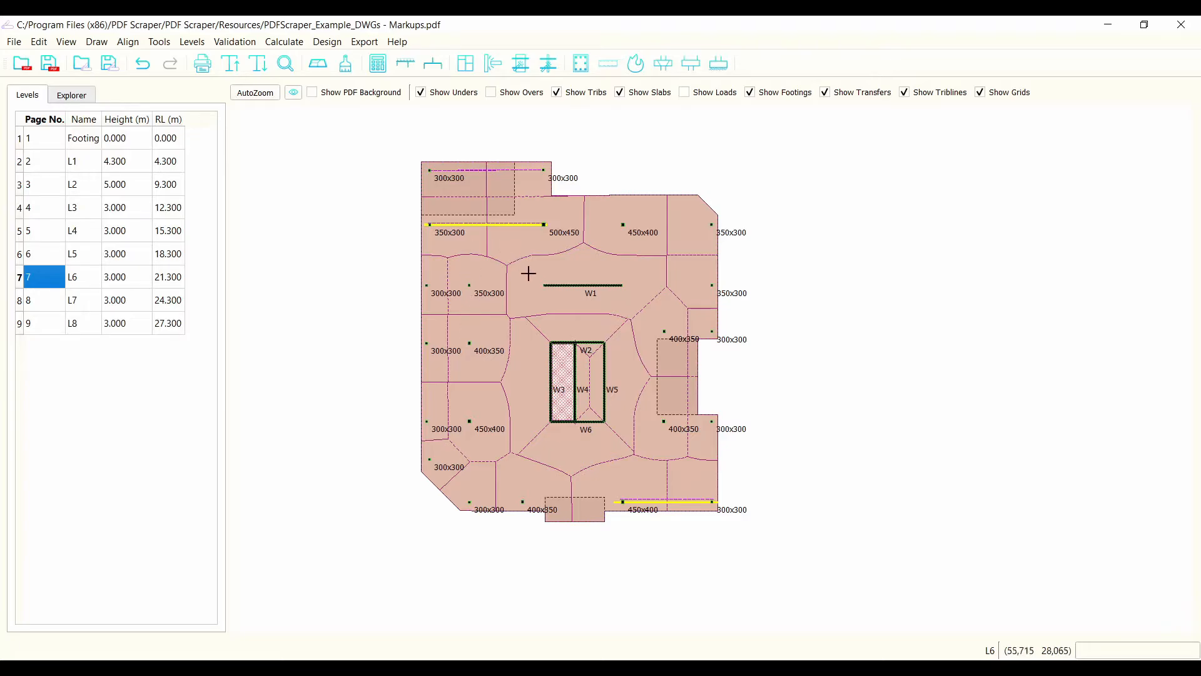
scroll(620, 298, up, 2)
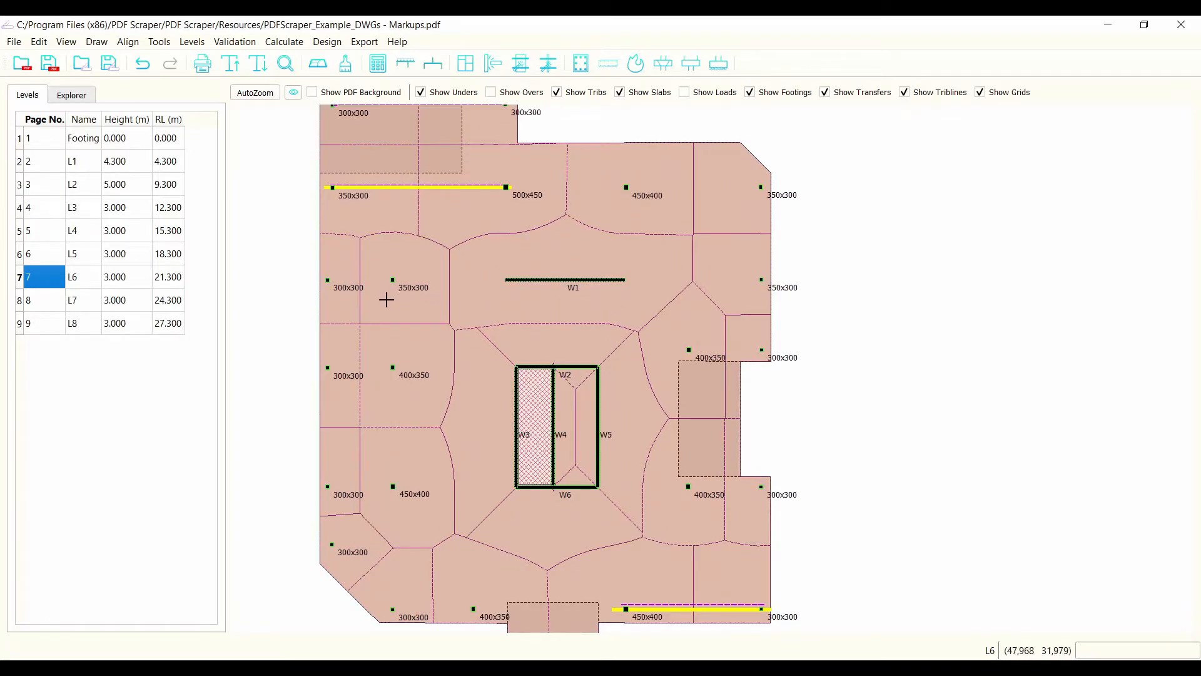
scroll(340, 289, up, 3)
scroll(333, 244, down, 2)
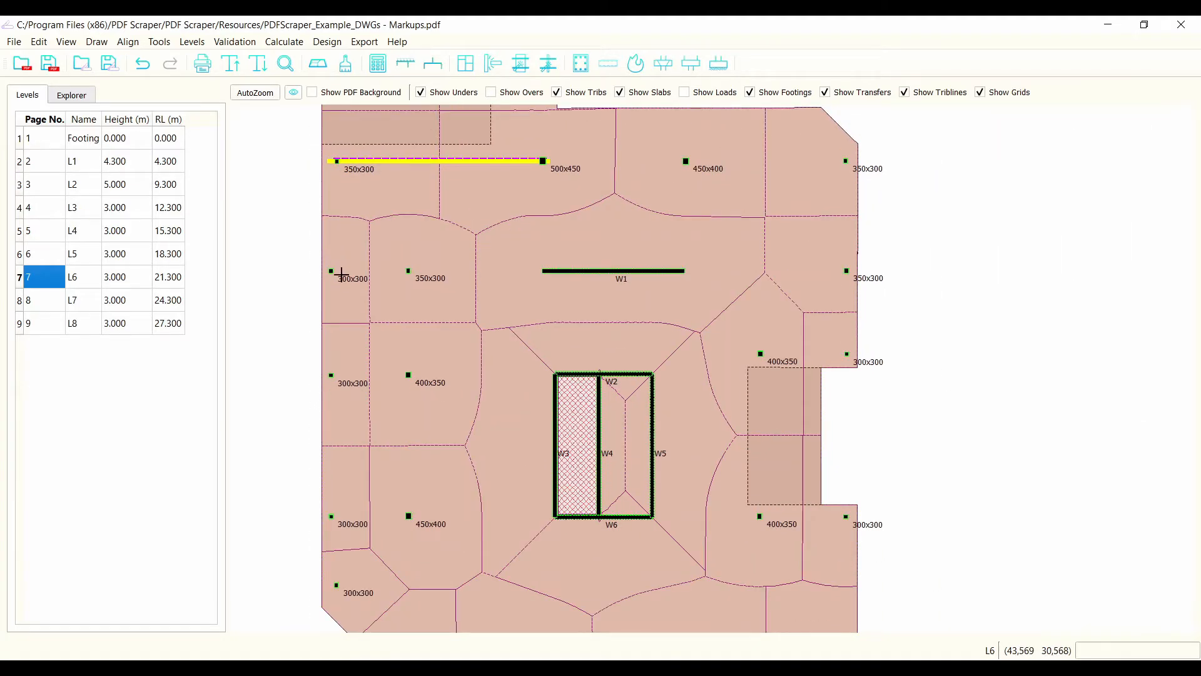
scroll(332, 270, up, 3)
click(331, 271)
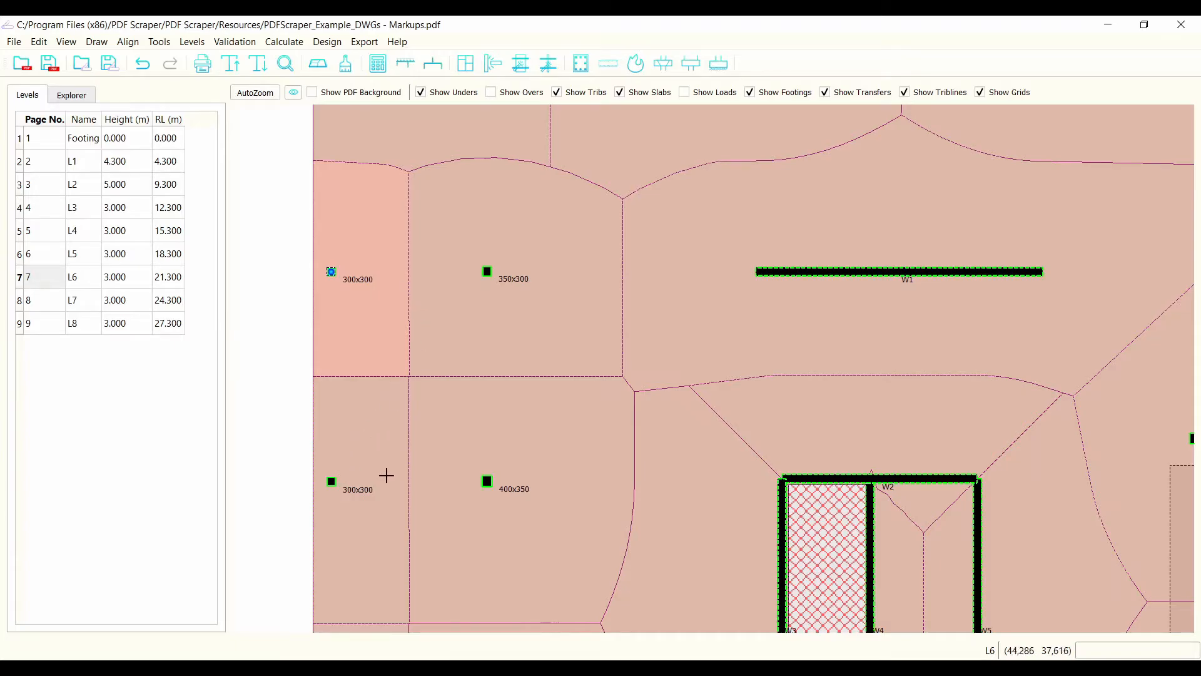
- Match the properties of the inner 400x350 column left of wall W2 to its two edge neighbours and both columns in line with W1
click(486, 481)
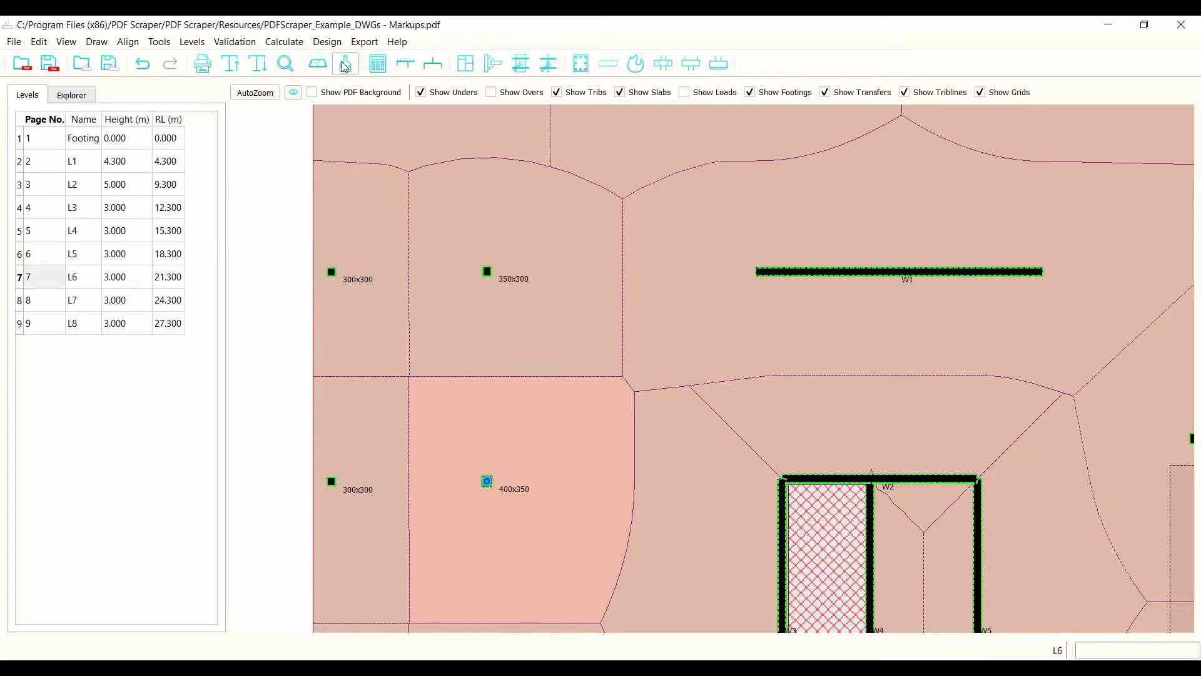
click(488, 272)
click(332, 273)
scroll(358, 359, down, 1)
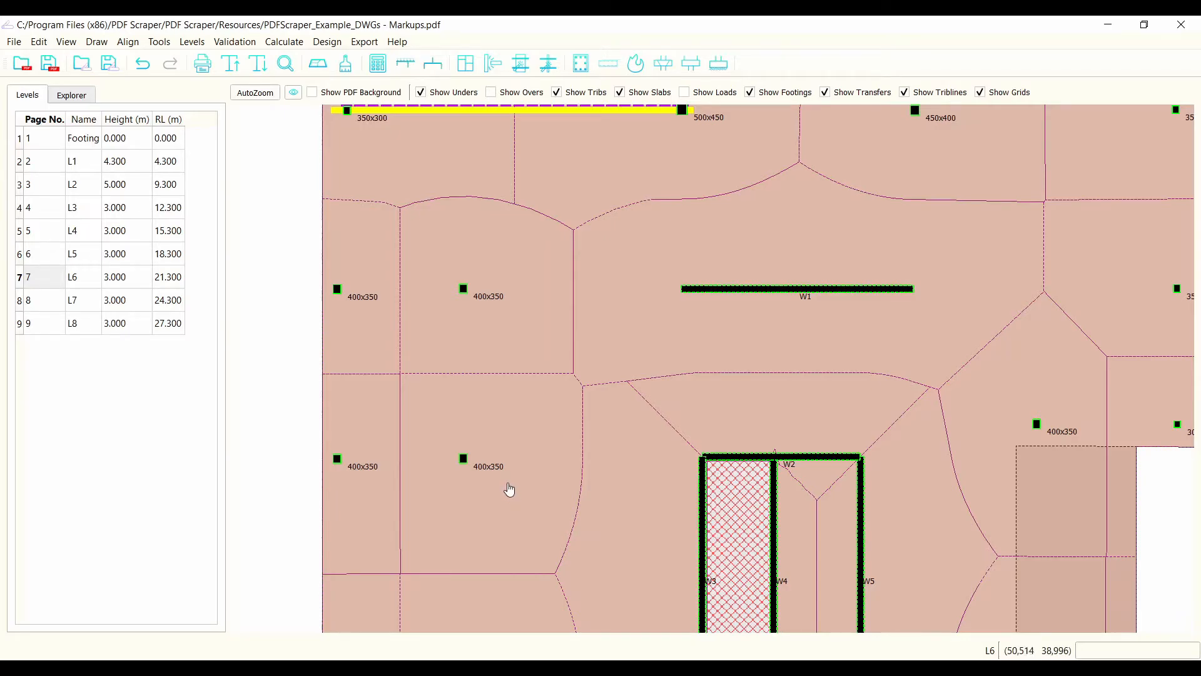
scroll(472, 296, down, 2)
scroll(446, 499, up, 3)
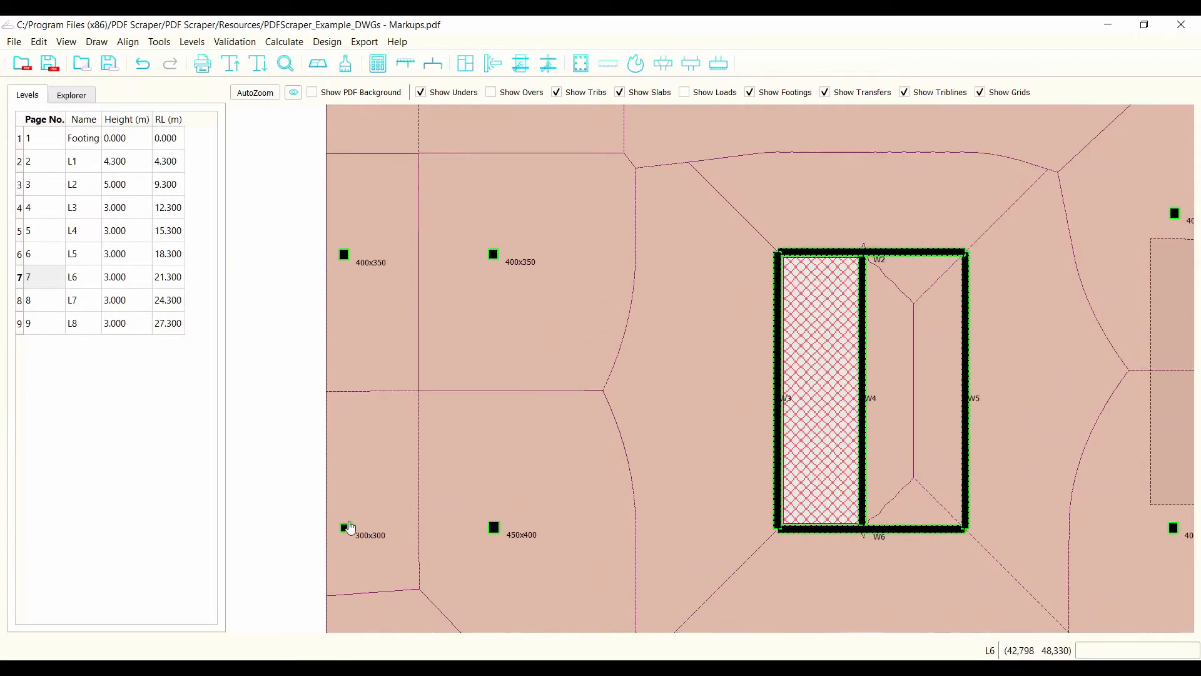
scroll(375, 476, down, 3)
scroll(410, 504, up, 4)
scroll(307, 500, down, 1)
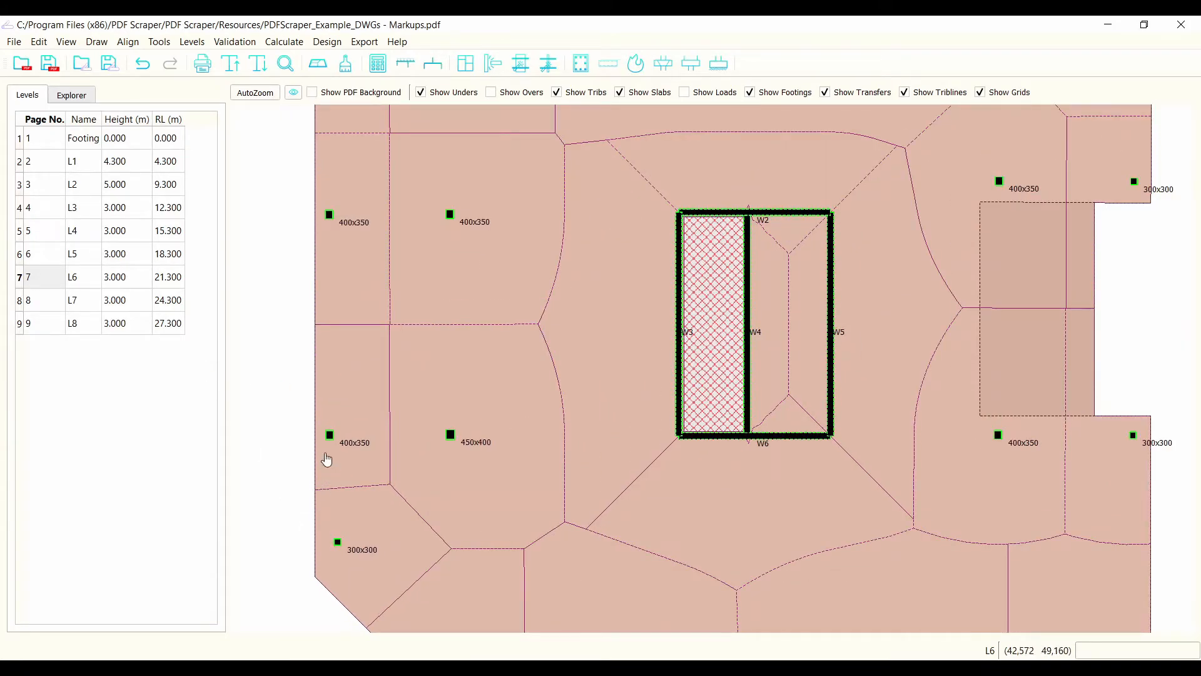
scroll(323, 452, down, 1)
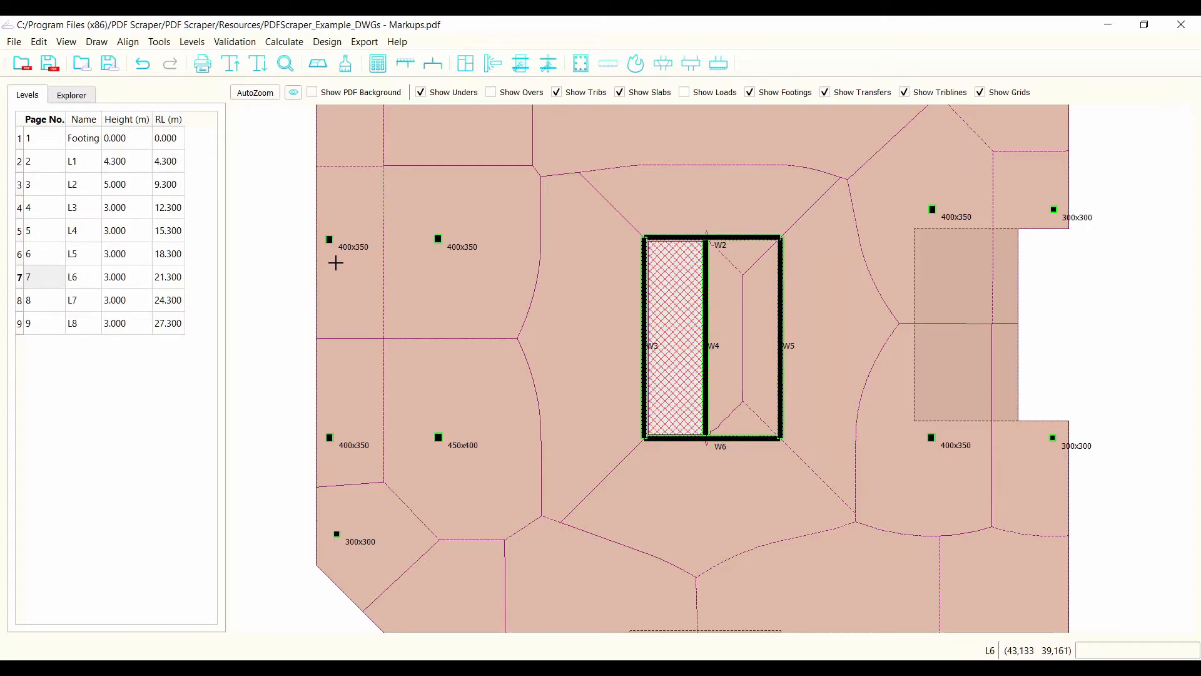
- Open the properties of column C15 on level L6 and check its available column types
click(437, 240)
scroll(440, 239, up, 5)
double_click(442, 258)
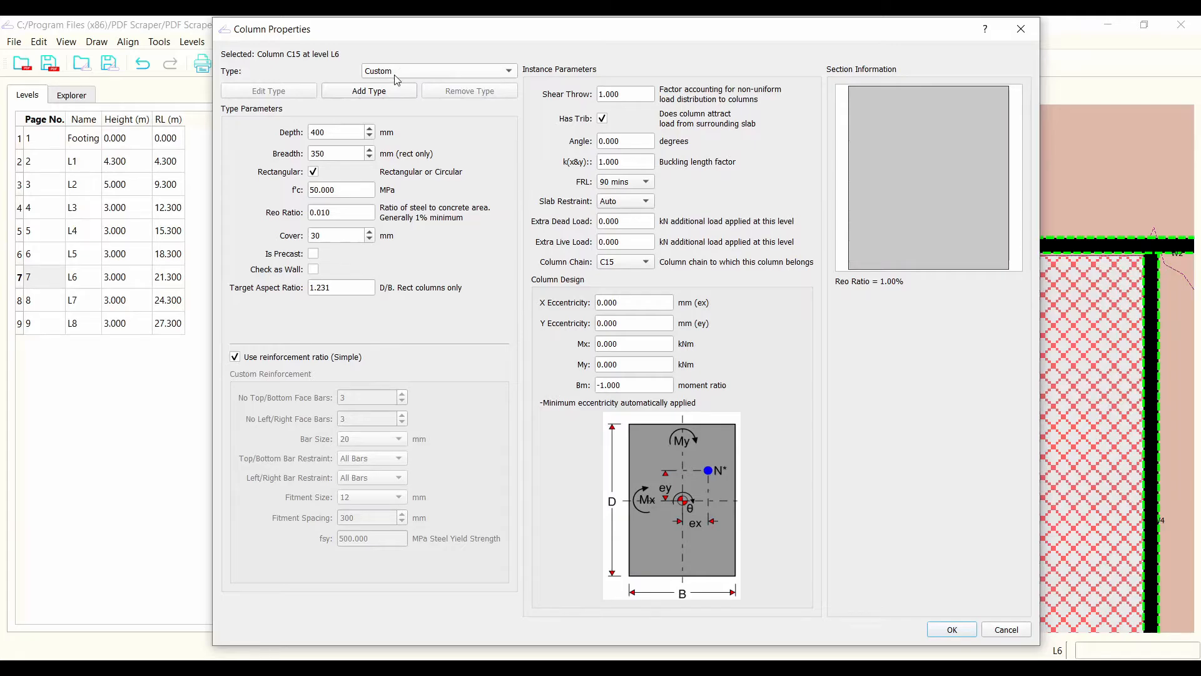
click(463, 77)
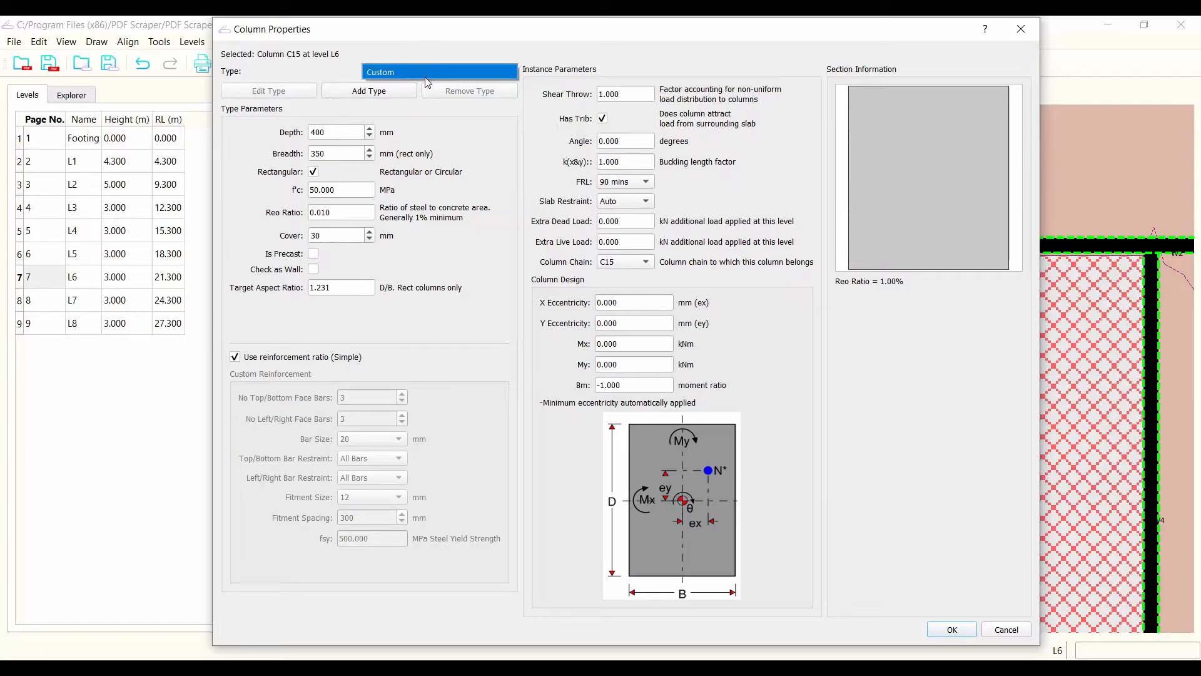
click(327, 60)
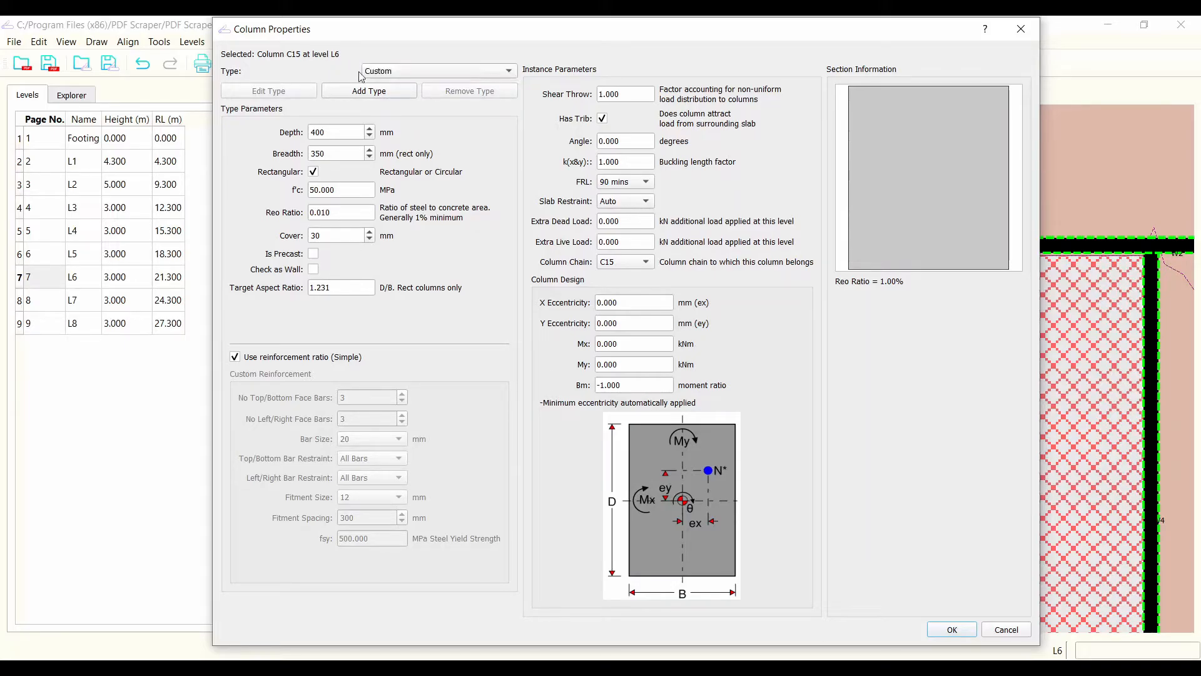
- Add a rectangular column type 400 mm deep and 400 mm wide with a target aspect ratio of 1.000
click(387, 94)
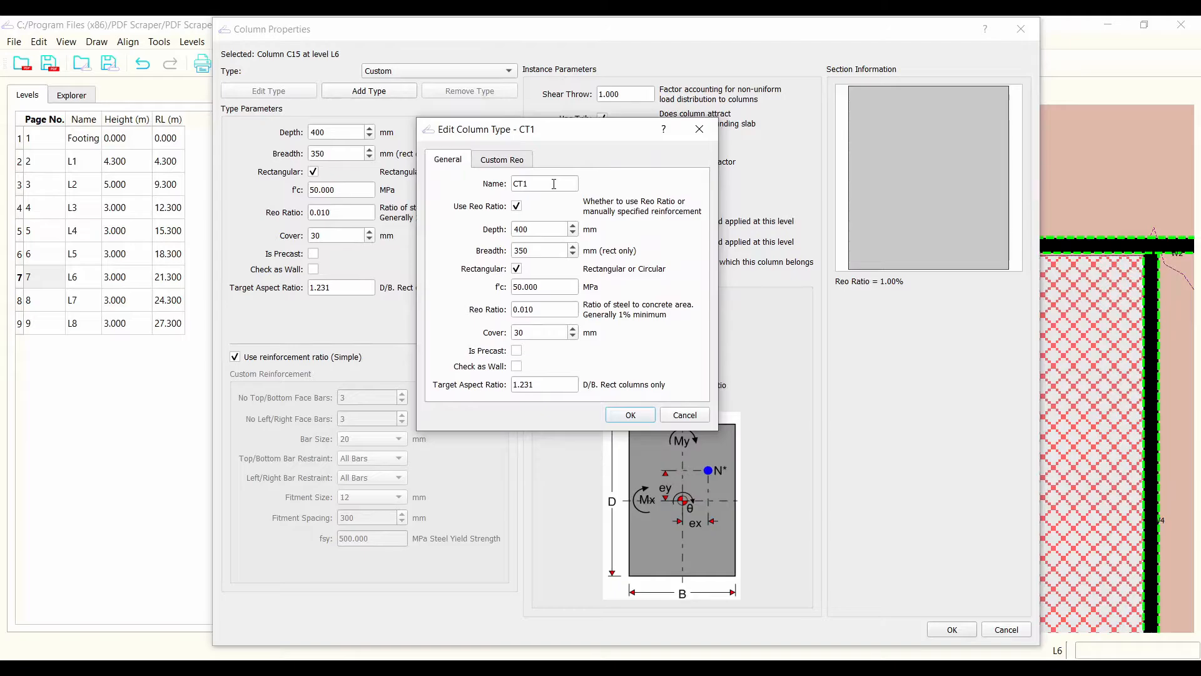
drag(541, 230, 466, 229)
drag(539, 252, 491, 245)
text(4)
double_click(531, 309)
click(540, 309)
double_click(549, 387)
text(1.000)
- Check the new column type's custom reinforcement settings, name the type MyType1 and save it
click(499, 160)
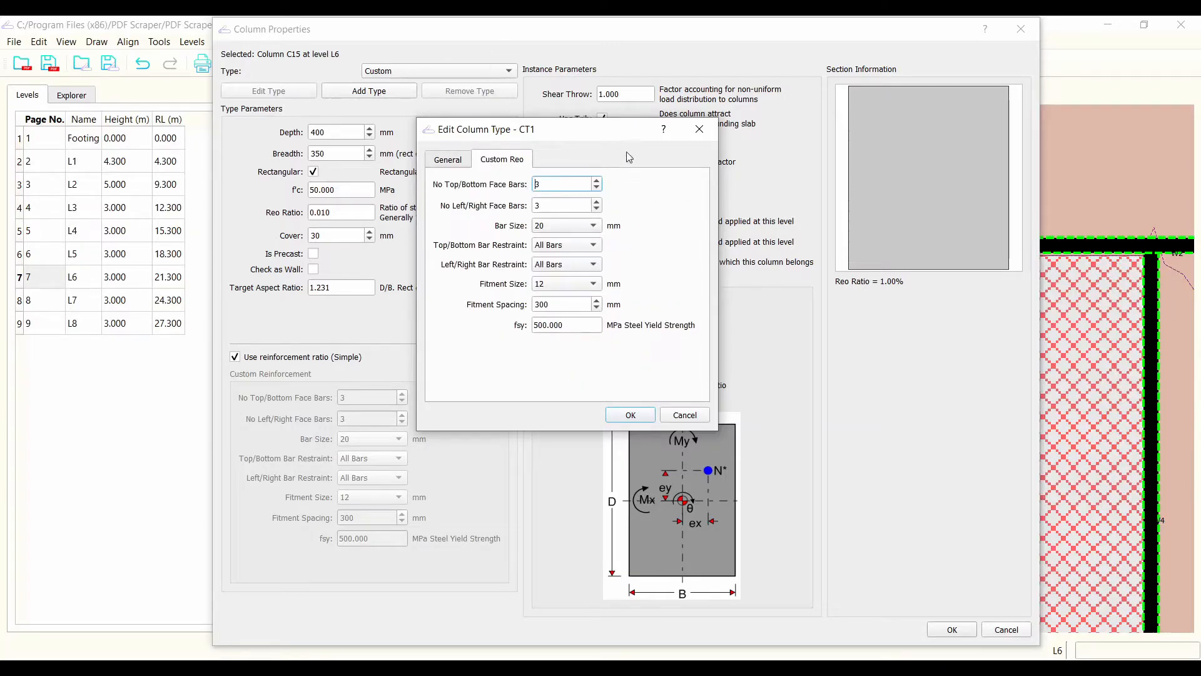
drag(602, 137, 599, 142)
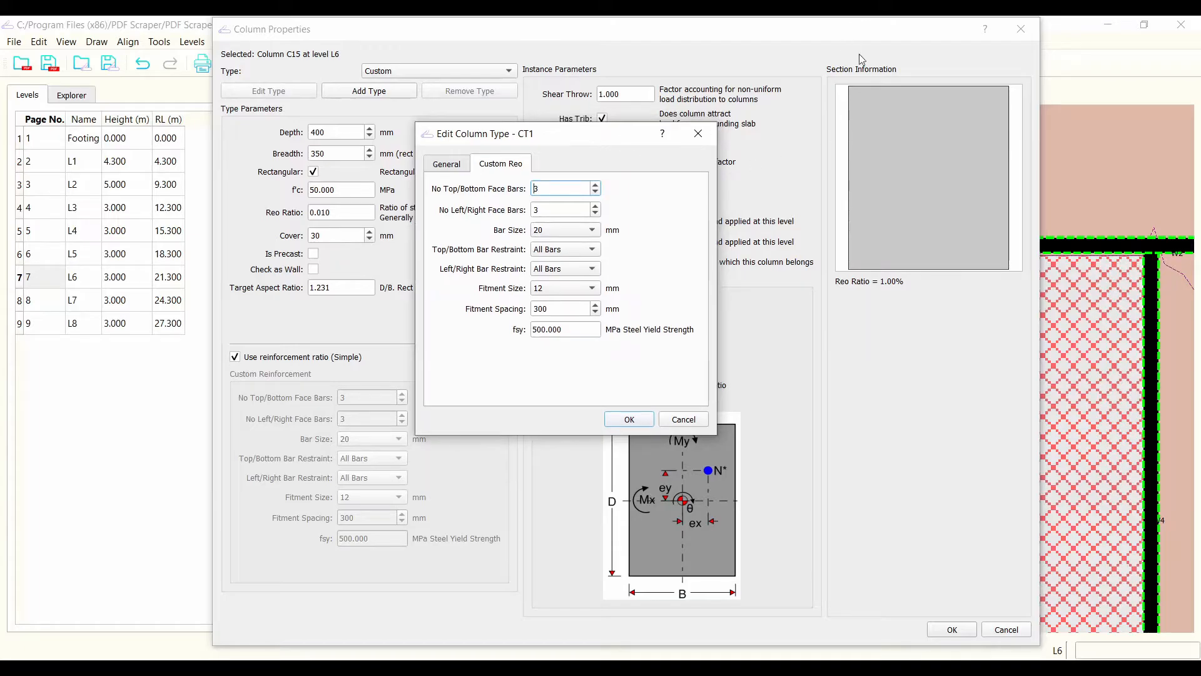
click(448, 164)
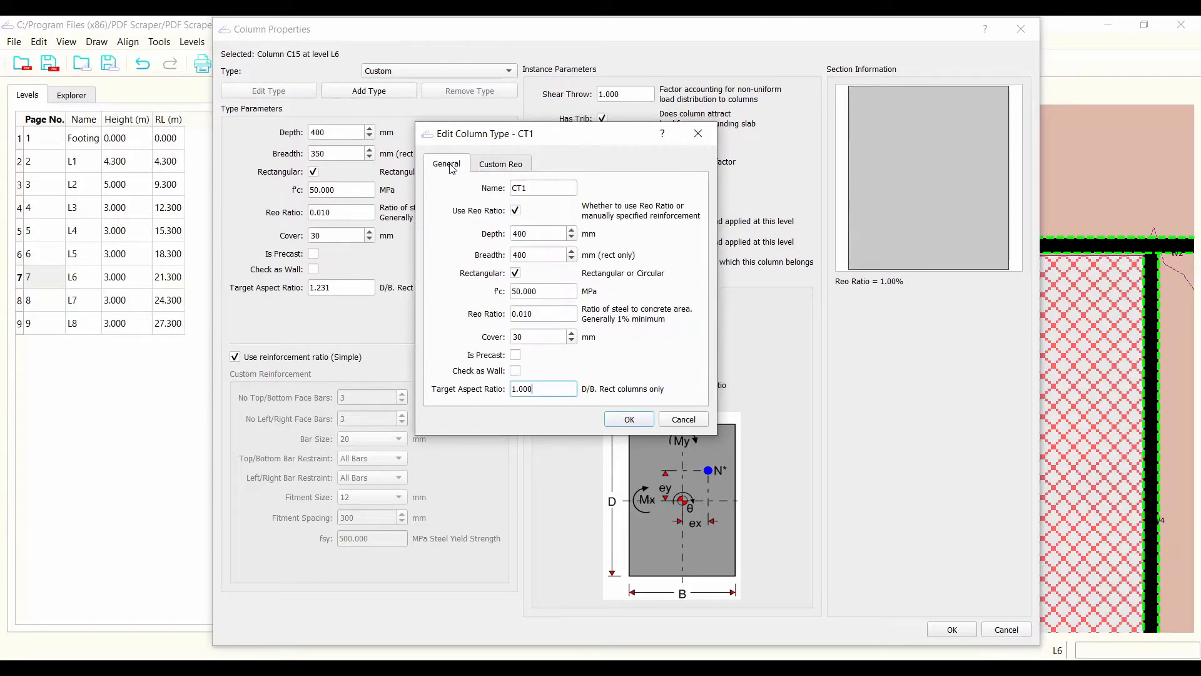
double_click(544, 191)
text(C)
key(BackSpace)
text(MyType)
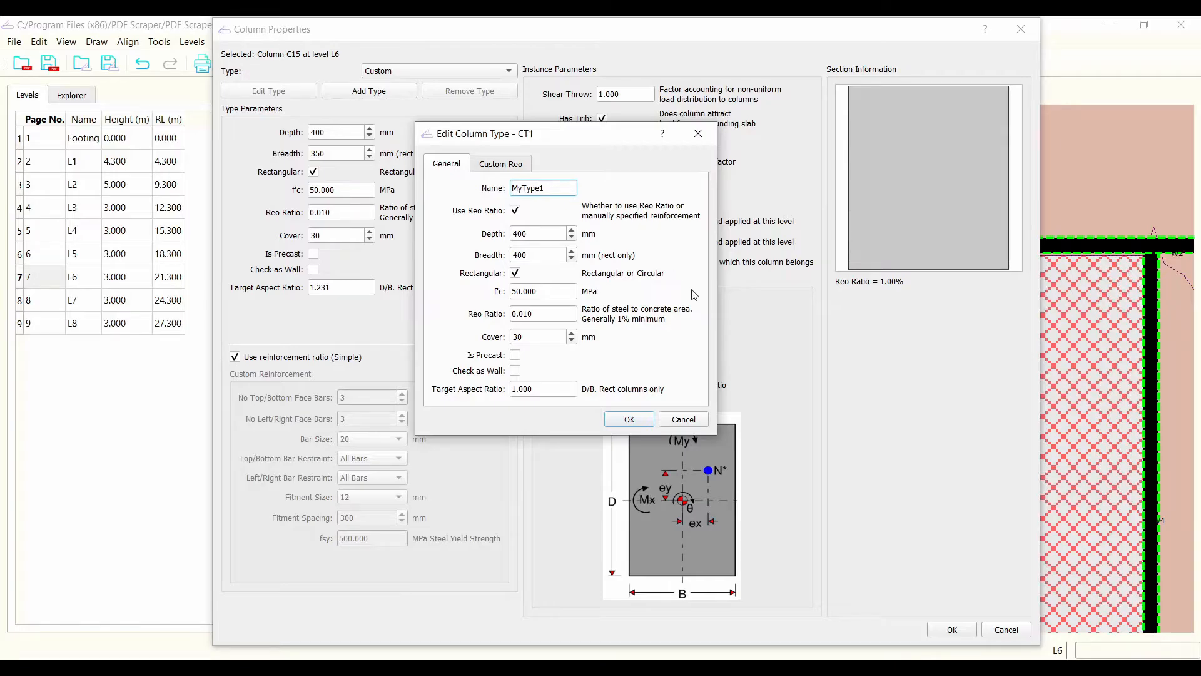
click(629, 419)
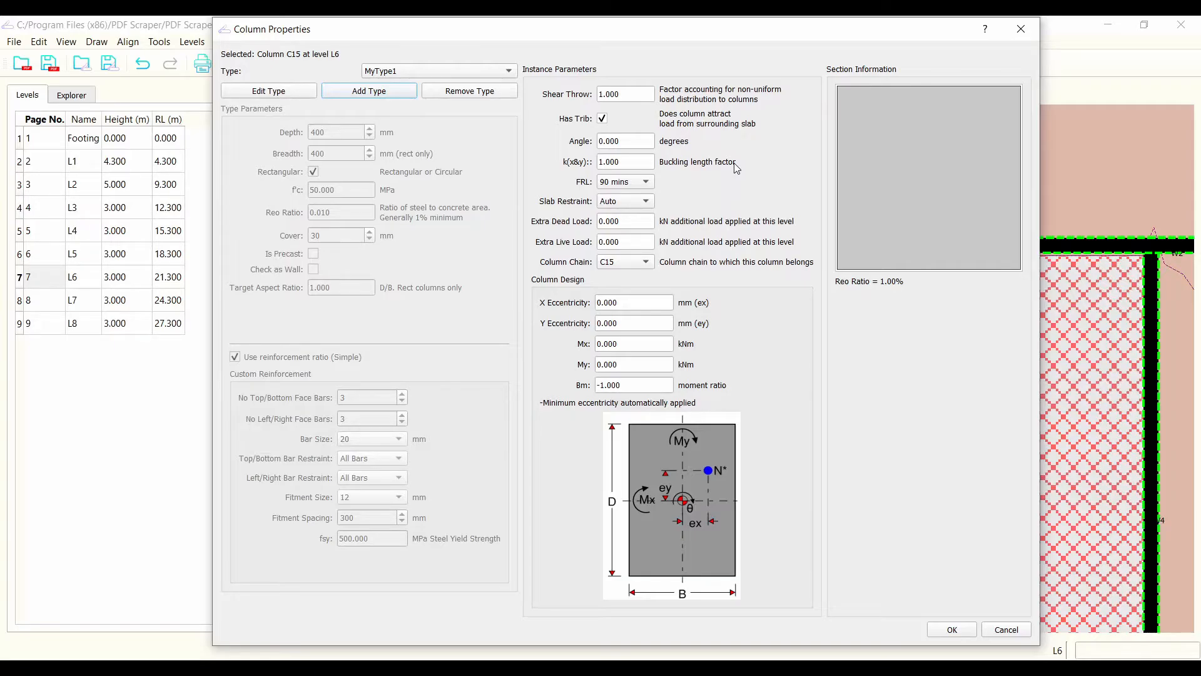
- Apply the MyType1 column type to column C15
mouse_move(691, 36)
mouse_down()
mouse_move(140, 51)
mouse_move(155, 48)
mouse_up()
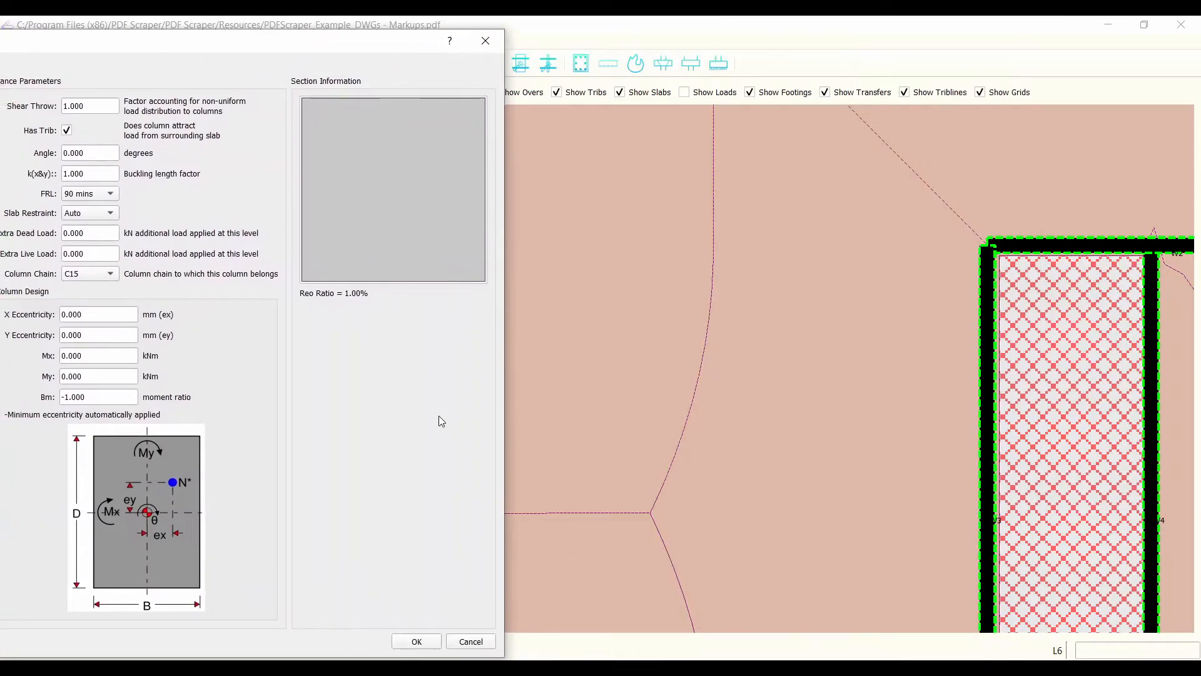
drag(258, 37, 780, 37)
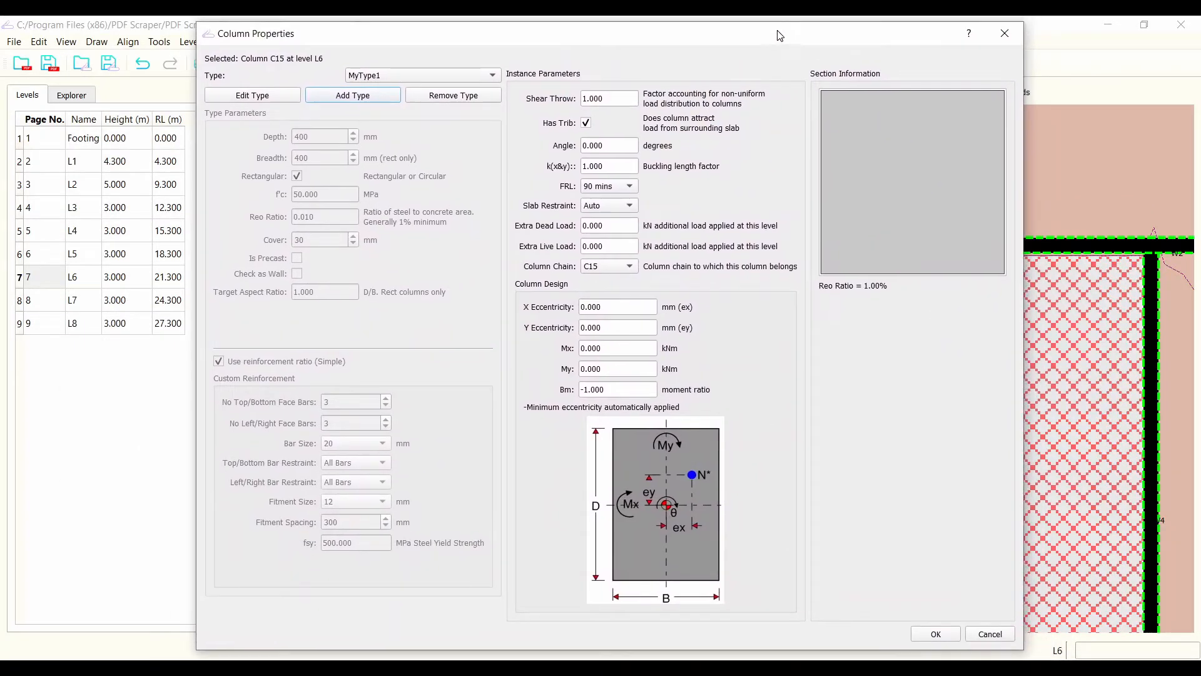
click(935, 633)
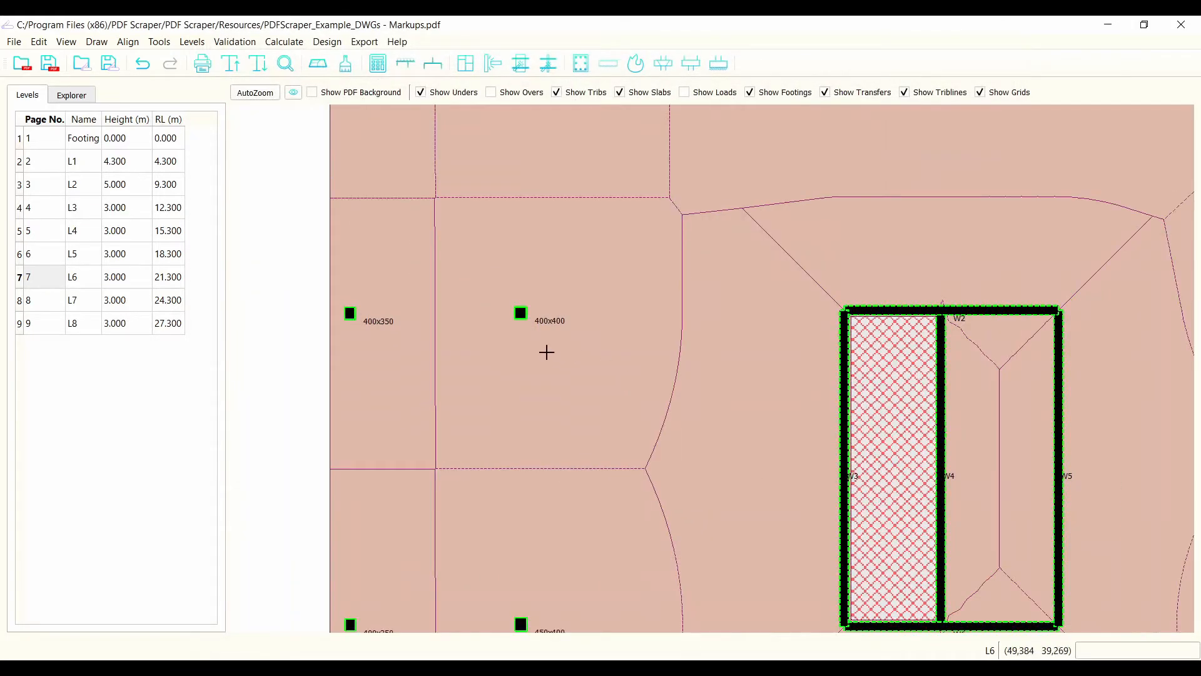
- Label the columns by type instead of size
click(293, 92)
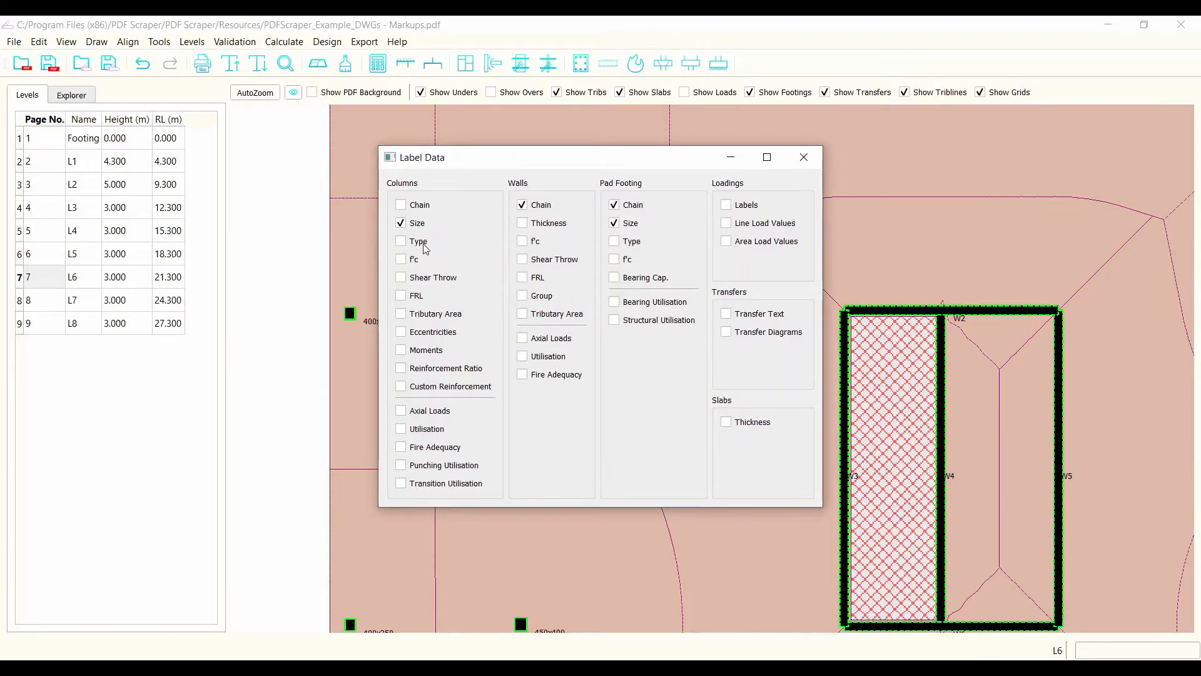
click(401, 241)
click(403, 224)
click(804, 157)
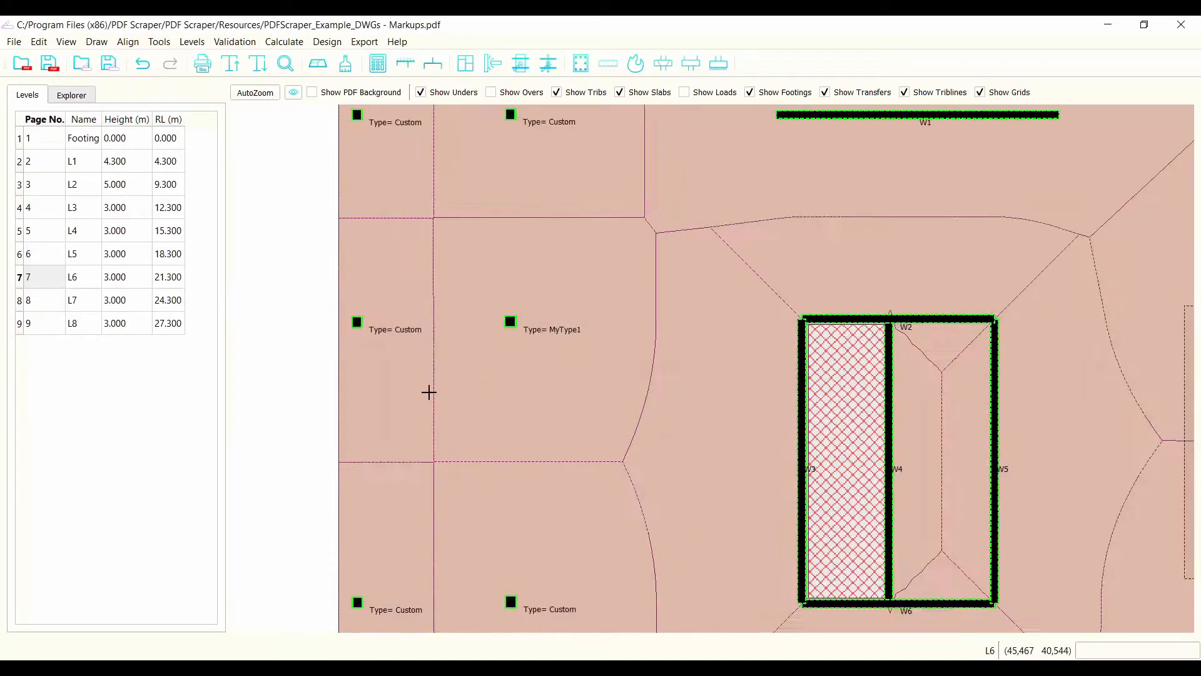
scroll(429, 392, down, 4)
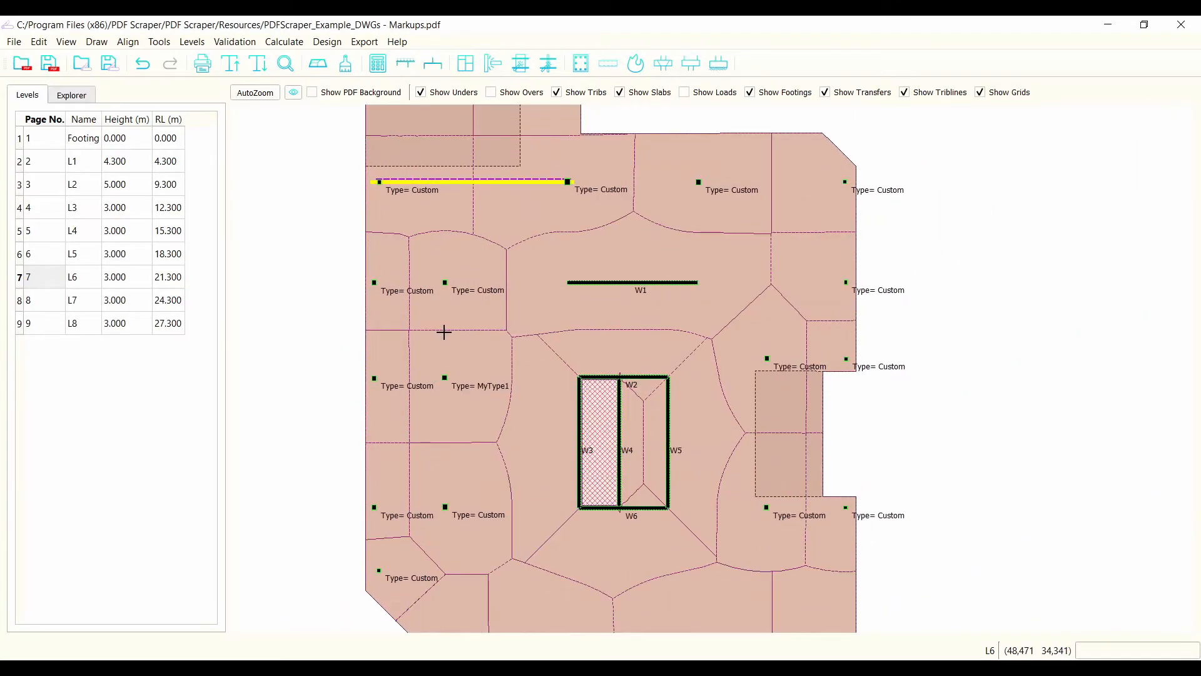
scroll(443, 332, down, 1)
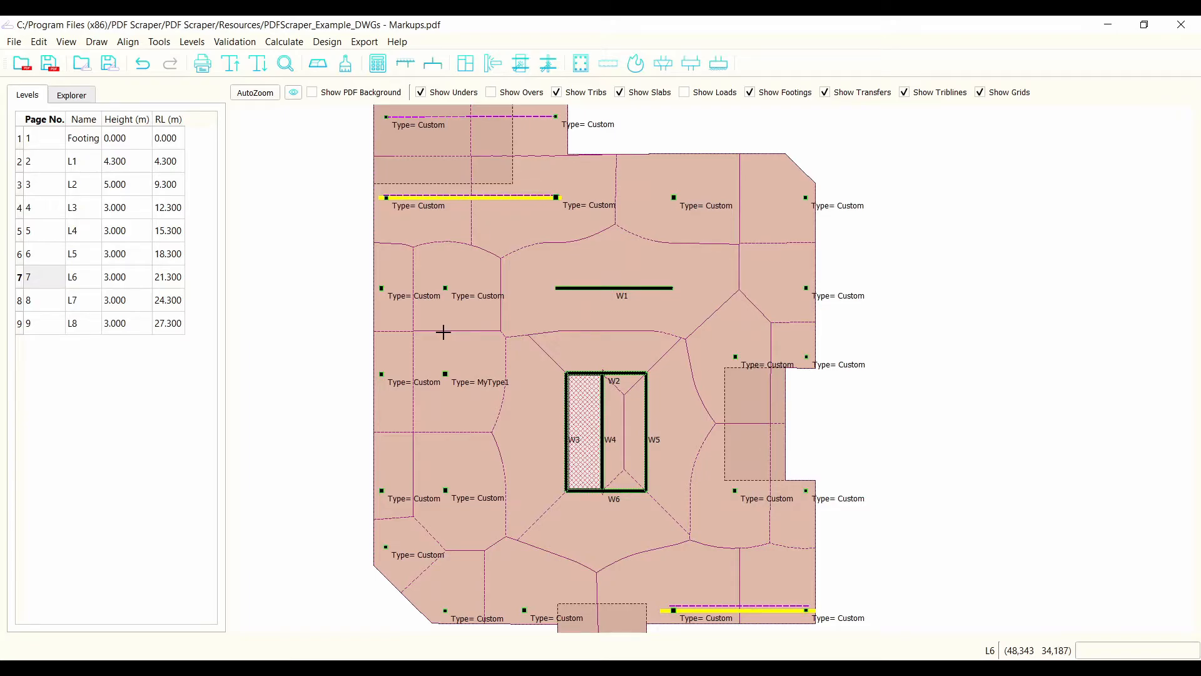
- Select the MyType1 column and set the column labels to show both size and type
scroll(442, 332, up, 2)
click(447, 389)
scroll(448, 389, up, 2)
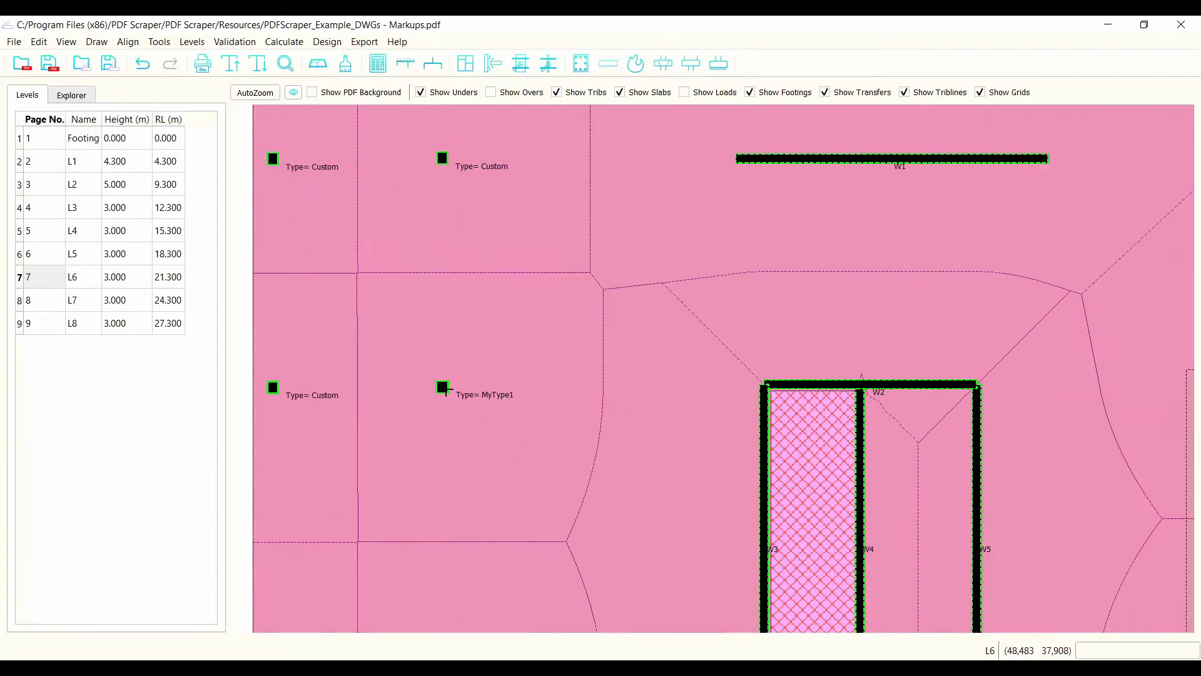
click(442, 387)
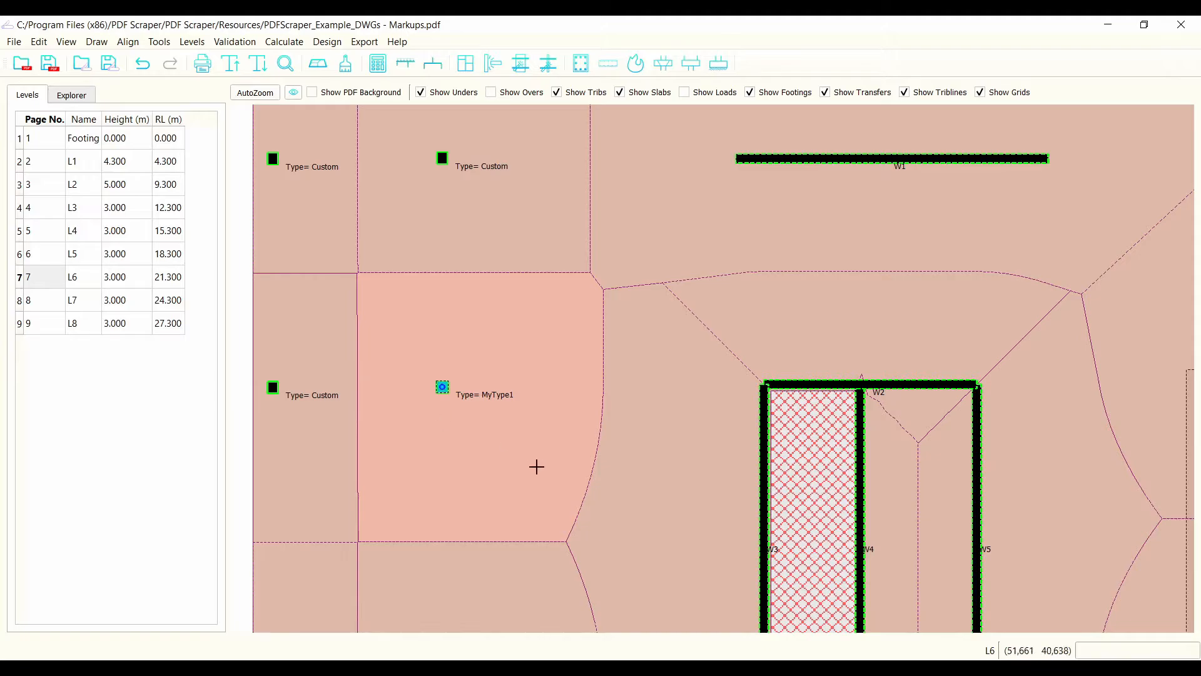
click(295, 94)
click(400, 240)
click(401, 223)
click(401, 241)
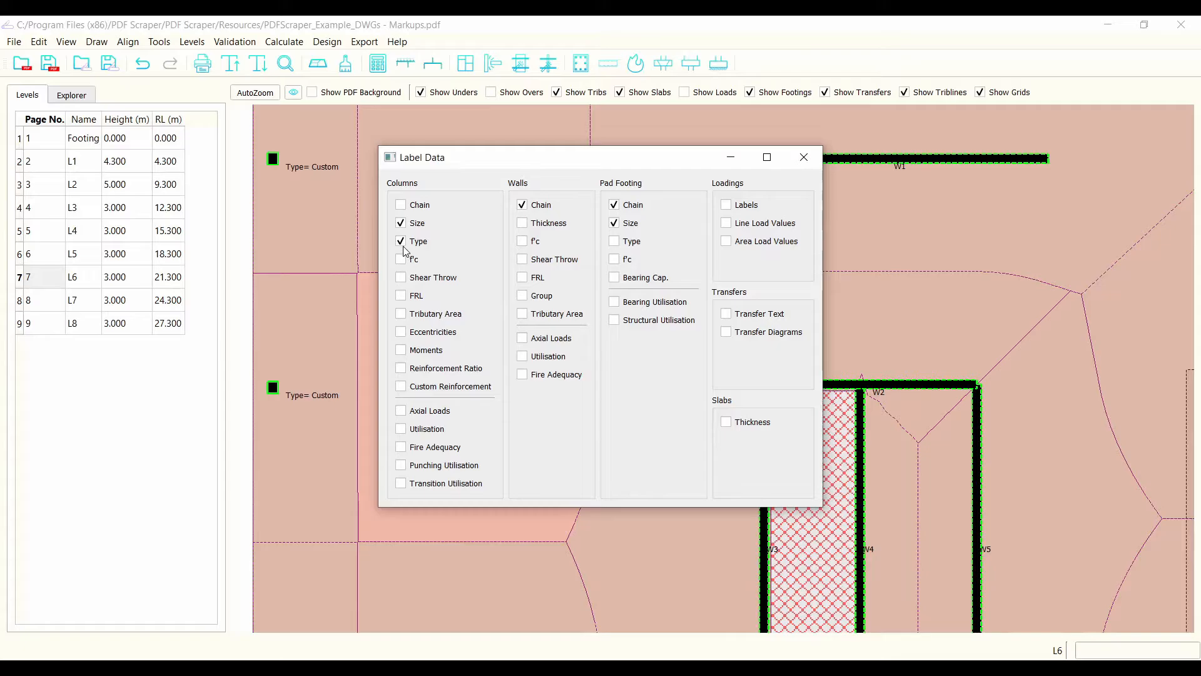
click(804, 157)
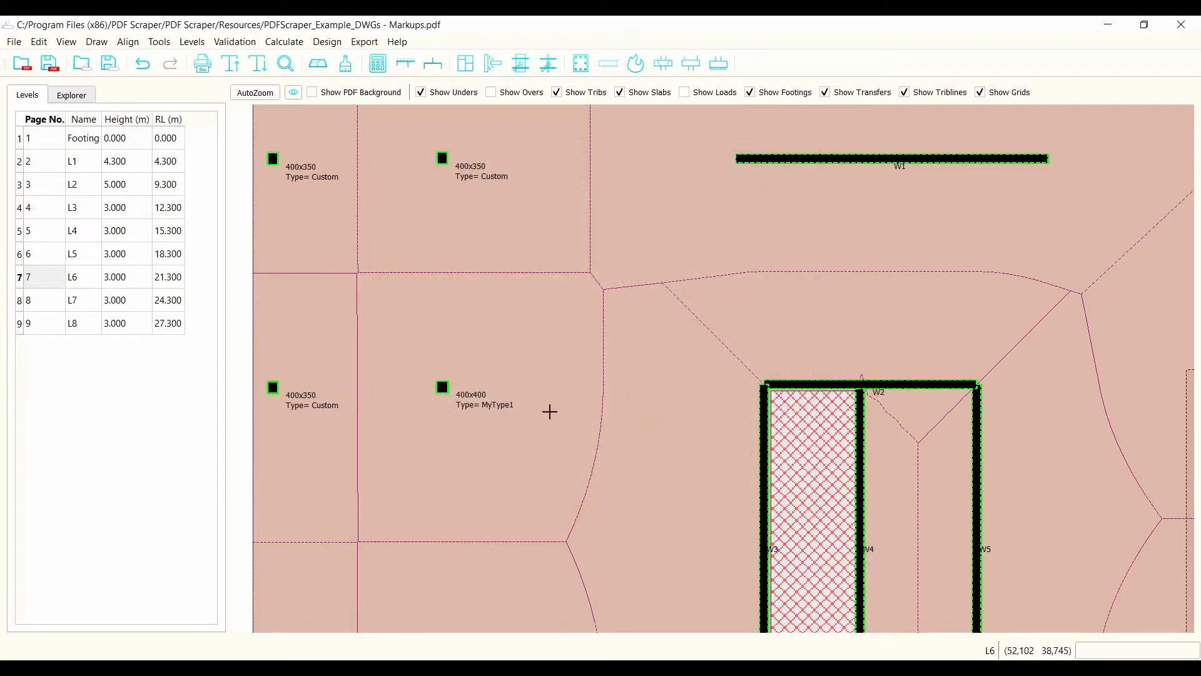
- Match MyType1 from column C15 to the inner column in line with W1, the 450x400 column beyond W1 and the 400x350 column right of W2
scroll(549, 411, down, 2)
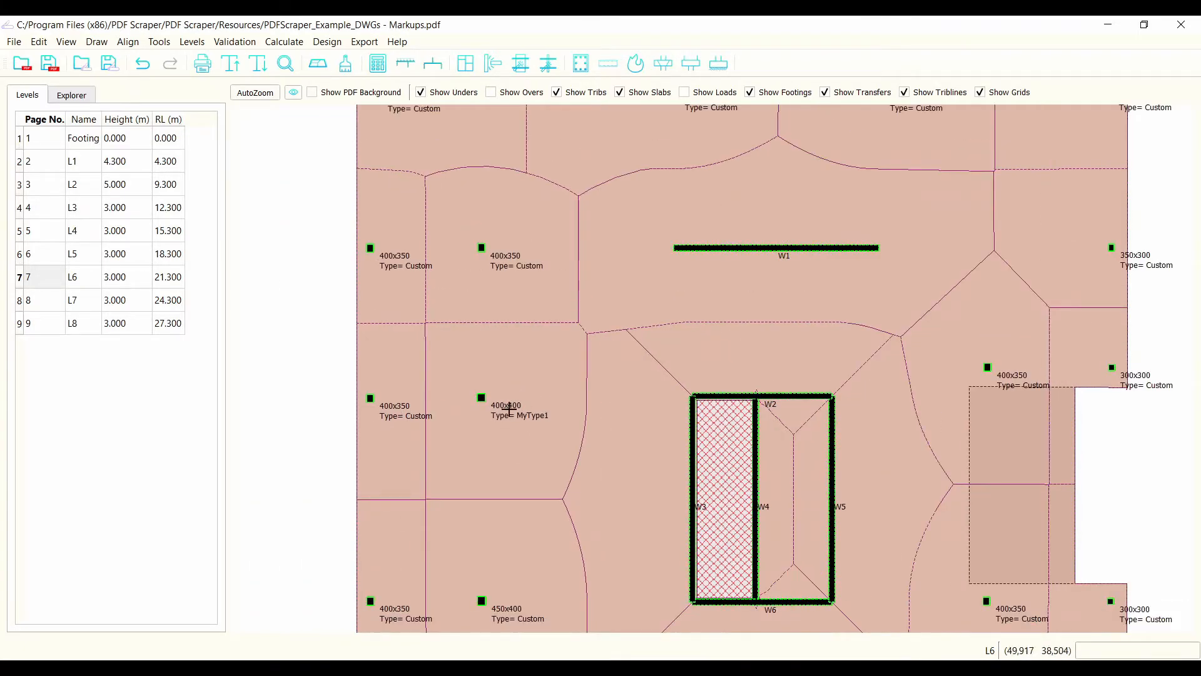
scroll(509, 407, up, 2)
click(467, 397)
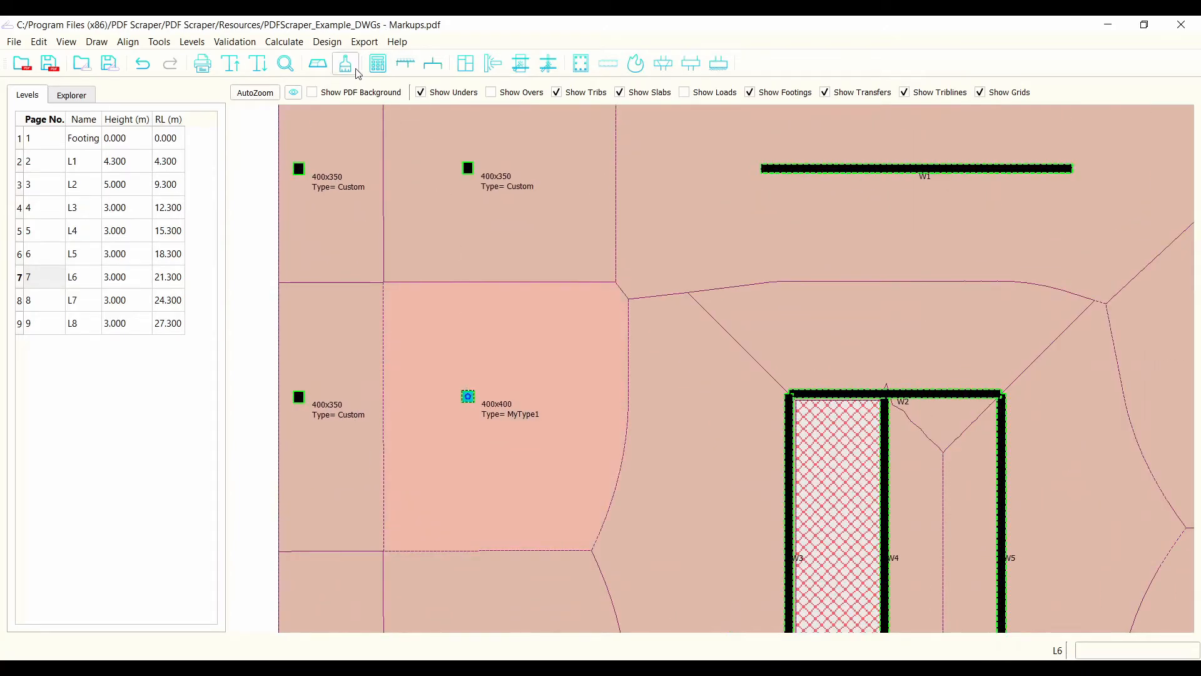
click(470, 179)
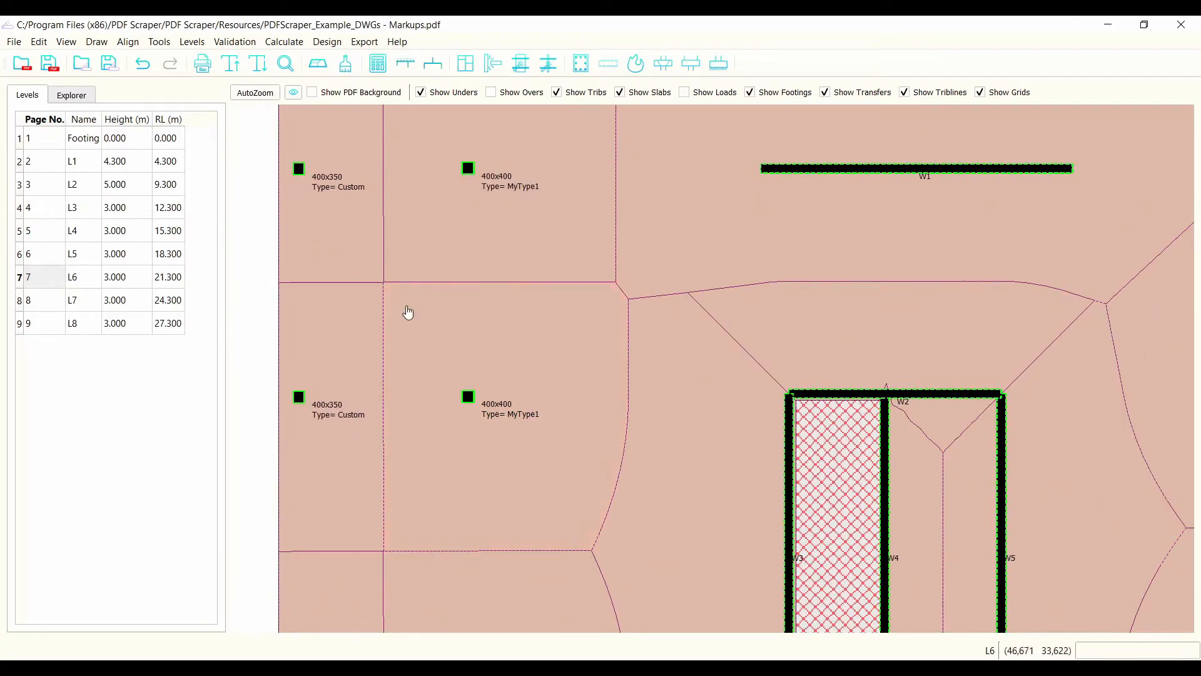
scroll(617, 340, down, 3)
scroll(650, 195, up, 2)
click(648, 192)
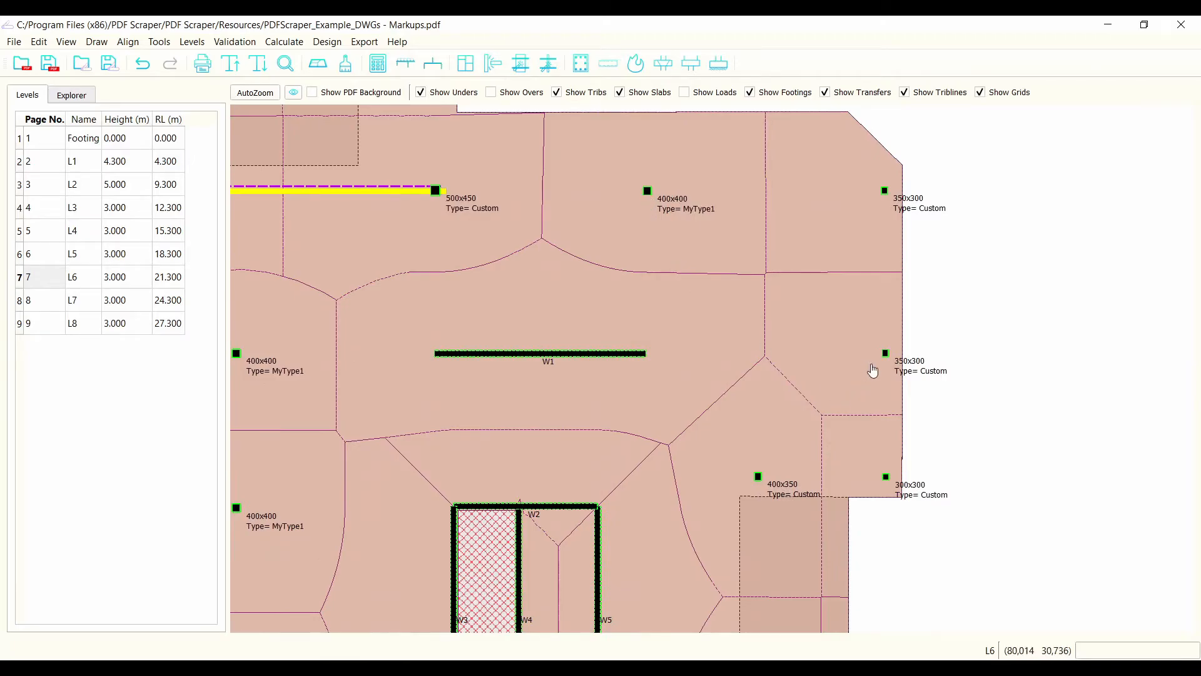
click(758, 479)
scroll(782, 456, down, 3)
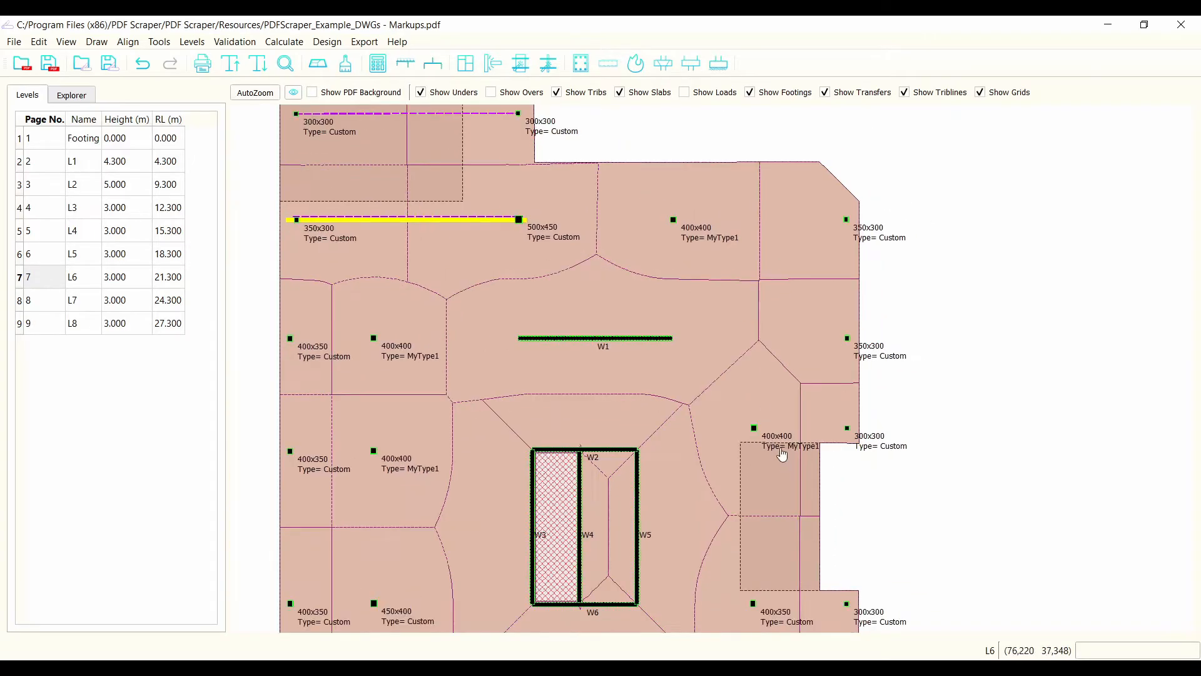
scroll(778, 456, up, 5)
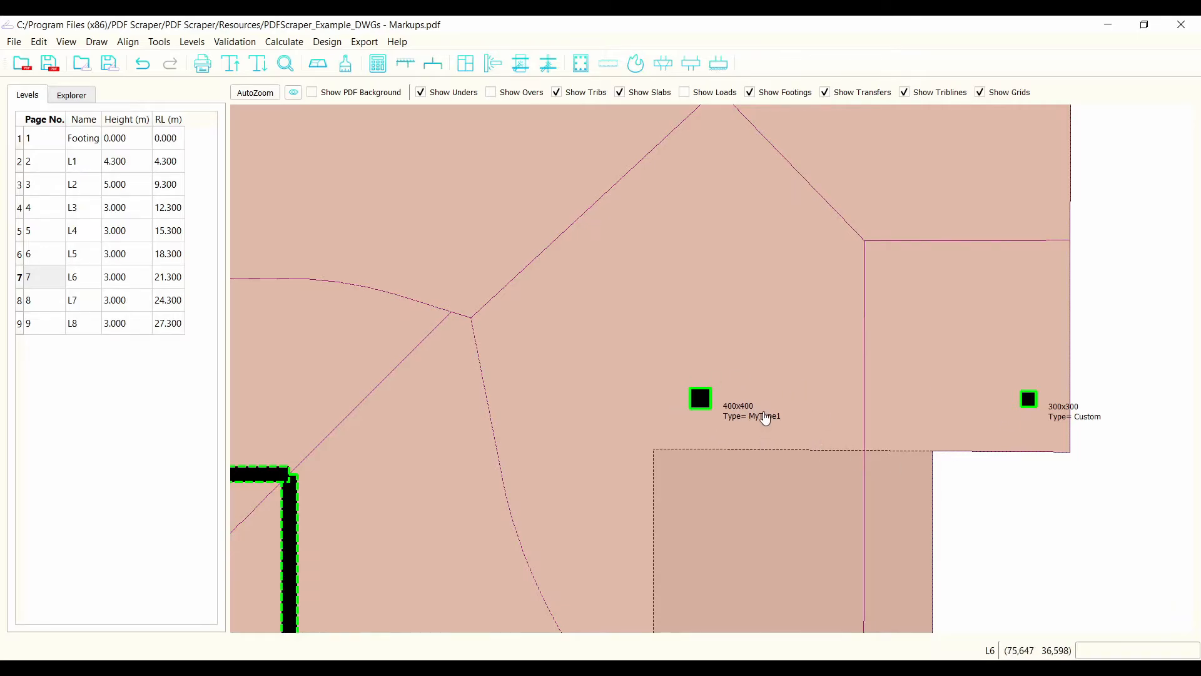
- Match MyType1 to the 400x350 column right of W6, the two columns left of W6 and the column at the chamfered slab corner
scroll(775, 375, down, 3)
scroll(769, 551, up, 3)
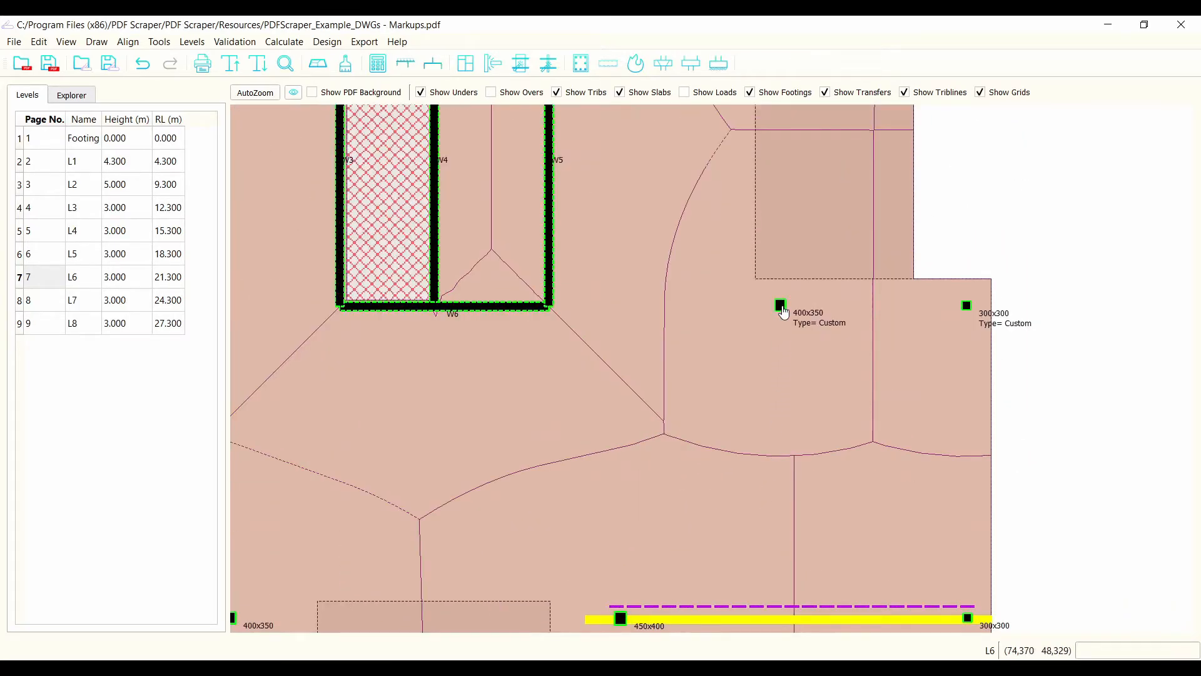
scroll(782, 325, down, 2)
scroll(563, 376, up, 2)
scroll(564, 376, up, 1)
click(428, 293)
click(279, 297)
click(290, 426)
scroll(403, 430, down, 1)
scroll(289, 370, down, 1)
scroll(317, 407, up, 2)
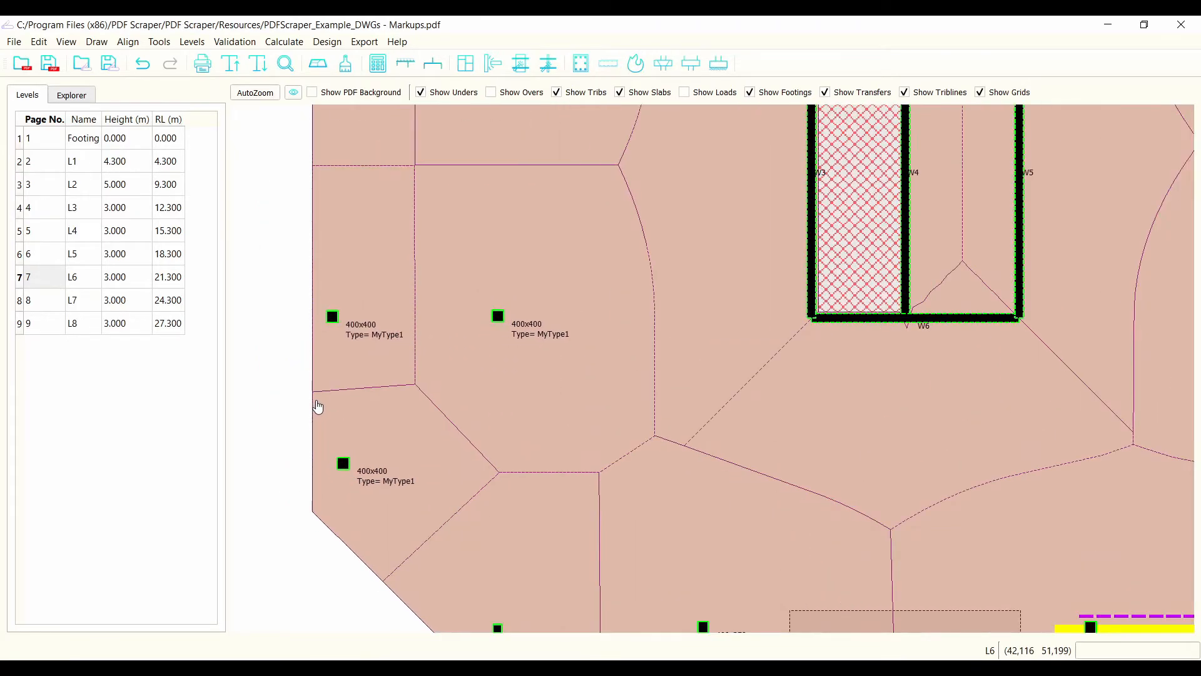
scroll(405, 427, down, 4)
scroll(441, 400, down, 1)
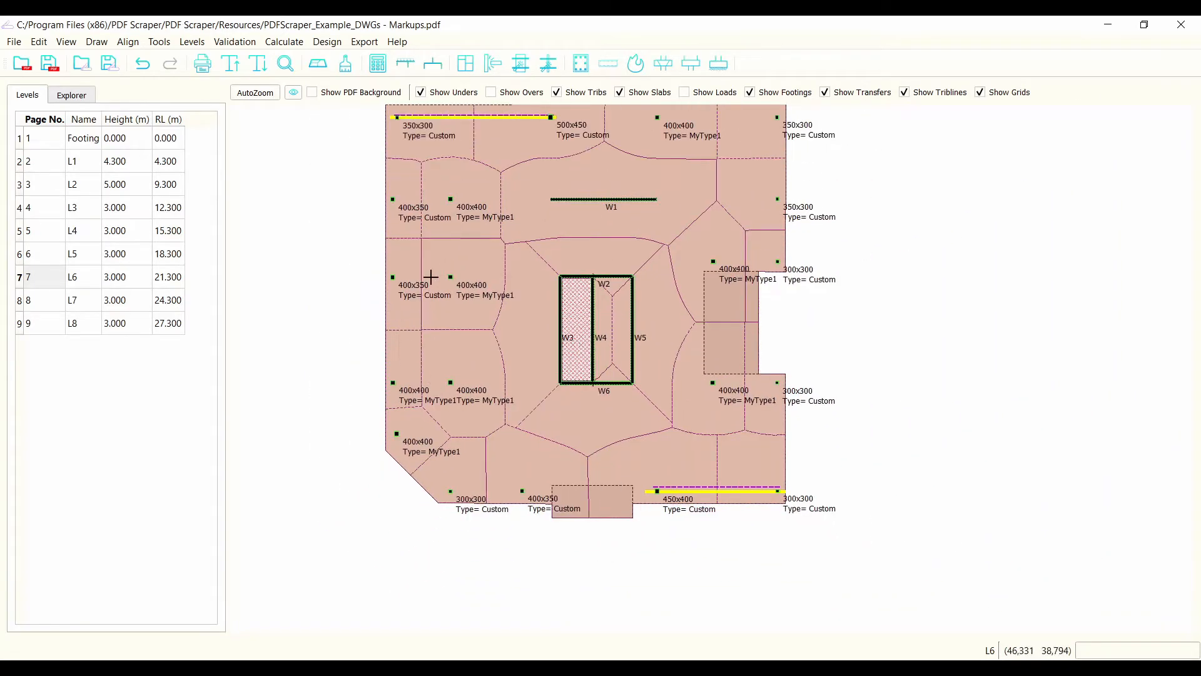
scroll(390, 180, up, 2)
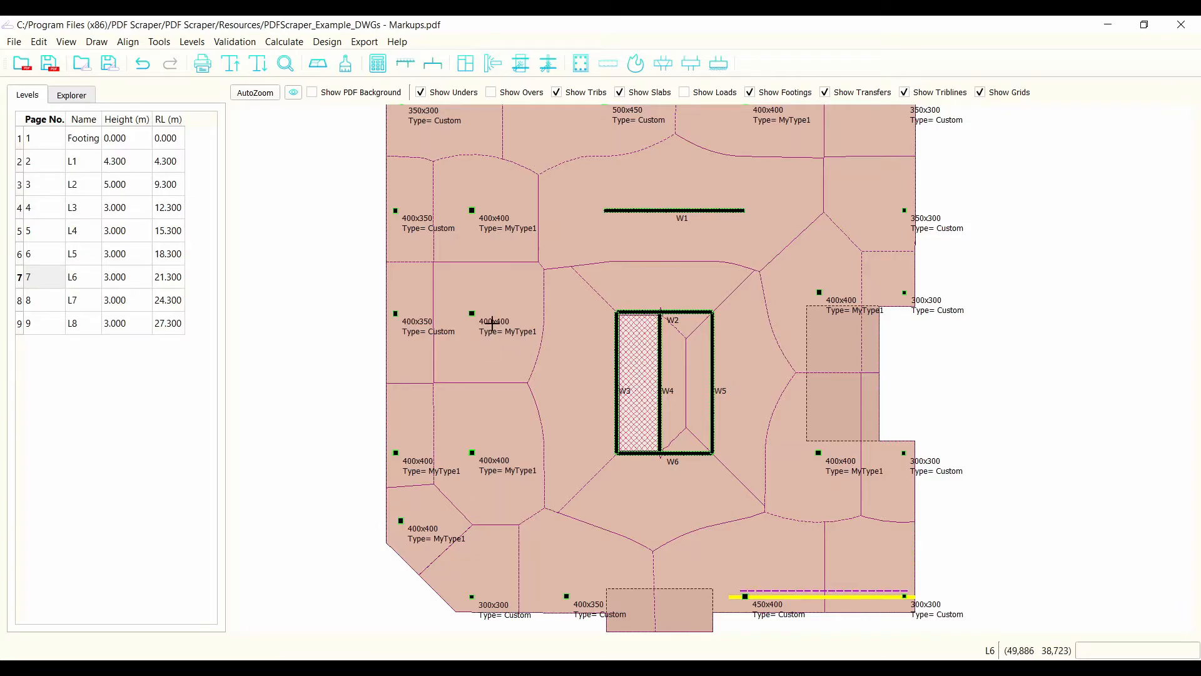
- Edit the MyType1 column type from column C15's properties, setting its depth and breadth to 500 mm
scroll(469, 310, up, 1)
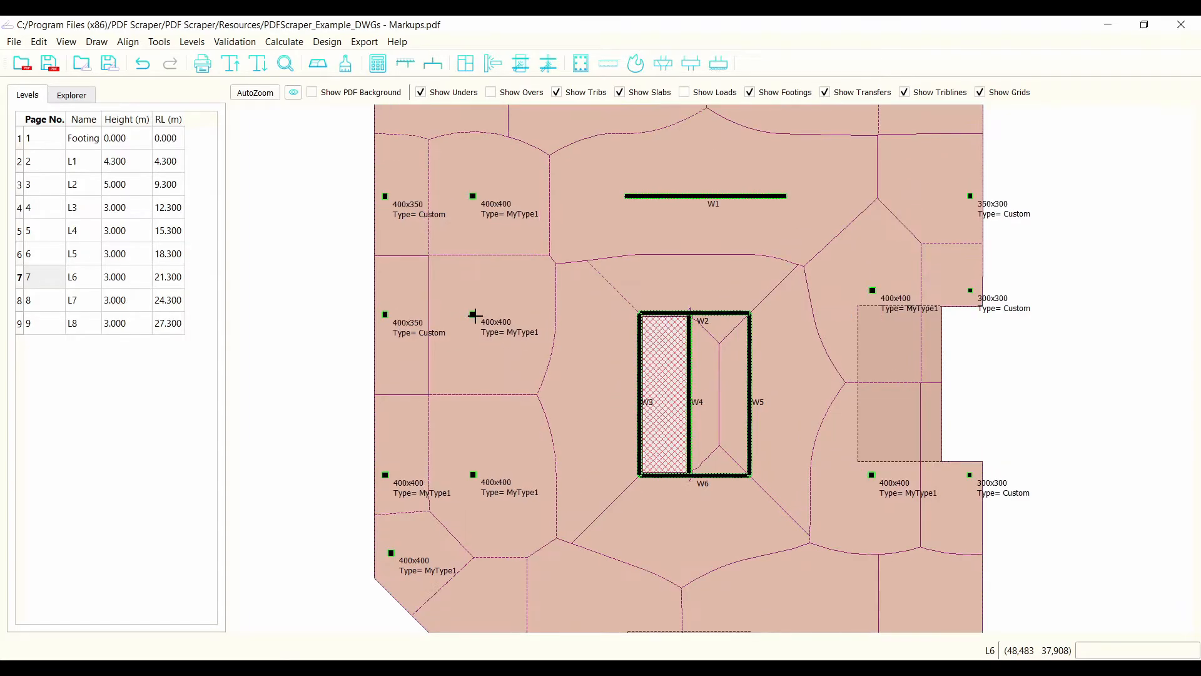
scroll(797, 399, down, 7)
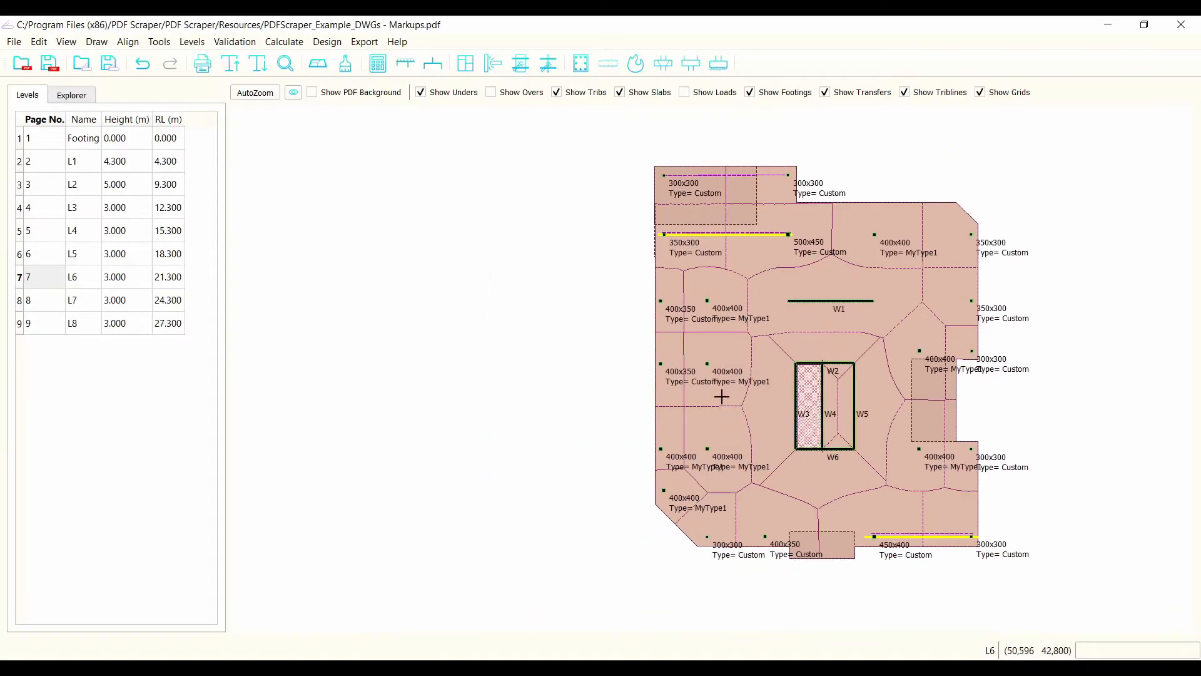
scroll(719, 348, up, 6)
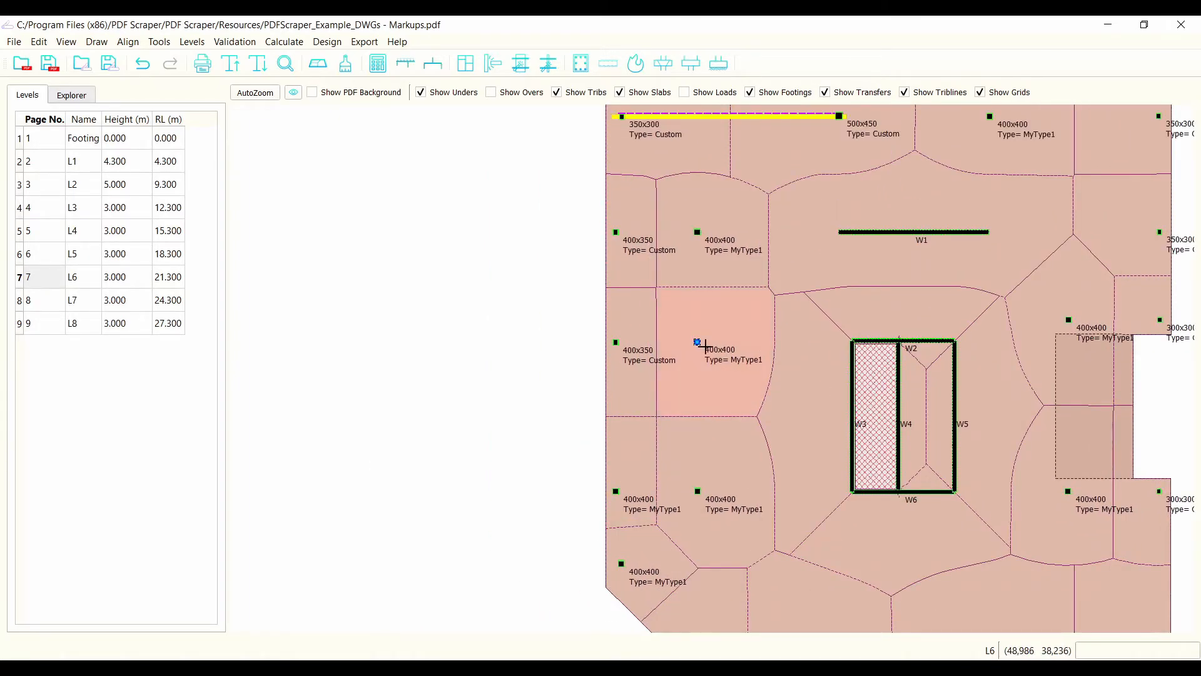
double_click(697, 342)
drag(405, 36, 181, 35)
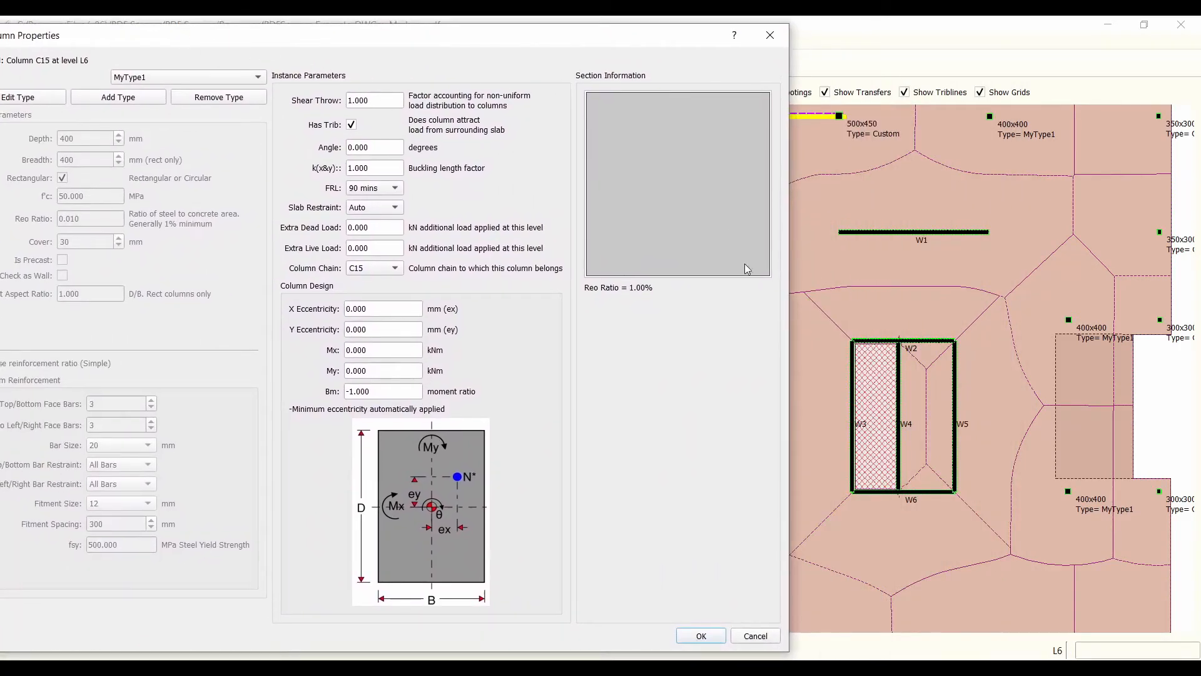
drag(67, 45, 262, 56)
click(303, 106)
click(169, 113)
click(181, 124)
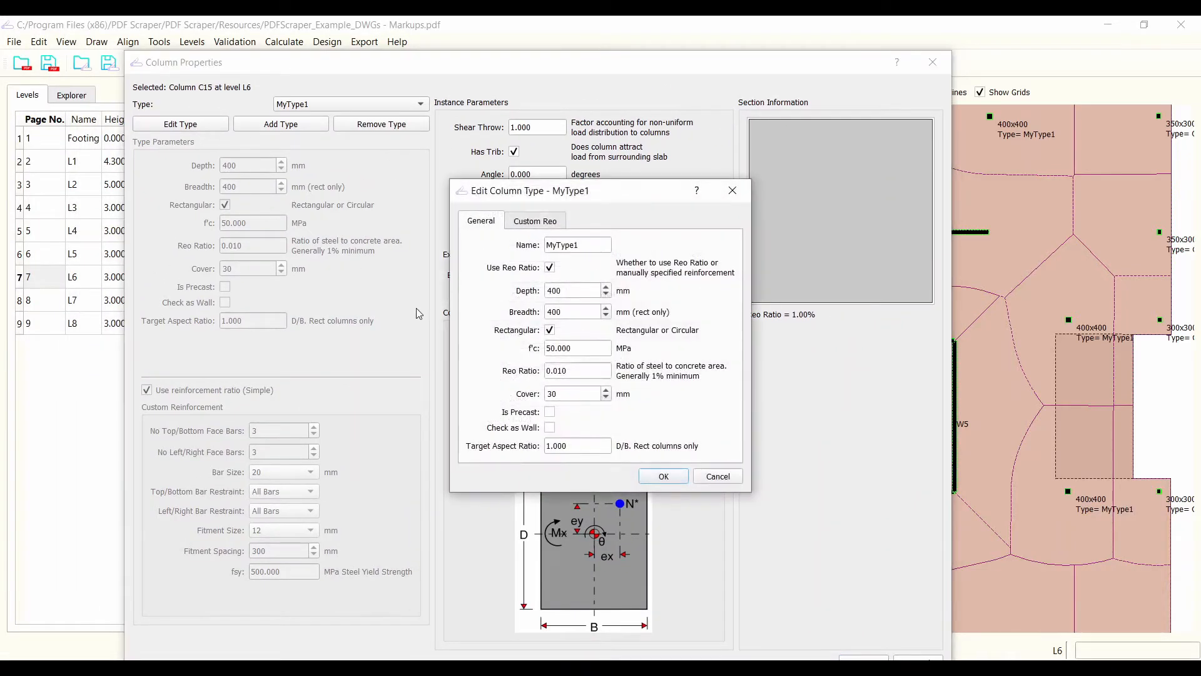
double_click(574, 292)
text(500)
double_click(583, 313)
text(50)
click(664, 477)
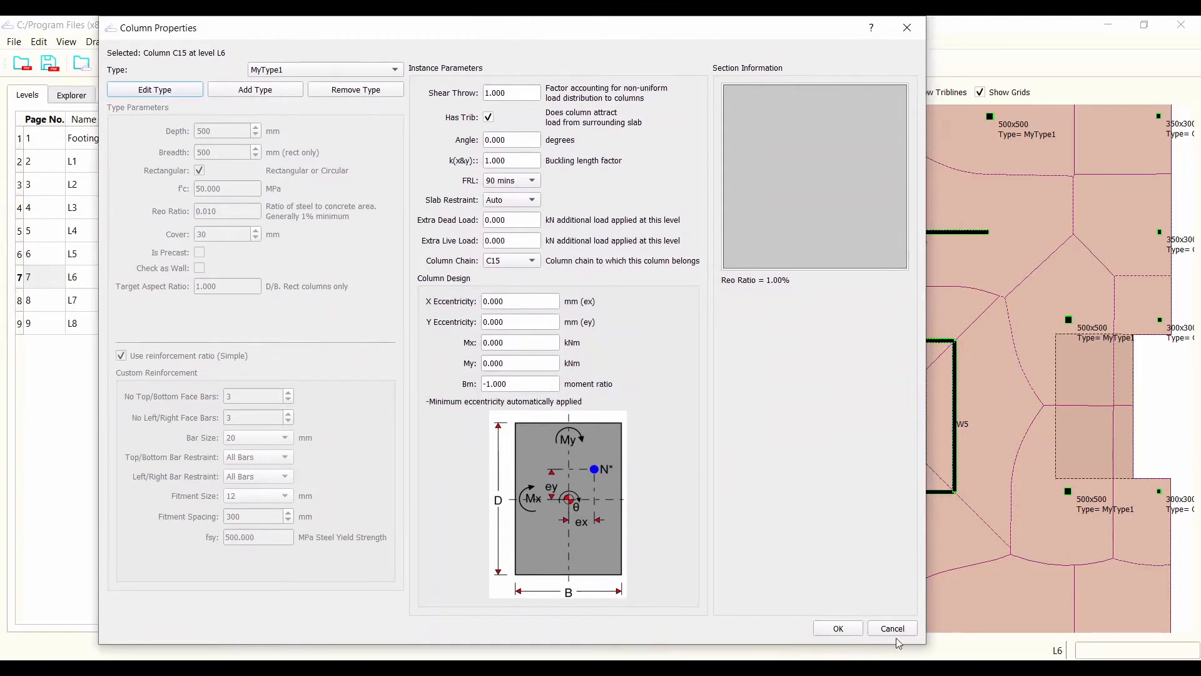
click(838, 628)
- Examine the level L6 plan to check the sizes of all columns that use MyType1
scroll(797, 428, up, 1)
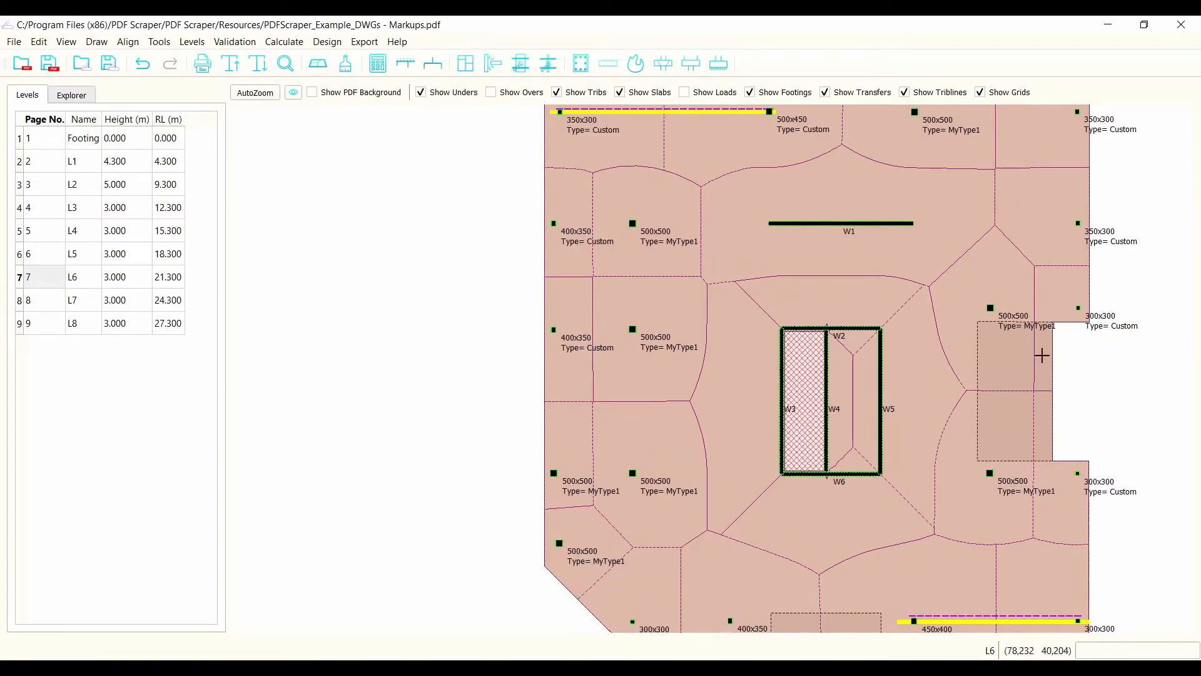
scroll(968, 261, down, 1)
scroll(970, 131, up, 1)
scroll(969, 131, up, 1)
scroll(898, 175, down, 4)
scroll(665, 399, up, 2)
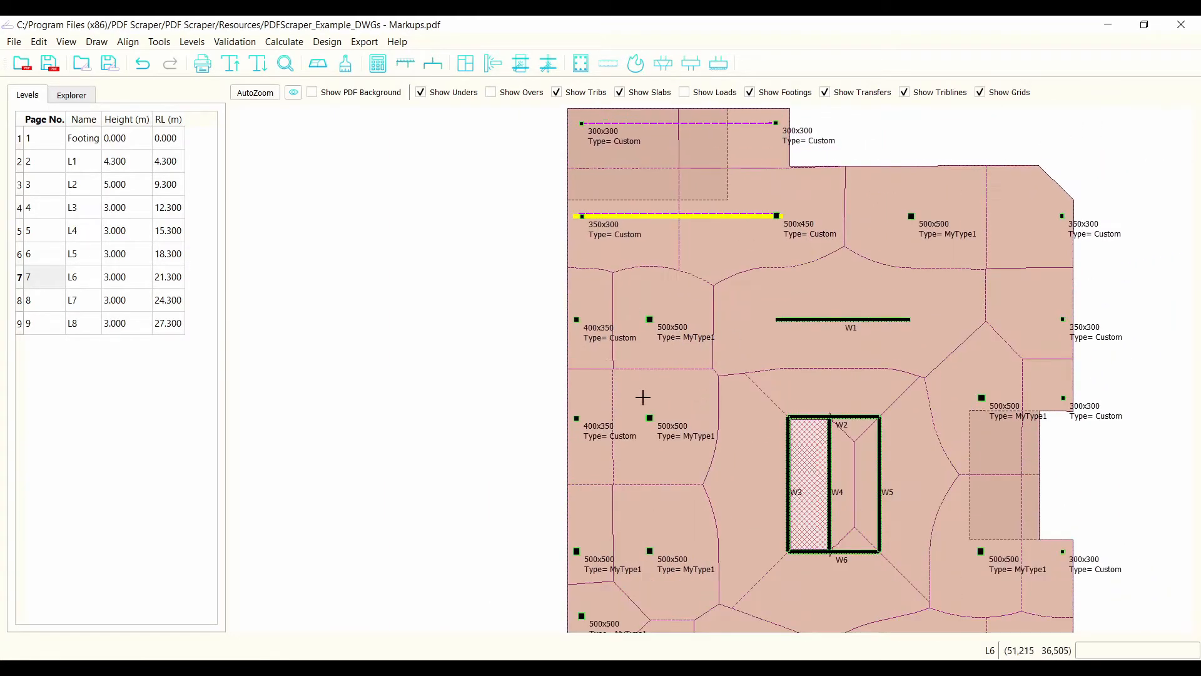
scroll(584, 375, down, 2)
scroll(613, 343, up, 1)
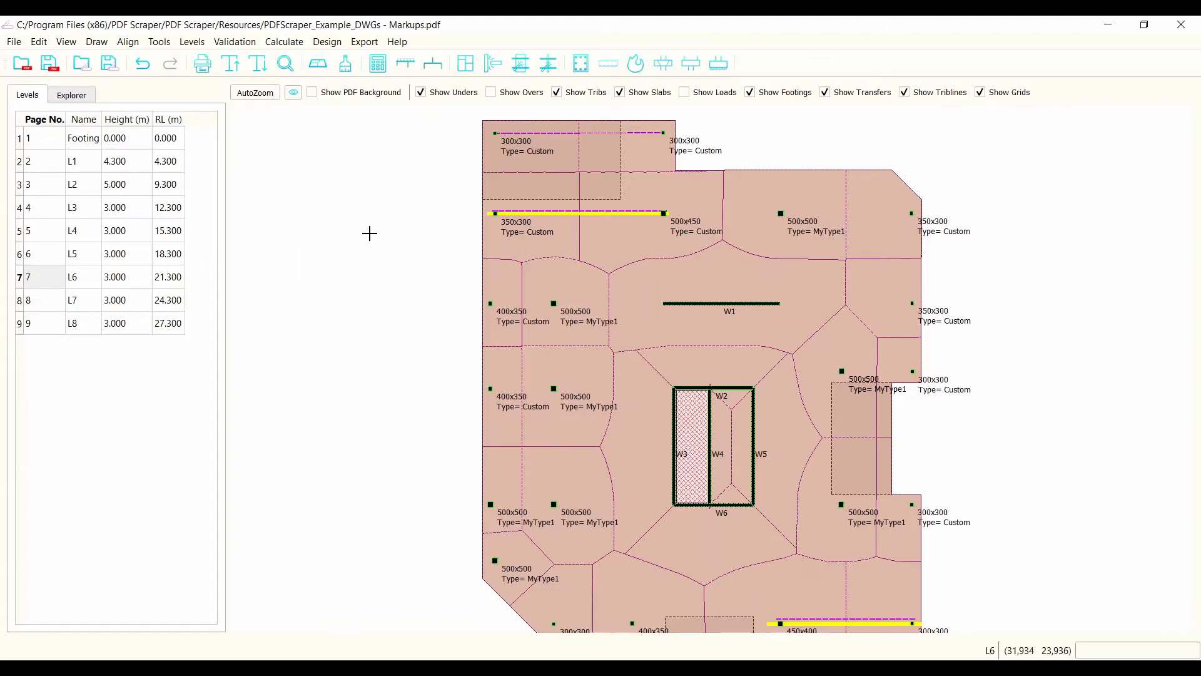
- Display the Footing level and view the pad properties of footing C10 without changing them
click(55, 146)
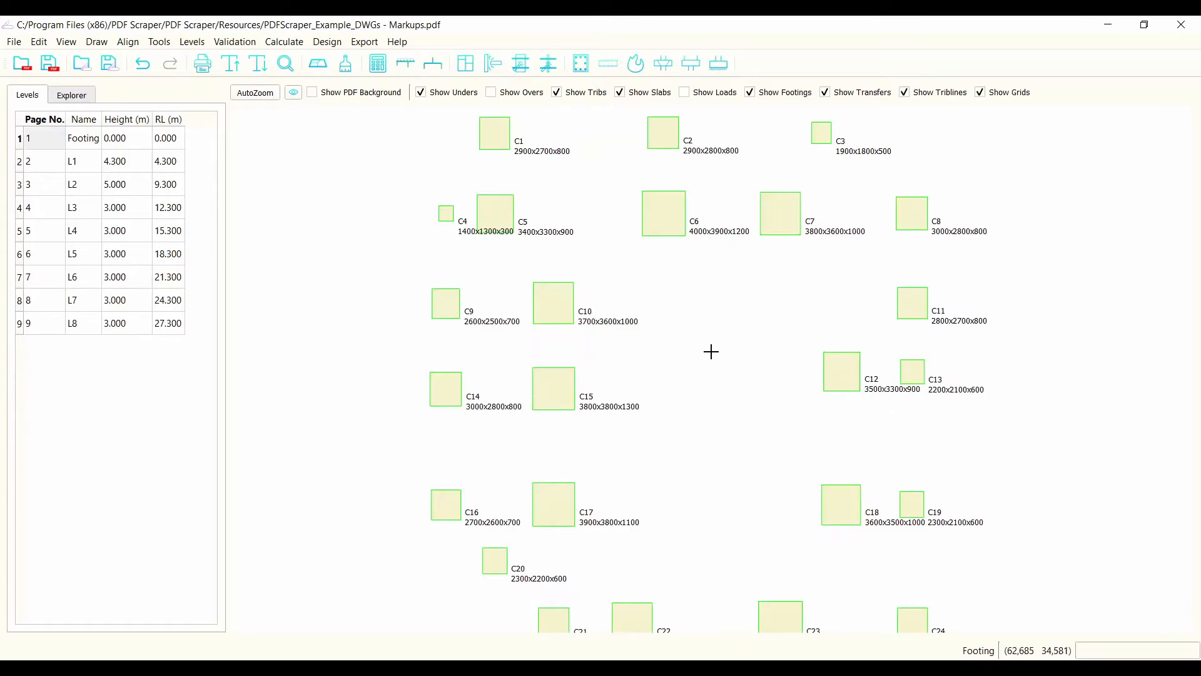
scroll(626, 319, down, 2)
scroll(691, 431, up, 1)
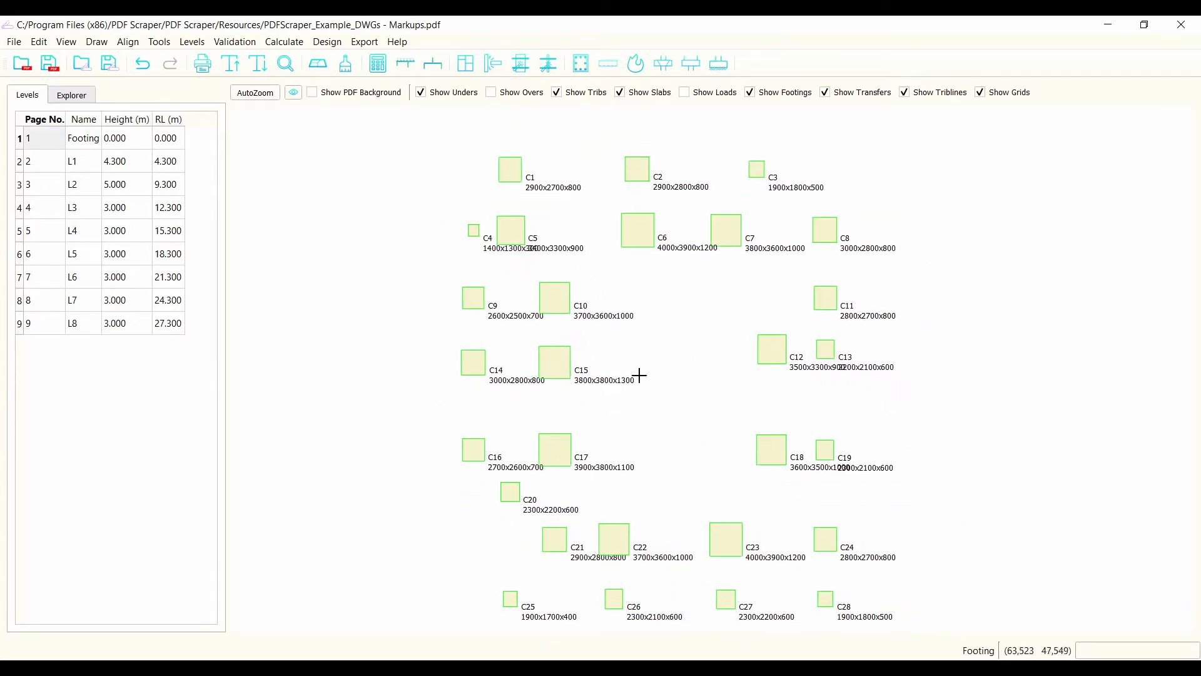
scroll(582, 318, up, 1)
double_click(546, 308)
drag(463, 177, 497, 174)
click(939, 167)
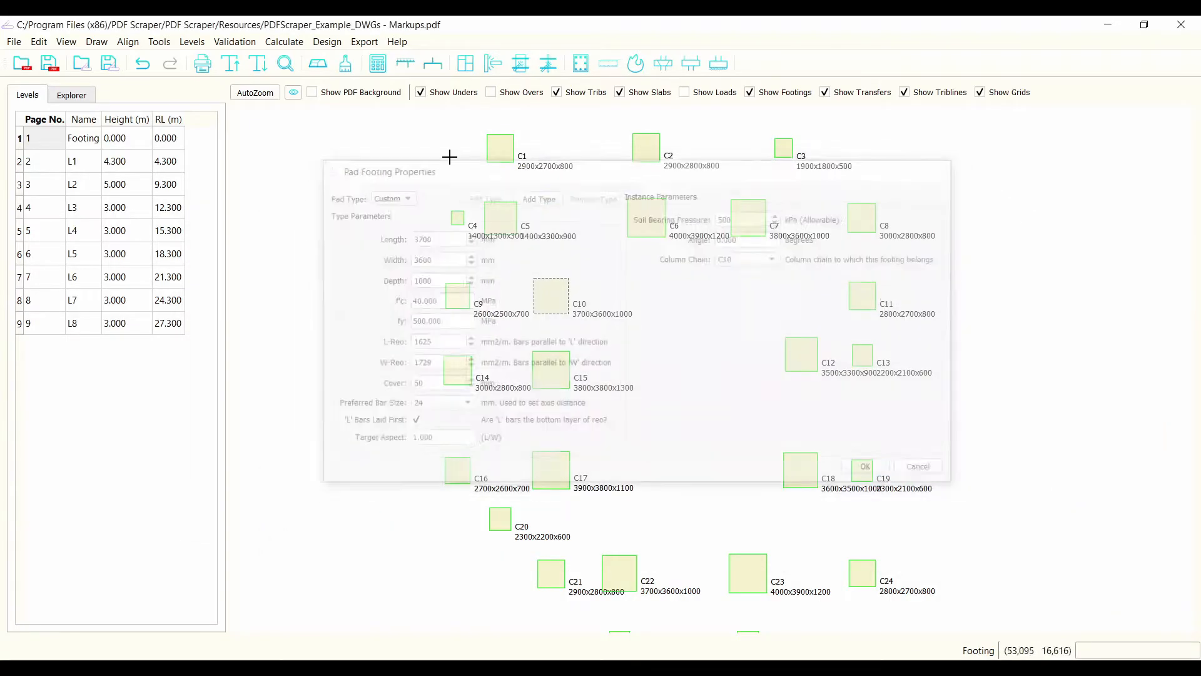
- Label the pad footings by size and type, without the chain
click(295, 93)
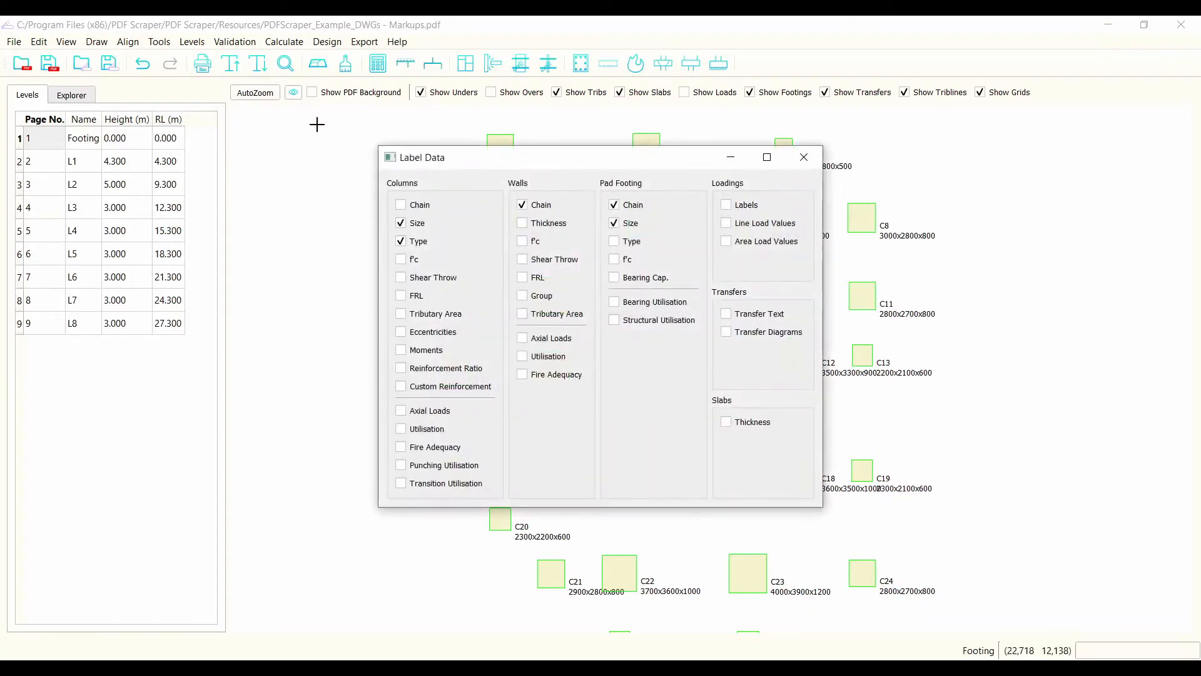
click(629, 243)
click(804, 157)
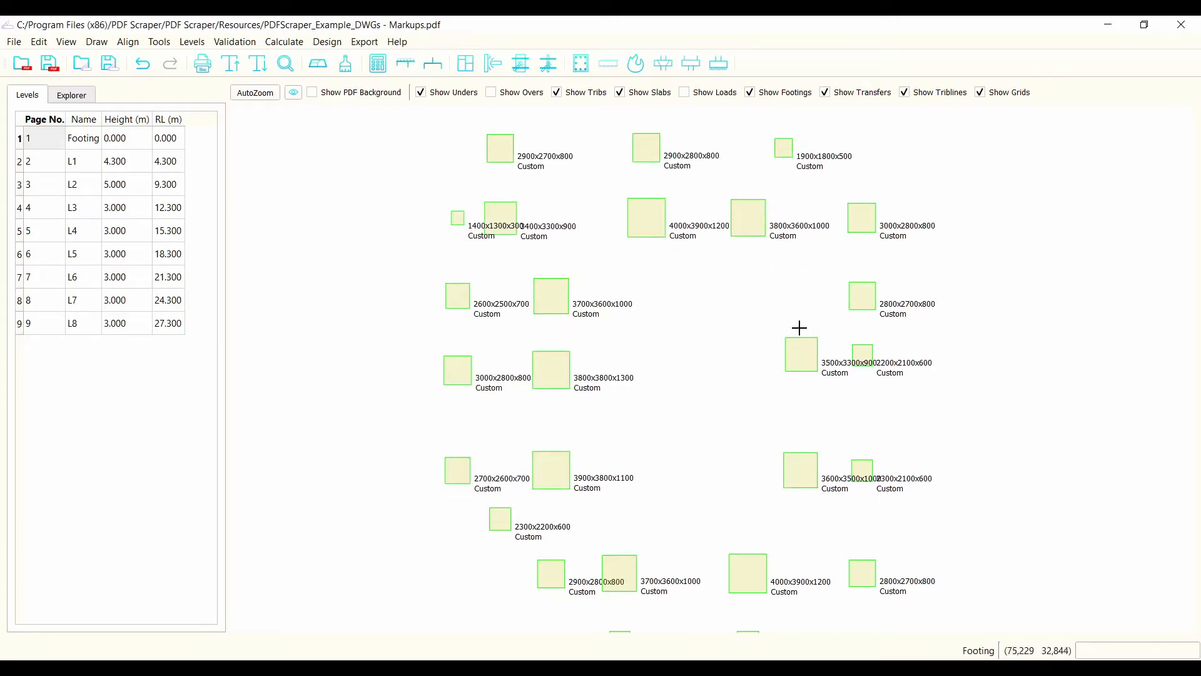
- Add a new pad type named Mypad2 from the properties of the 3800x3800x1300 footing C15
double_click(561, 387)
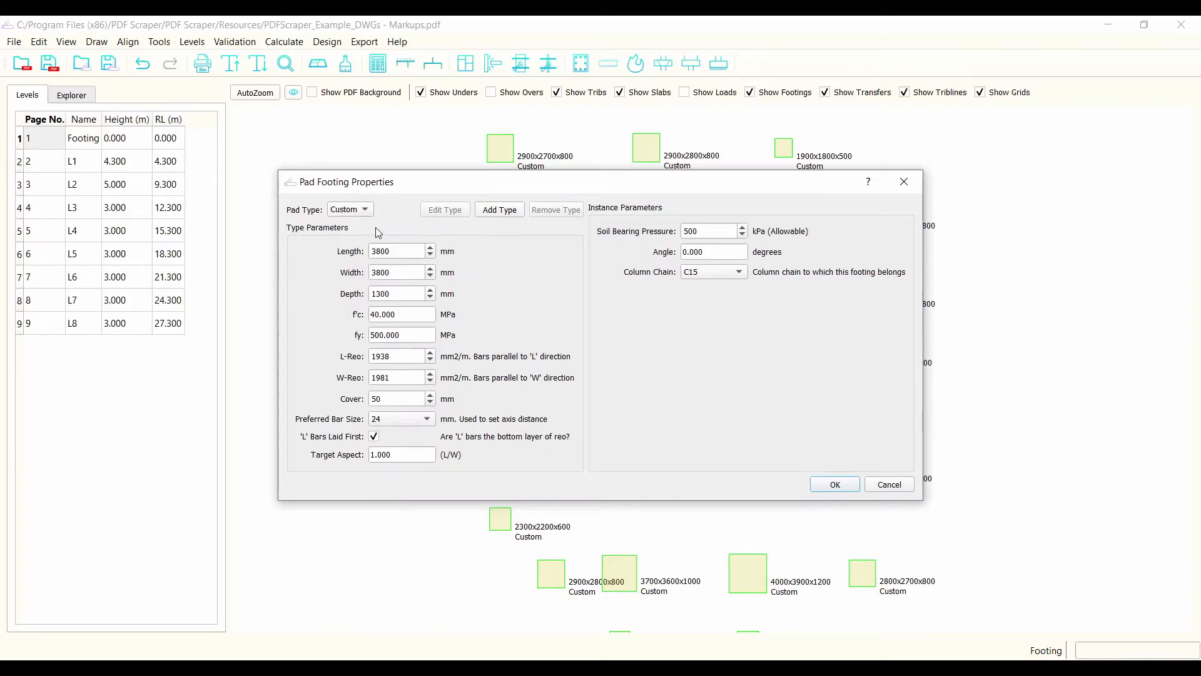
click(501, 211)
double_click(561, 222)
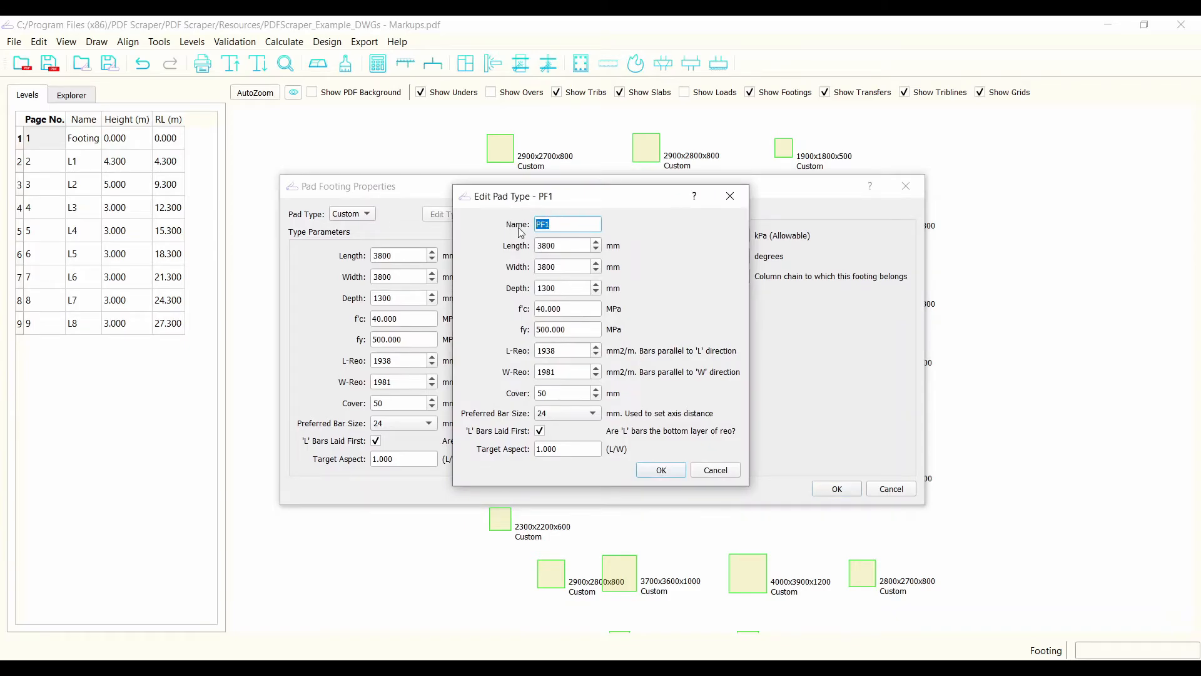
text(Mypad2)
key(Tab)
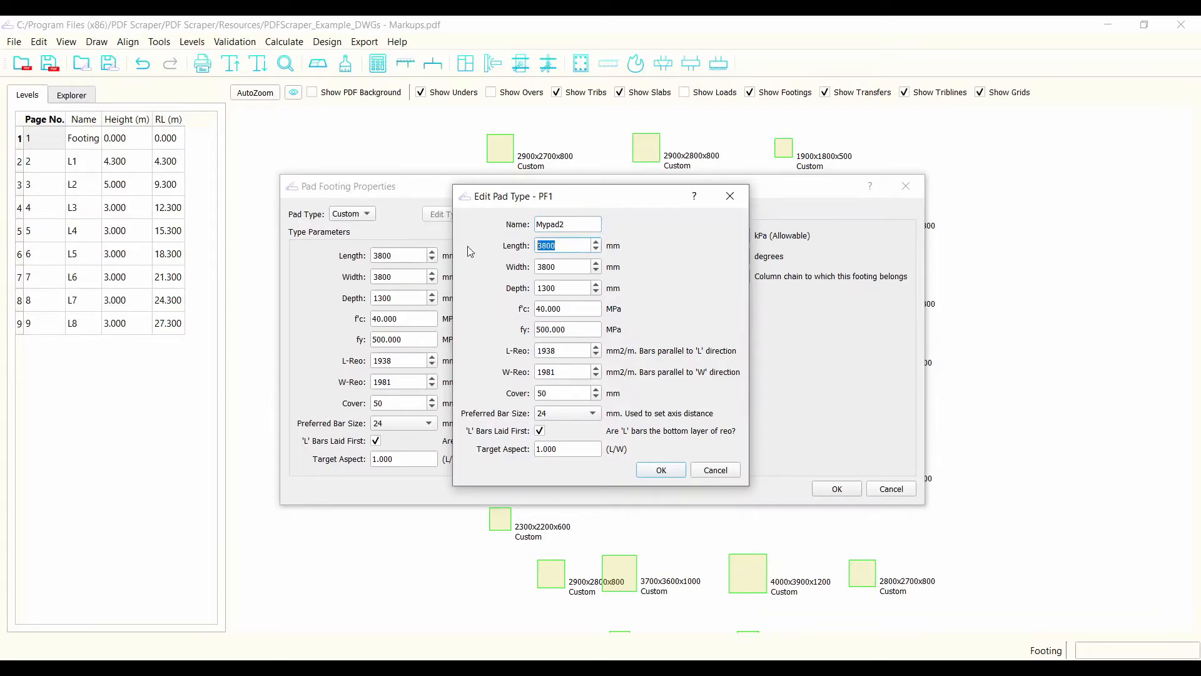
- Set the Mypad2 type to 3500 mm length and width, 1200 mm depth and 1980 mm2/m W-Reo
text(4)
key(Tab)
text(35)
scroll(562, 368, down, 1)
drag(619, 199, 518, 255)
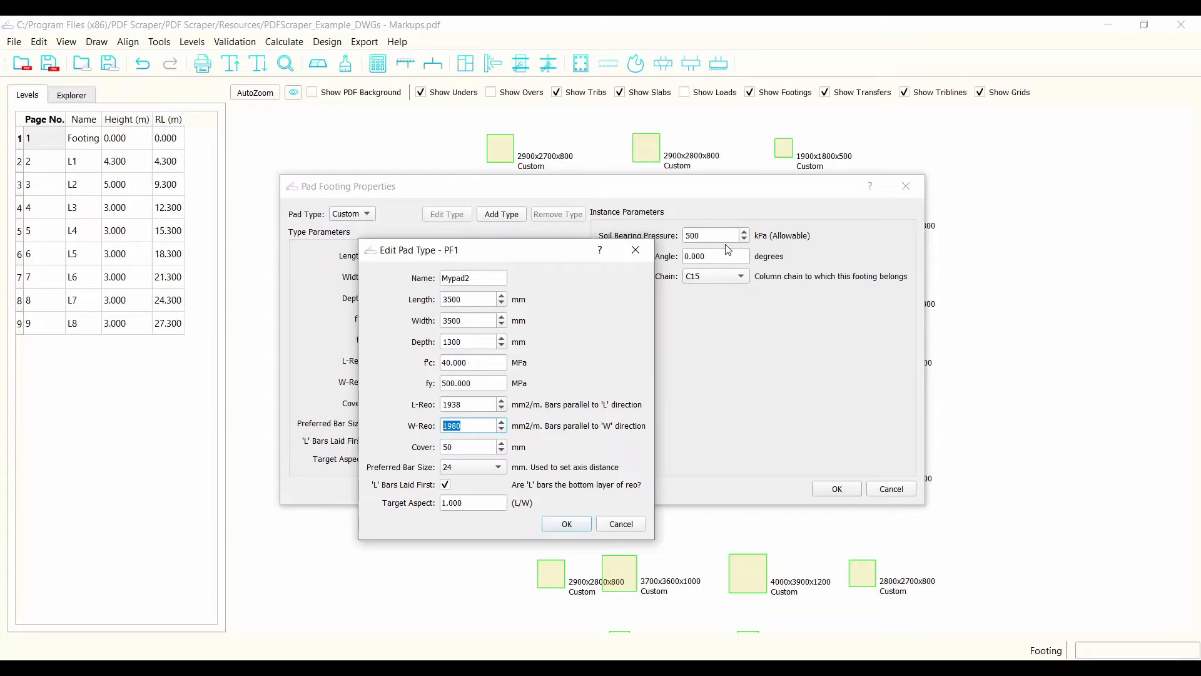
drag(484, 260, 508, 251)
double_click(496, 291)
click(485, 312)
drag(475, 333, 477, 332)
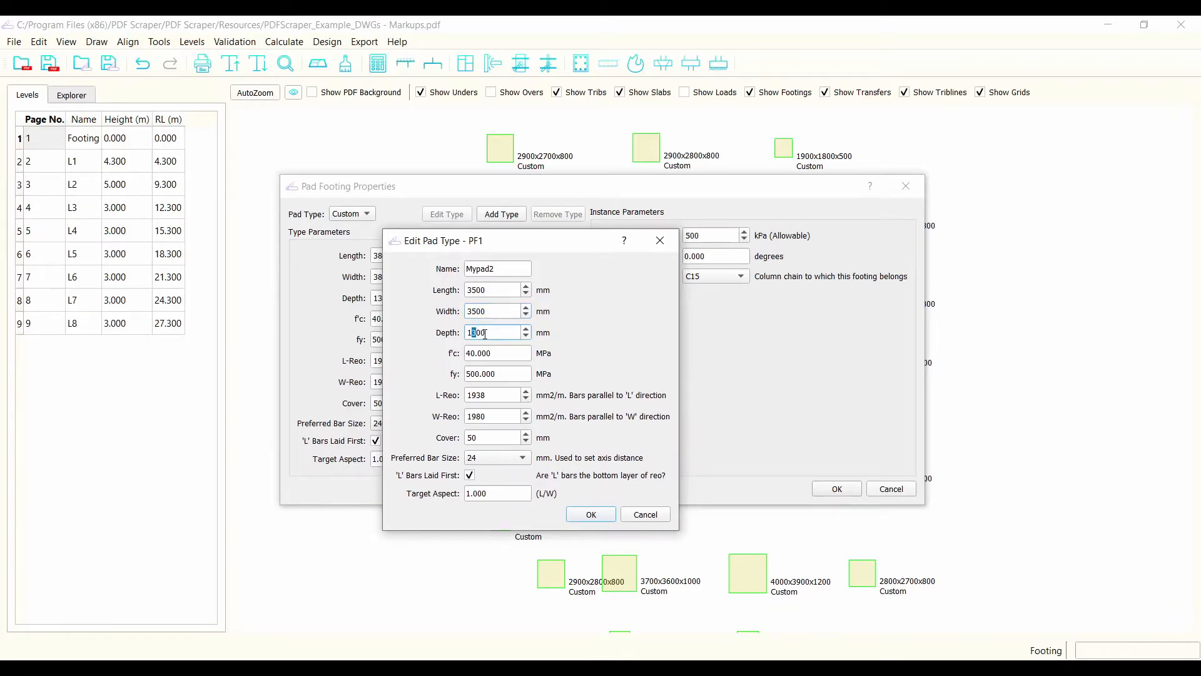
drag(526, 245, 577, 210)
click(642, 483)
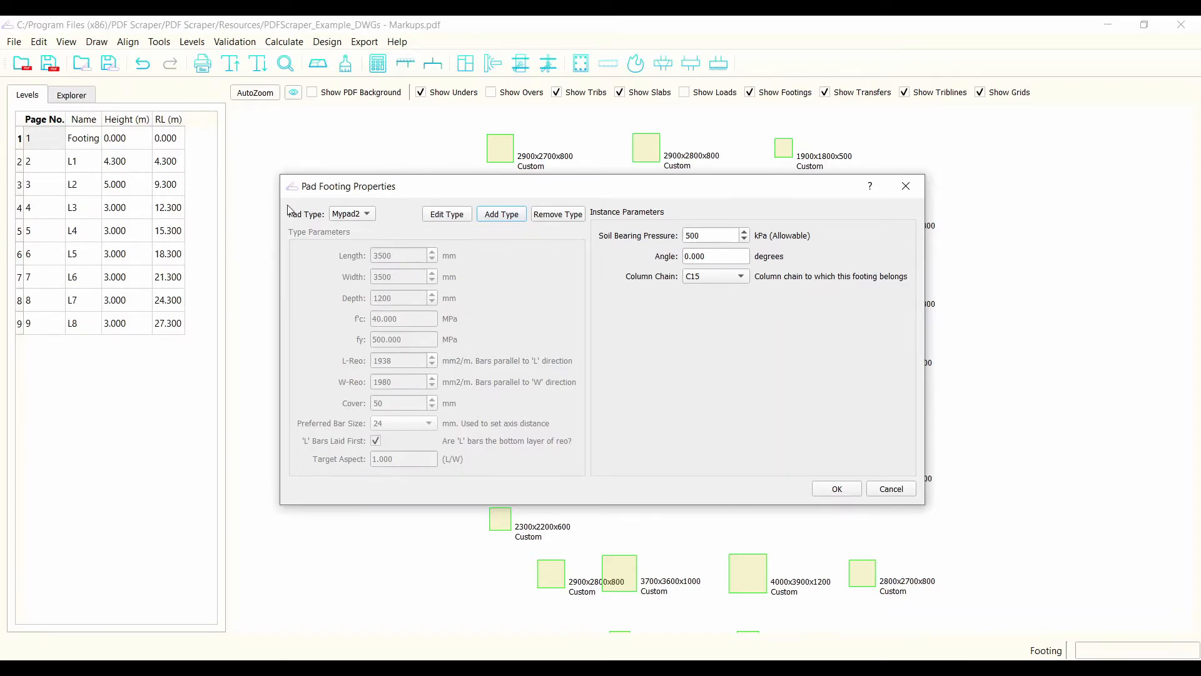
- Compare the Custom and Mypad2 pad types on footing C15 and apply Mypad2 to it
click(365, 216)
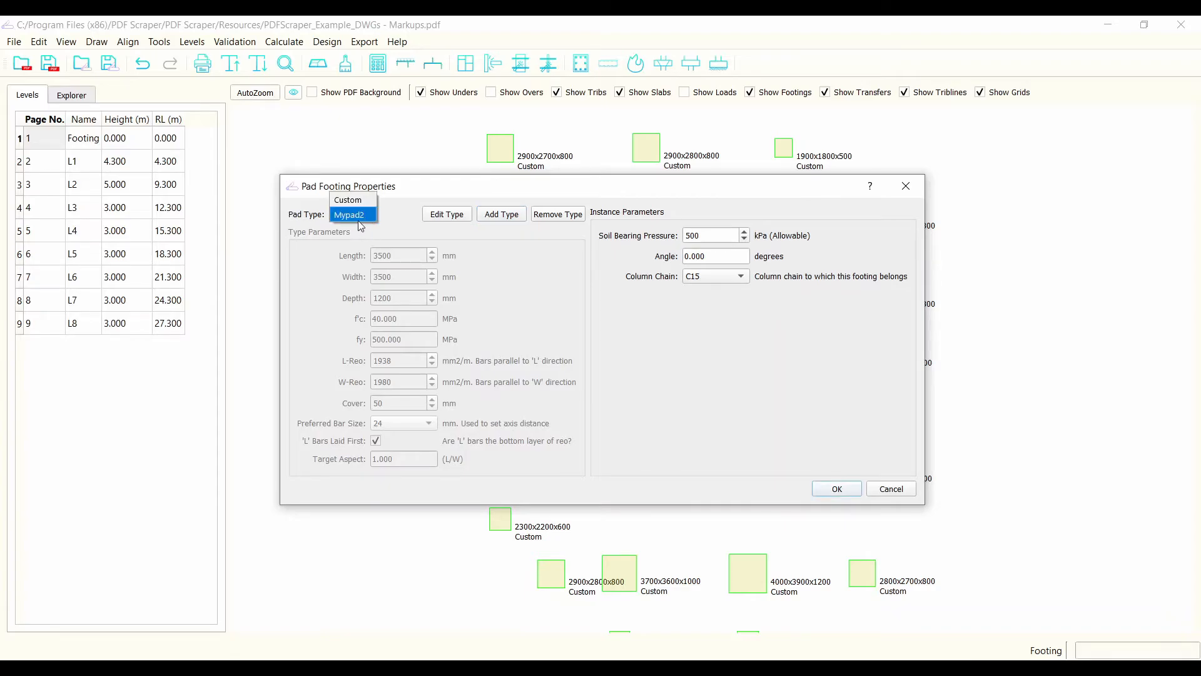
click(354, 200)
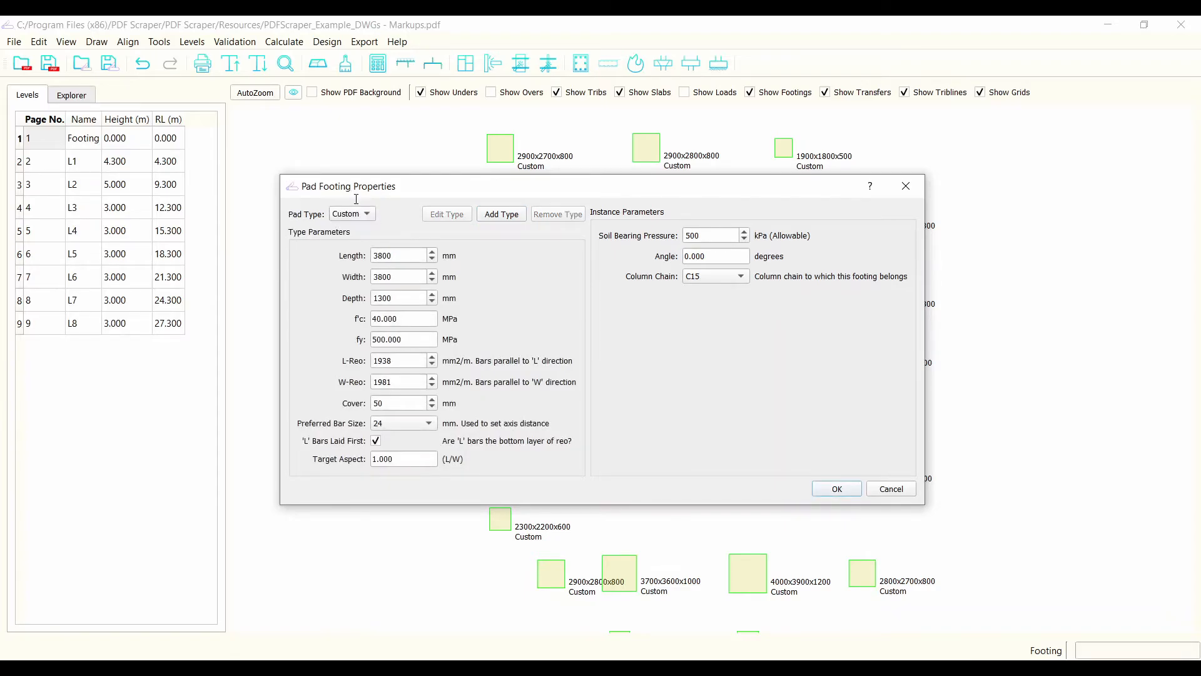
double_click(413, 325)
click(358, 214)
click(362, 230)
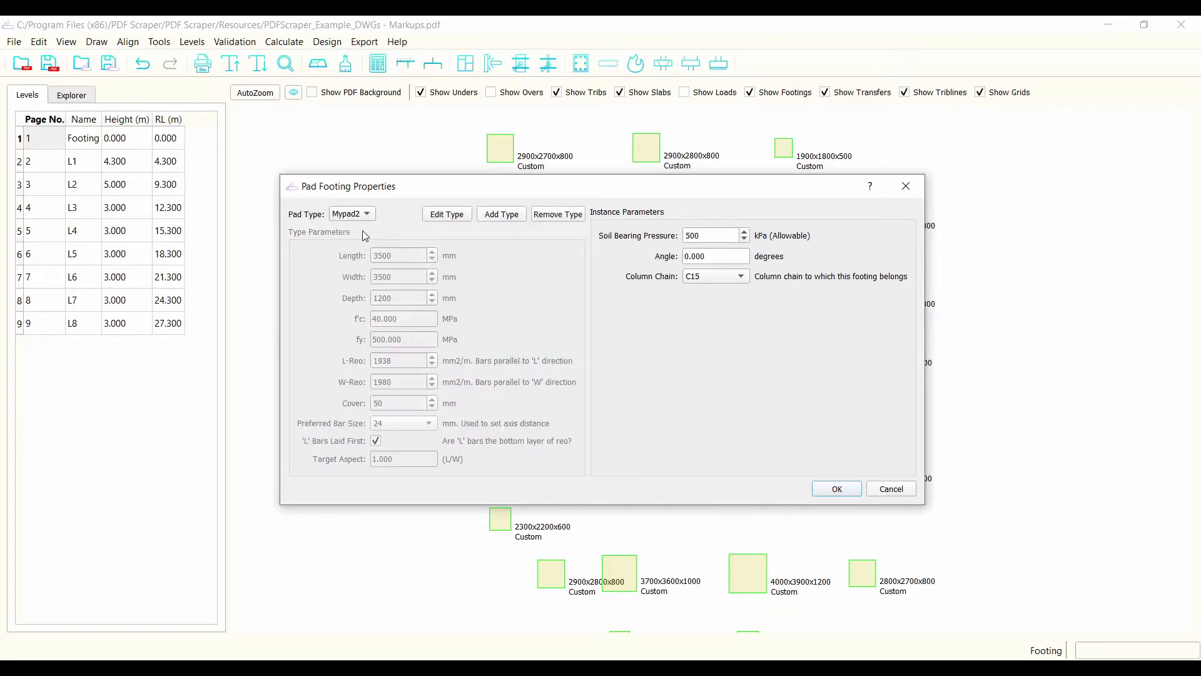
click(833, 488)
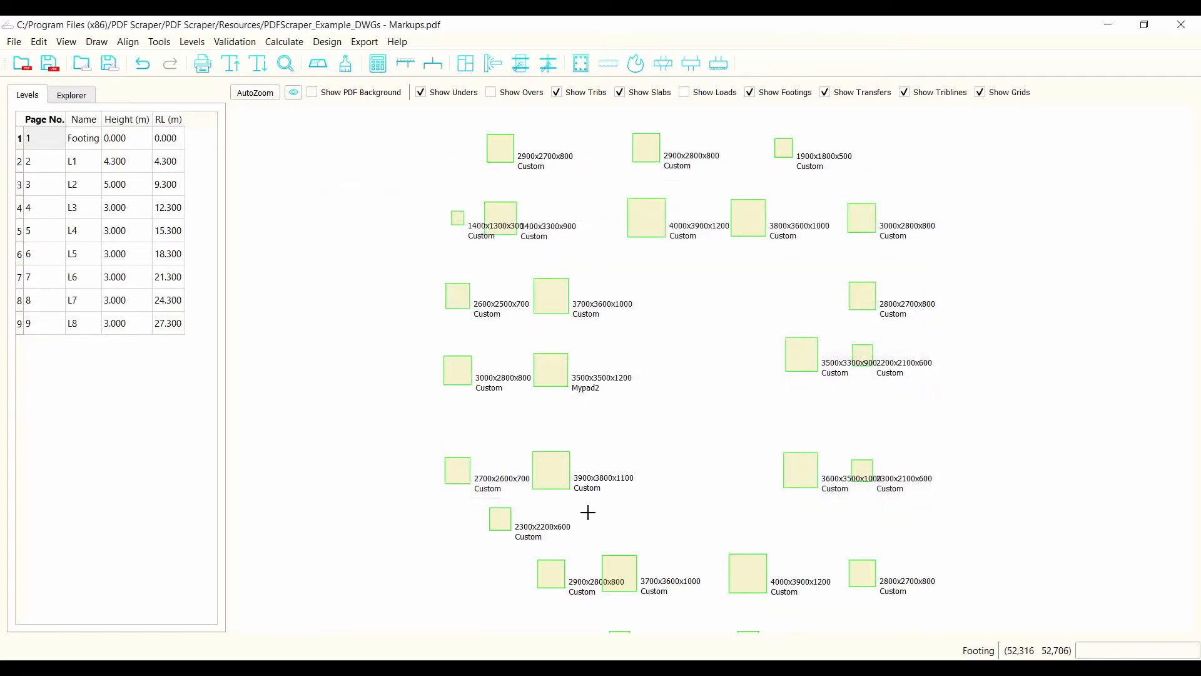
- Match Mypad2 from footing C15 to the 3700x3600x1000 footing above it and the upper 4000x3900x1200, 3800x3600x1000, 3500x3300x900 and 3600x3500x1000 footings
scroll(594, 391, up, 2)
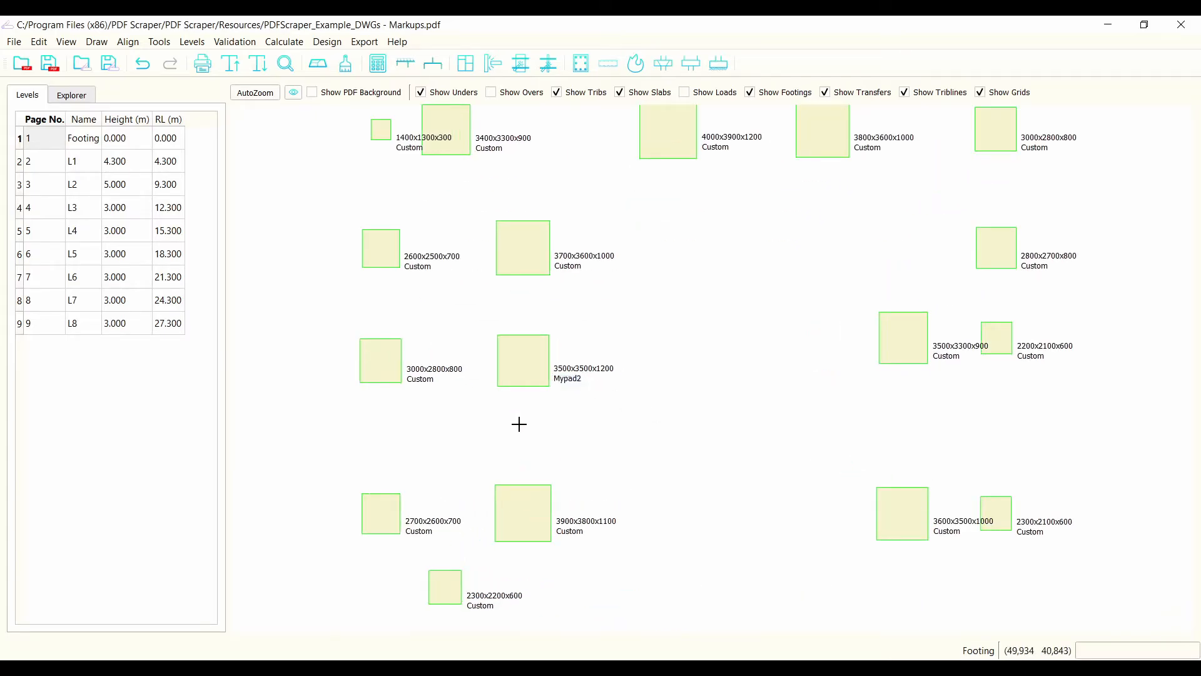
scroll(544, 380, down, 3)
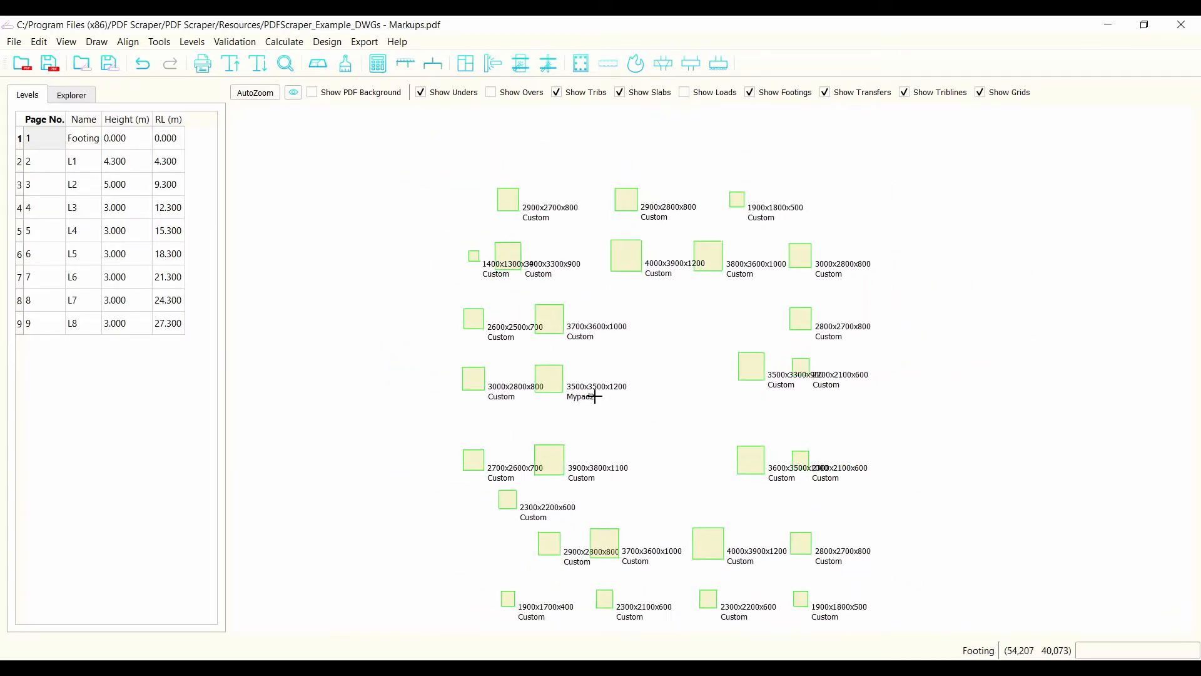
scroll(607, 385, up, 2)
scroll(579, 467, down, 2)
scroll(626, 466, up, 1)
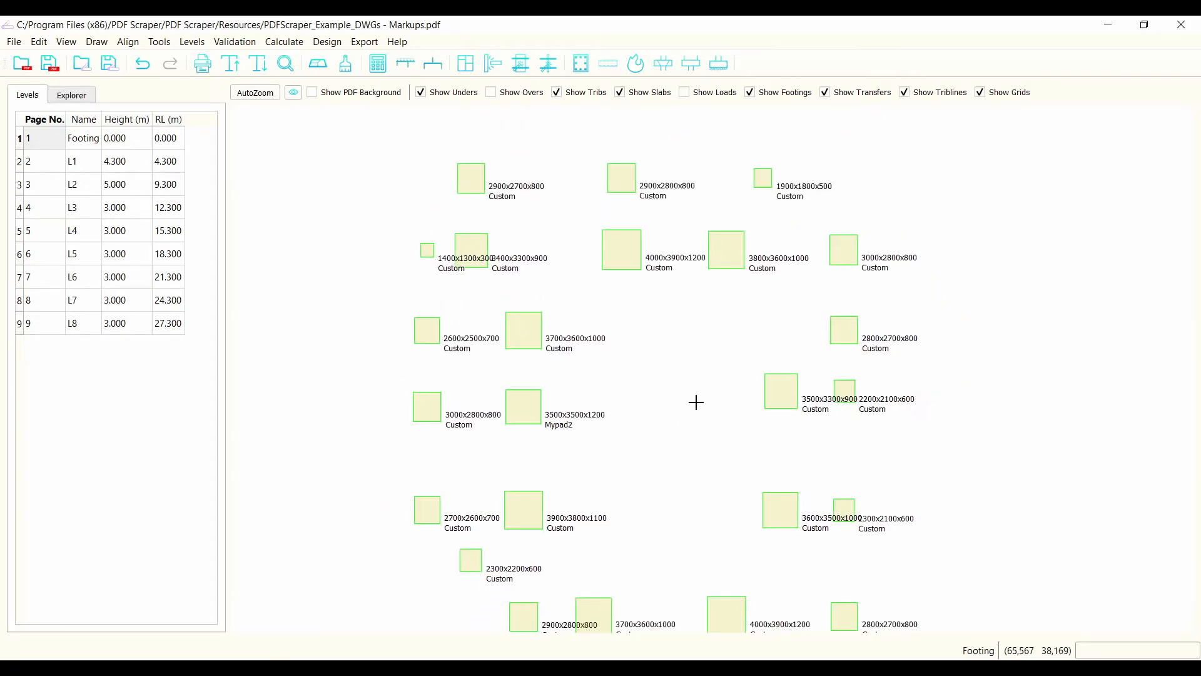
scroll(665, 431, up, 1)
click(507, 391)
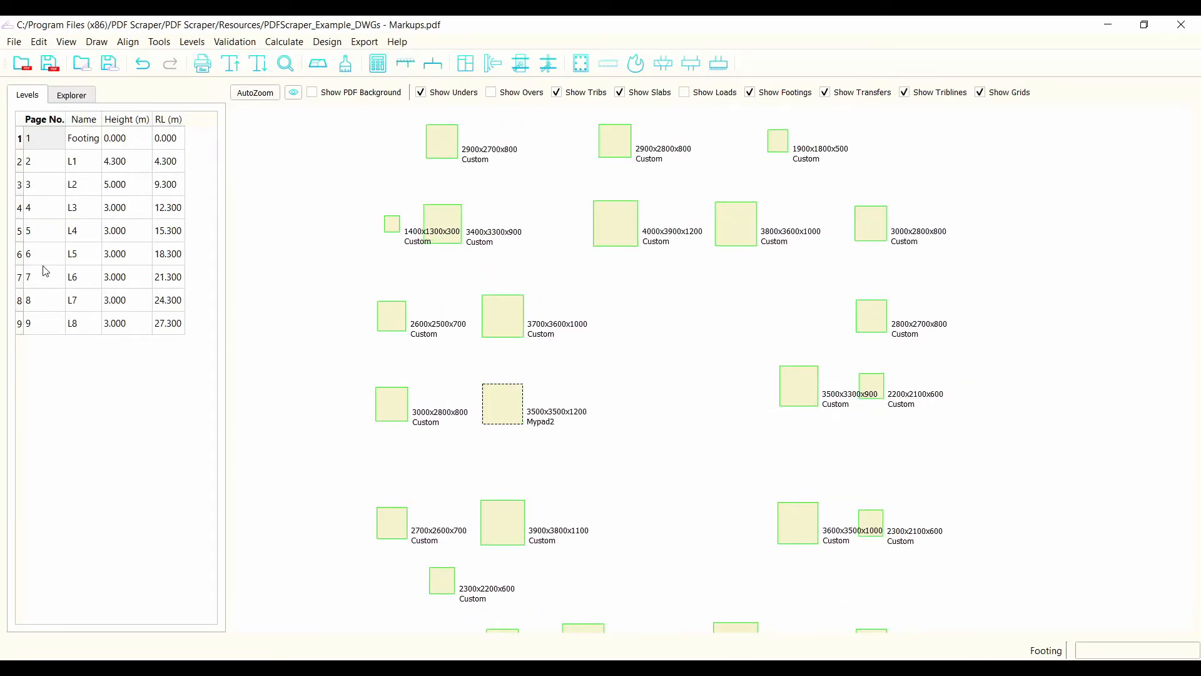
click(346, 64)
click(510, 320)
click(631, 235)
click(751, 221)
click(798, 384)
click(799, 528)
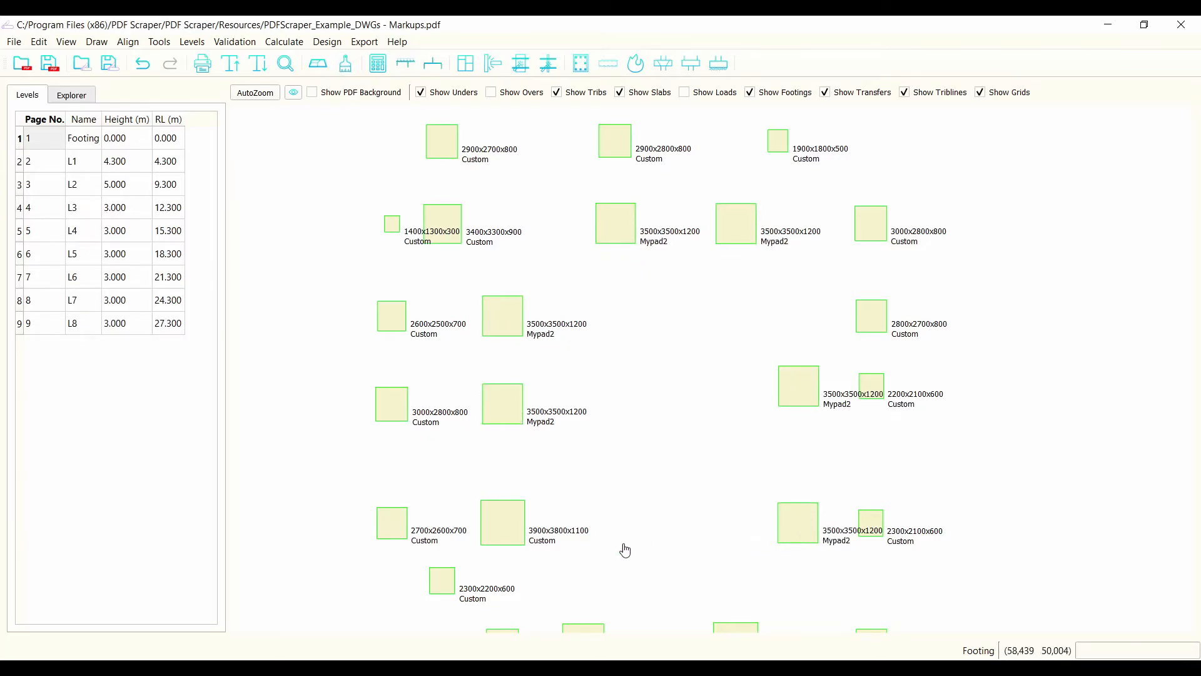
- Match Mypad2 to the 3900x3800x1100, 2700x2600x700, left-hand 3000x2800x800, 2600x2500x700, 3400x3300x900 and 2900x2700x800 footings
click(480, 531)
click(394, 523)
click(389, 418)
click(389, 321)
click(451, 209)
click(457, 140)
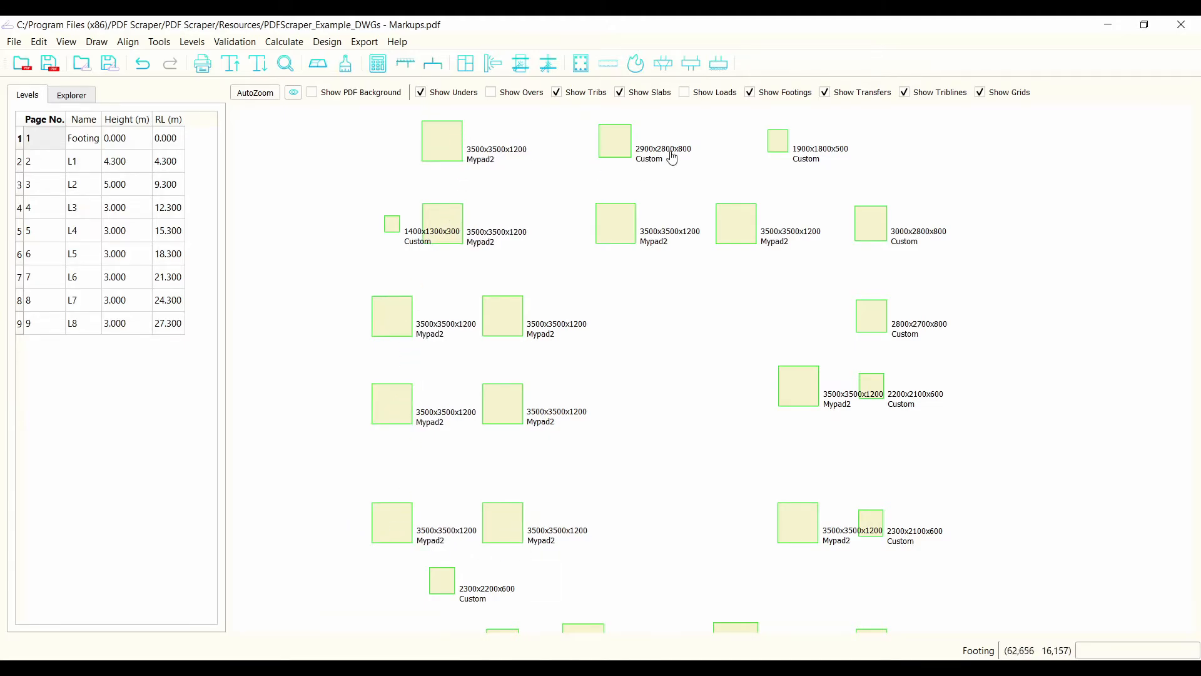
- Match Mypad2 to the upper 2900x2800x800, 1900x1800x500 and 2800x2700x800 footings and the 3000x2800x800, right-hand 2300x2100x600 and 1400x1300x300 footings
click(624, 140)
click(781, 146)
click(871, 220)
click(869, 522)
click(883, 327)
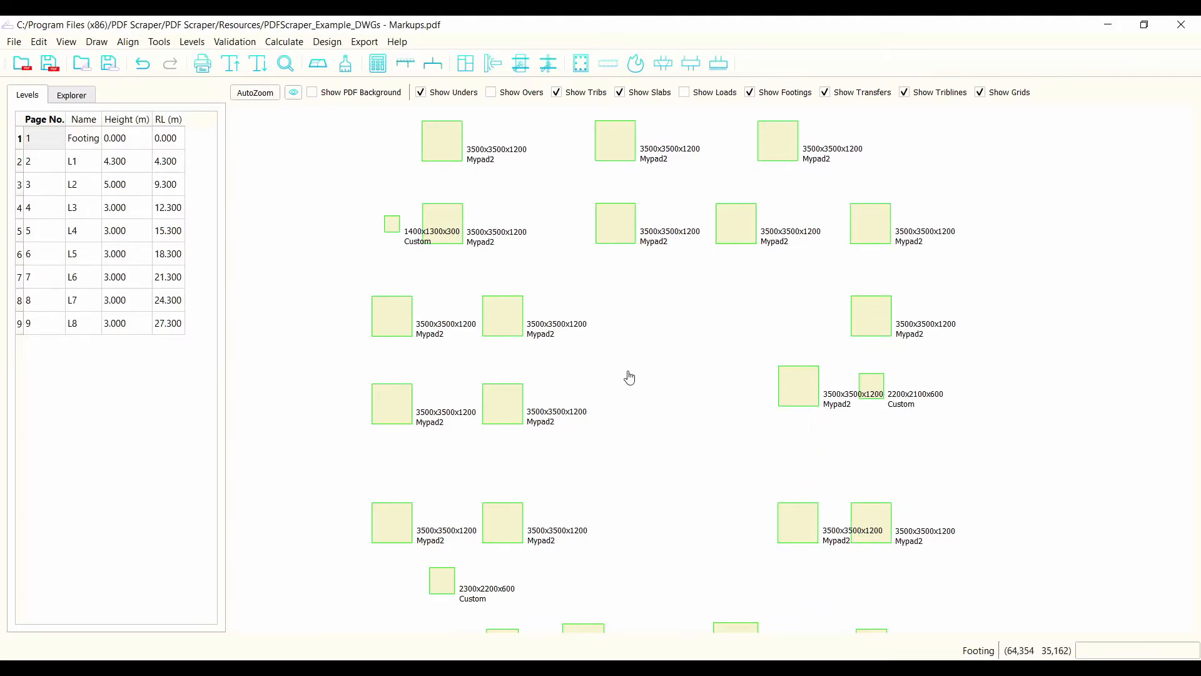
click(393, 220)
- Match Mypad2 to the lower 3700x3600x1000 footing and the 2300x2100x600 footing directly below it, and end the matching
scroll(433, 210, down, 4)
scroll(548, 526, up, 2)
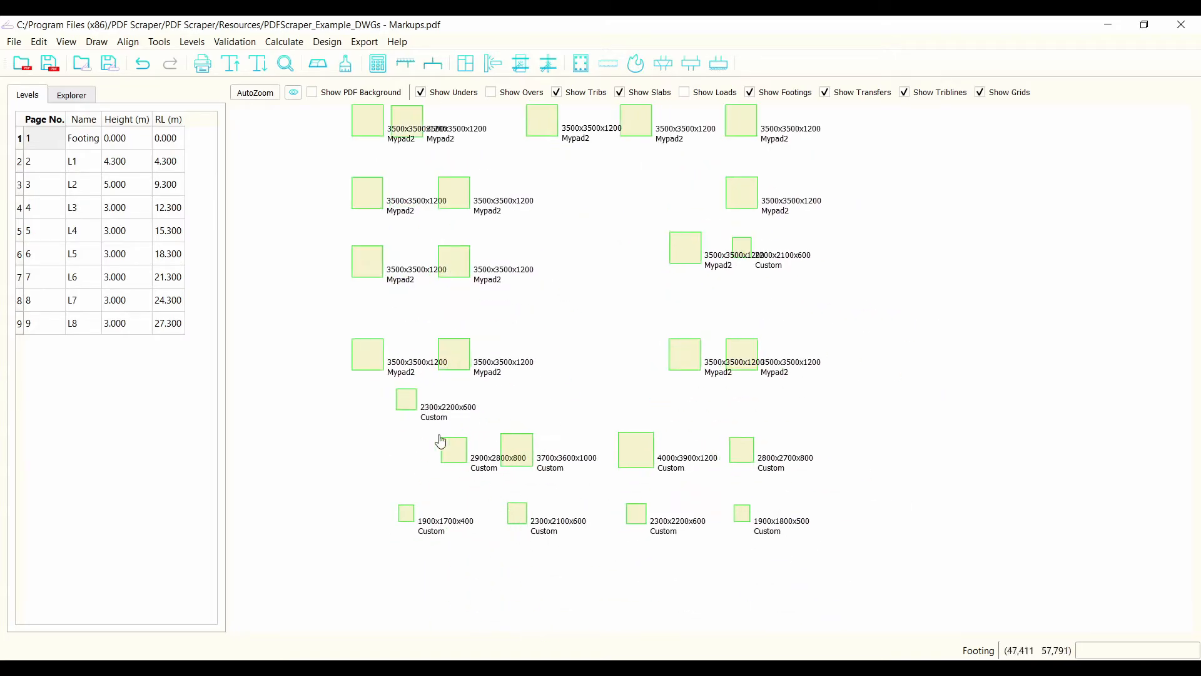
click(520, 462)
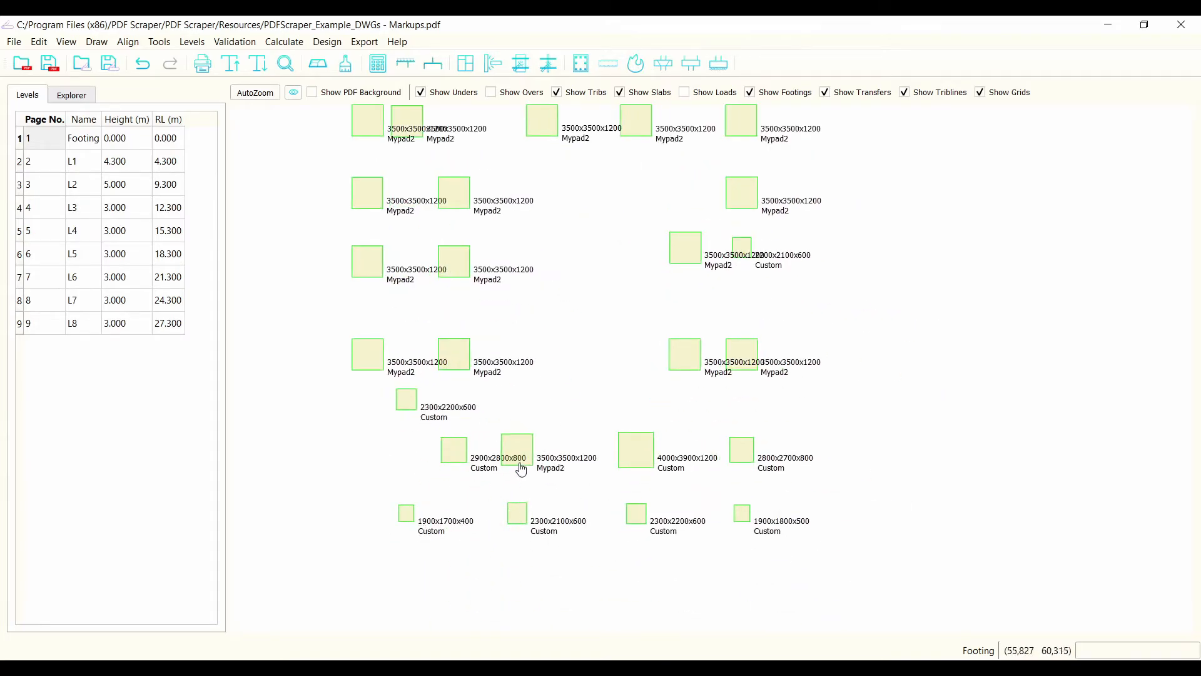
click(523, 510)
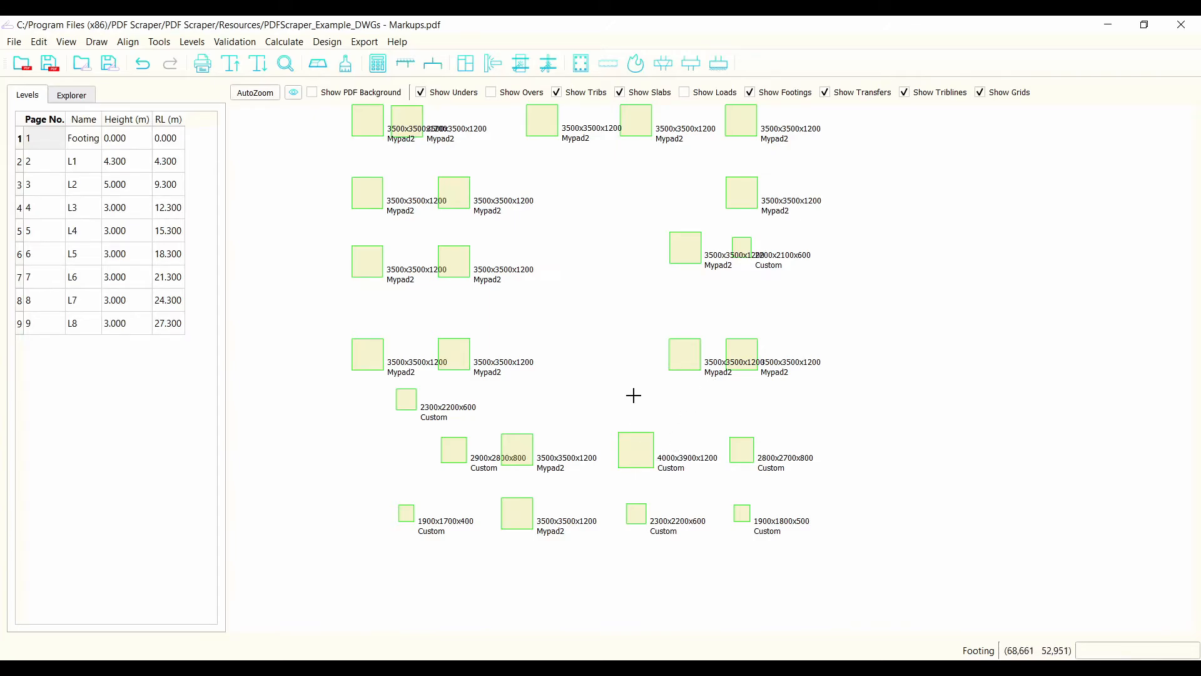
scroll(638, 393, up, 2)
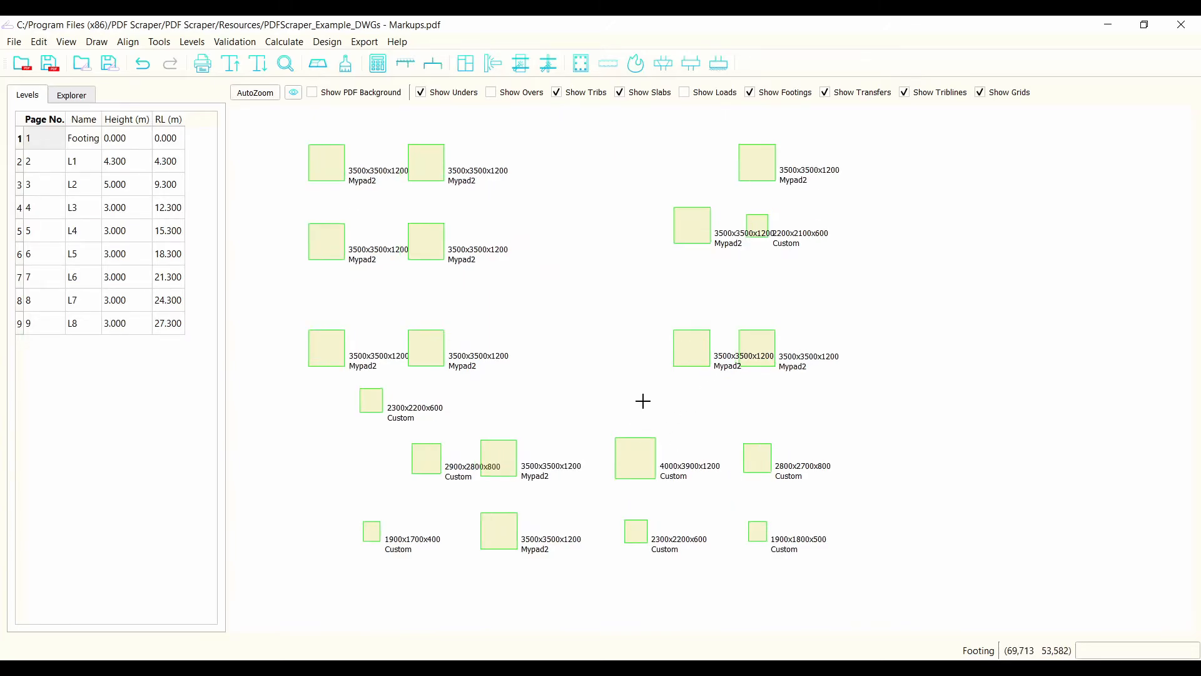
- Try assigning the Mypad2 pad type to the 4000x3900x1200 footing of column chain C23 in its properties
double_click(648, 447)
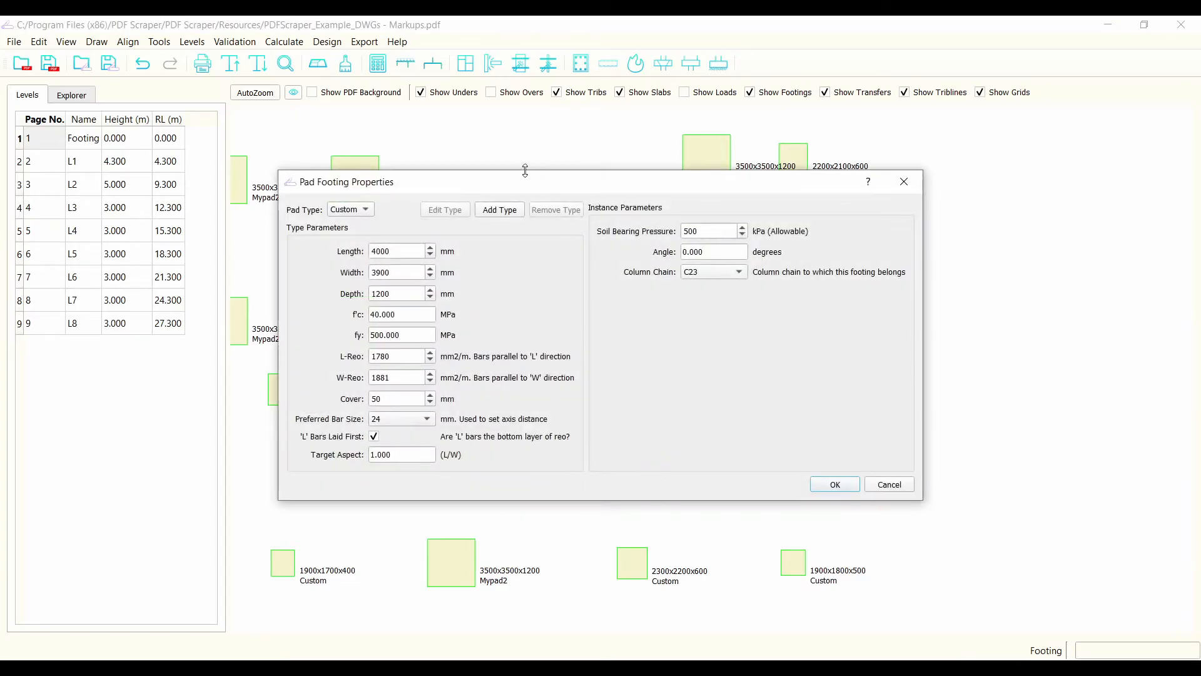
click(365, 210)
click(288, 219)
click(364, 212)
click(360, 225)
drag(438, 181, 416, 227)
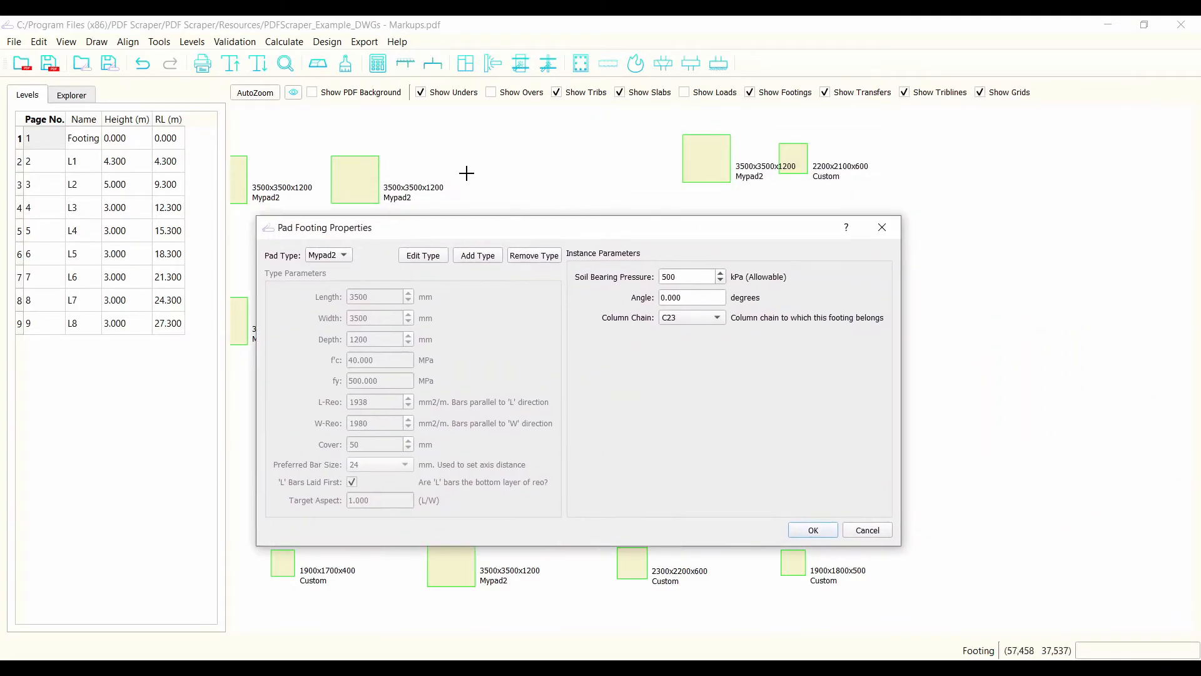
drag(535, 227, 625, 149)
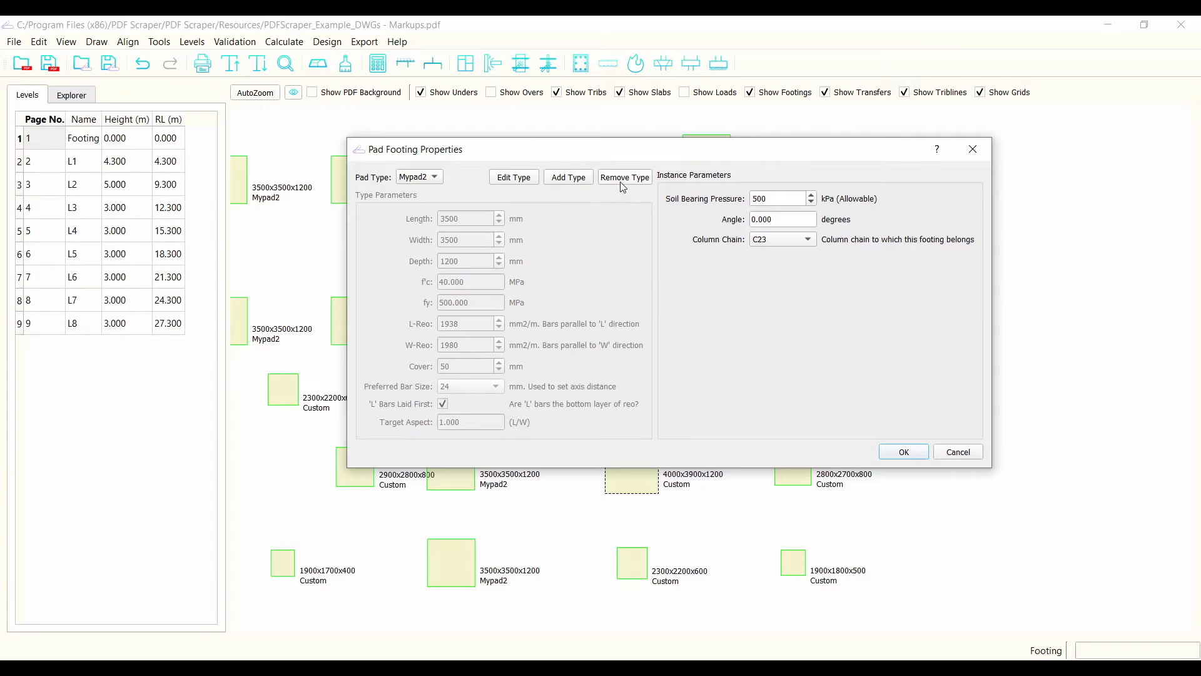
drag(625, 152, 819, 123)
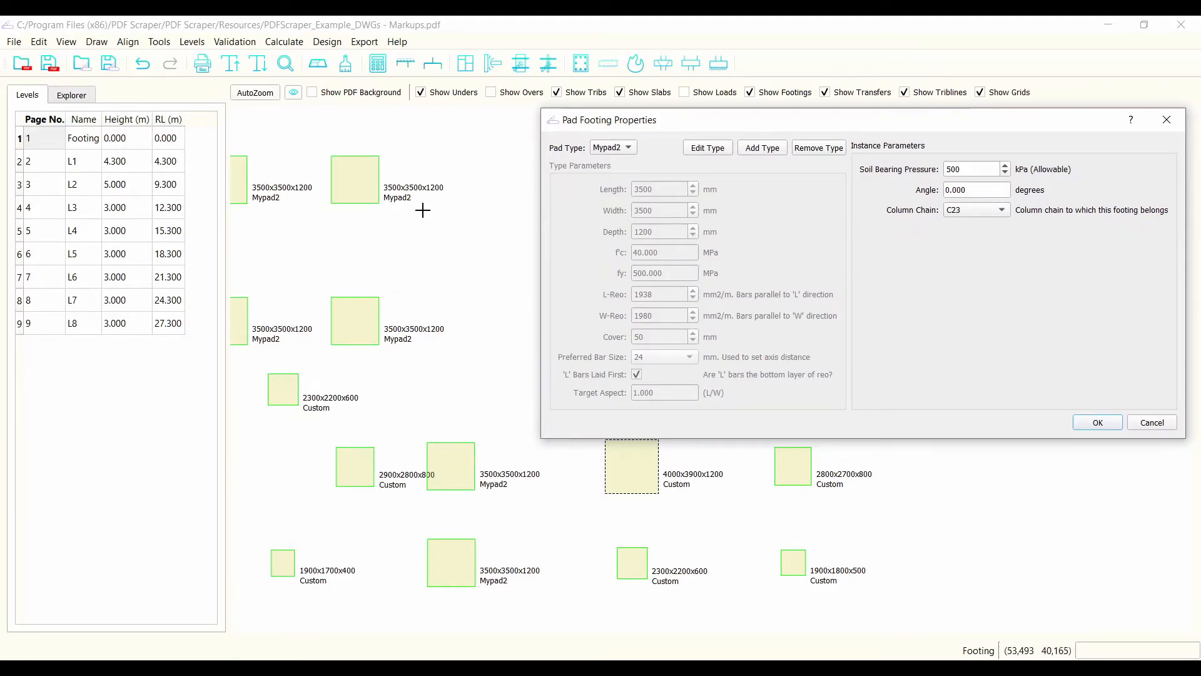
- Review the editable parameters of the Mypad2 pad type, and close the type and footing properties without applying changes
click(707, 148)
drag(838, 184, 756, 181)
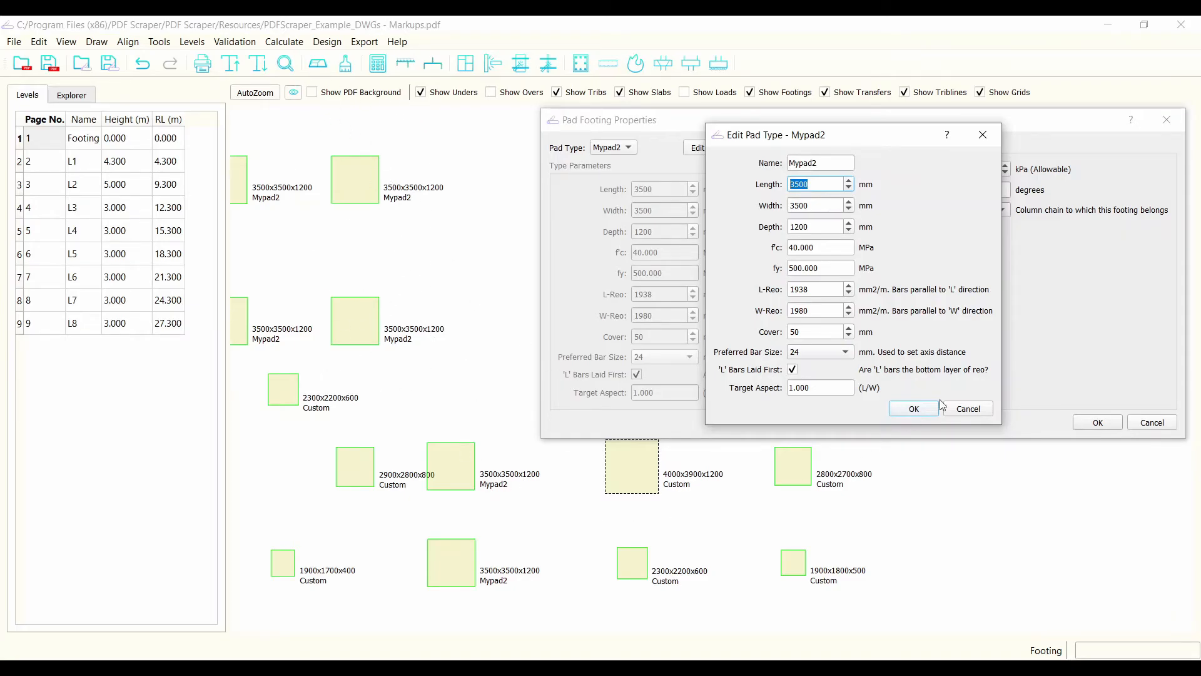
click(967, 413)
click(1076, 419)
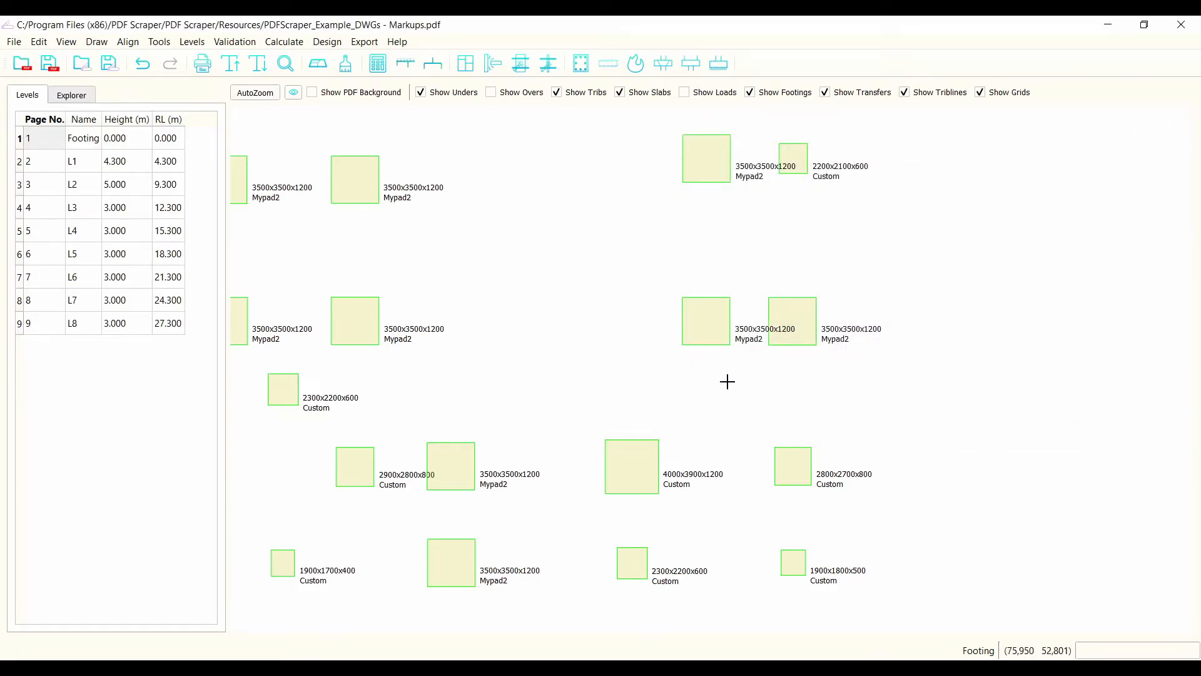
- Select all pad footings on the Footing level and auto-create 4 pad types from the selection
scroll(727, 380, down, 5)
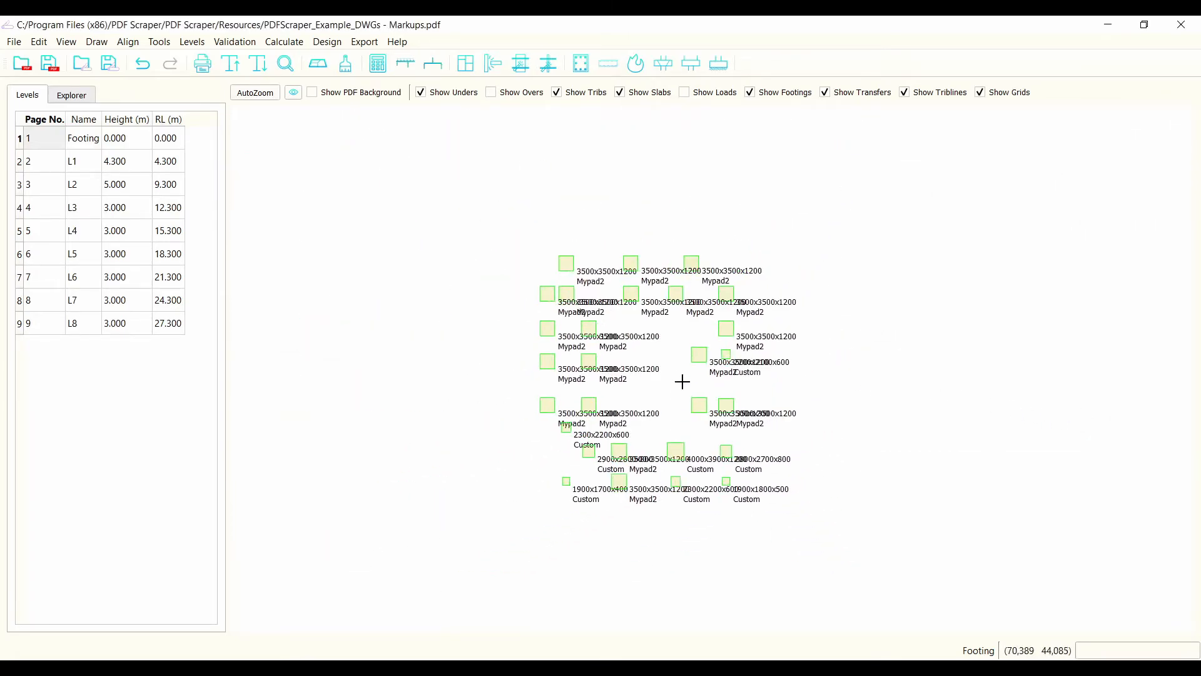
scroll(682, 384, up, 2)
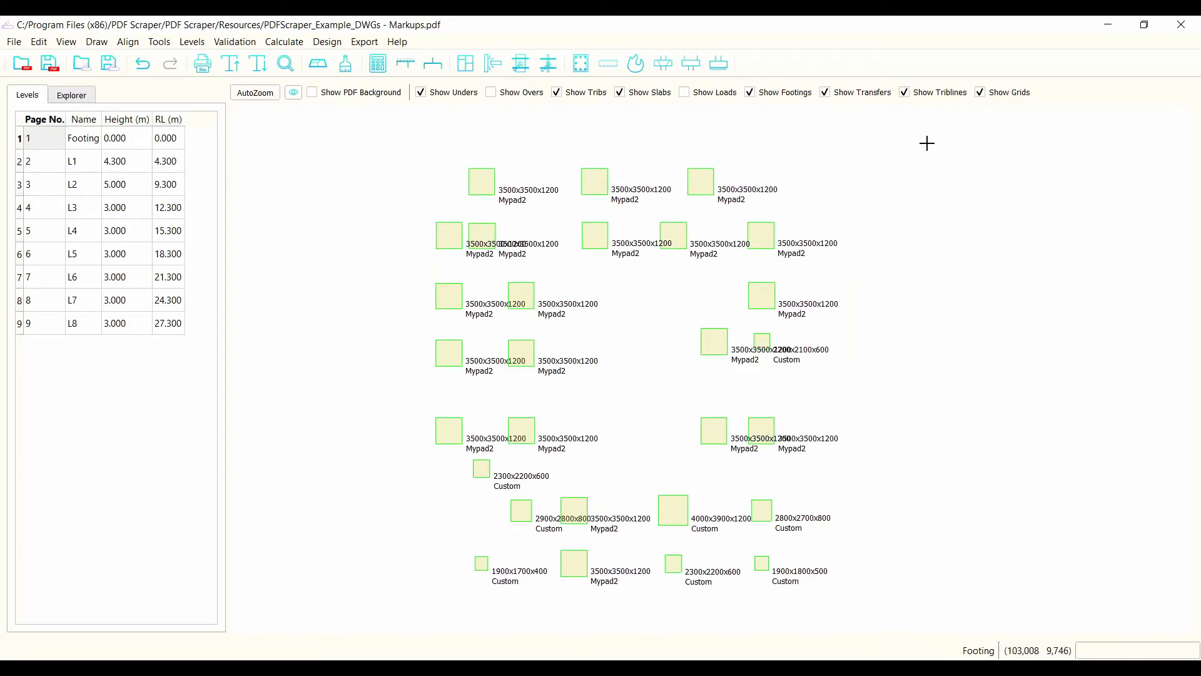
drag(926, 143, 313, 622)
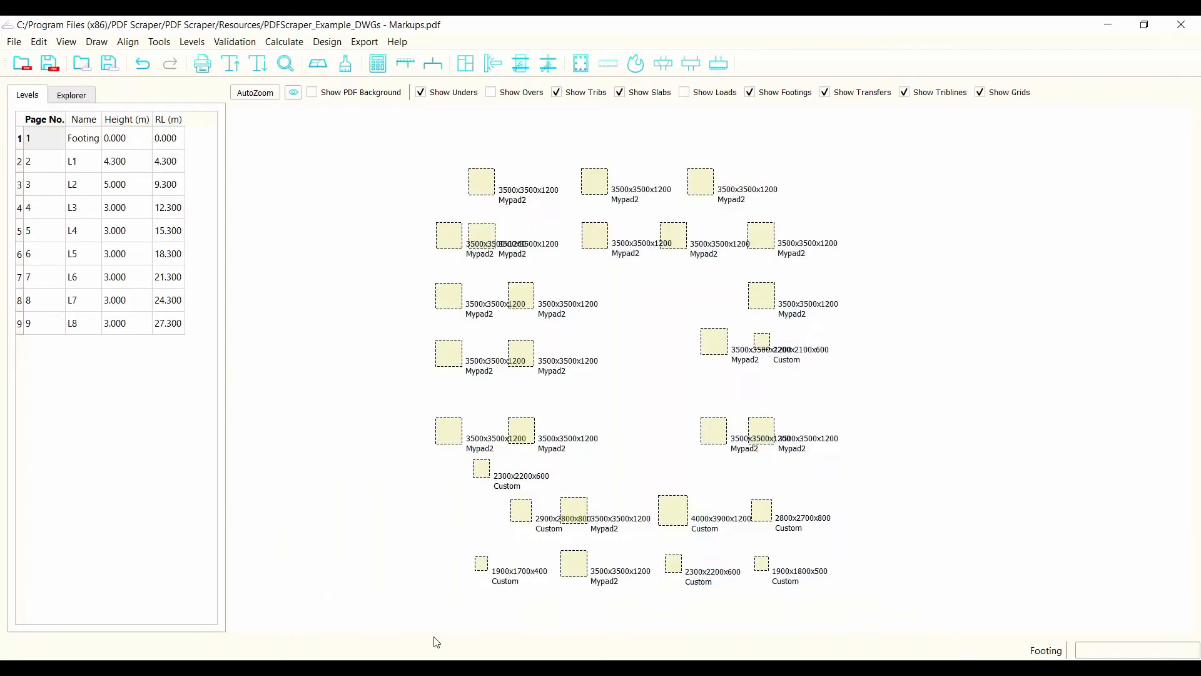
click(159, 42)
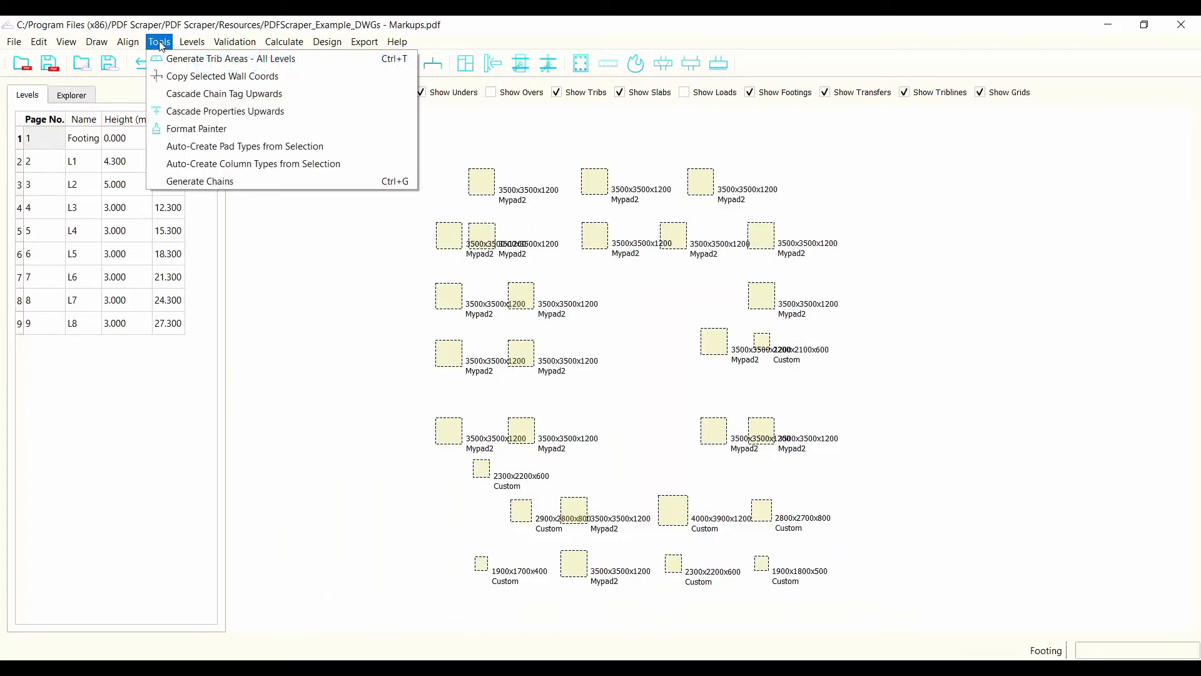
click(231, 147)
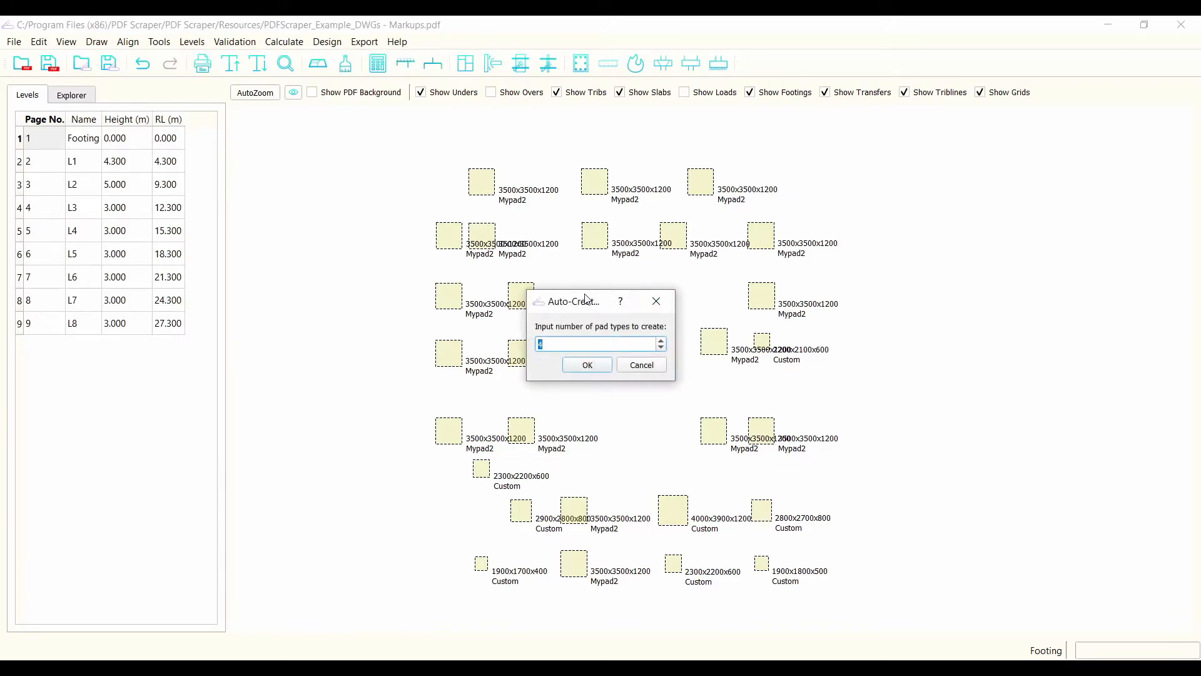
drag(583, 299, 302, 398)
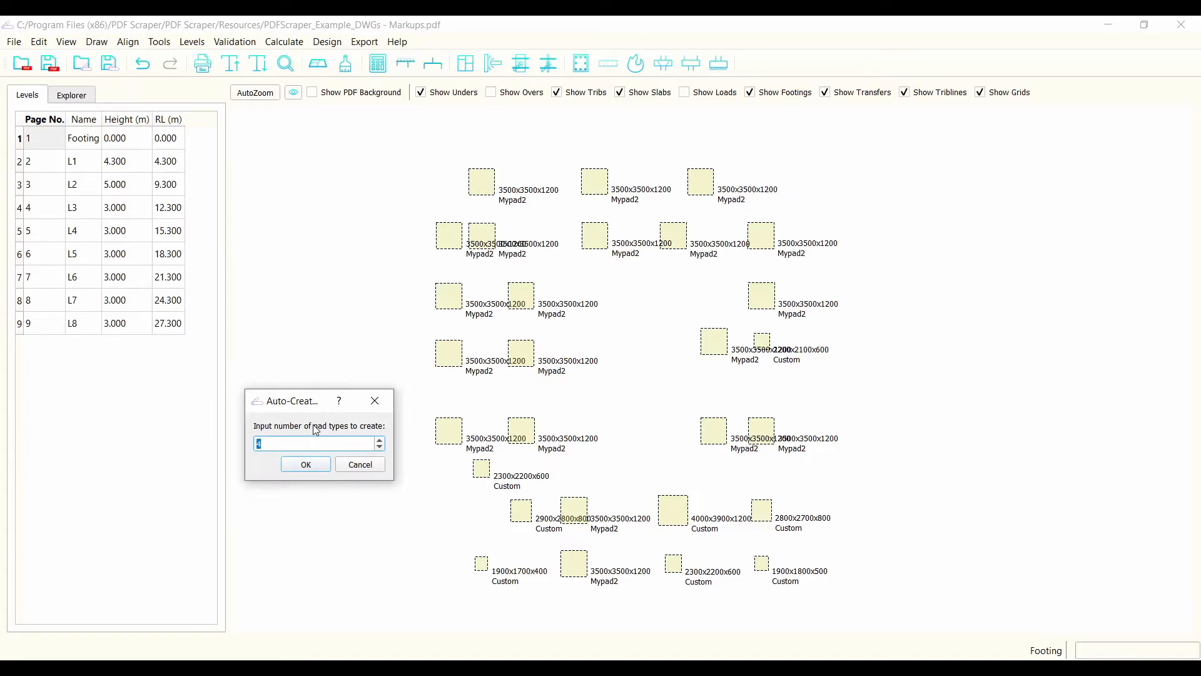
drag(310, 400, 260, 401)
drag(346, 443, 392, 440)
drag(302, 403, 273, 398)
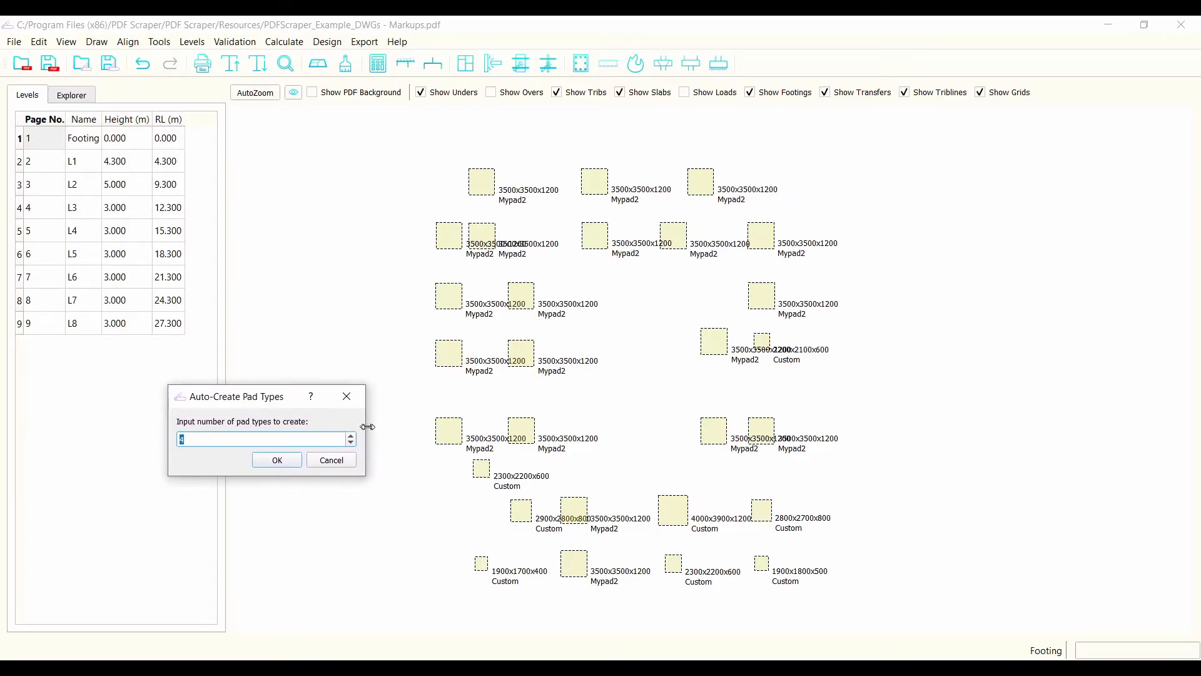
drag(368, 469, 400, 472)
drag(292, 401, 256, 438)
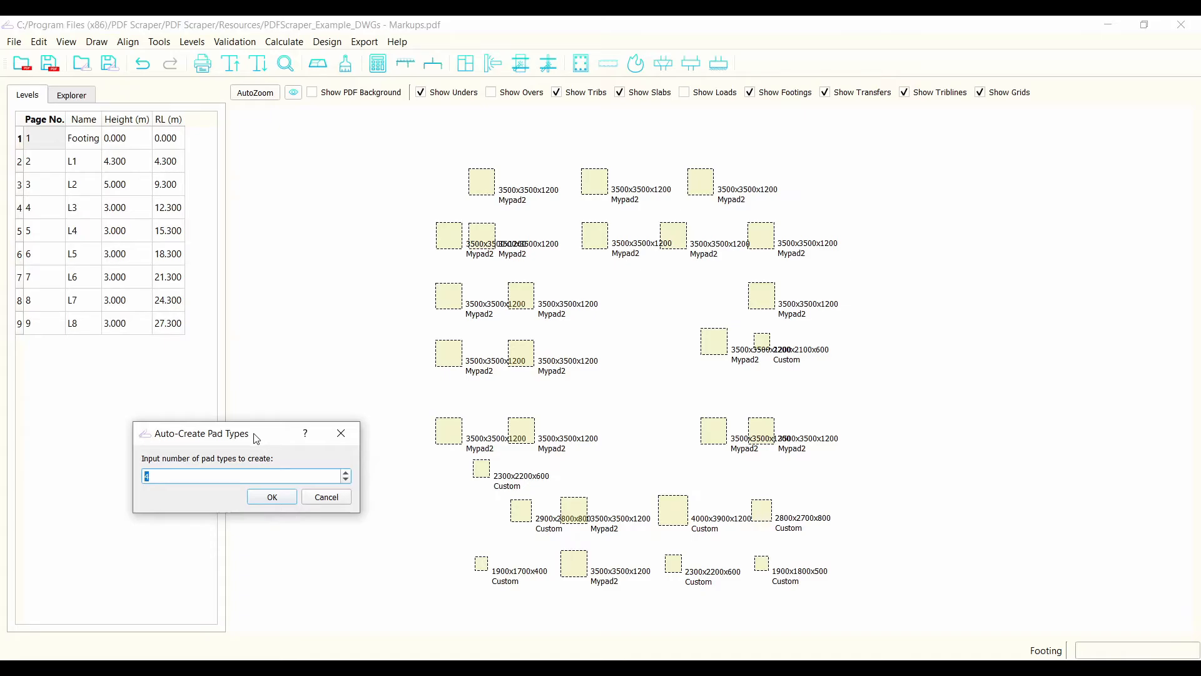
click(272, 497)
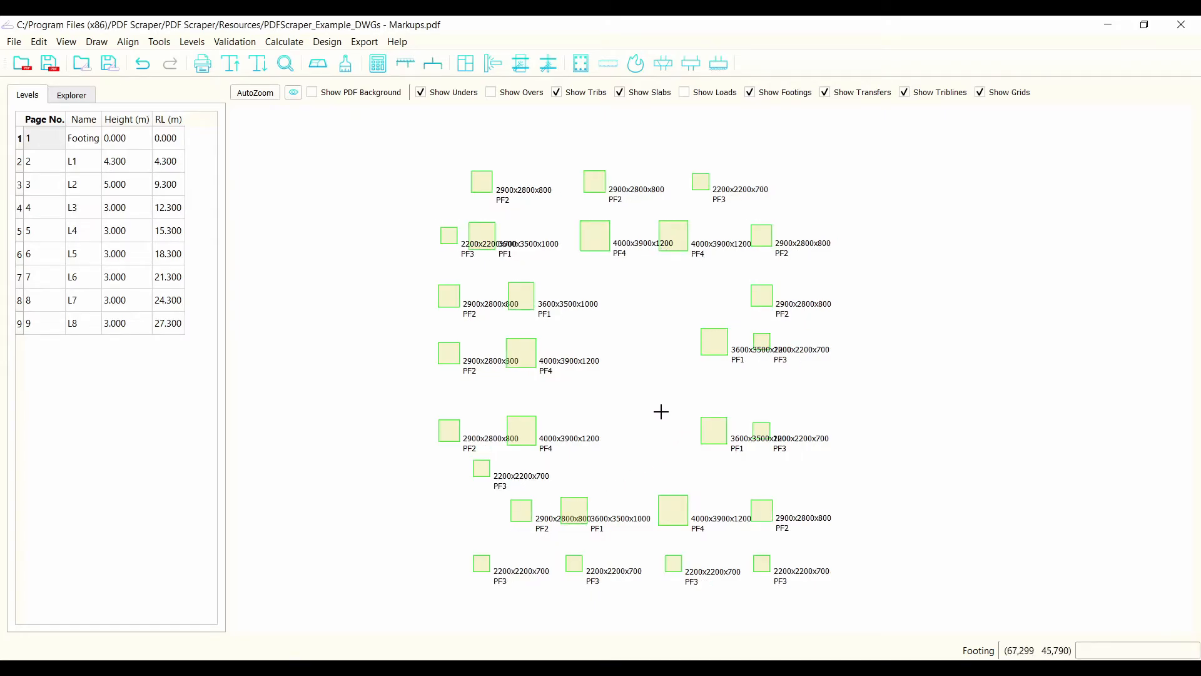
scroll(685, 367, up, 1)
scroll(685, 367, down, 1)
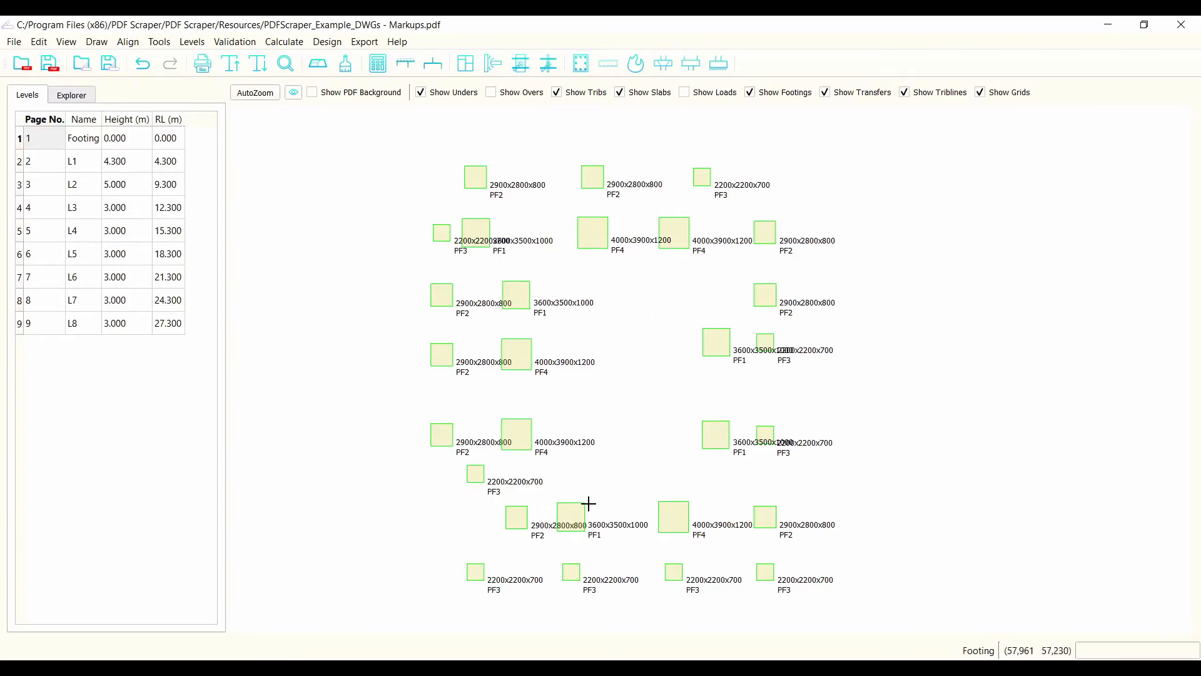
click(519, 438)
click(529, 360)
click(529, 441)
click(683, 378)
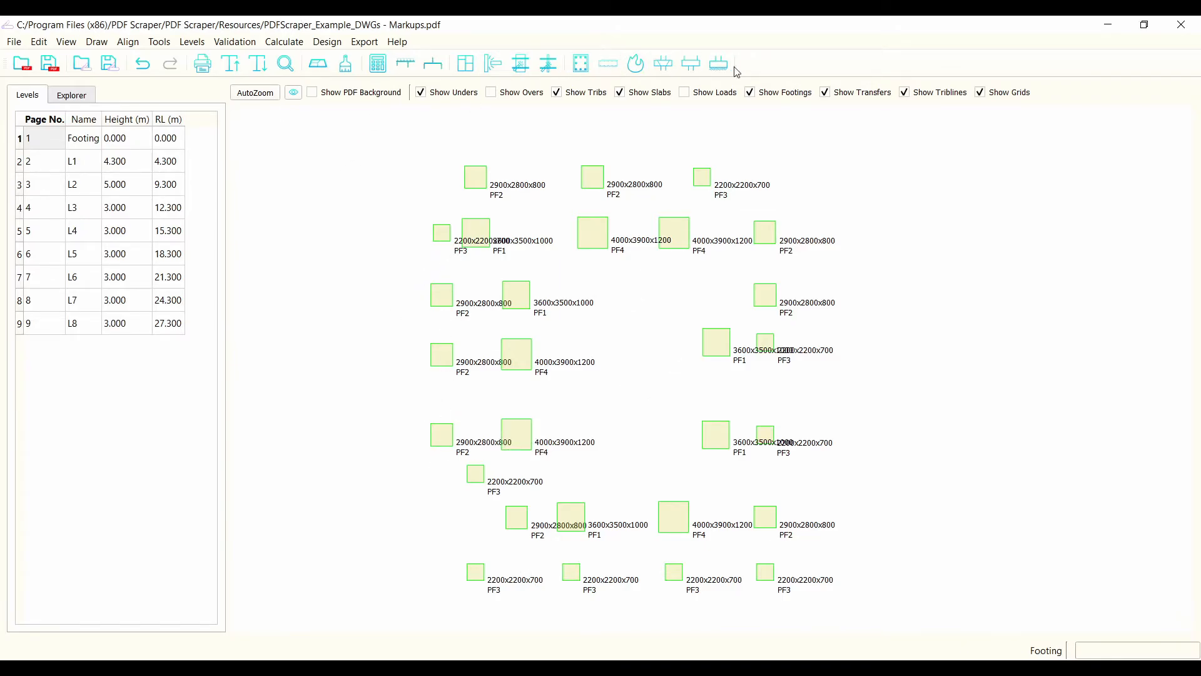
- Display the BUtl. and SUtl. utilisation values in the pad footing labels
click(294, 93)
click(629, 302)
click(626, 321)
click(804, 157)
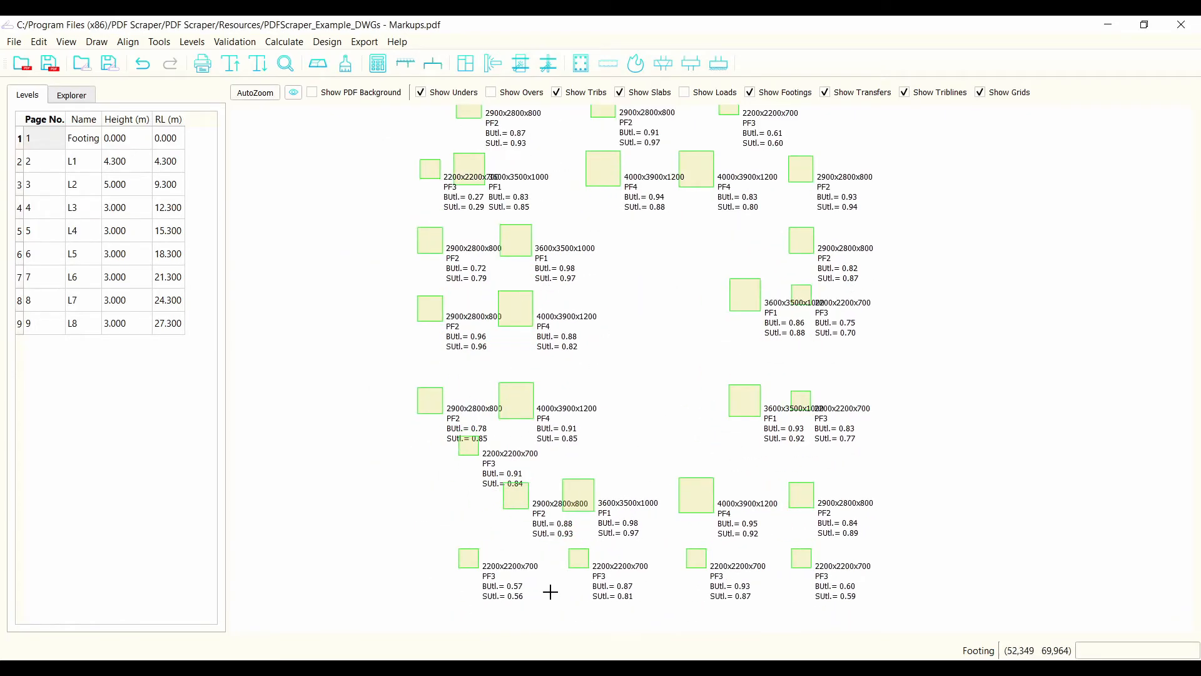
scroll(550, 594, up, 1)
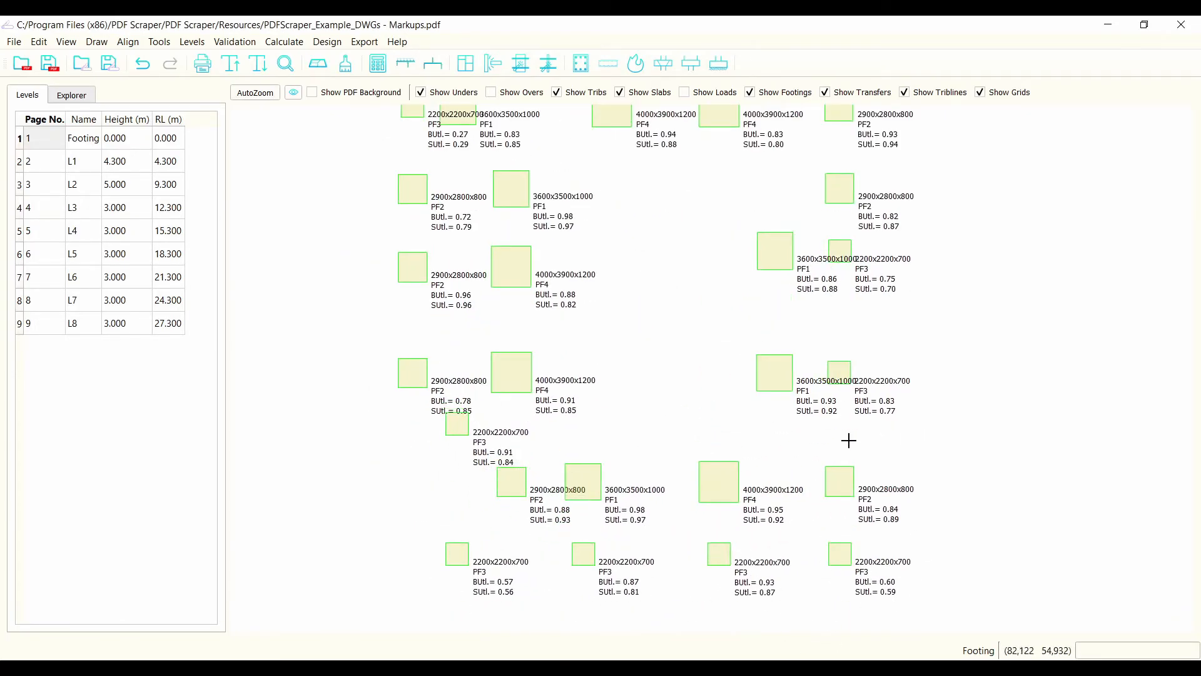
scroll(719, 471, down, 1)
scroll(674, 380, up, 2)
scroll(674, 379, down, 2)
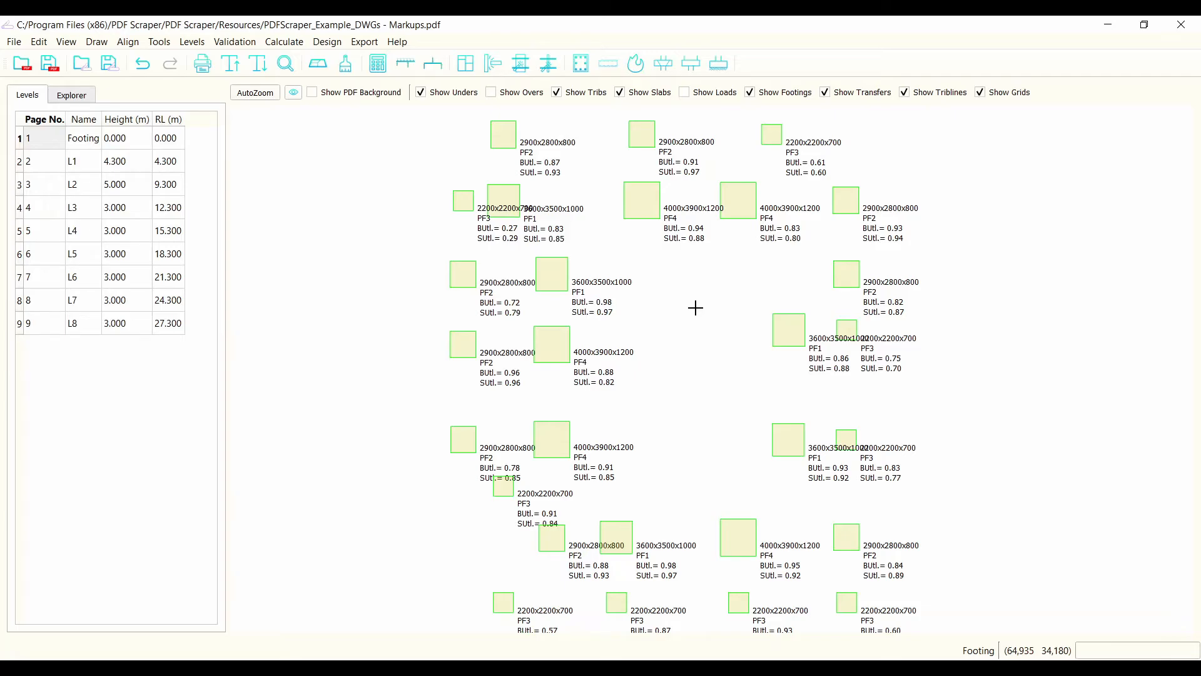
scroll(640, 324, down, 1)
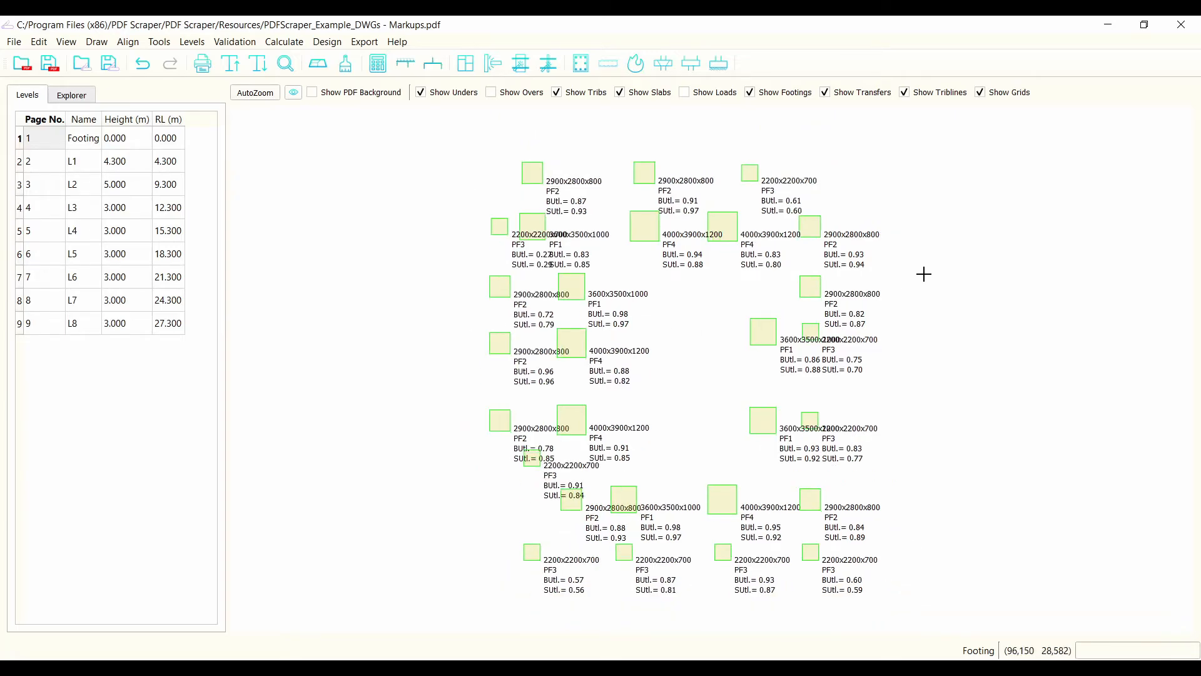
mouse_move(957, 147)
mouse_down()
mouse_move(348, 632)
mouse_move(349, 599)
mouse_up()
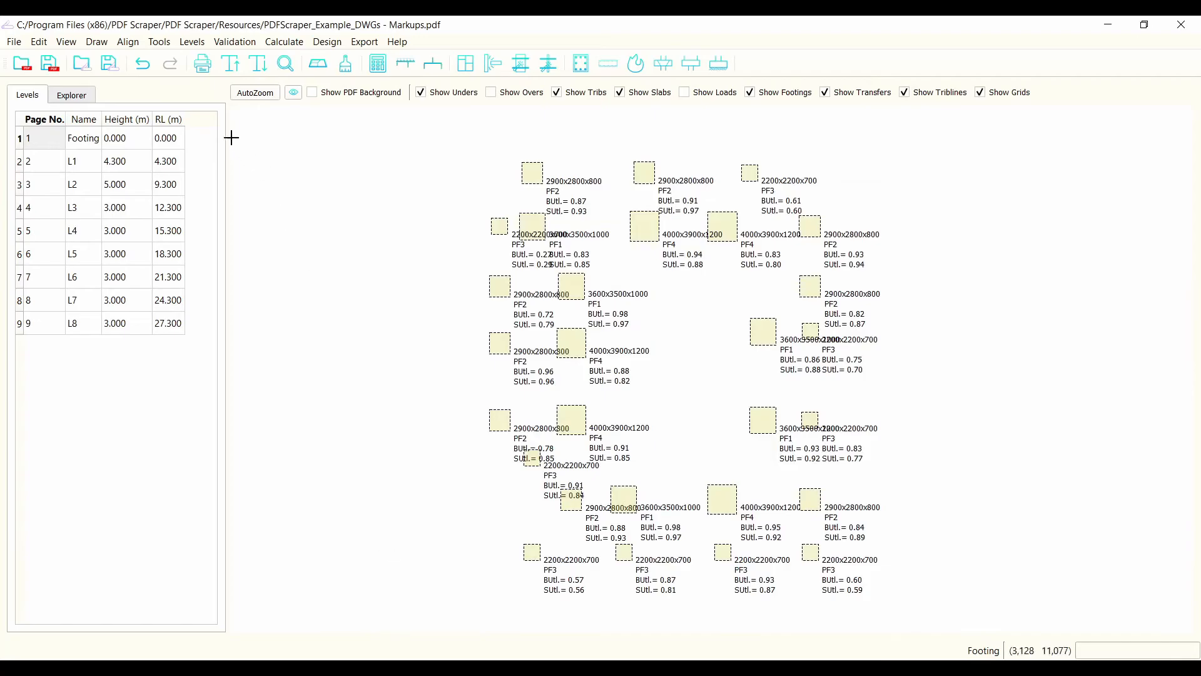
click(159, 42)
click(226, 146)
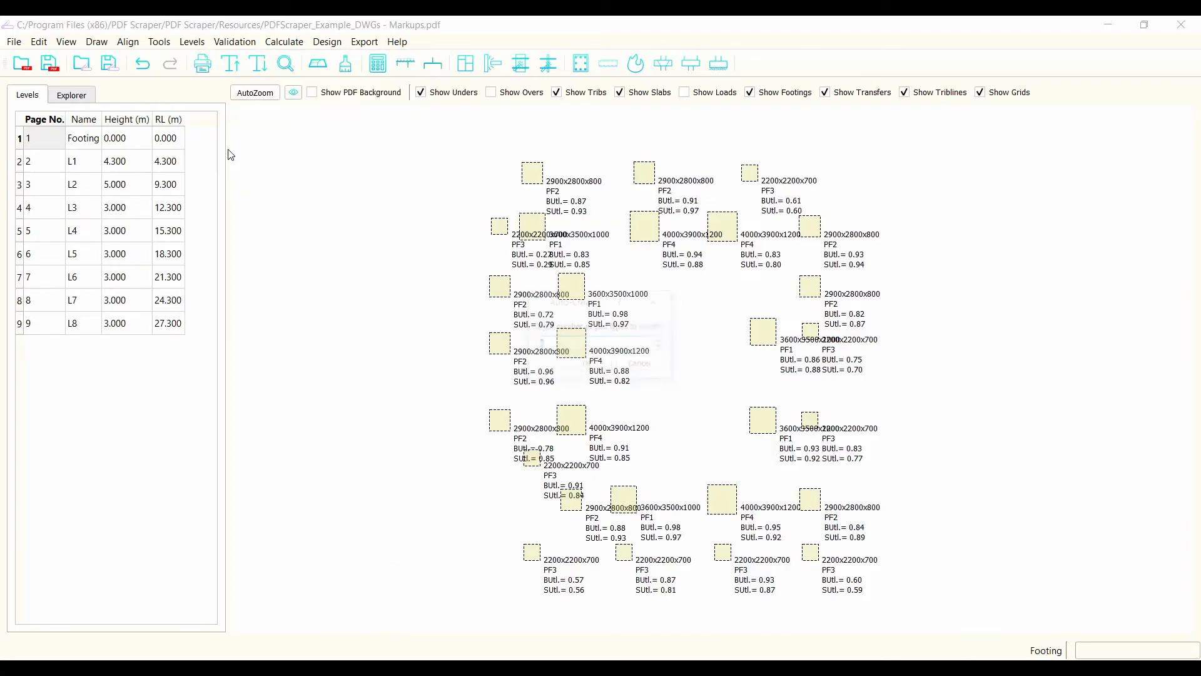
drag(566, 305, 301, 301)
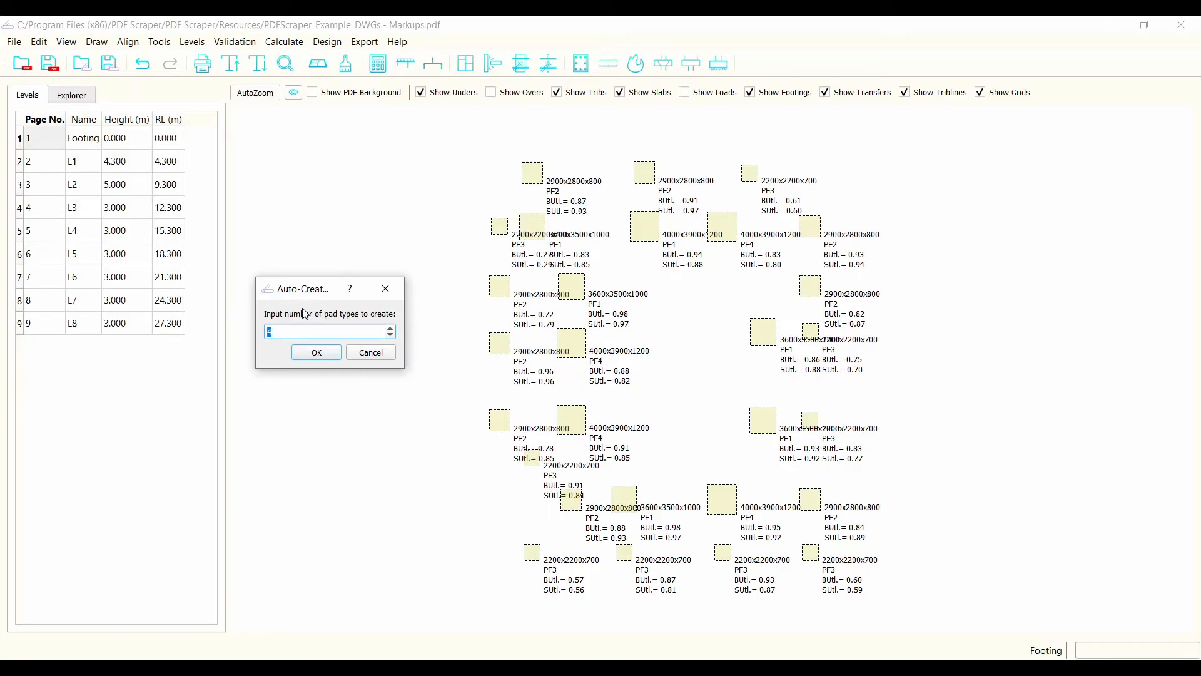
click(385, 288)
click(387, 306)
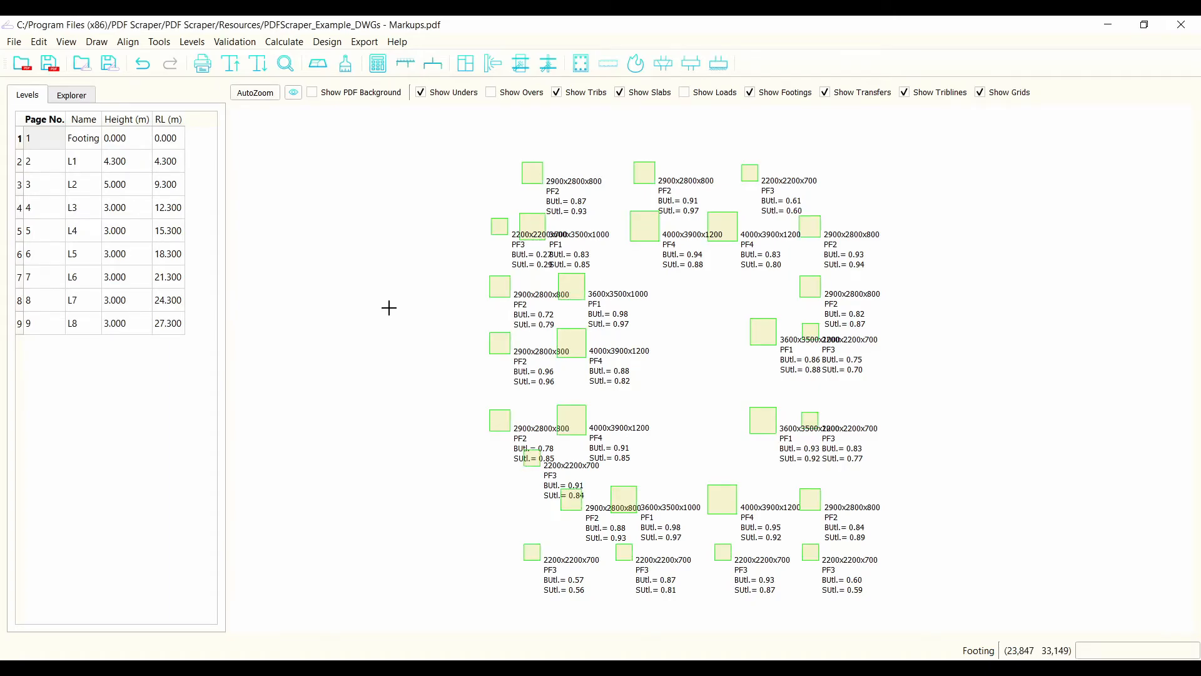
- Show level L6 with its tributary areas, slabs, transfers and triblines hidden
click(62, 252)
click(41, 230)
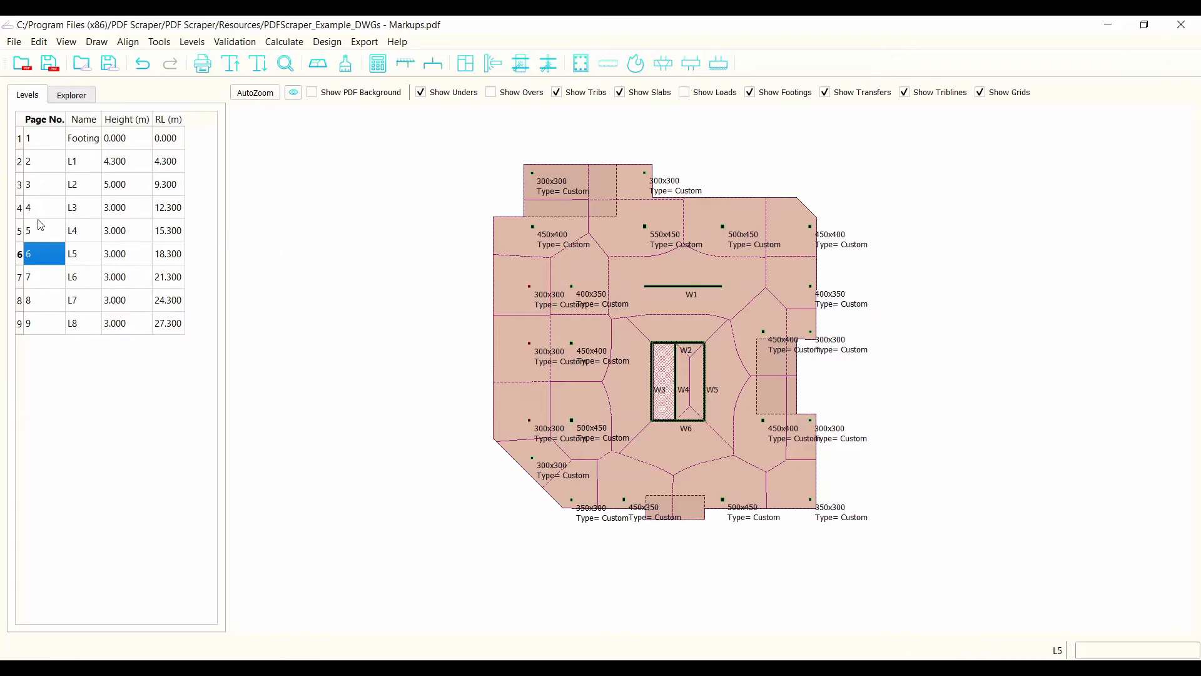
click(59, 275)
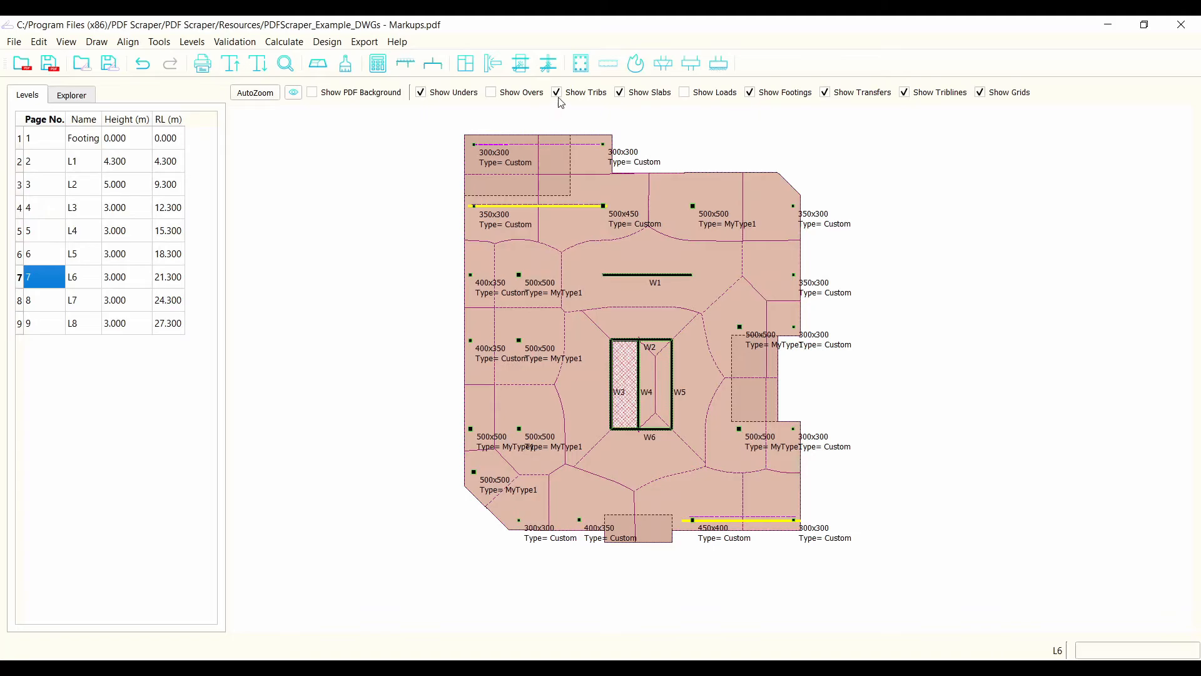
click(621, 93)
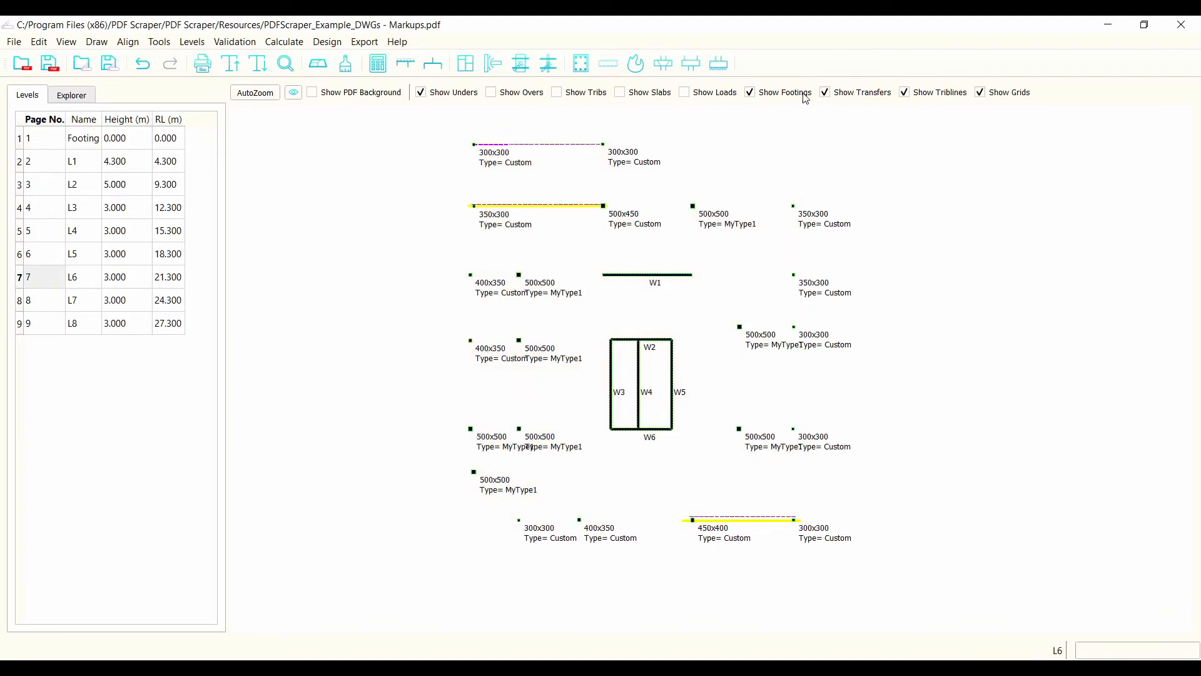
click(825, 93)
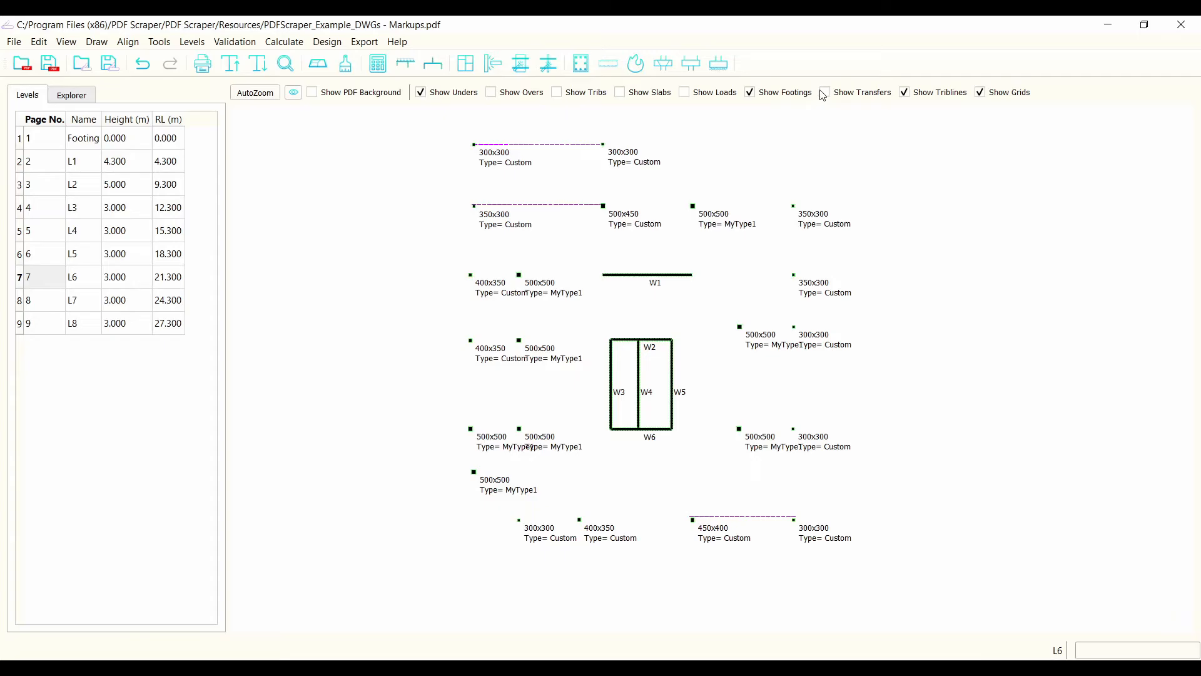
click(905, 92)
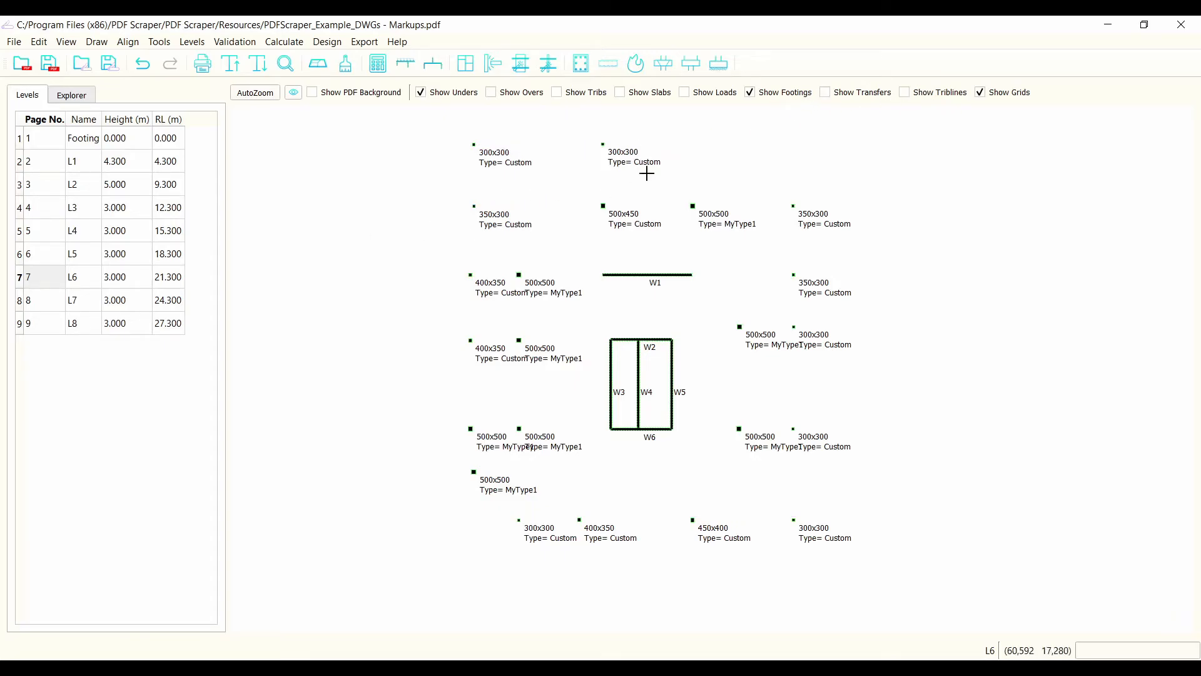
- Select all columns and walls on level L6 and auto-create 4 column types from the selection
drag(913, 132, 338, 538)
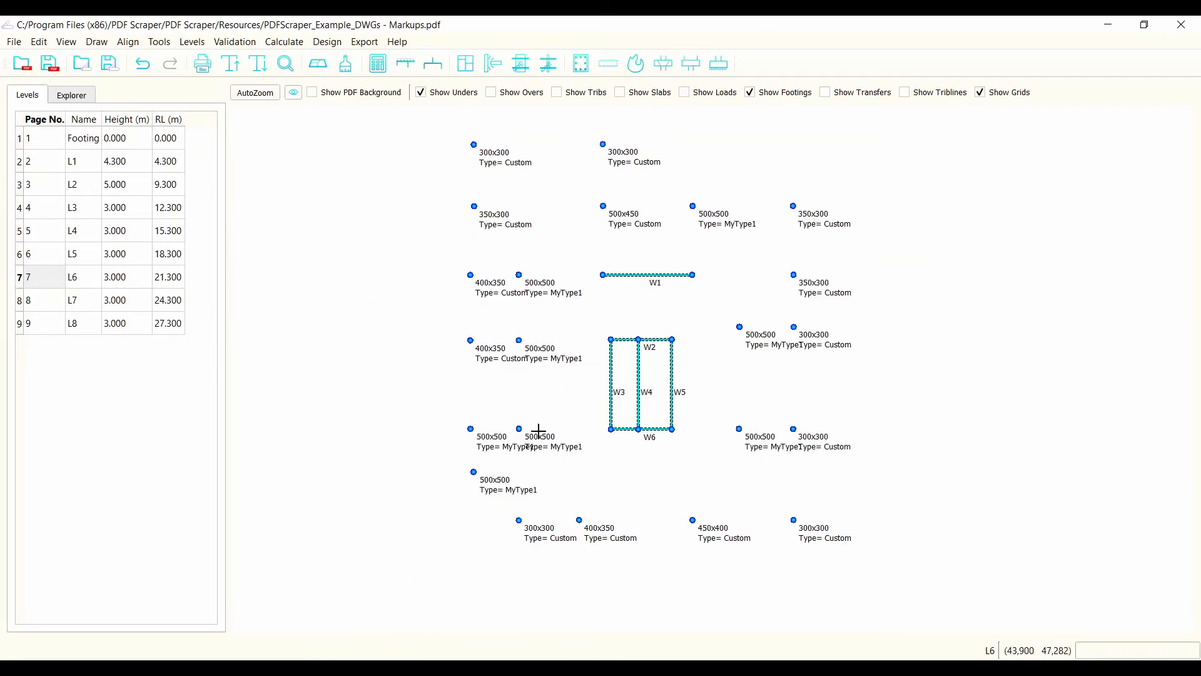
click(159, 41)
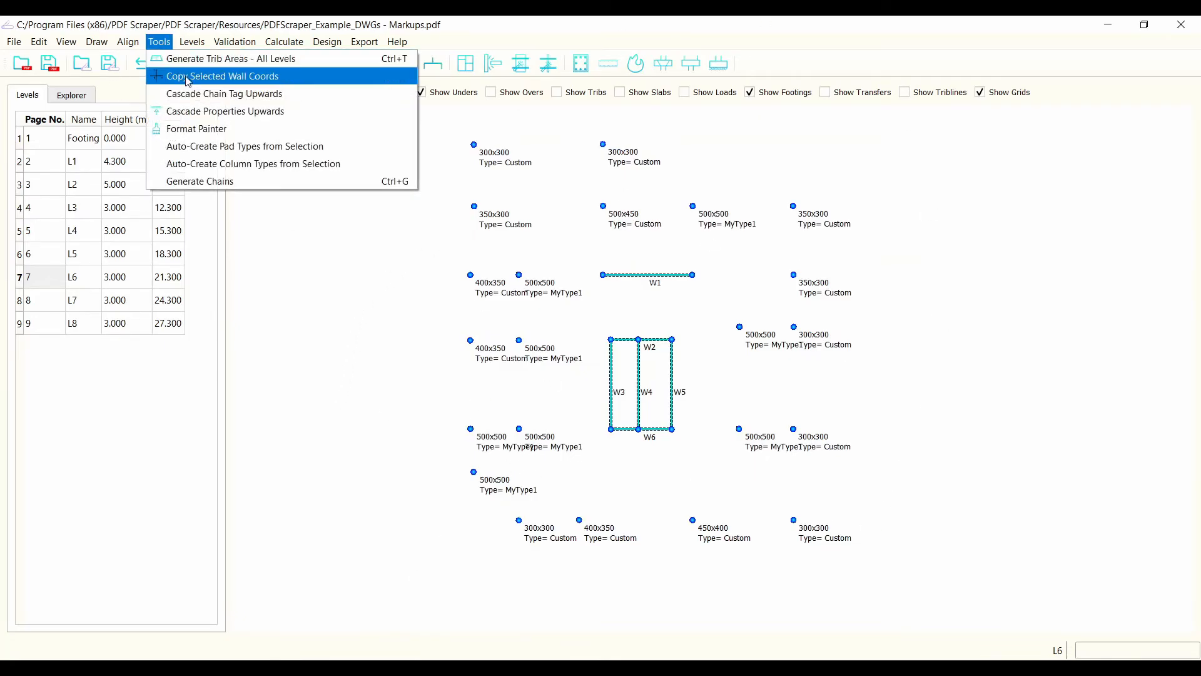
click(234, 164)
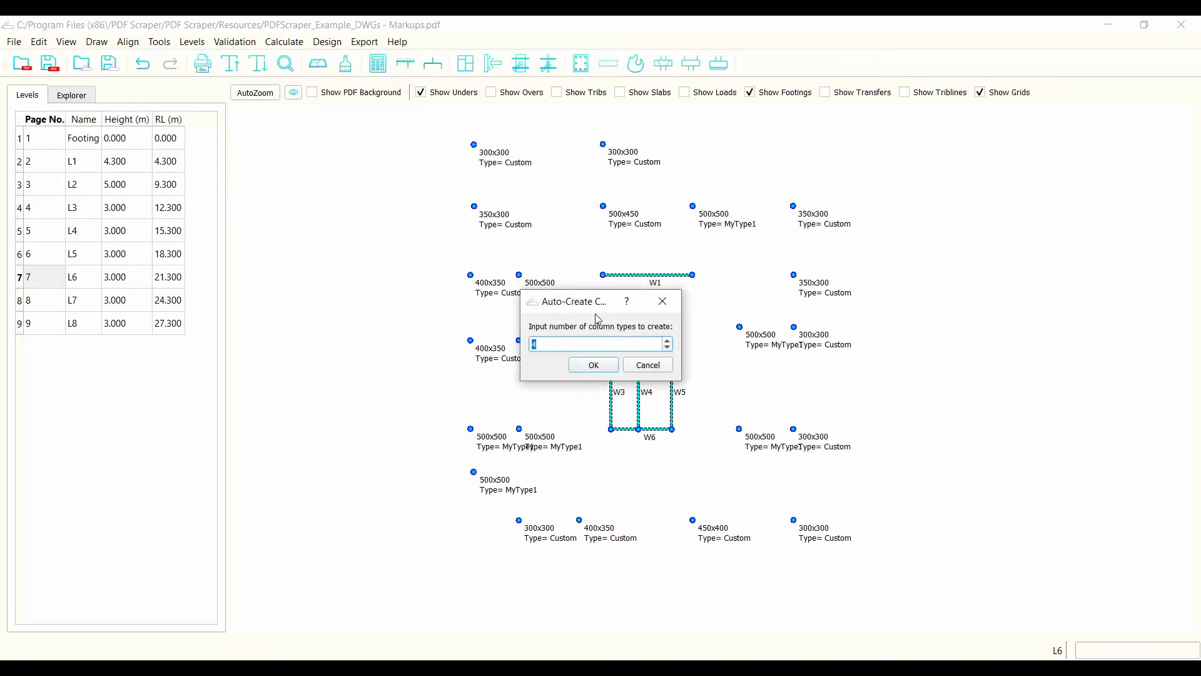
drag(573, 307, 276, 437)
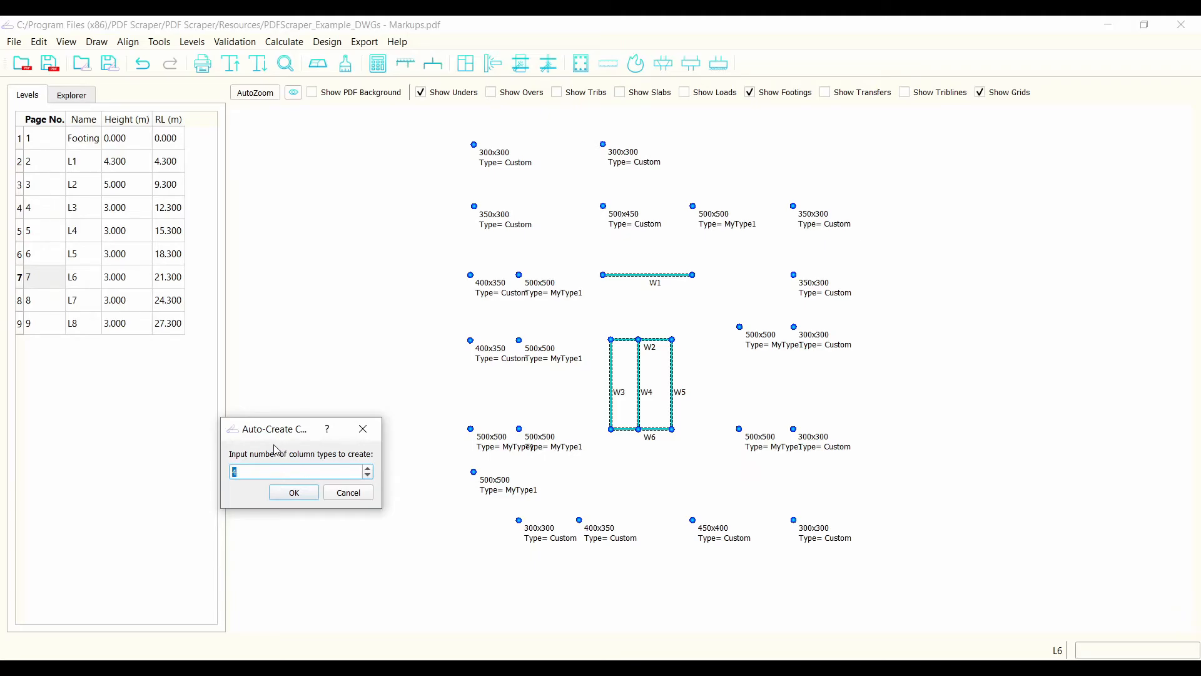
click(298, 494)
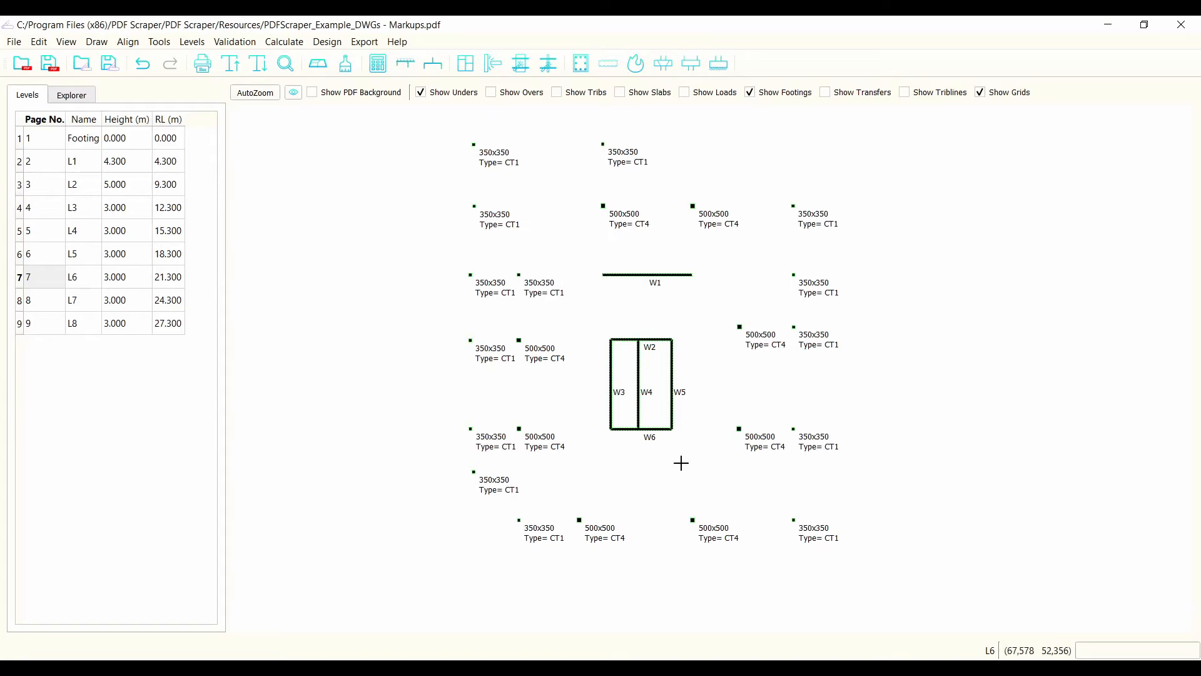
- Open the tabular column editor, enlarge it and look through the column rows from level L8 down to the lower levels
scroll(751, 321, up, 1)
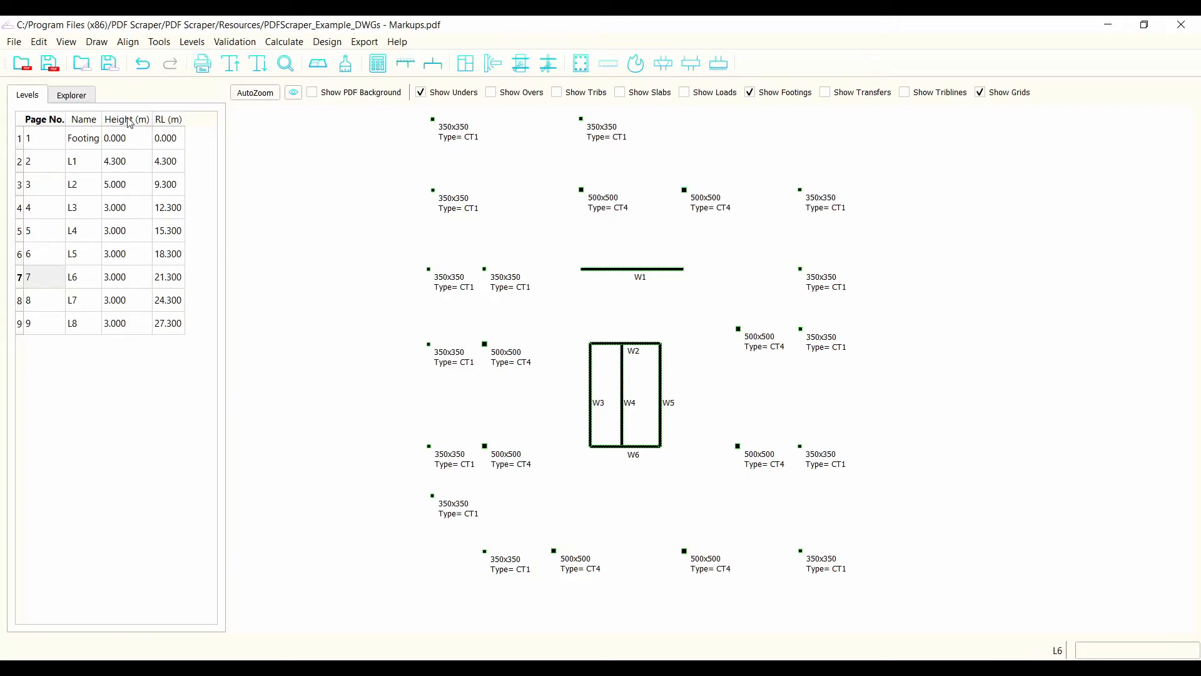
click(39, 41)
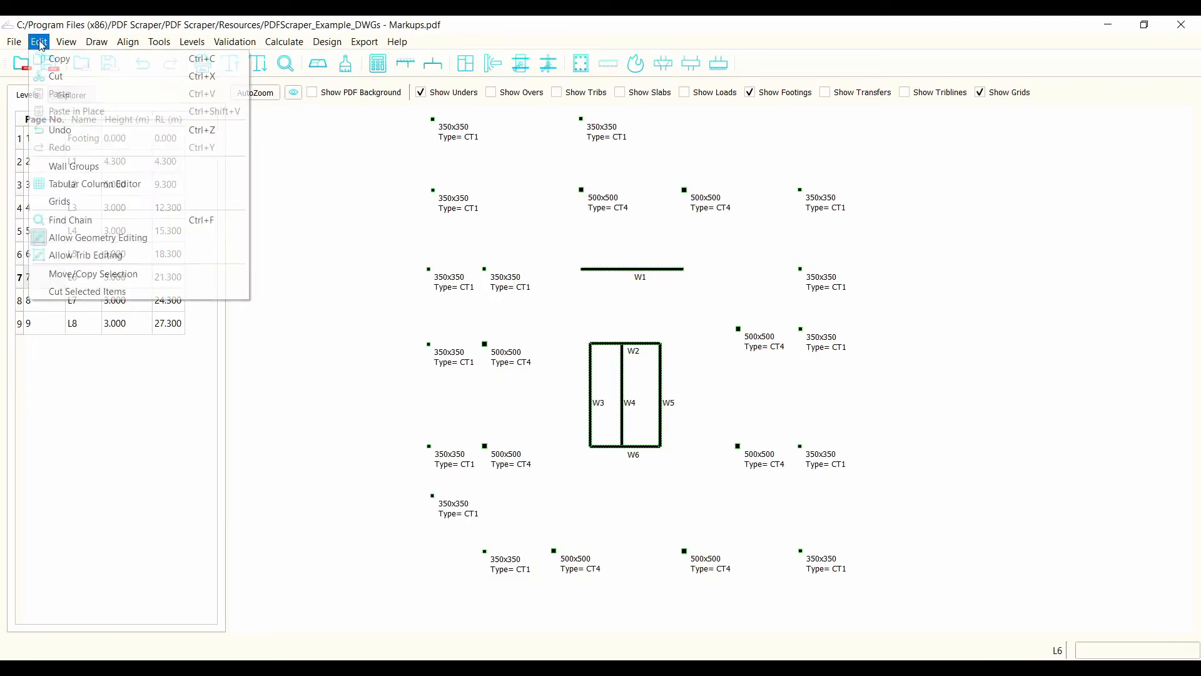
click(107, 184)
drag(493, 70, 475, 46)
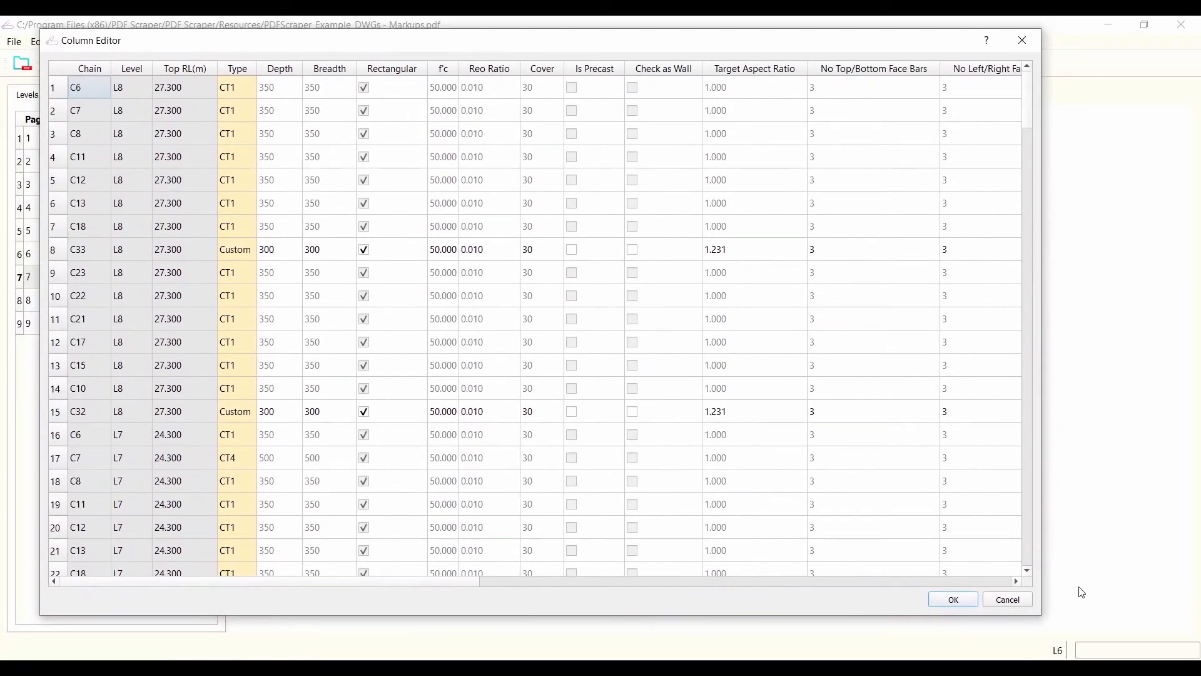
drag(1041, 619, 1120, 637)
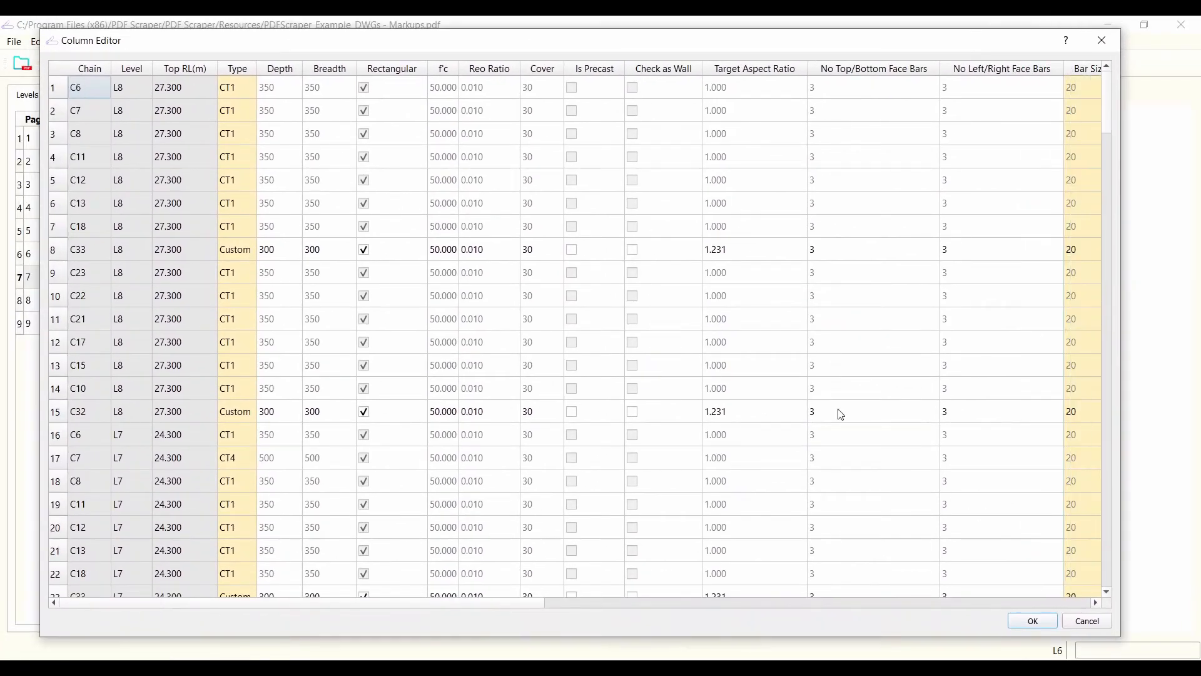
click(181, 180)
scroll(182, 175, down, 20)
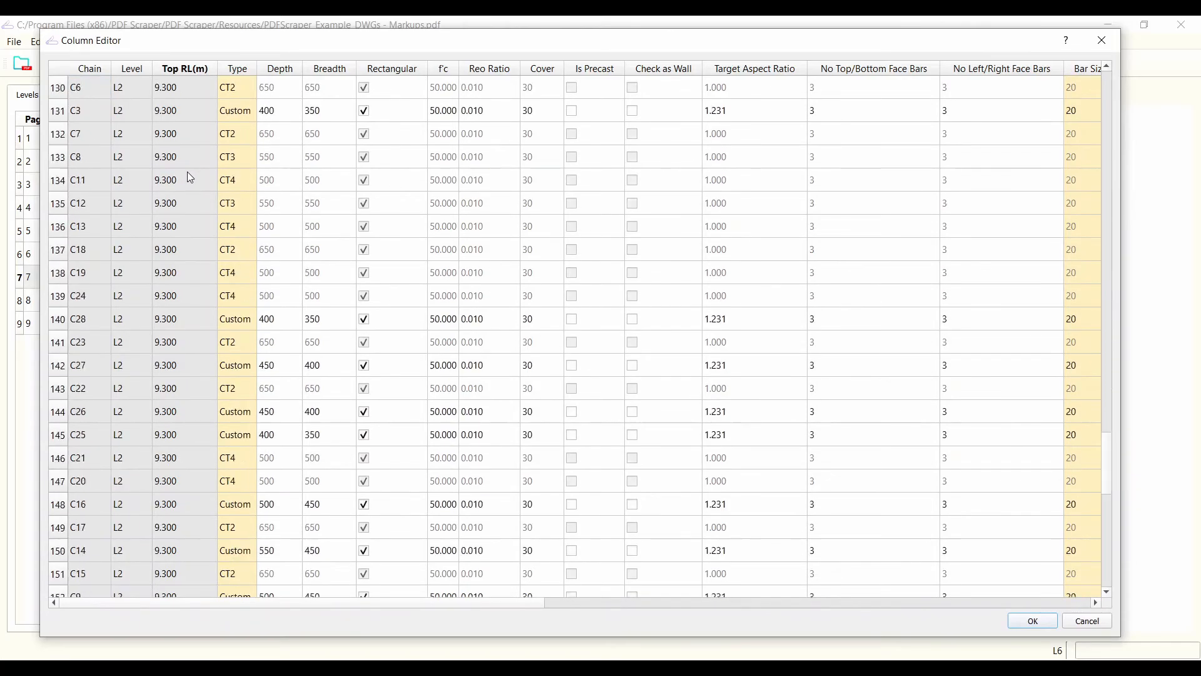
scroll(199, 350, up, 20)
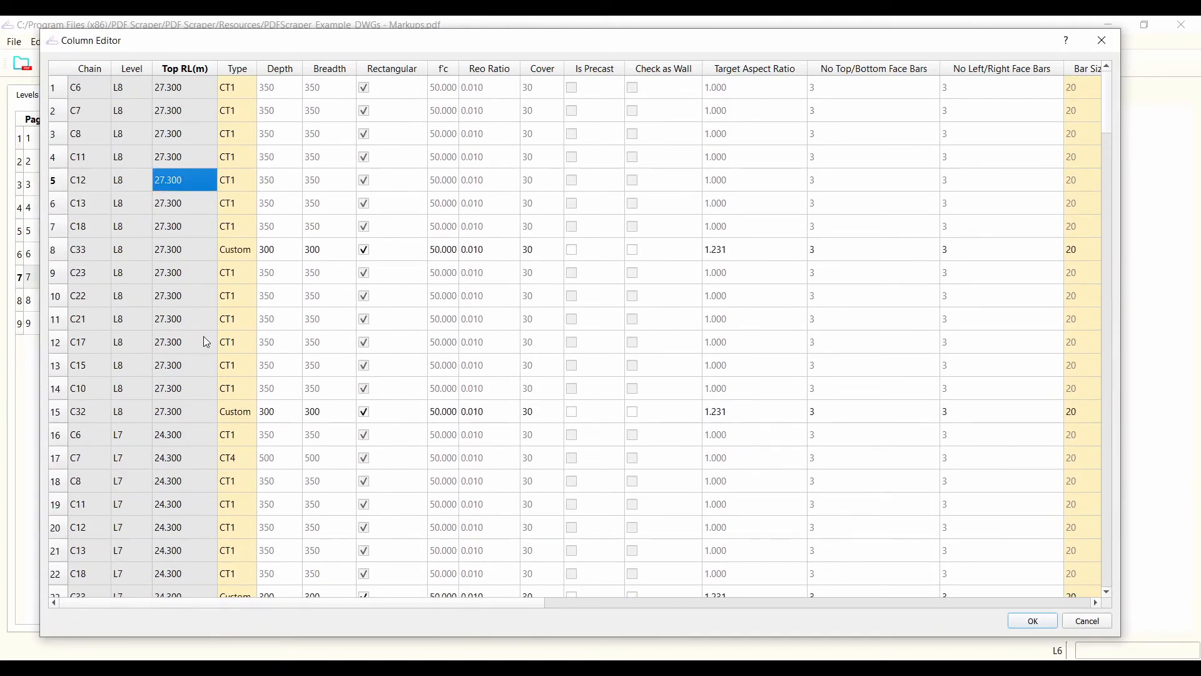
- Sort the column table by chain, by level and by top RL
click(120, 103)
click(89, 68)
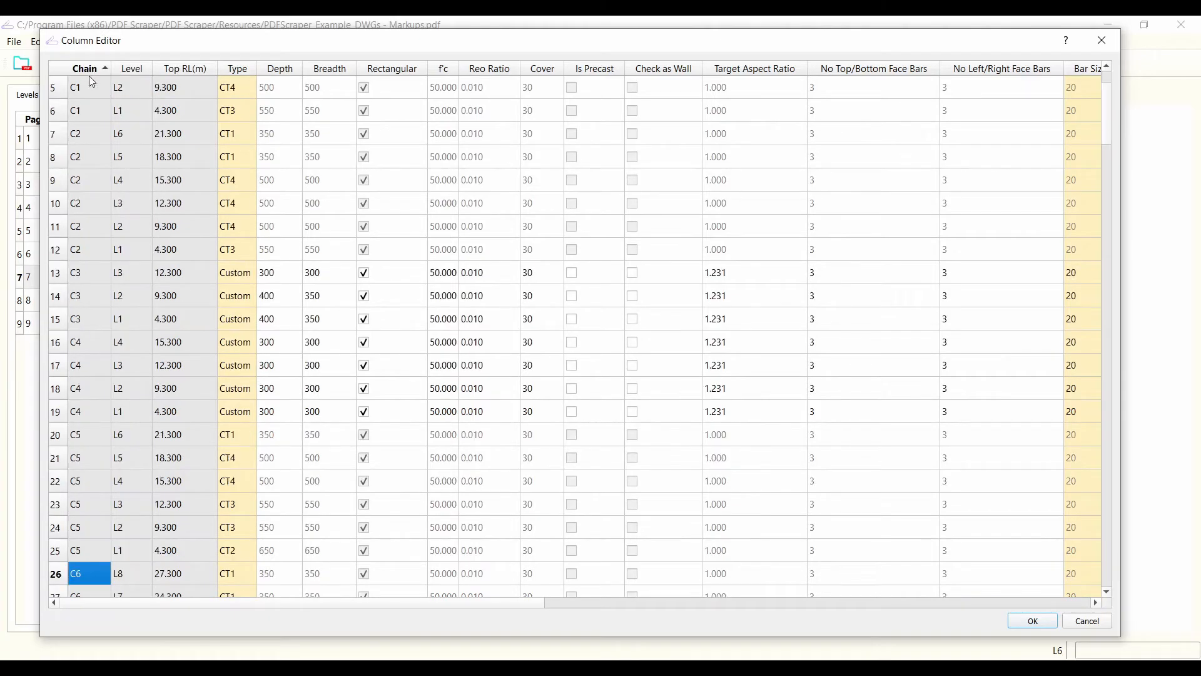
click(141, 69)
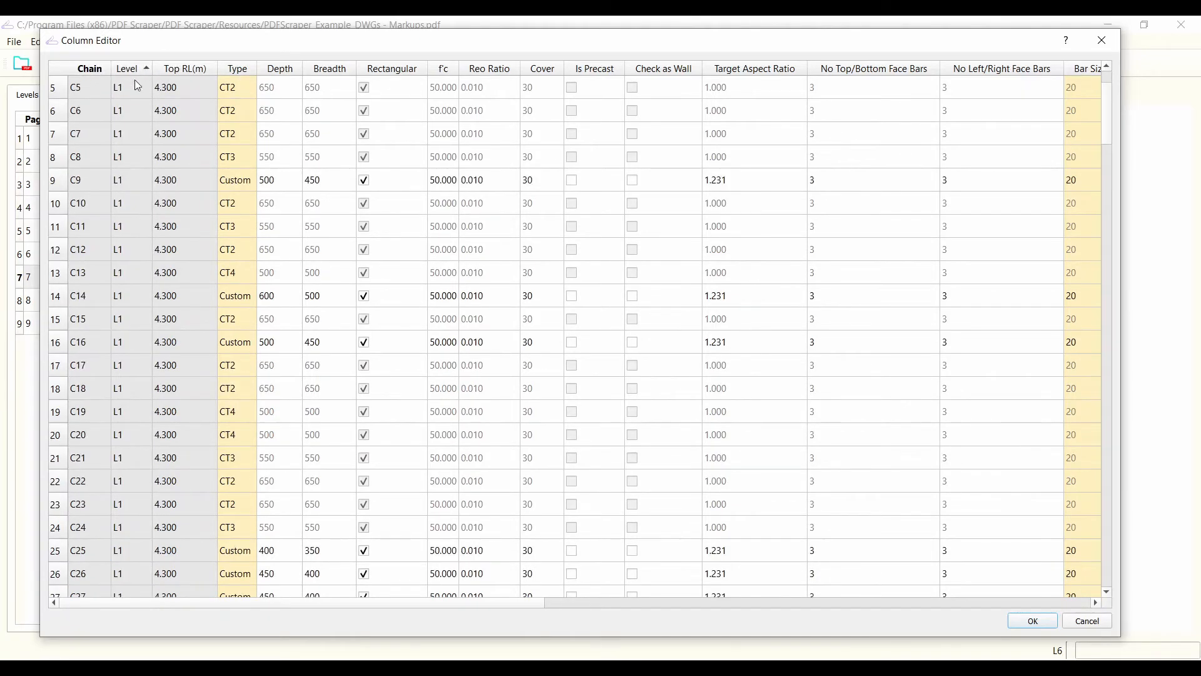
click(186, 71)
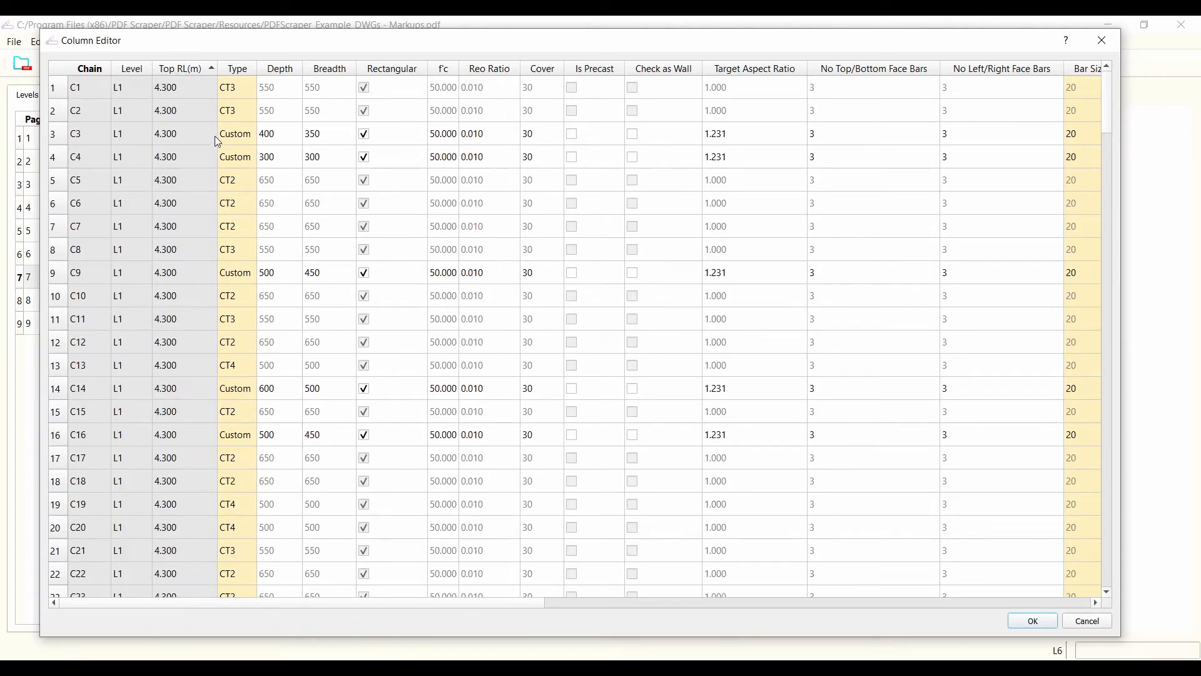
click(187, 108)
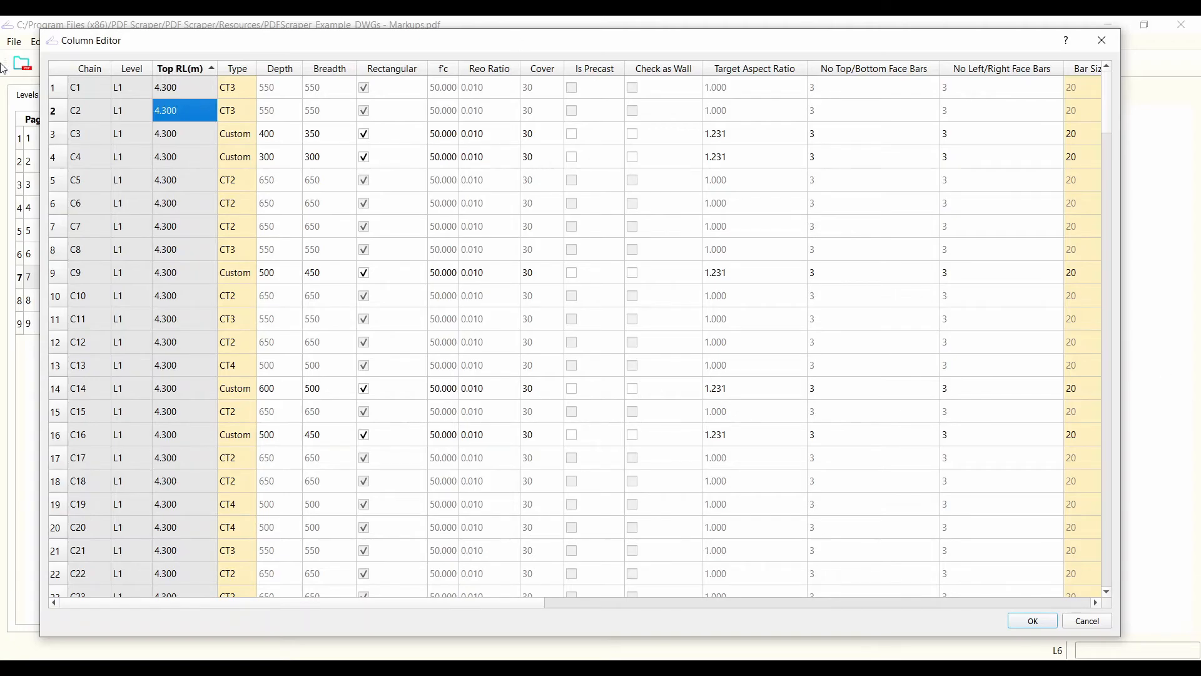
- Examine the type assignments and concrete strength of the level L1 columns in the column table
click(439, 279)
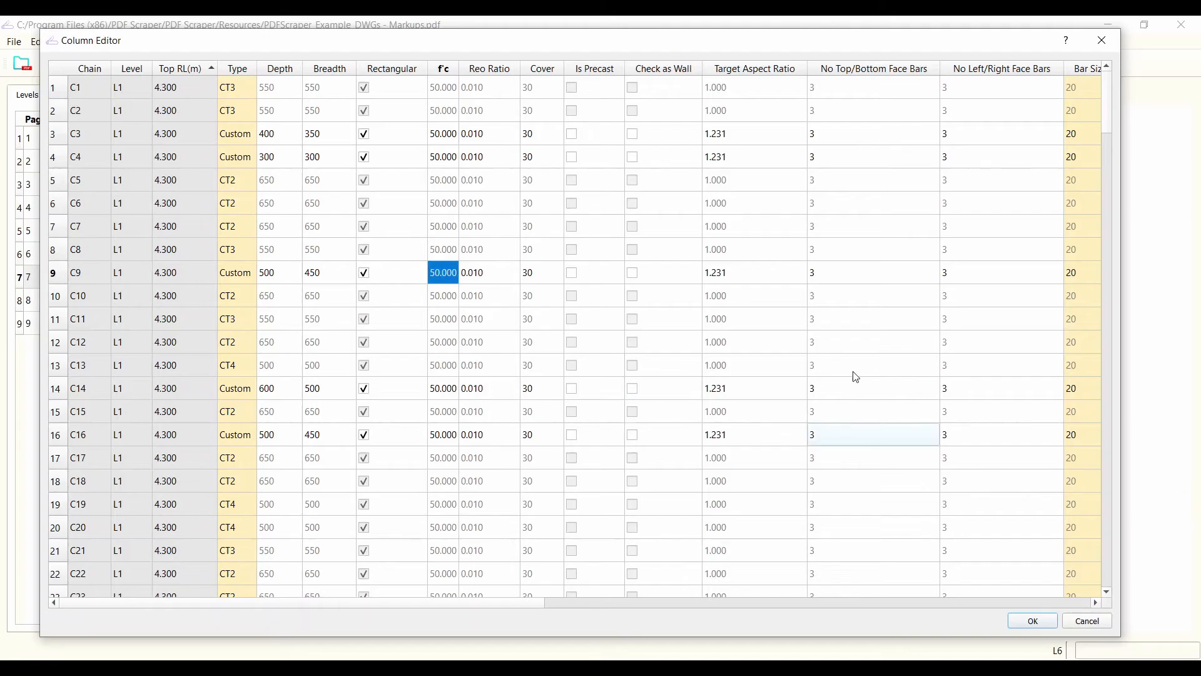
drag(236, 295, 243, 418)
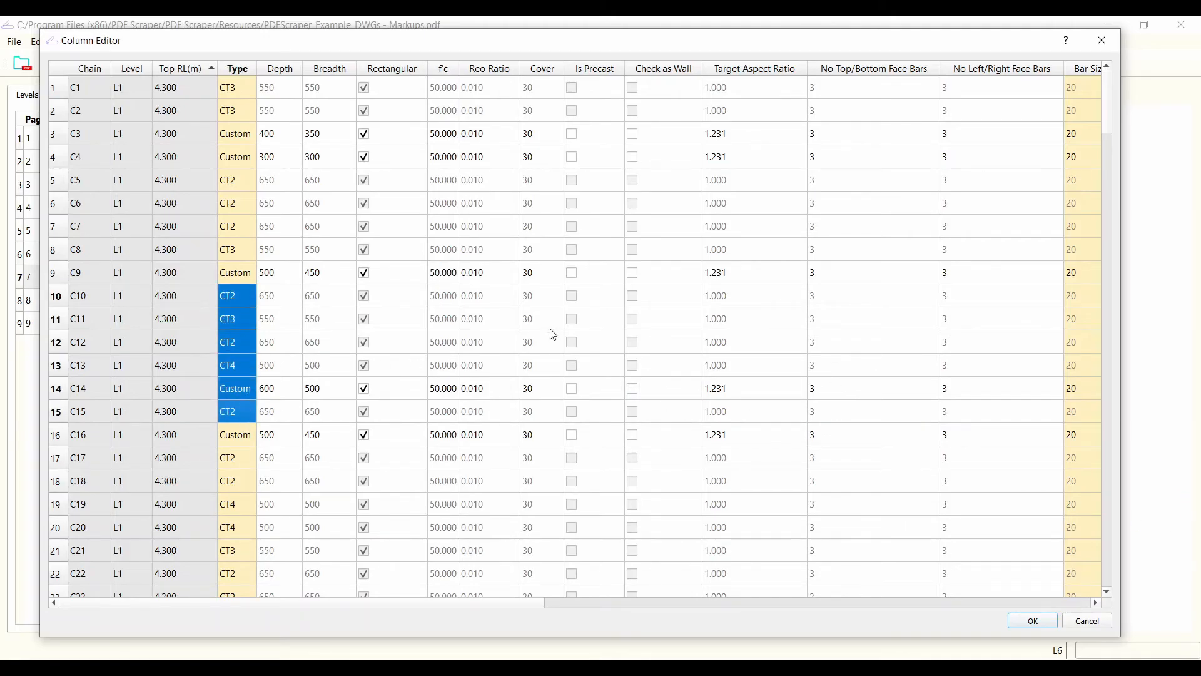
click(206, 296)
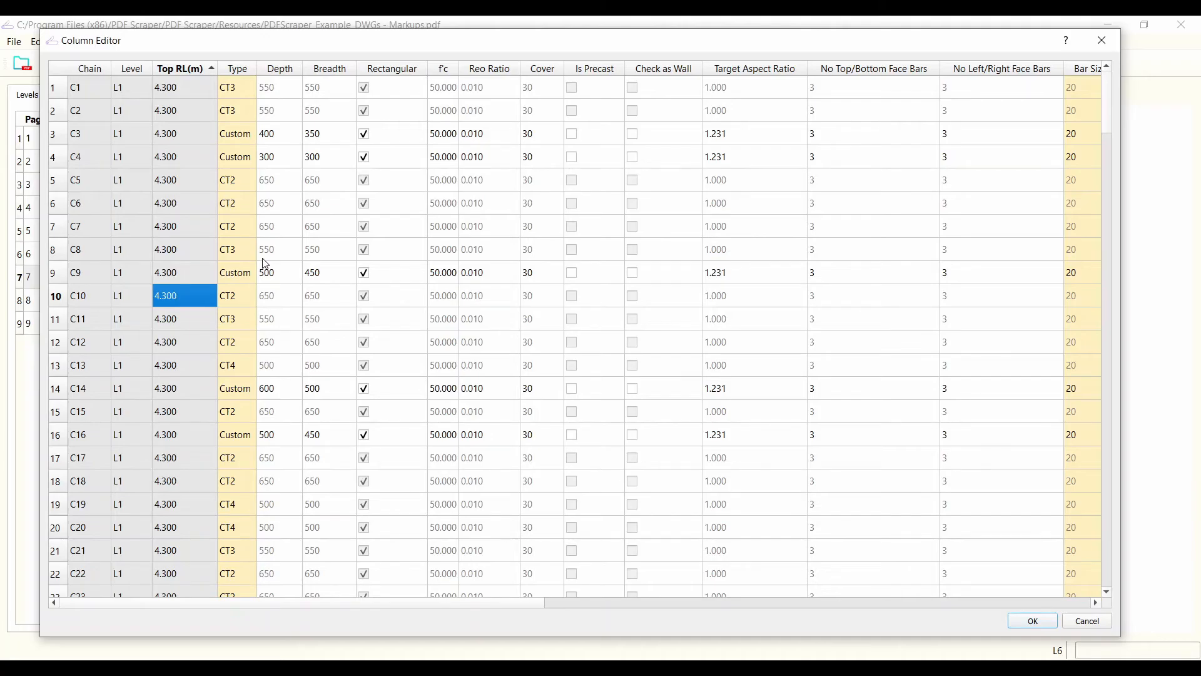
click(236, 212)
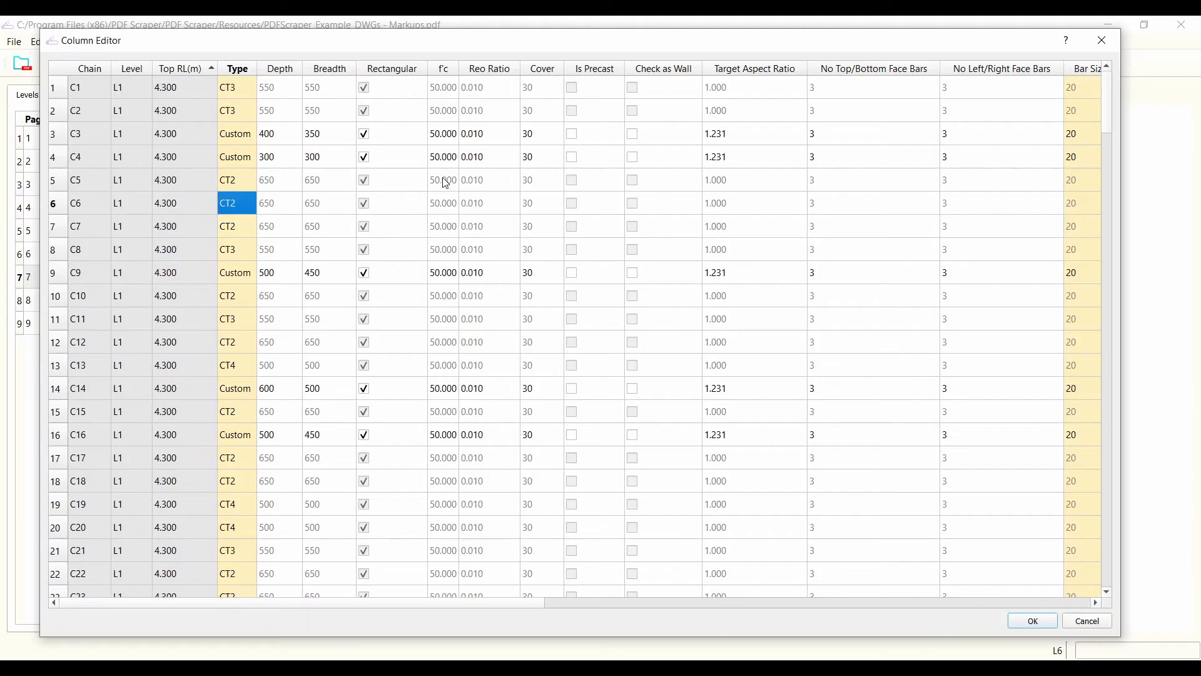
click(241, 227)
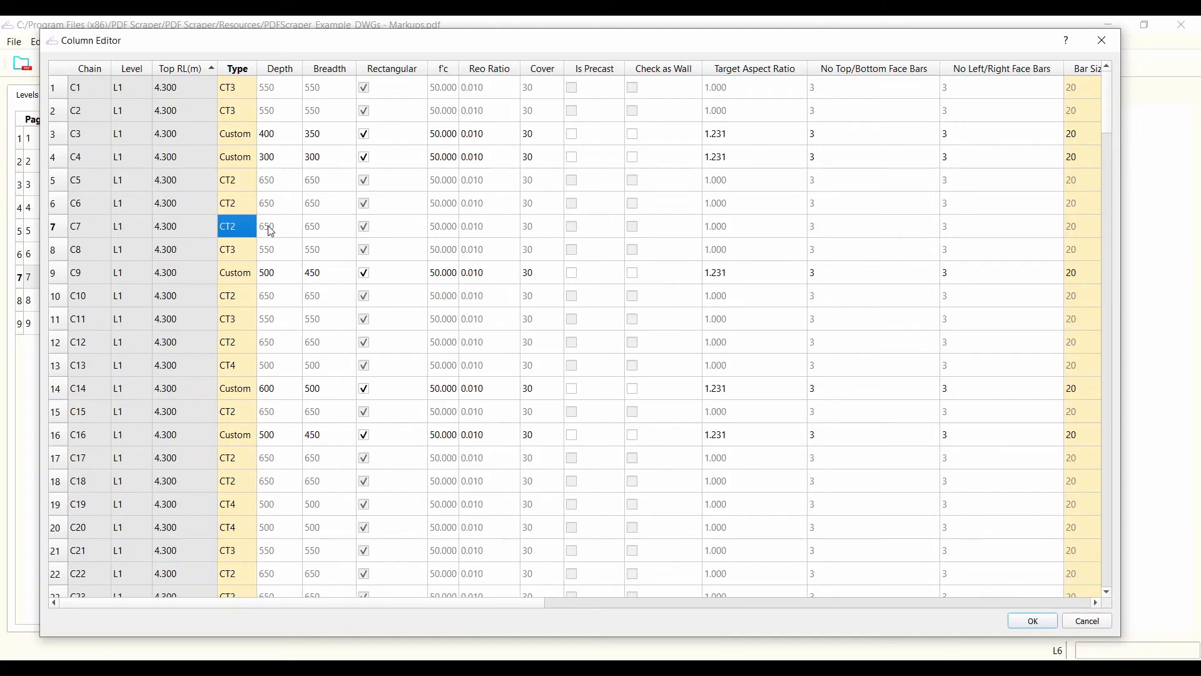
- Set the type of column C6 on level L1 to Custom and select its cells from depth to left/right face bars
click(249, 204)
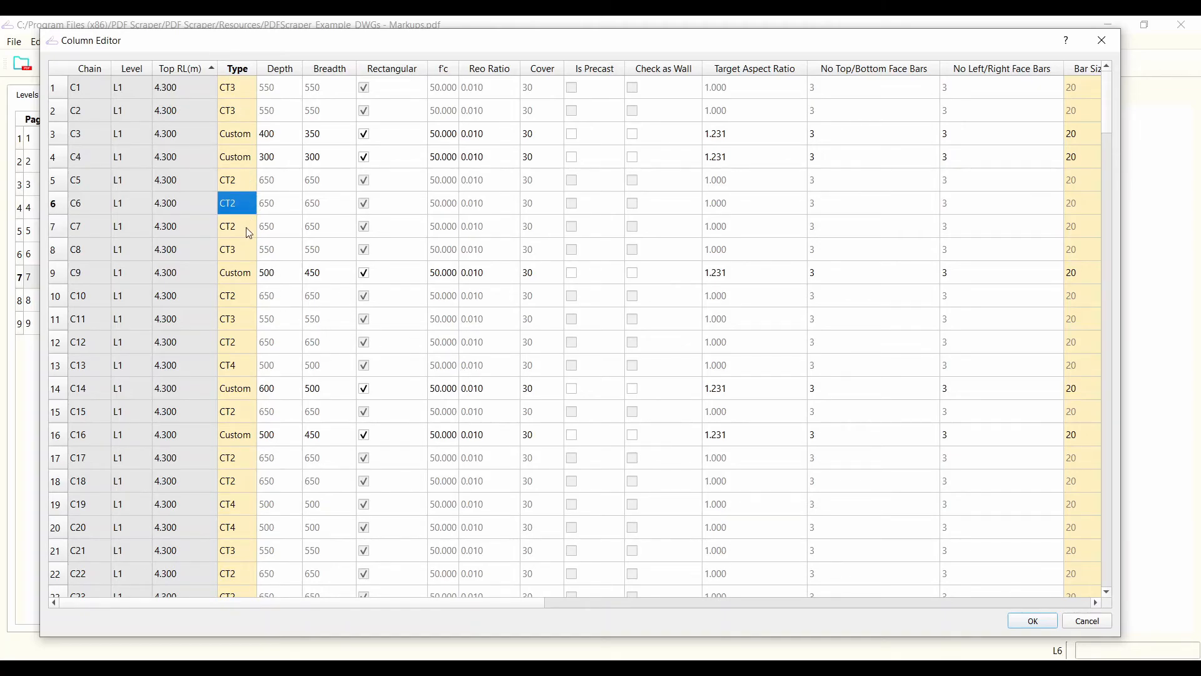
right_click(243, 205)
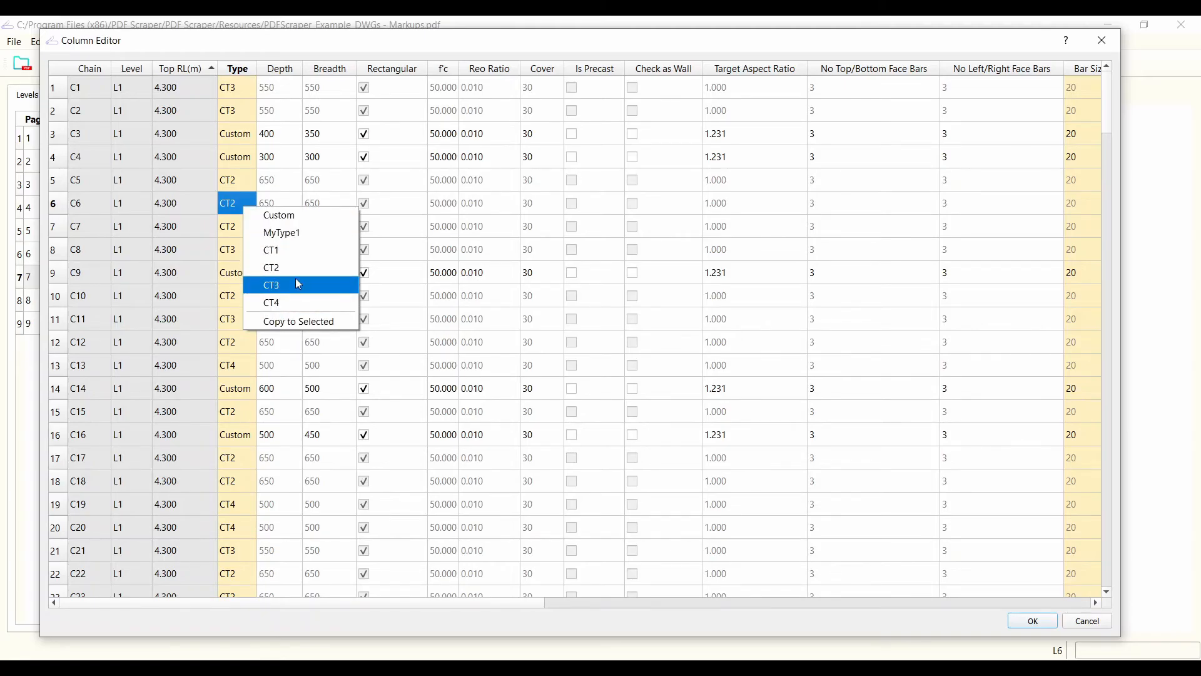
click(285, 215)
click(500, 209)
drag(272, 198, 914, 209)
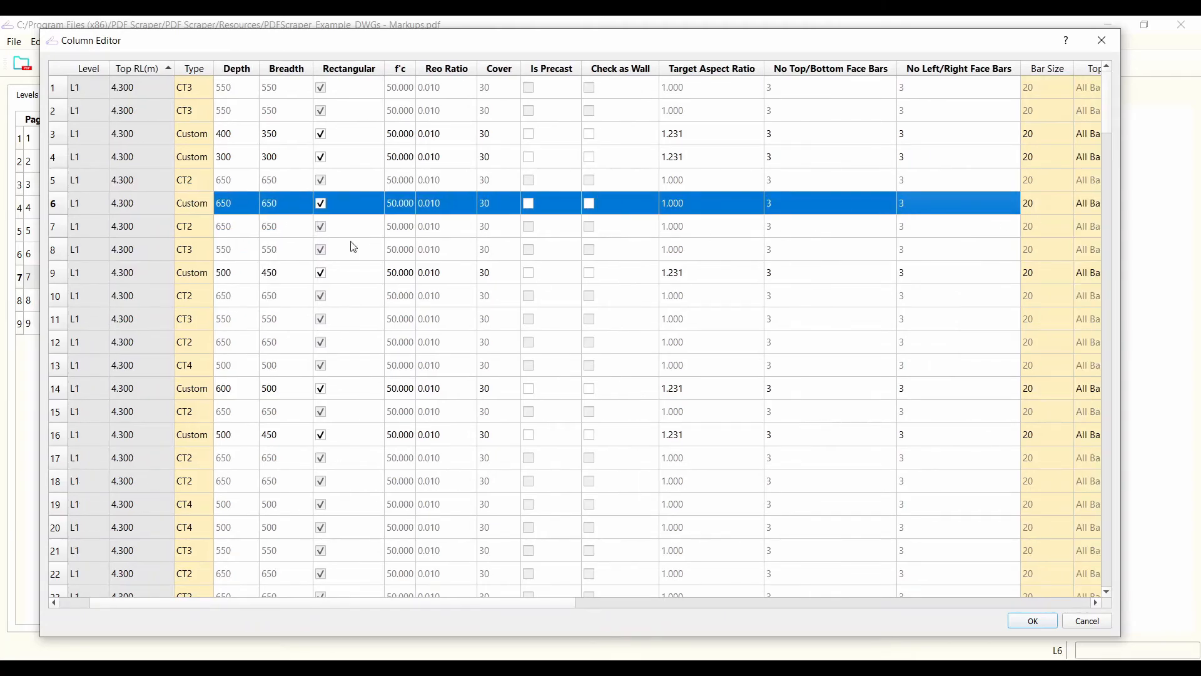
- Examine the columns' shear throw, tributary, angle, FRL, slab restraint, extra load, eccentricity and moment settings
drag(418, 599, 1031, 645)
click(472, 186)
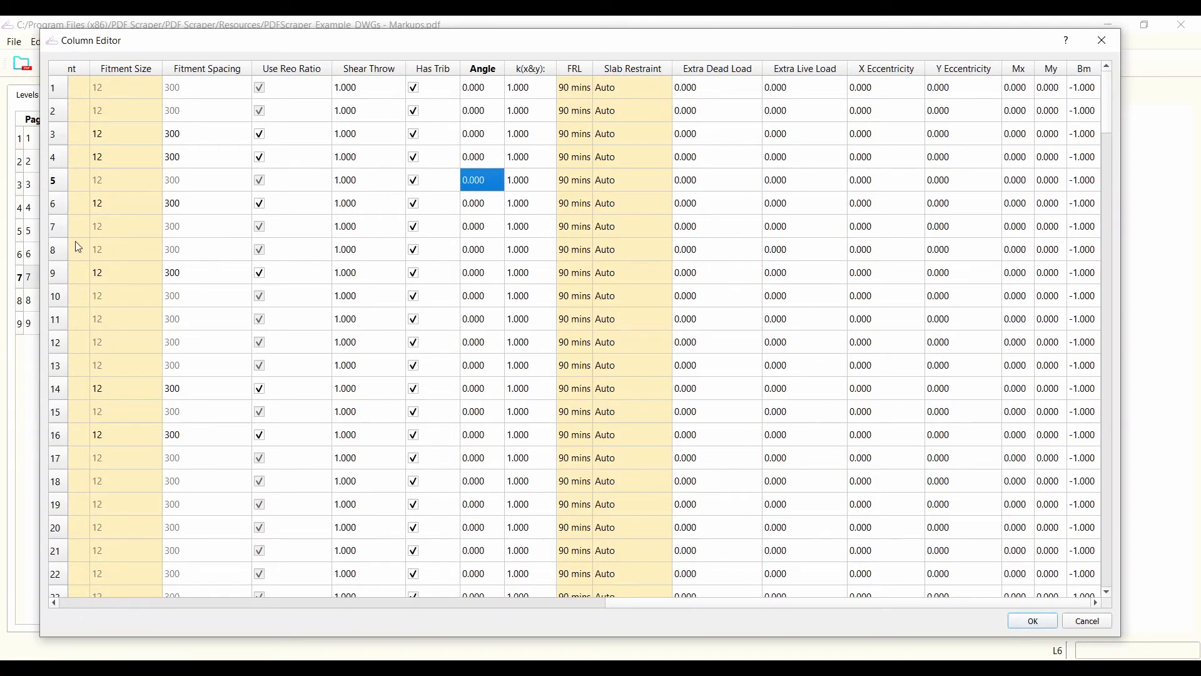
drag(367, 228, 1072, 258)
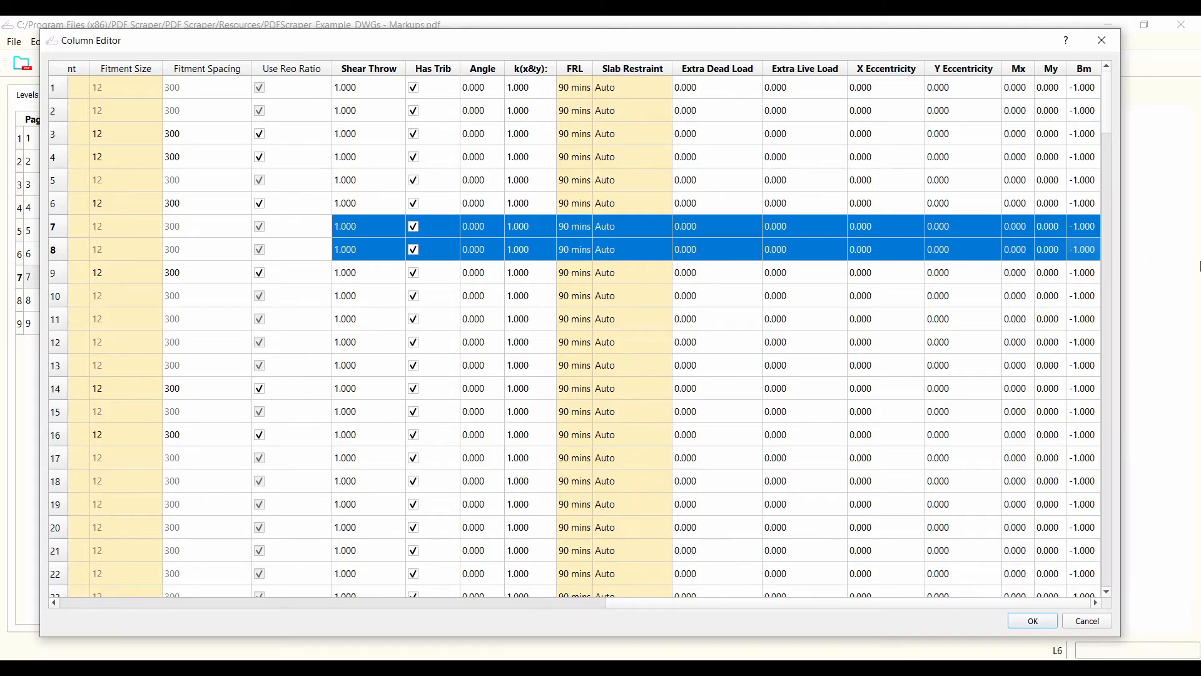
click(817, 304)
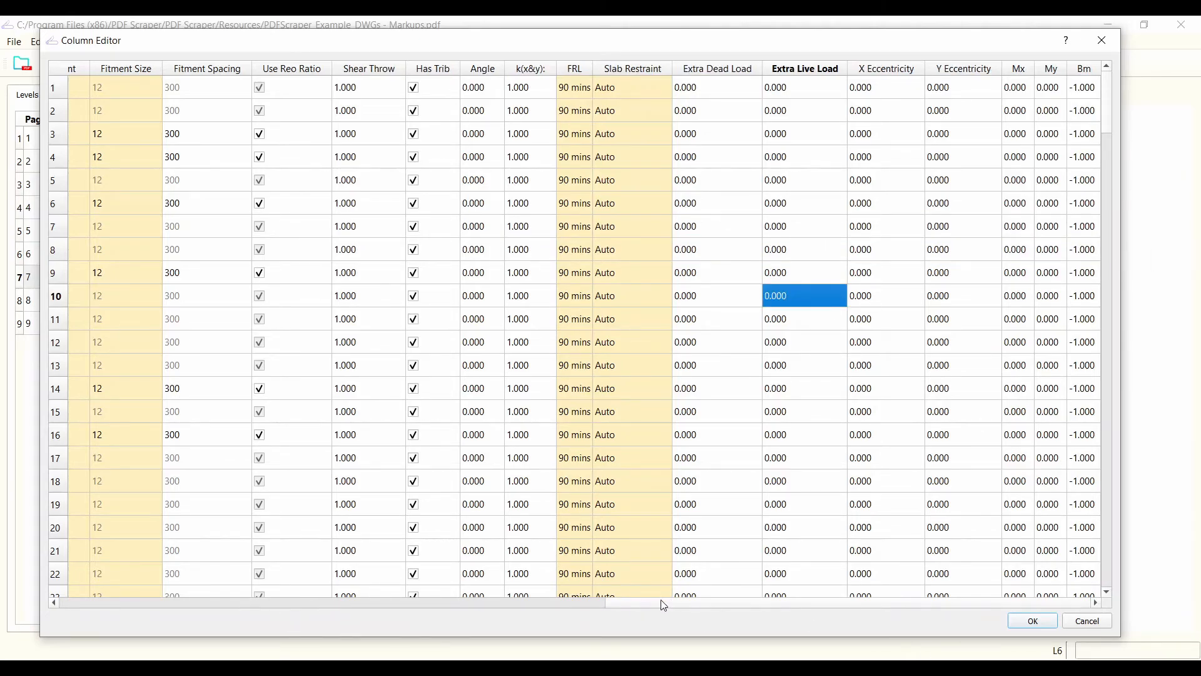
drag(662, 602, 469, 601)
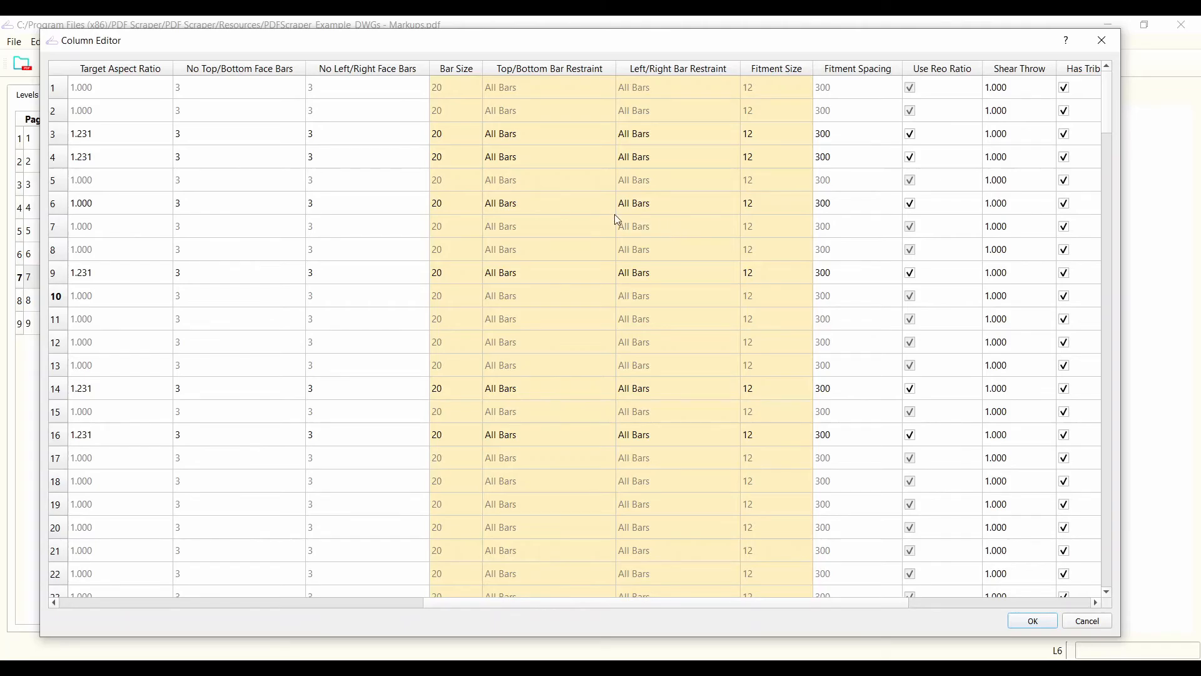
- Check the top/bottom bar restraint and bar size options for column C6 on level L1, and close the column editor without accepting changes
right_click(548, 208)
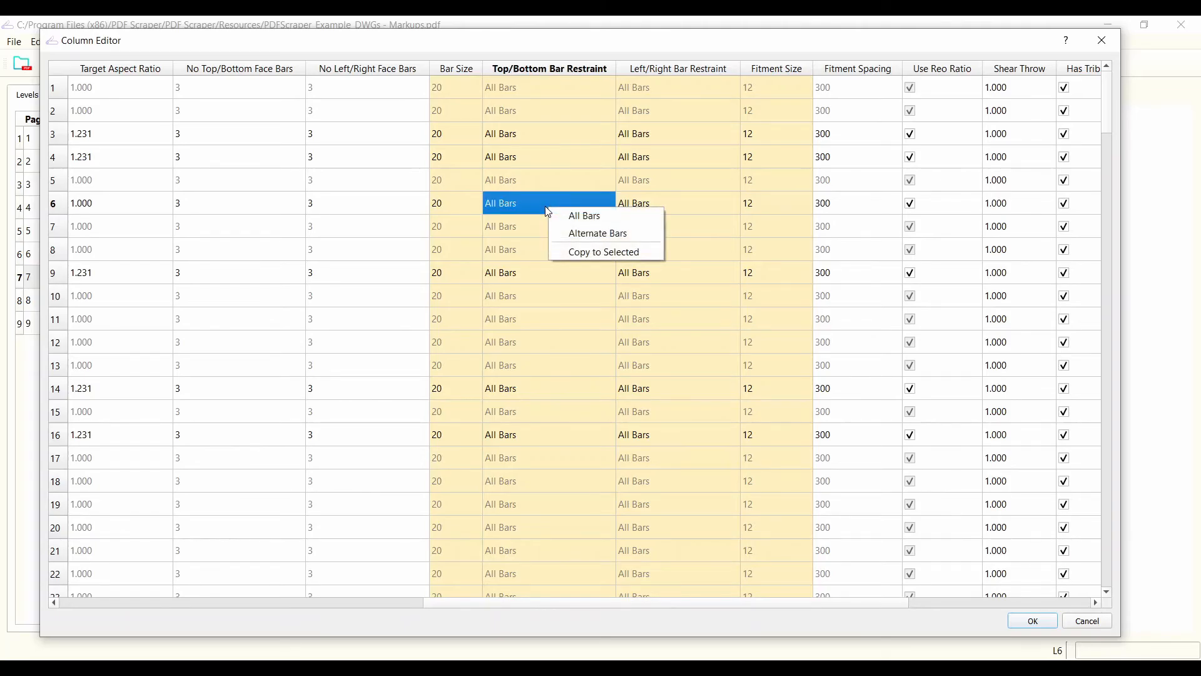
right_click(466, 204)
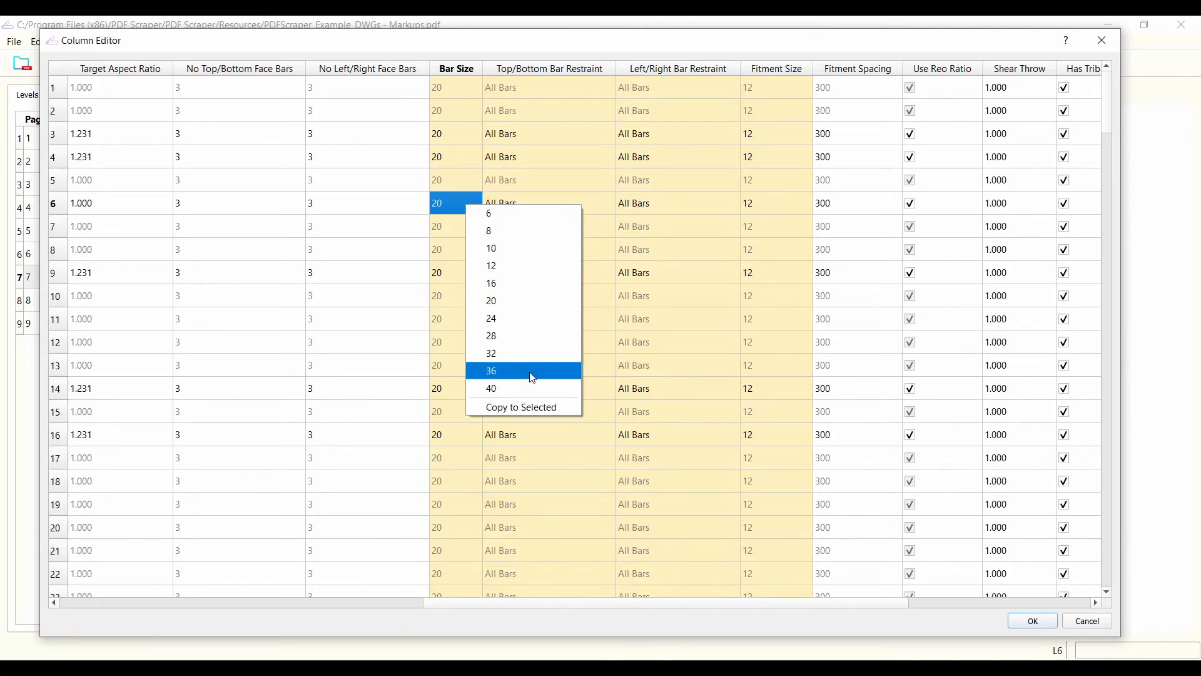
click(398, 190)
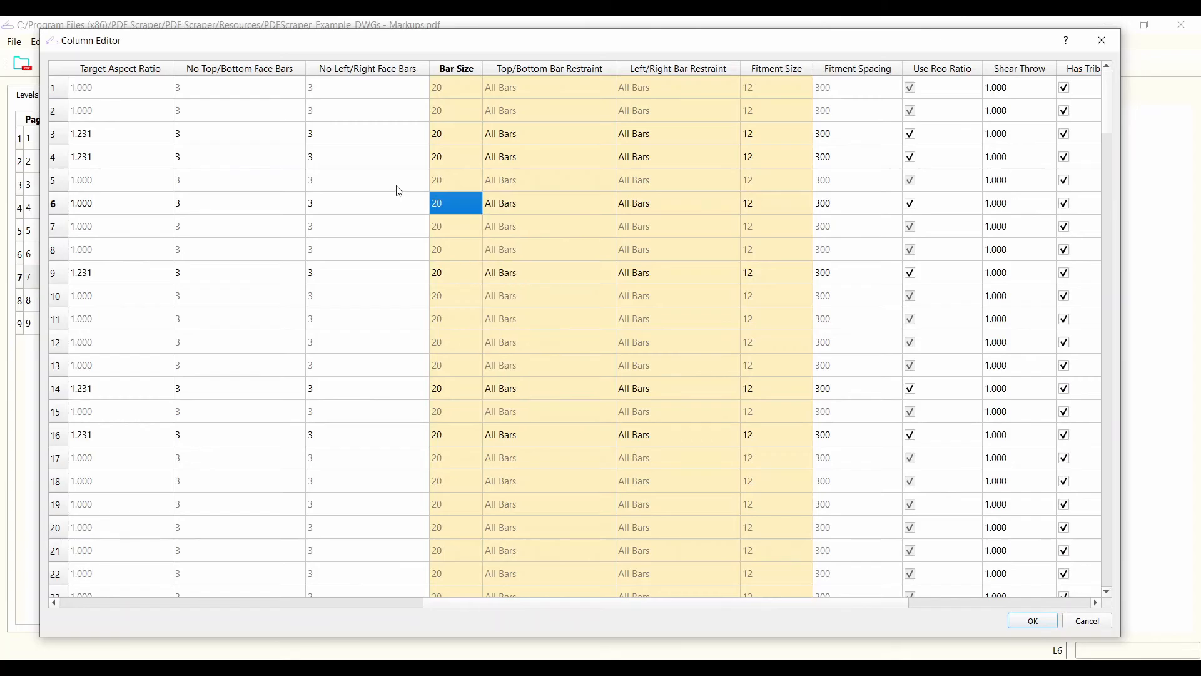
click(413, 211)
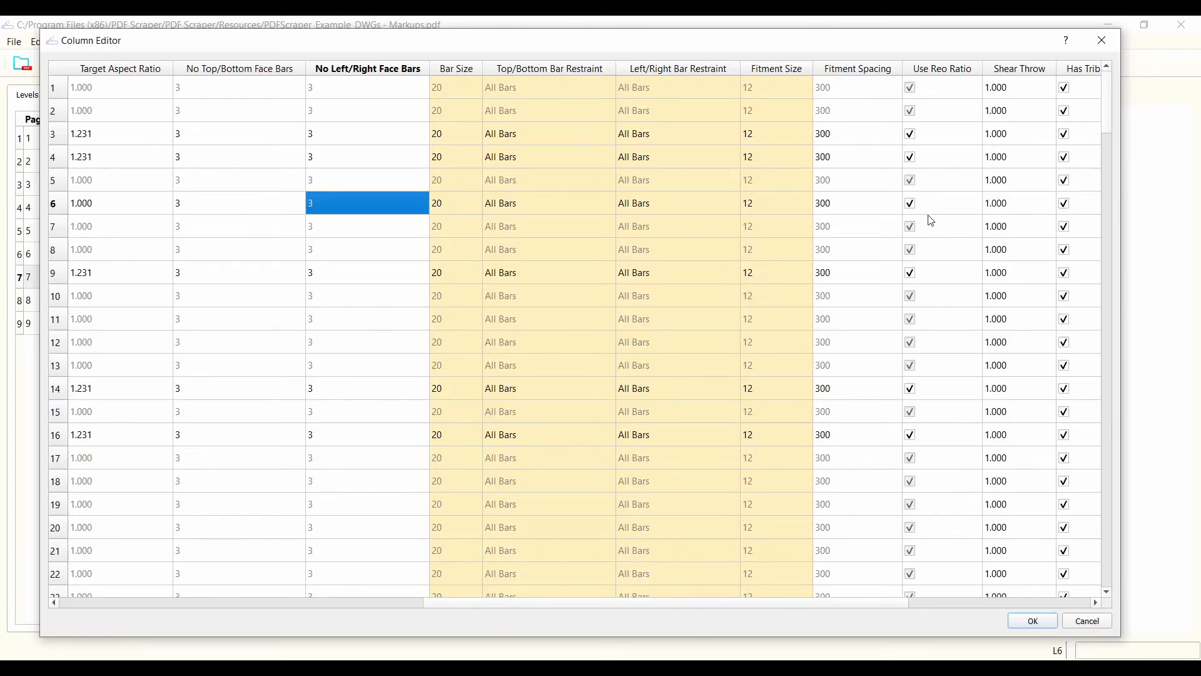
drag(1107, 110, 1094, 588)
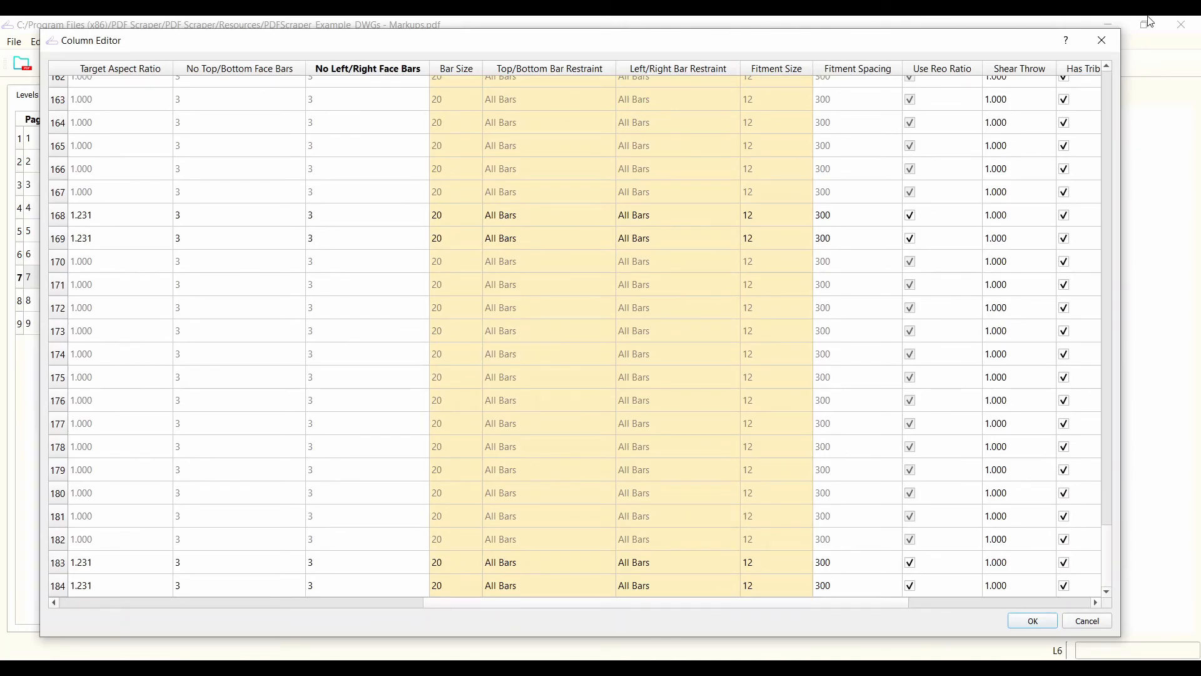
click(1102, 41)
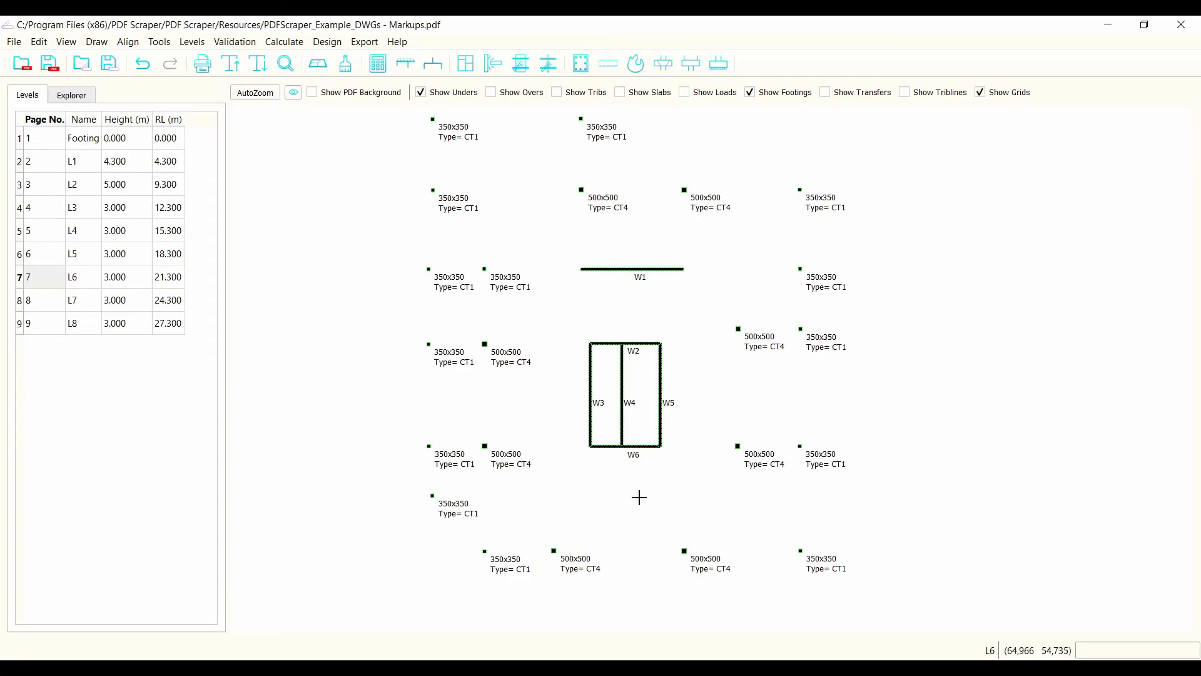
- Select core walls W2 to W6 on level L6 and assign them to a new wall group named Core
scroll(627, 451, up, 2)
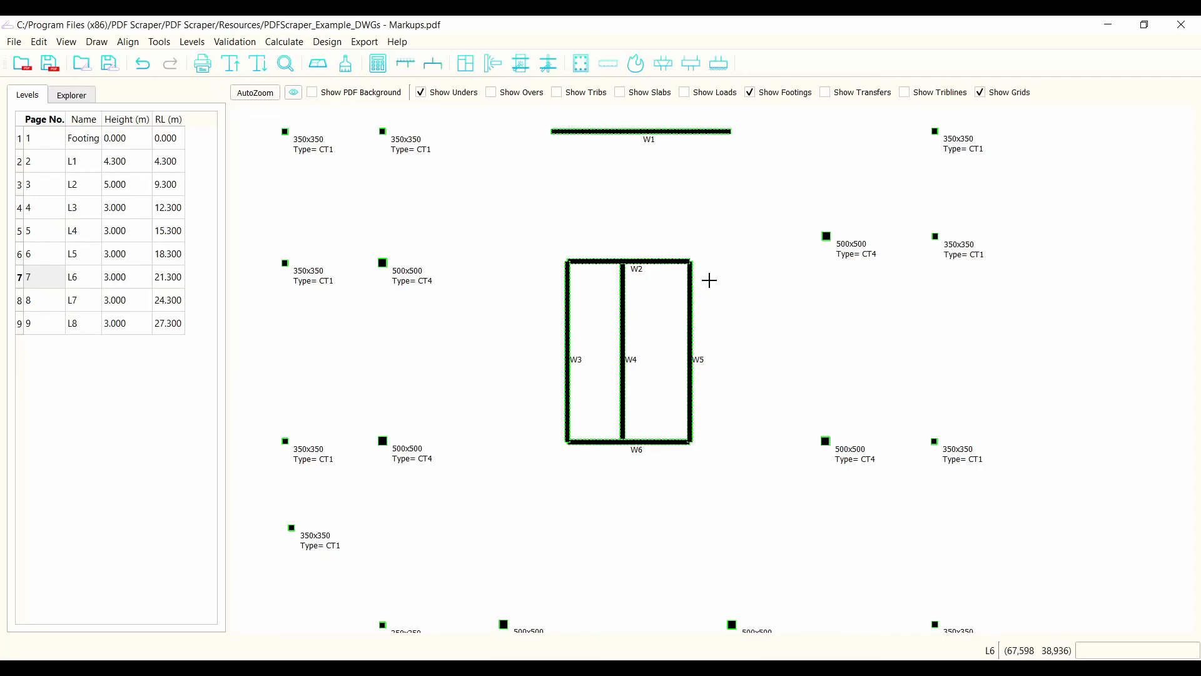
scroll(628, 320, up, 2)
click(614, 271)
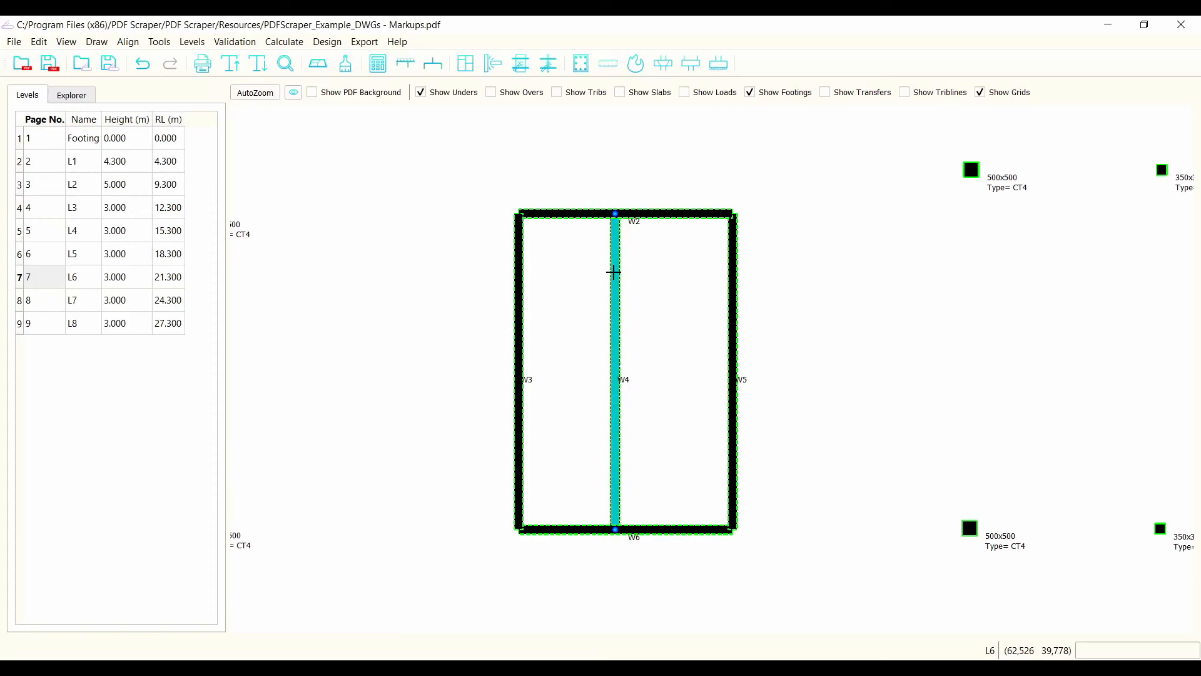
click(845, 341)
drag(778, 174, 467, 569)
right_click(798, 319)
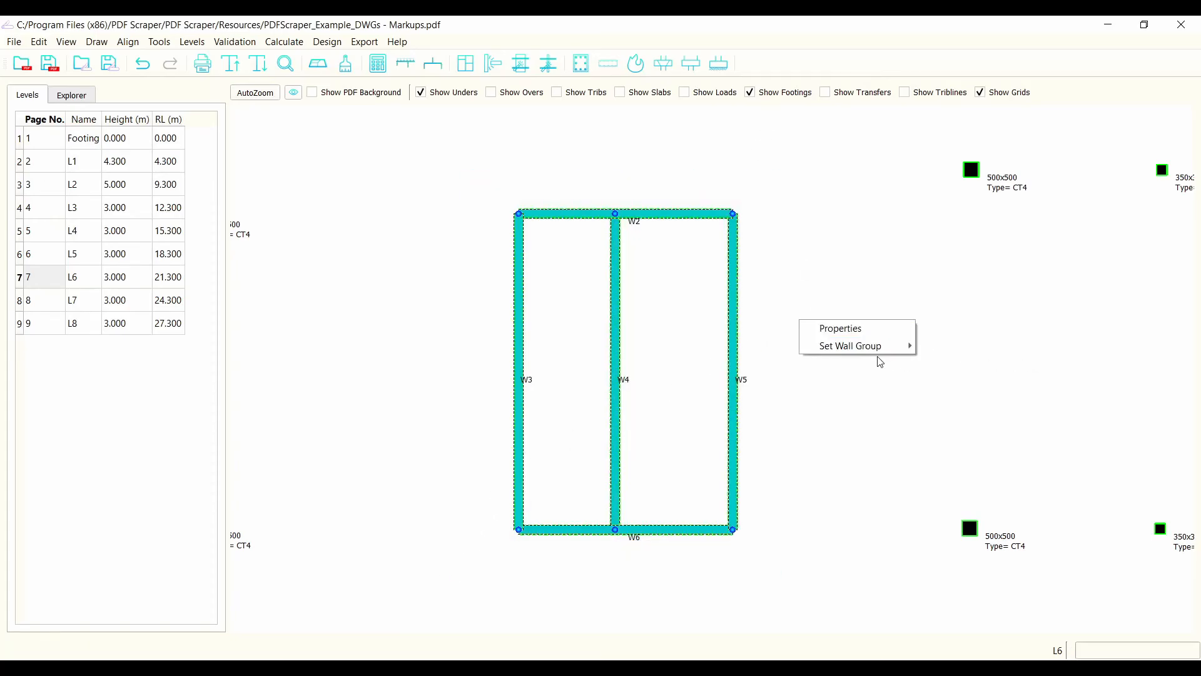
mouse_move(880, 355)
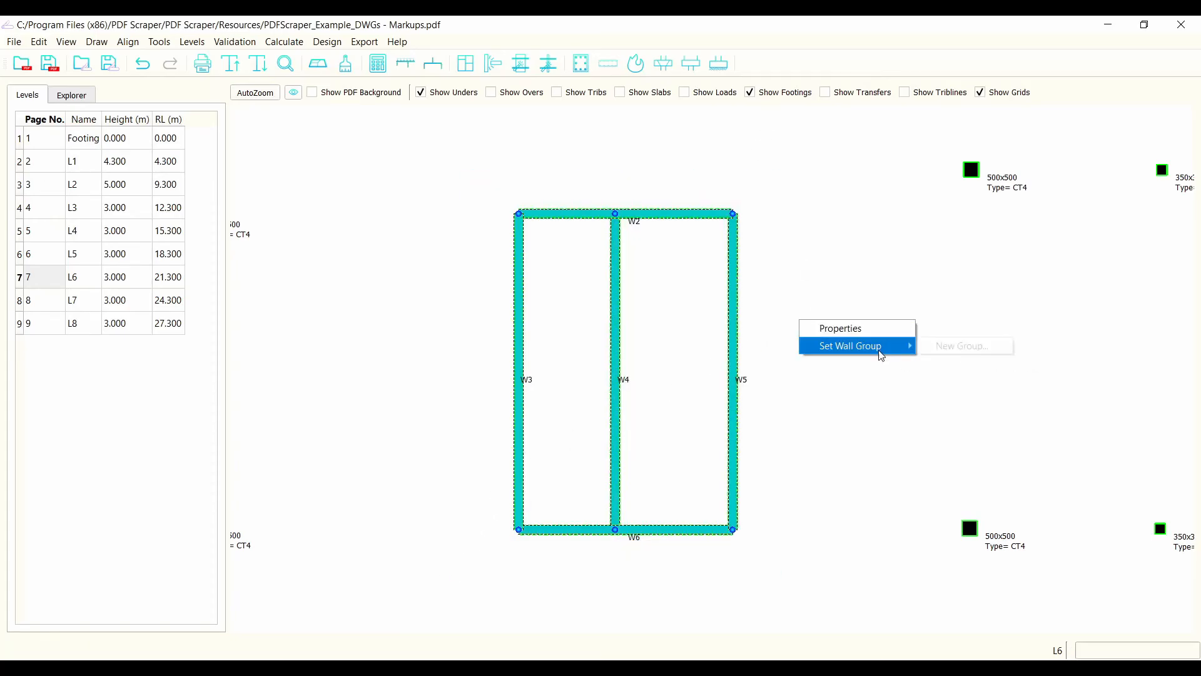
click(953, 349)
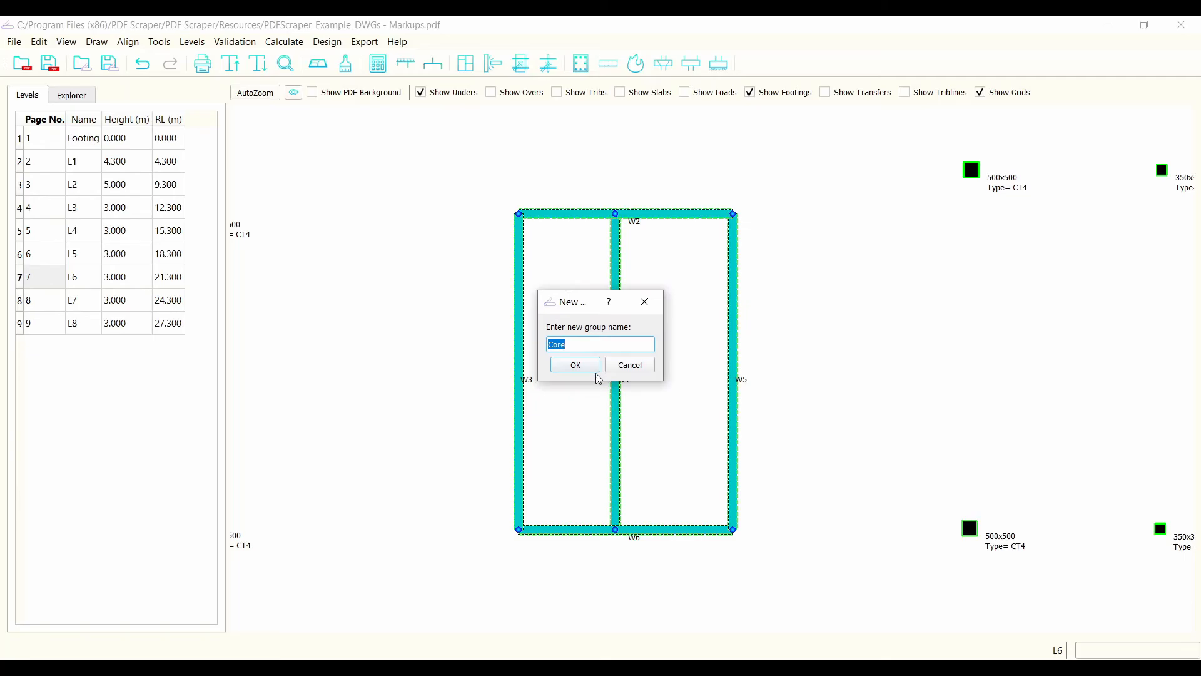
click(577, 366)
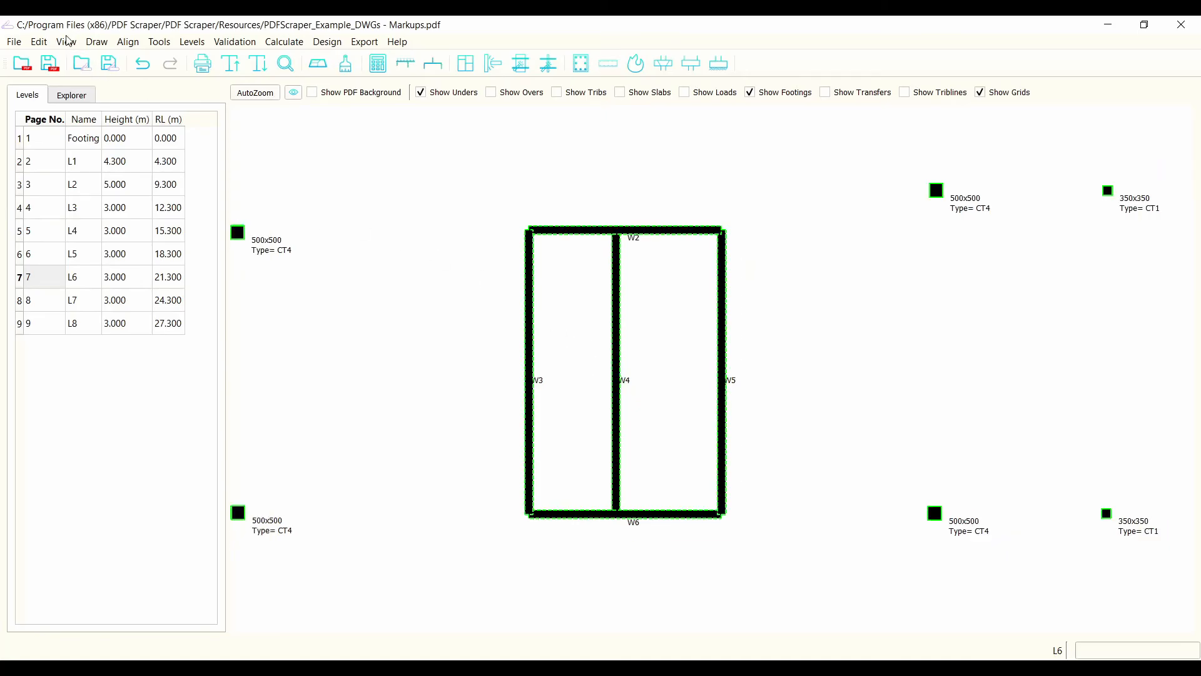
- Open the wall groups and examine the Core group's section on its levels, starting from L2 and returning to L1
click(40, 41)
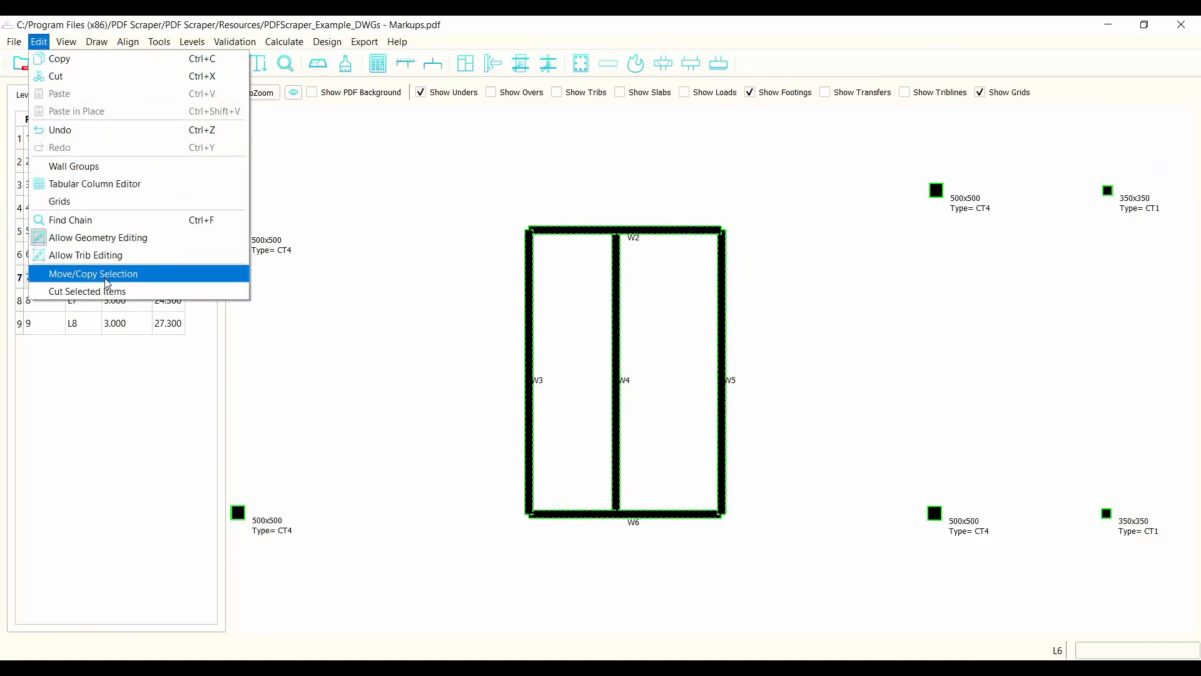
mouse_move(65, 43)
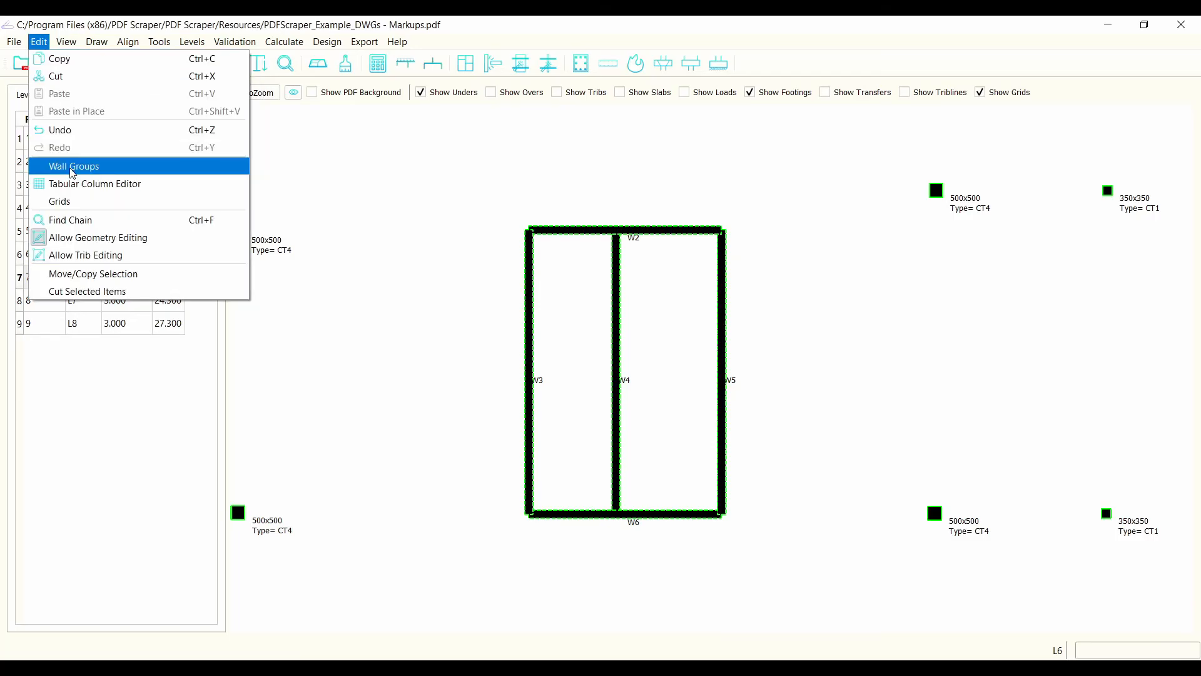
click(73, 167)
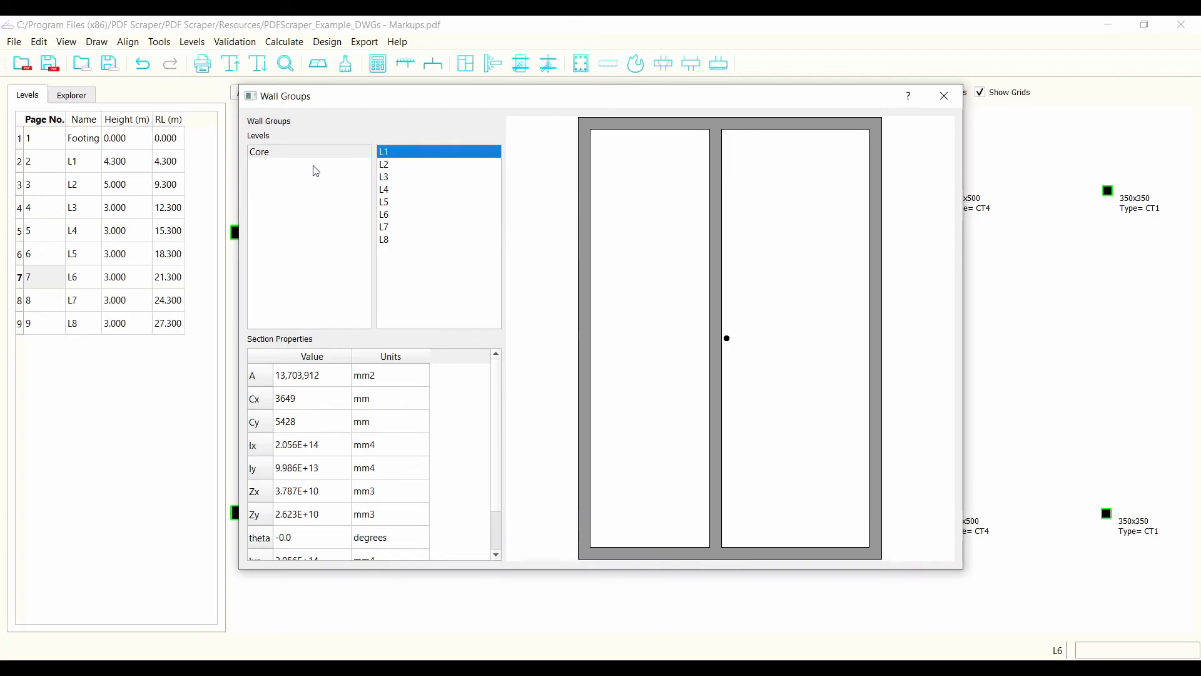
click(291, 154)
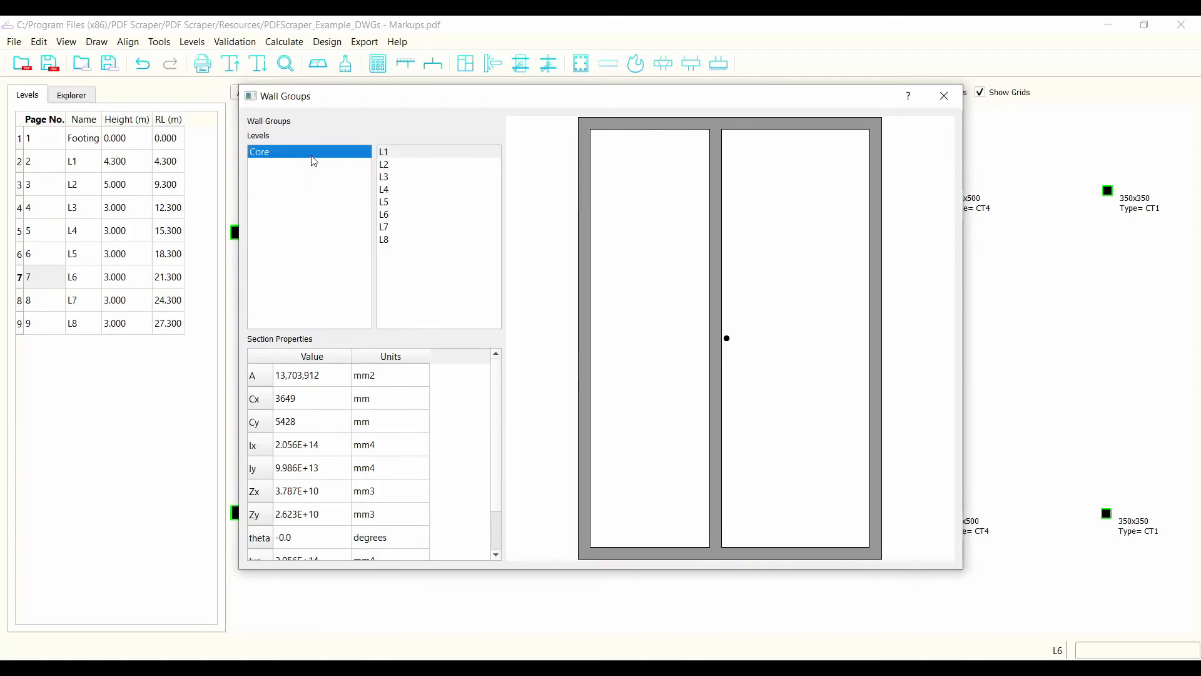
click(407, 166)
key(Down)
key(Down)
key(Down)
key(Down)
key(Down)
key(Down)
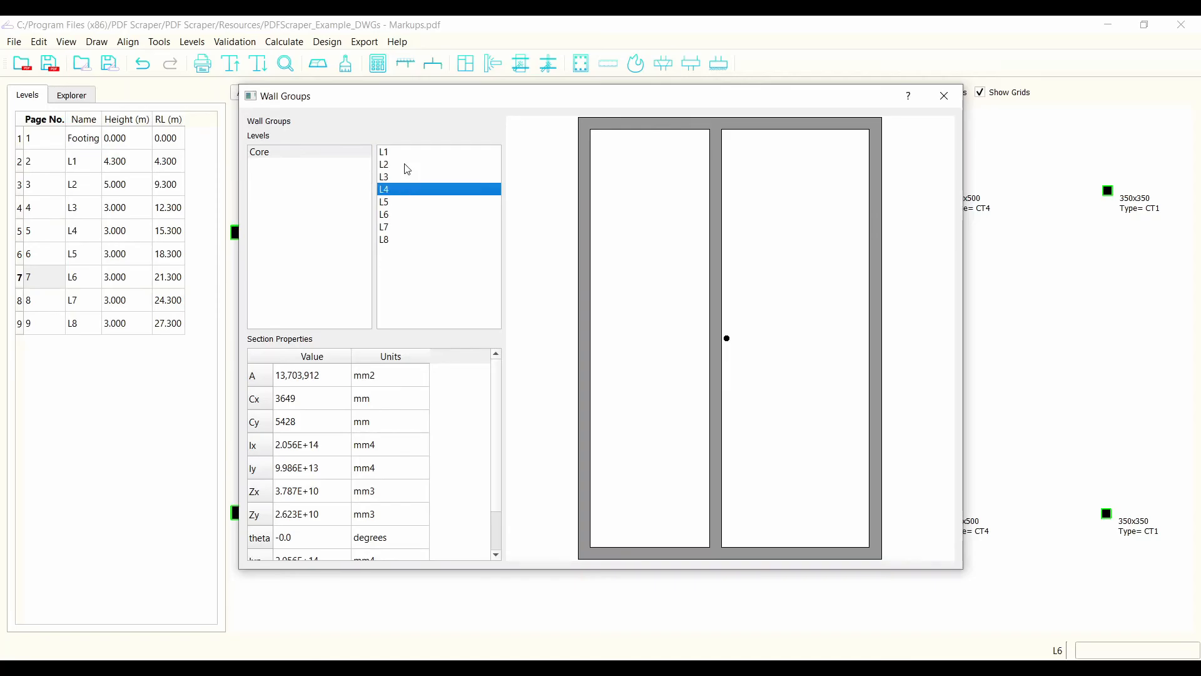
key(Up)
key(Up)
key(Up)
key(Up)
key(Up)
key(Up)
key(Up)
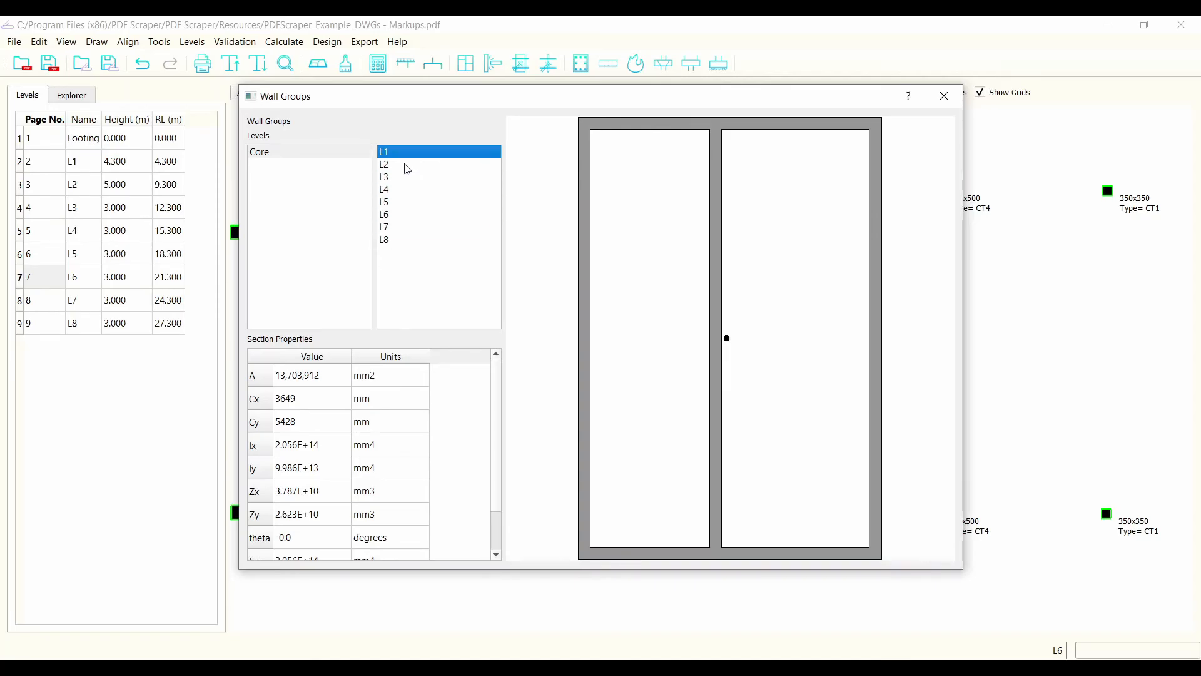
- Compare the core wall layout in the plan with the Core group's section across its levels, finishing on L5
drag(651, 99, 103, 148)
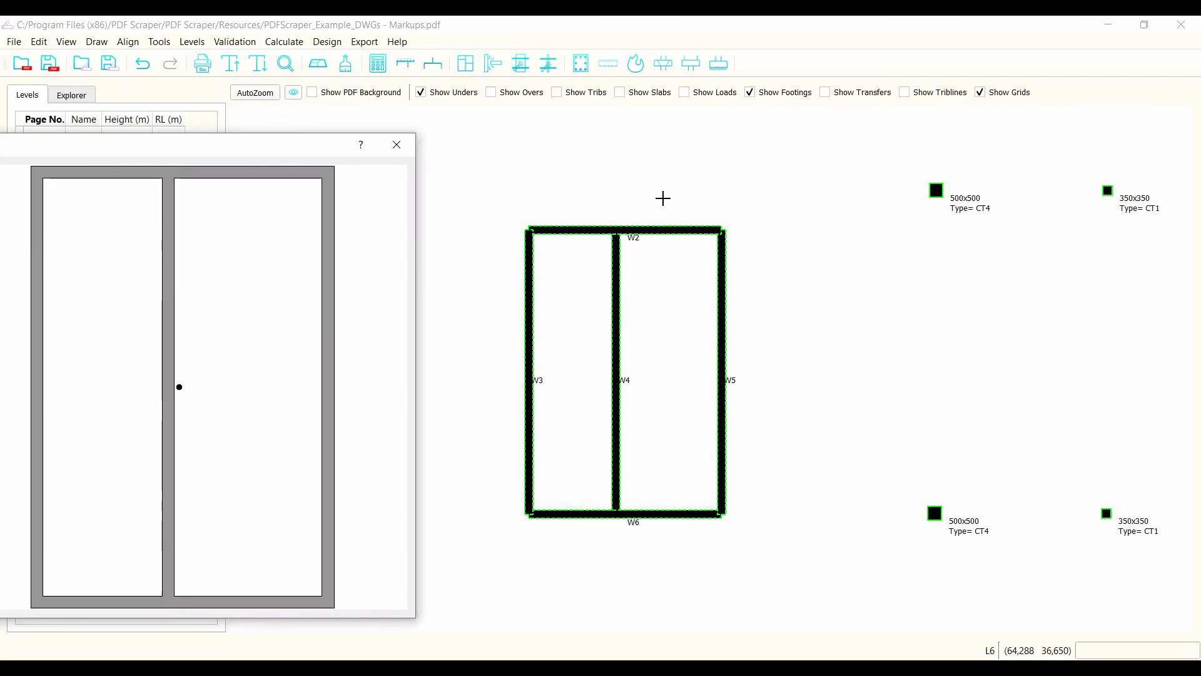
drag(246, 145, 808, 84)
click(412, 153)
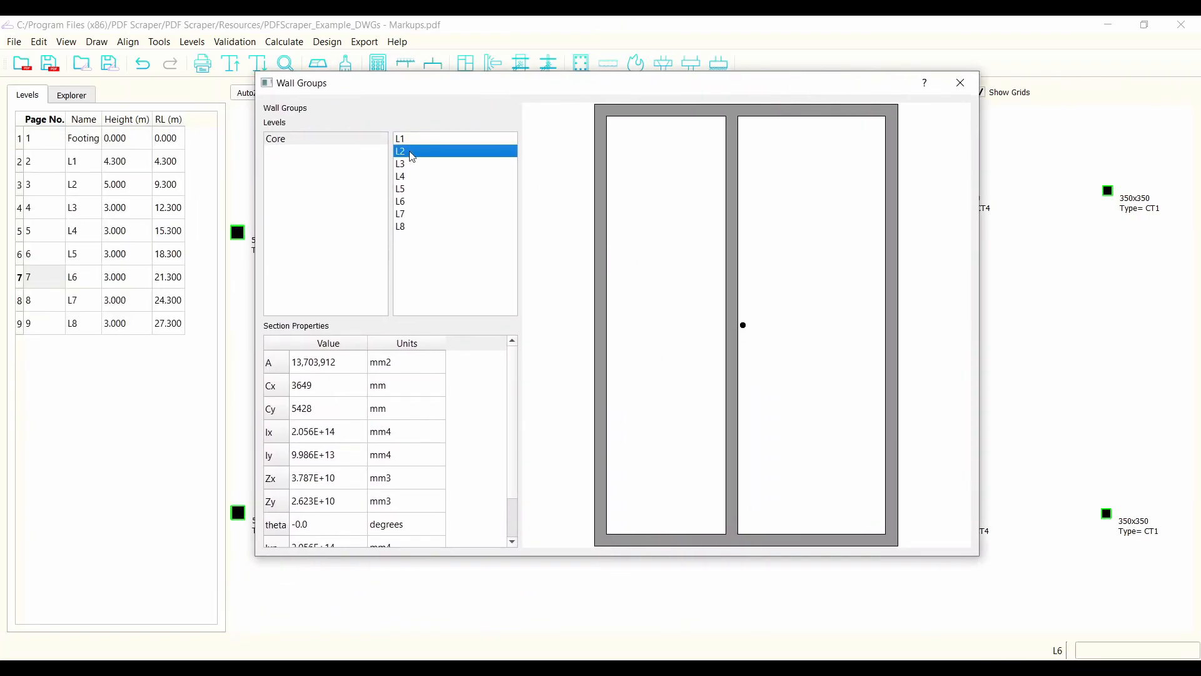
key(Down)
key(Down)
key(Down)
key(Down)
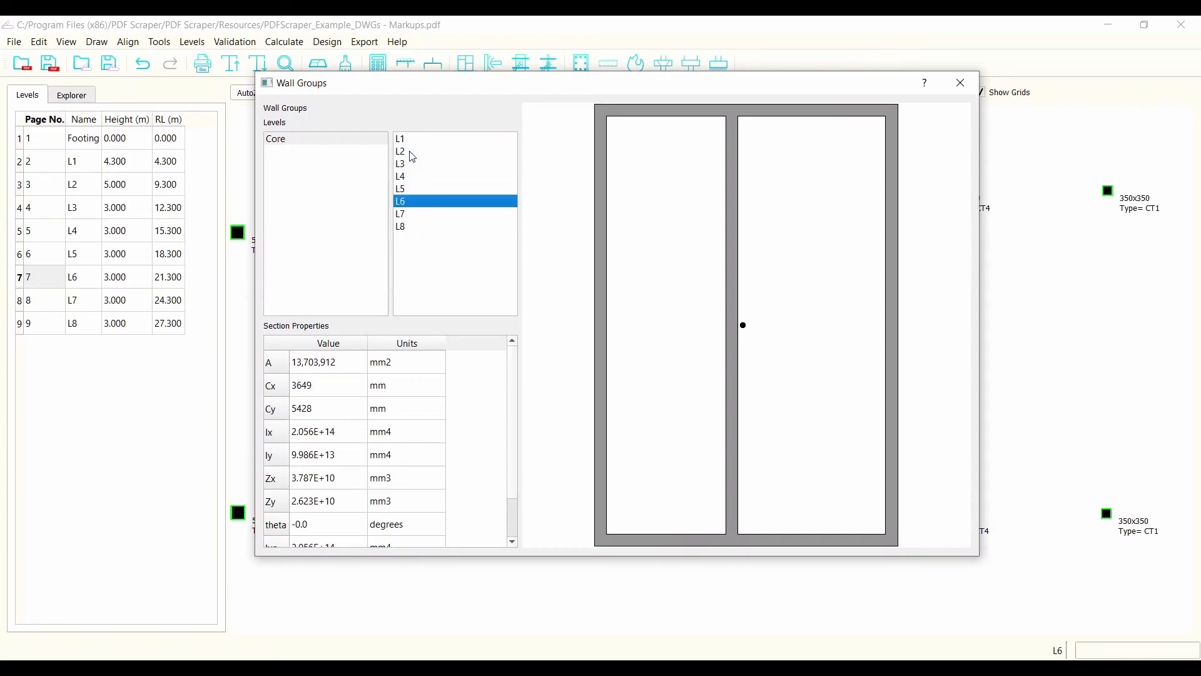
key(Down)
key(Down)
key(Up)
key(Up)
click(420, 159)
key(Down)
key(Down)
key(Down)
key(Down)
key(Down)
key(Up)
key(Up)
key(Up)
key(Up)
key(Up)
key(Up)
key(Up)
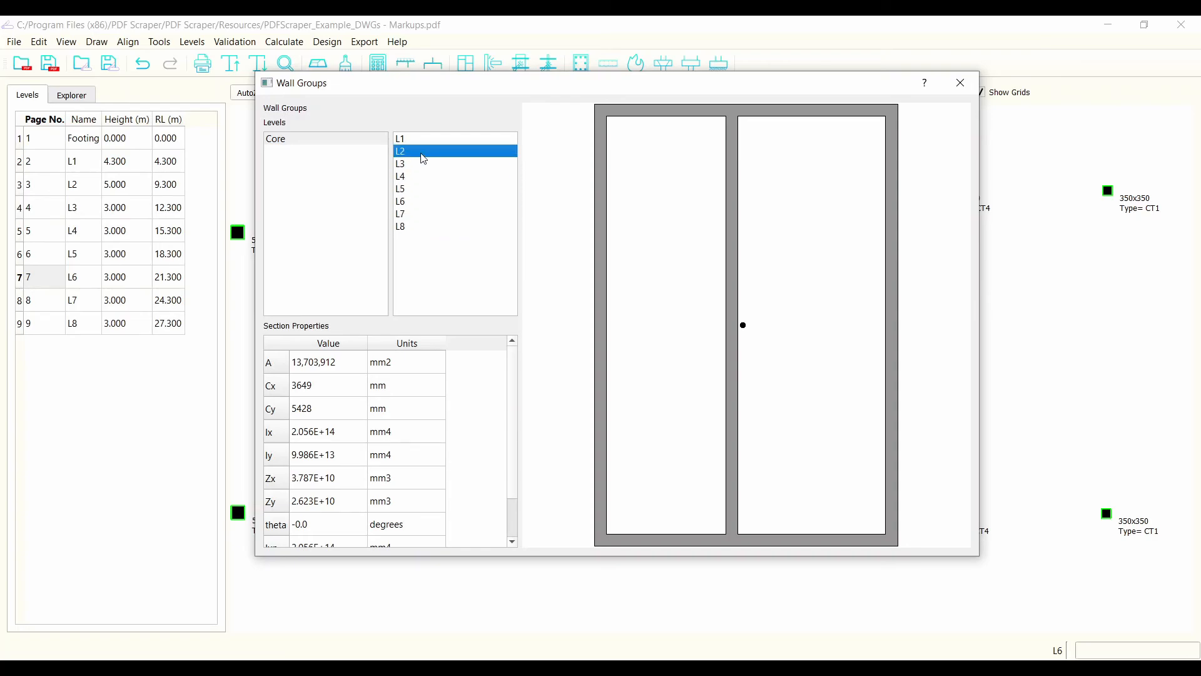
key(Down)
key(Down)
key(Down)
key(Down)
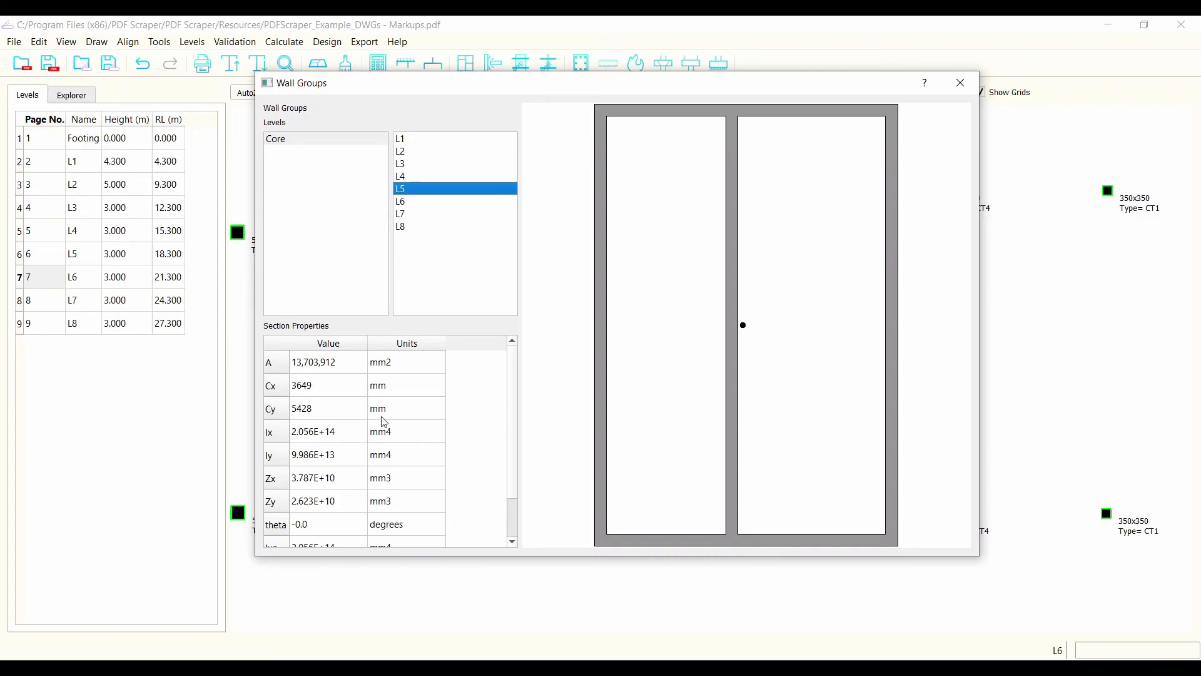
- Examine the Core group's section properties on level L5, from area A to Iyp, and close the wall groups
drag(327, 362, 380, 559)
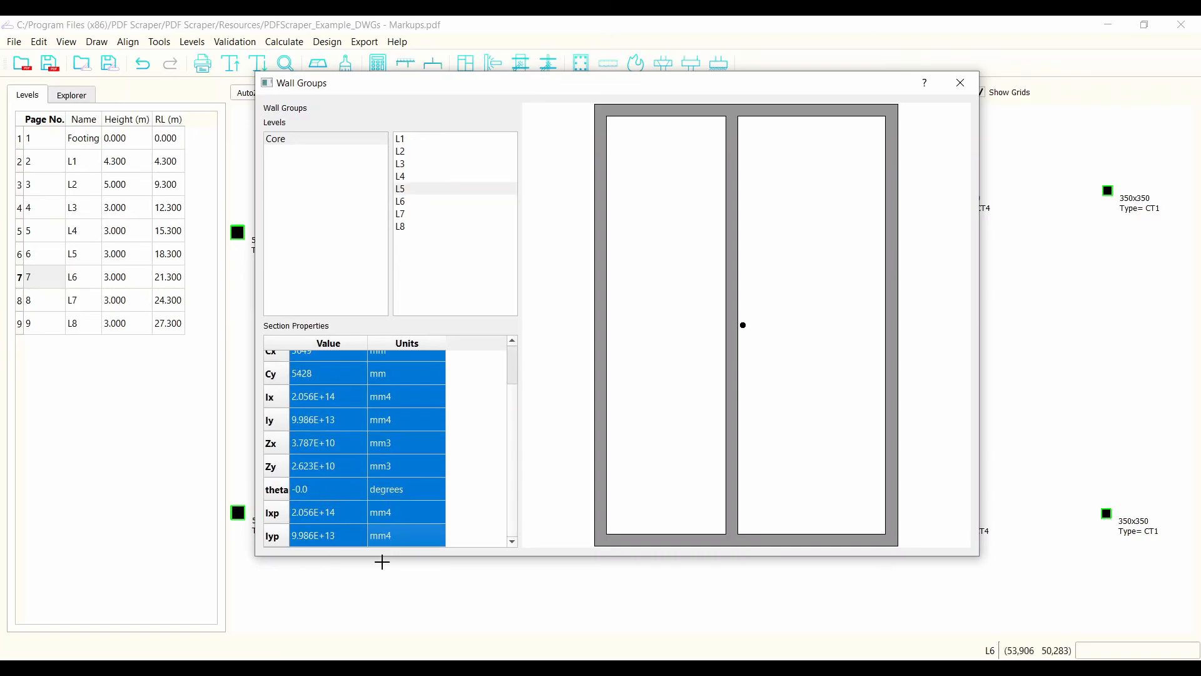
click(359, 376)
scroll(364, 473, up, 1)
drag(326, 362, 315, 393)
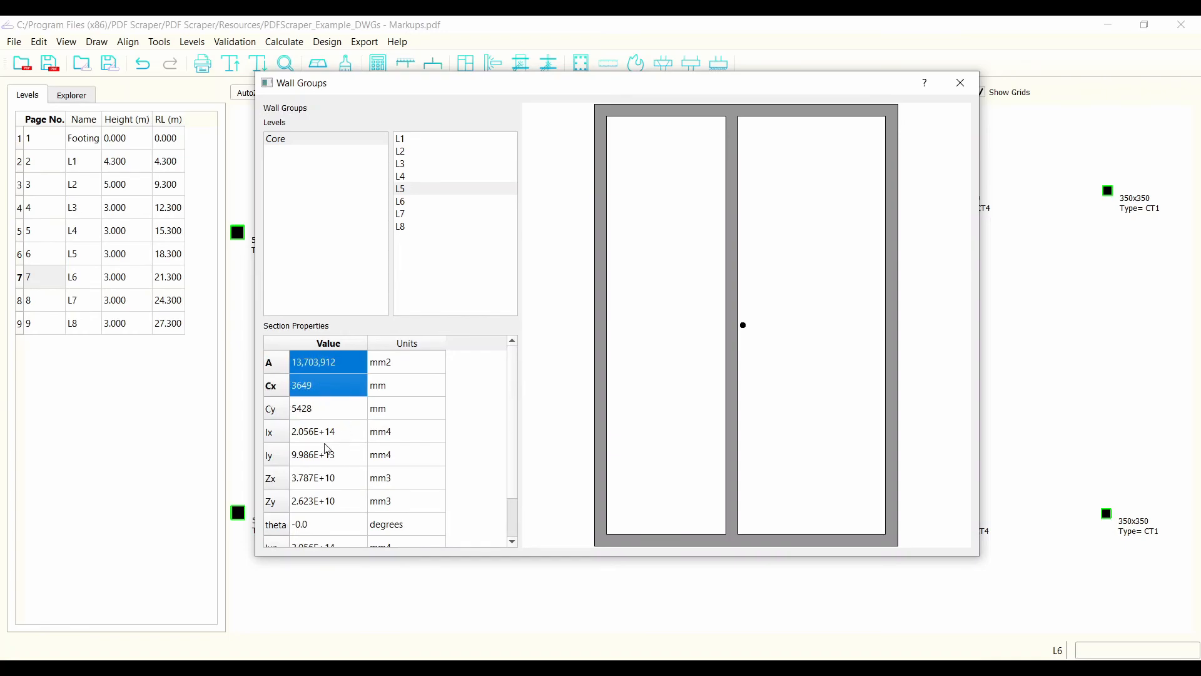
scroll(327, 449, down, 1)
drag(300, 489, 361, 499)
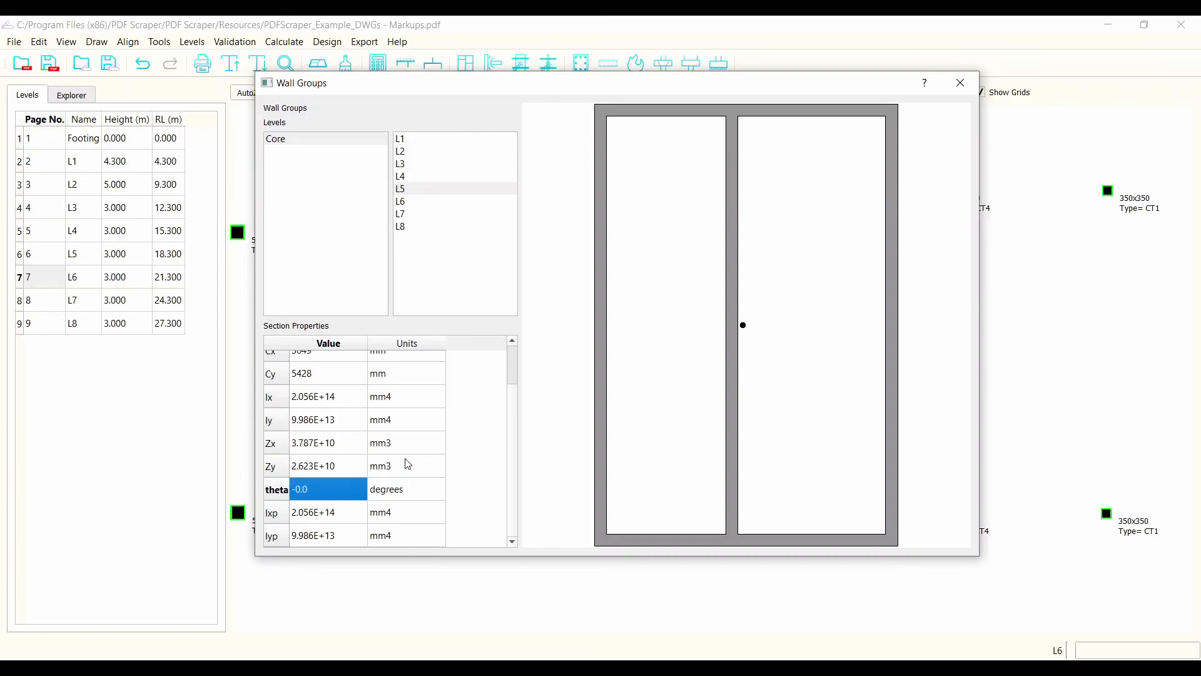
click(487, 434)
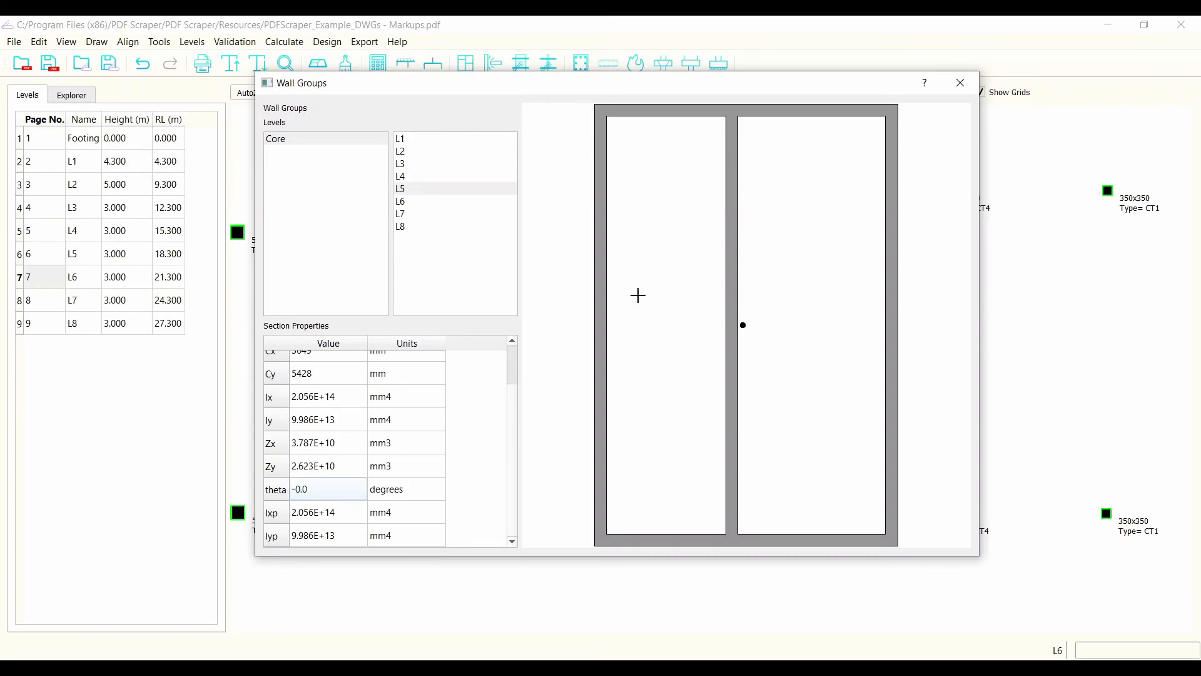
click(972, 87)
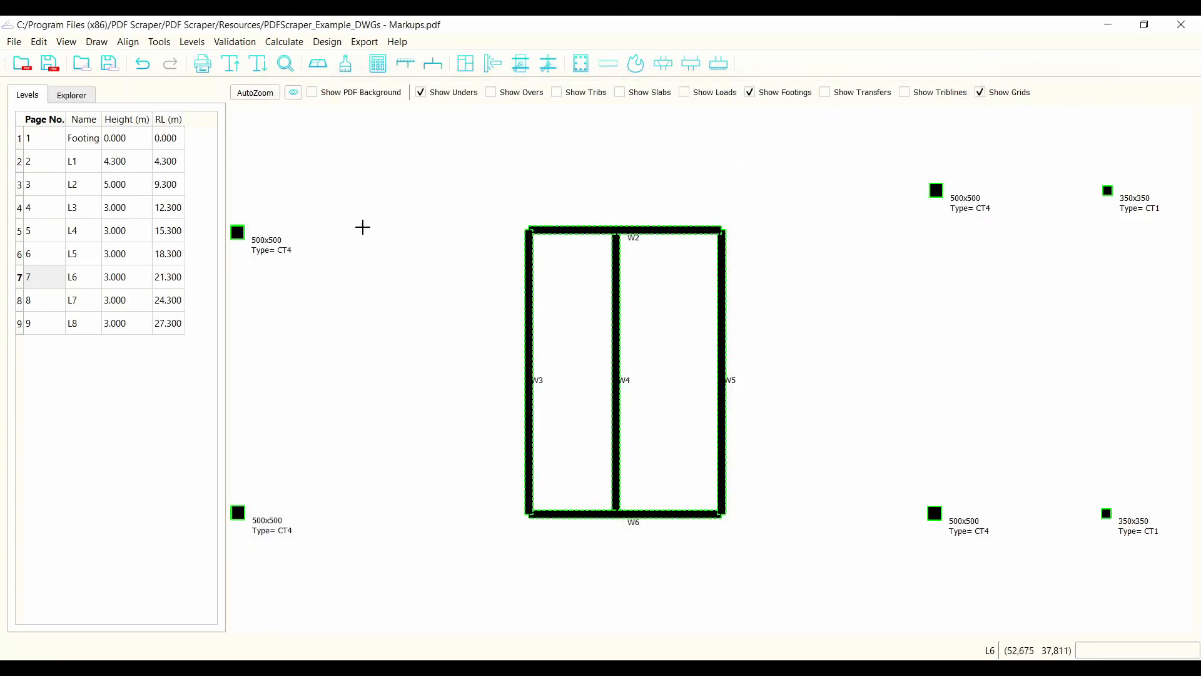
- Export the Wall Group Loads summary for the model
scroll(333, 310, down, 3)
scroll(767, 462, down, 2)
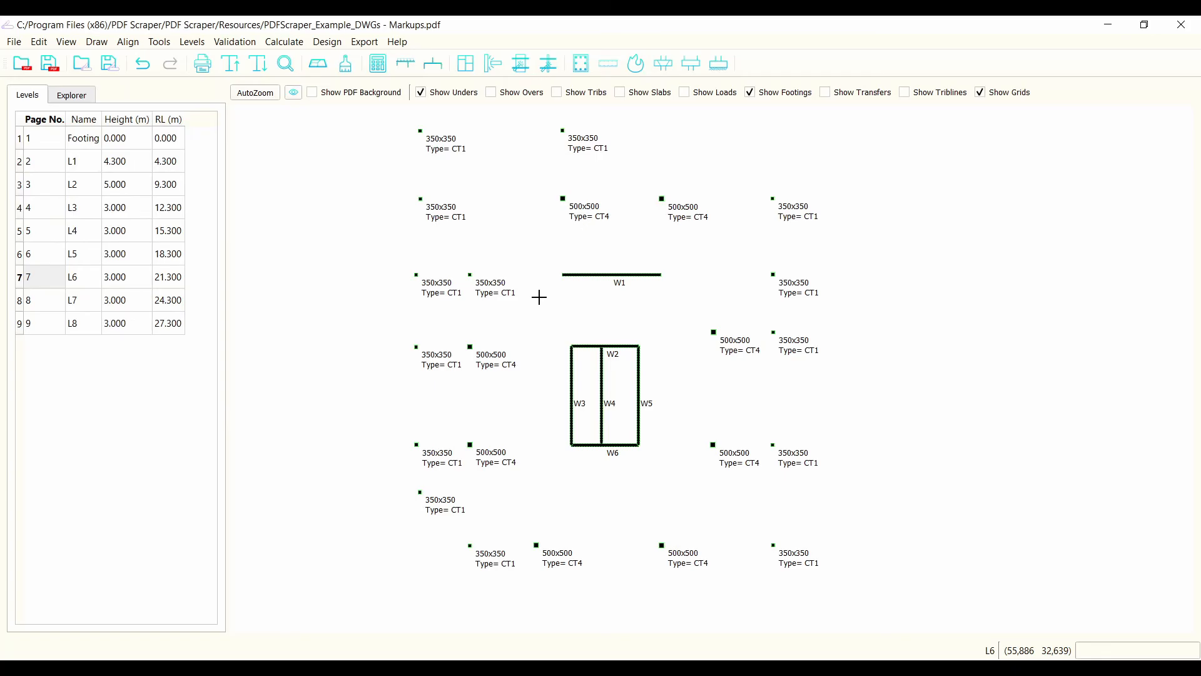
click(364, 41)
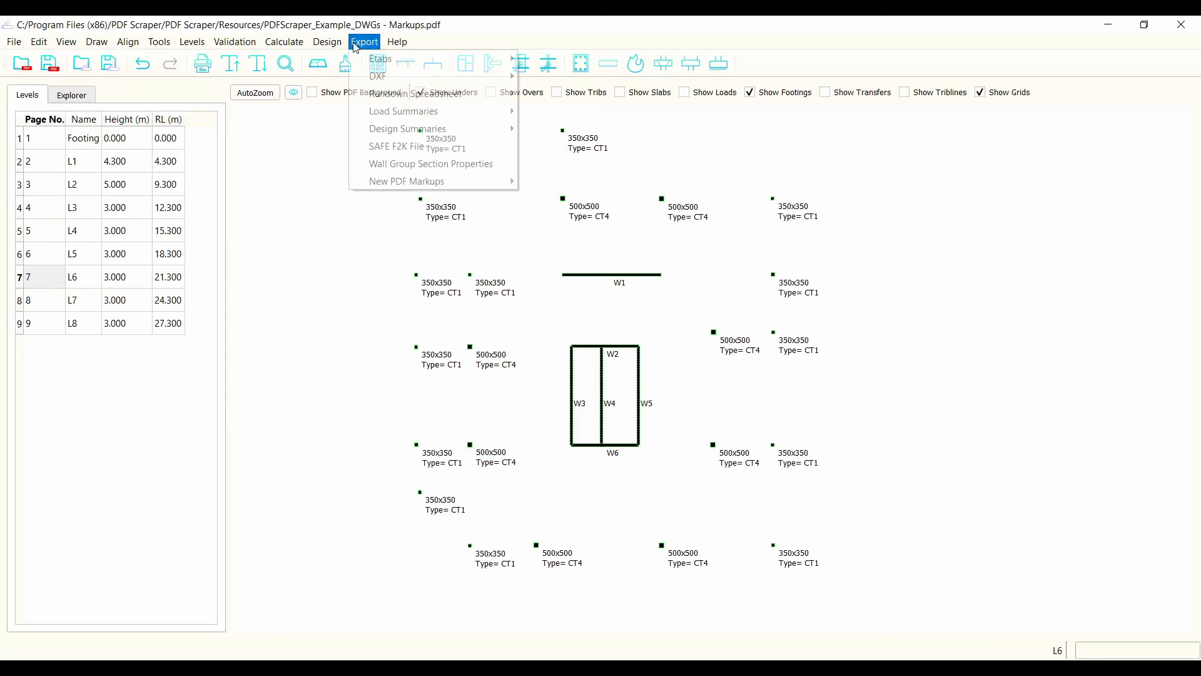
mouse_move(496, 117)
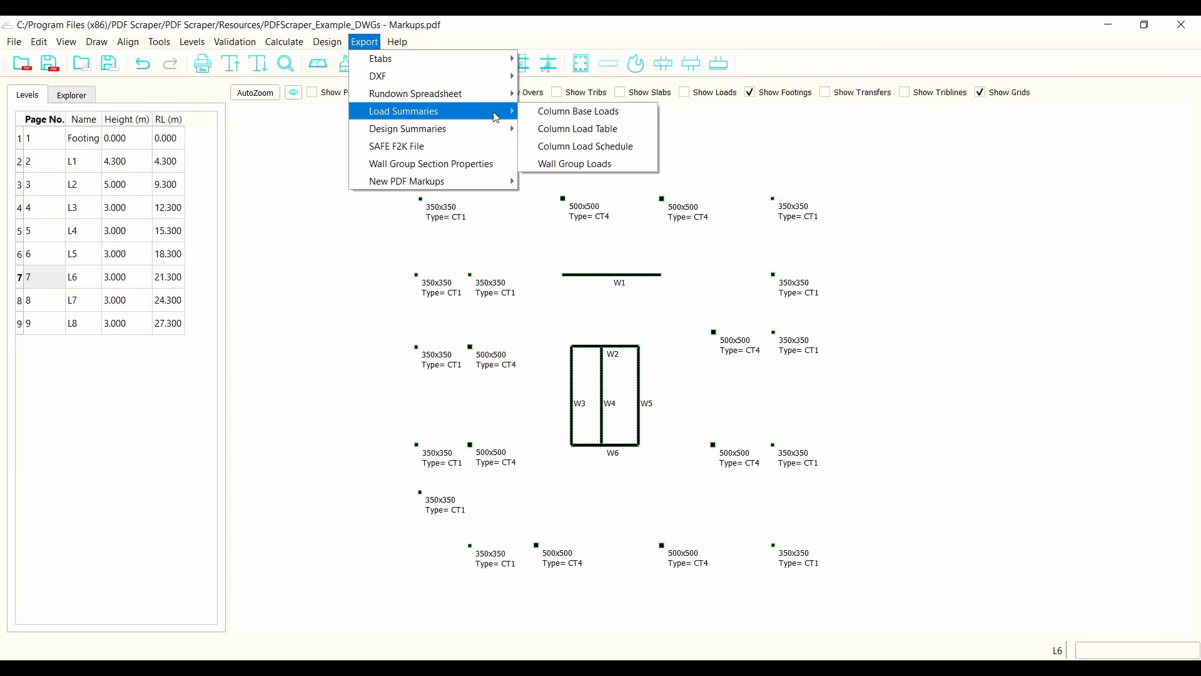
click(596, 170)
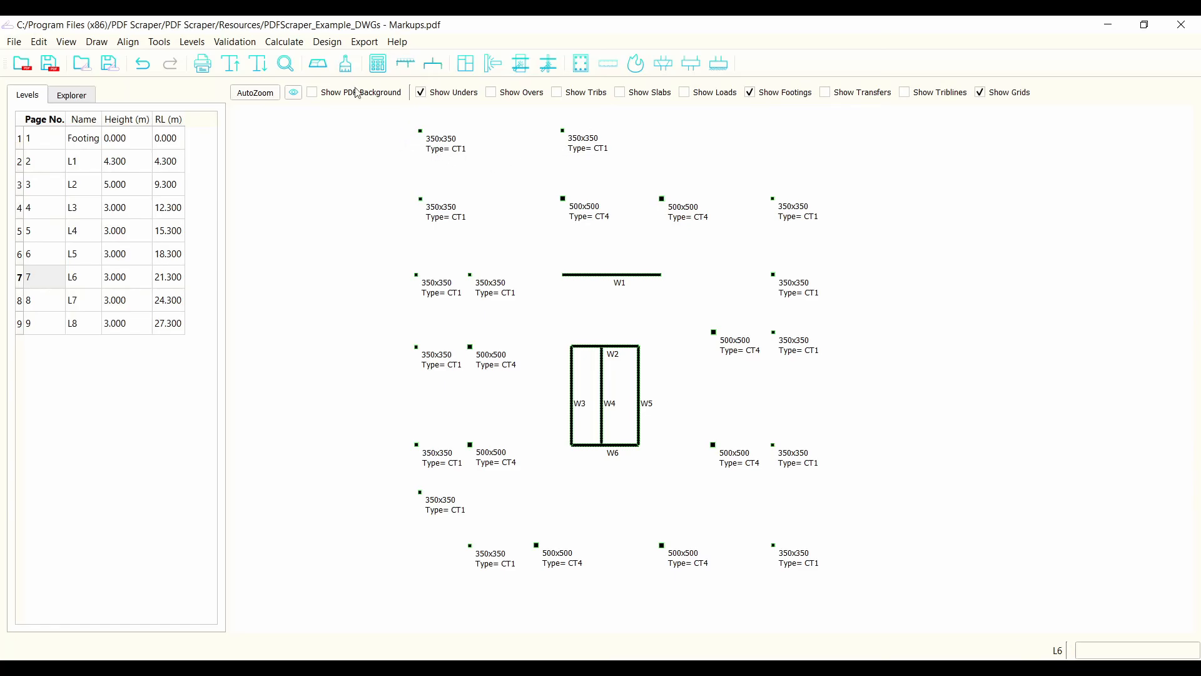
- Open the earthquake design, enlarge its window and examine the seismic masses of storeys L8 to Footing
click(327, 42)
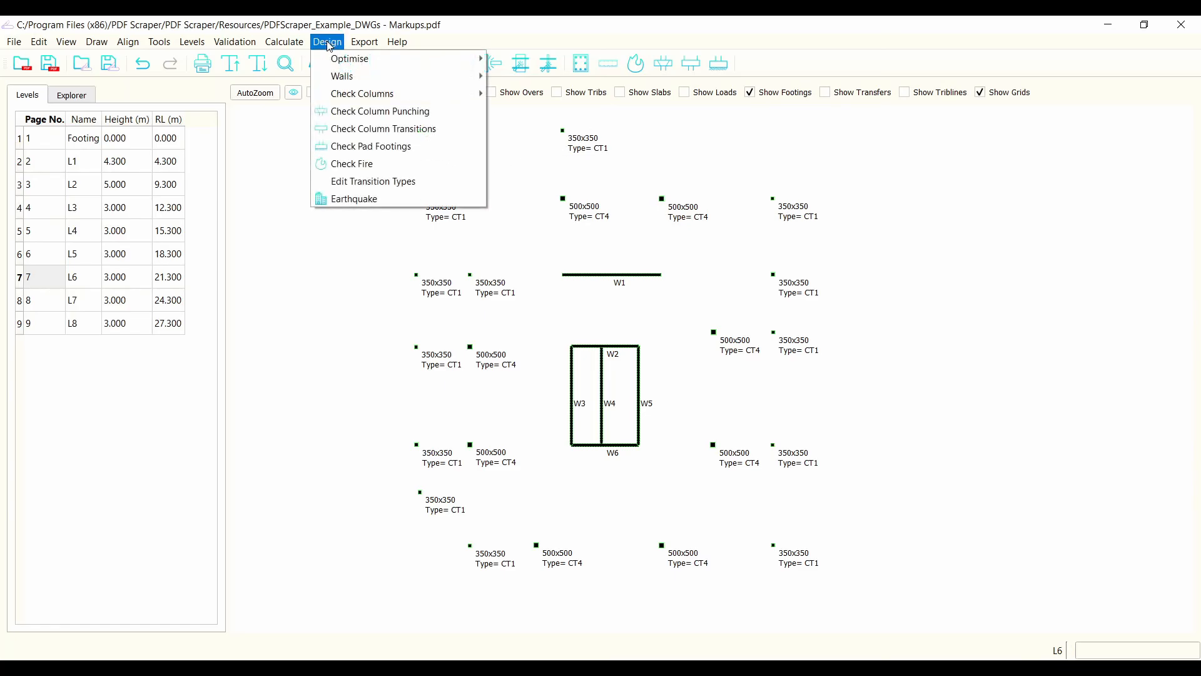
click(351, 199)
drag(577, 109, 518, 68)
drag(1010, 538, 1053, 572)
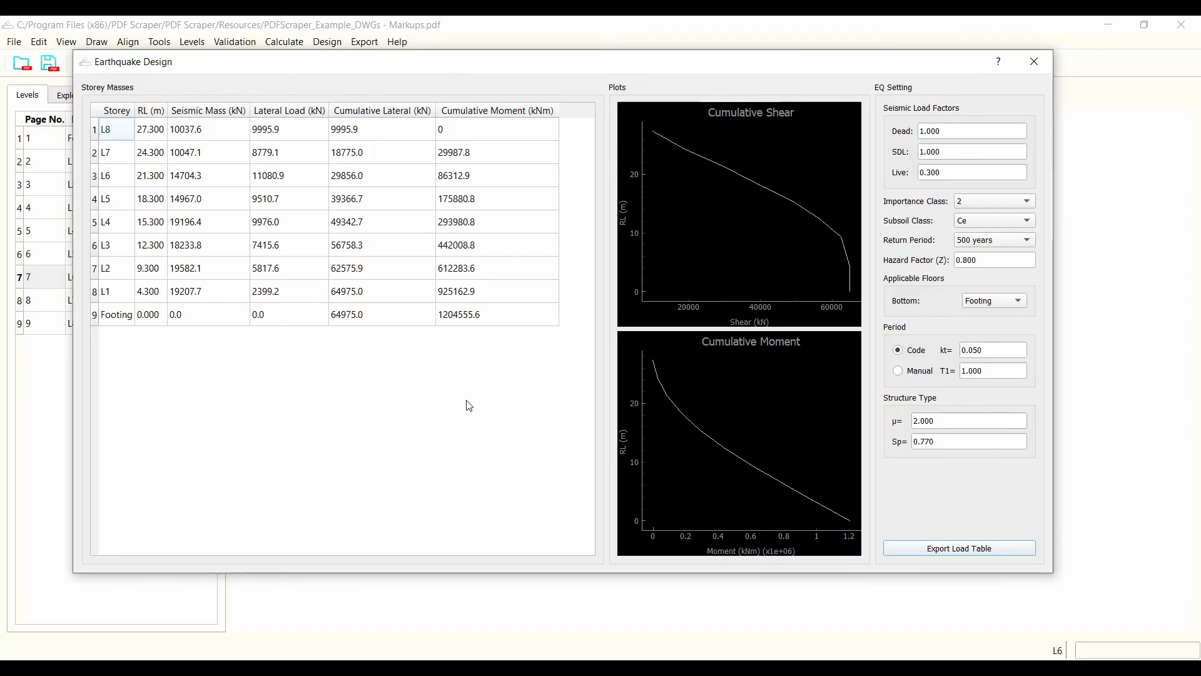
drag(527, 61, 585, 72)
drag(257, 138, 276, 321)
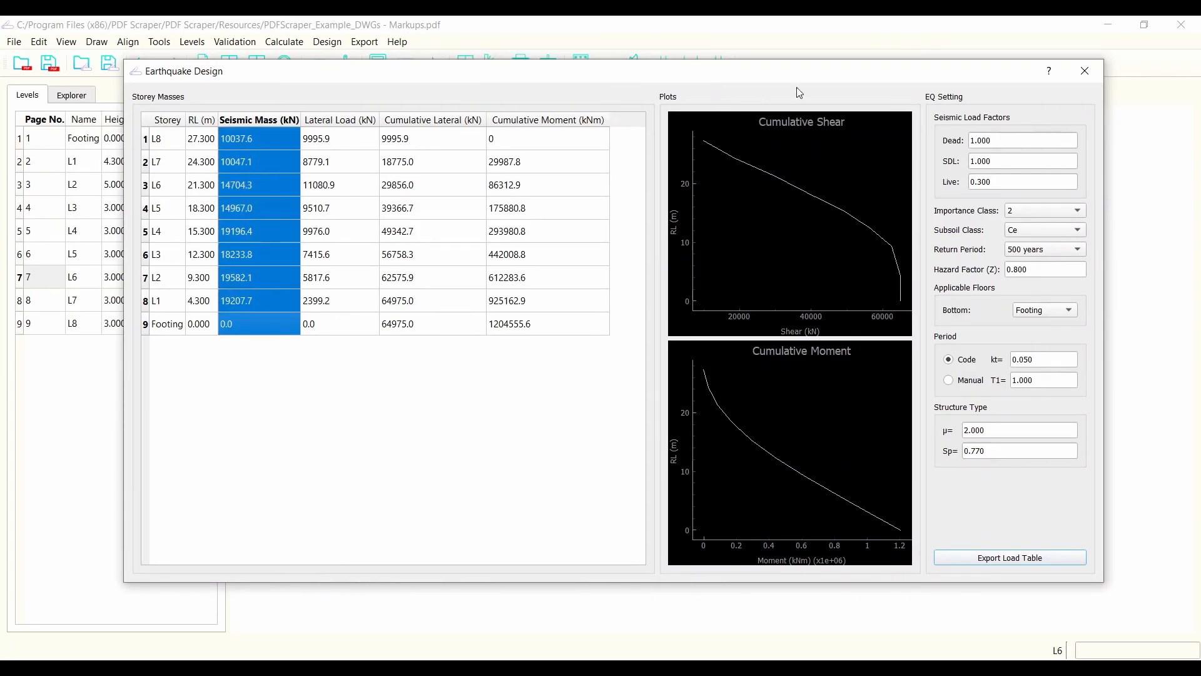
- Examine the dead, SDL and live seismic load factors in the earthquake settings
double_click(1016, 141)
double_click(1004, 160)
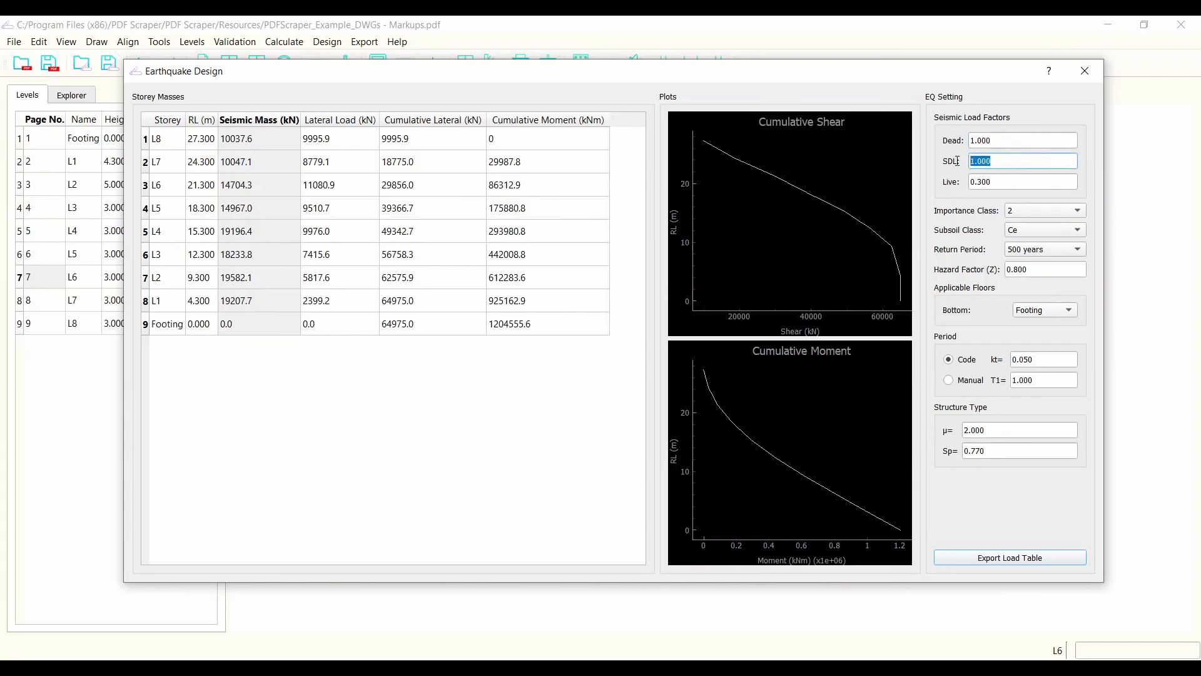
drag(1002, 144, 957, 149)
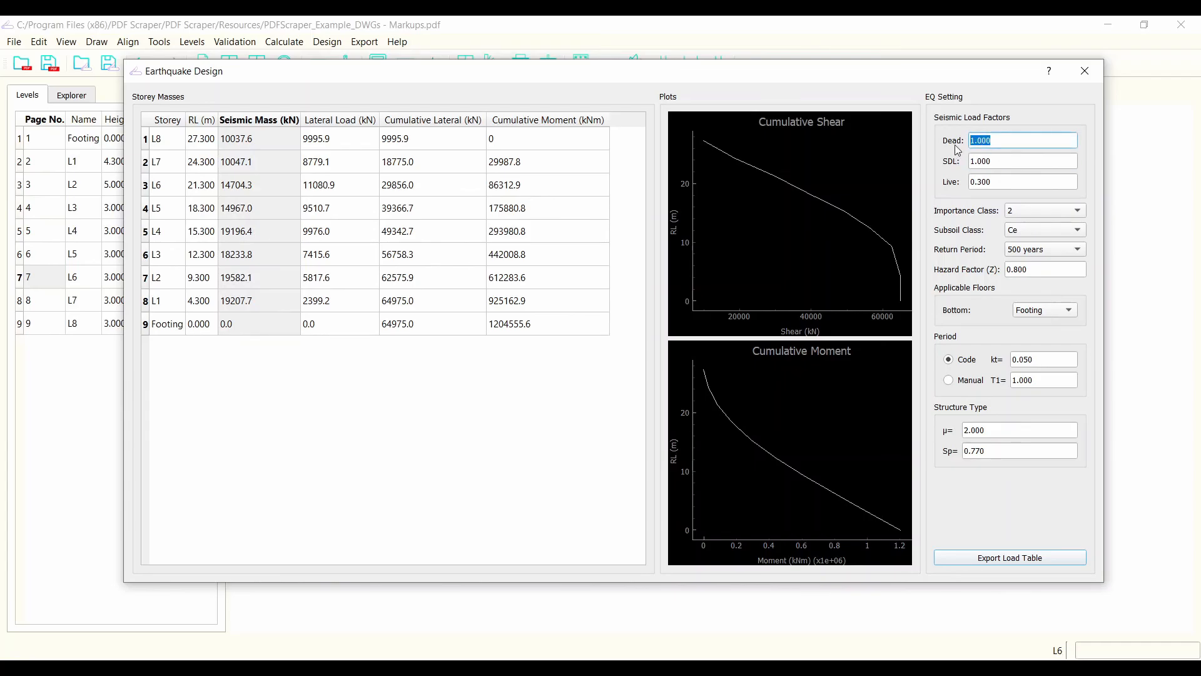
click(1007, 141)
double_click(1004, 141)
key(Tab)
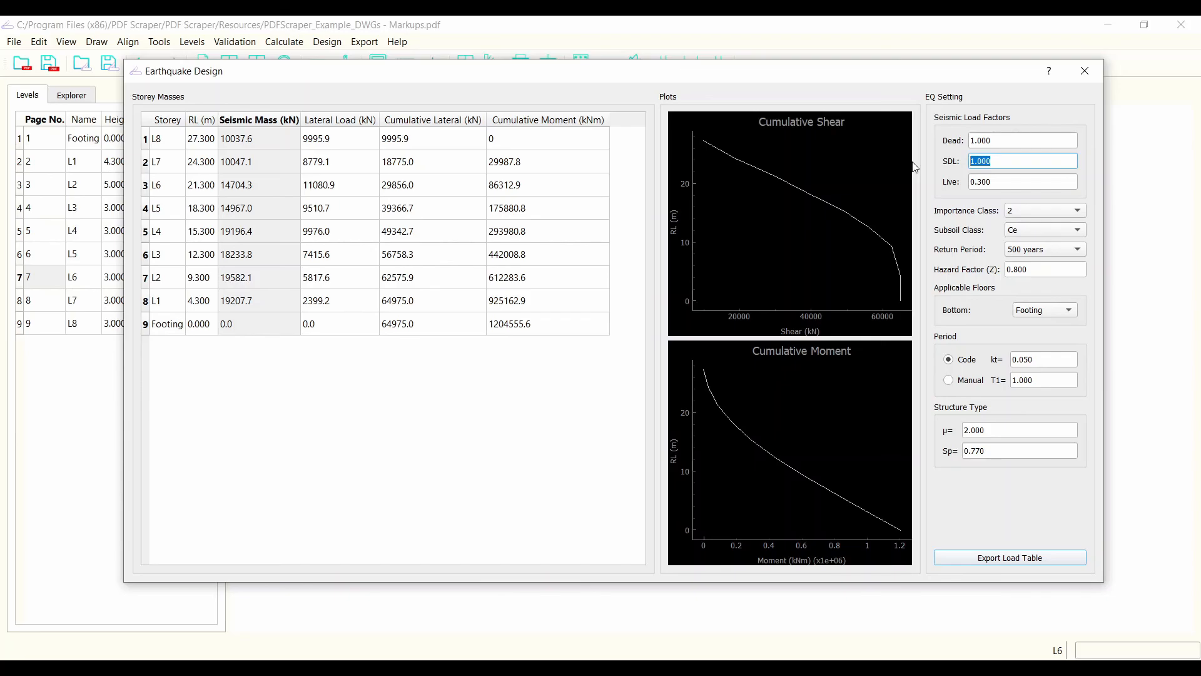
key(Tab)
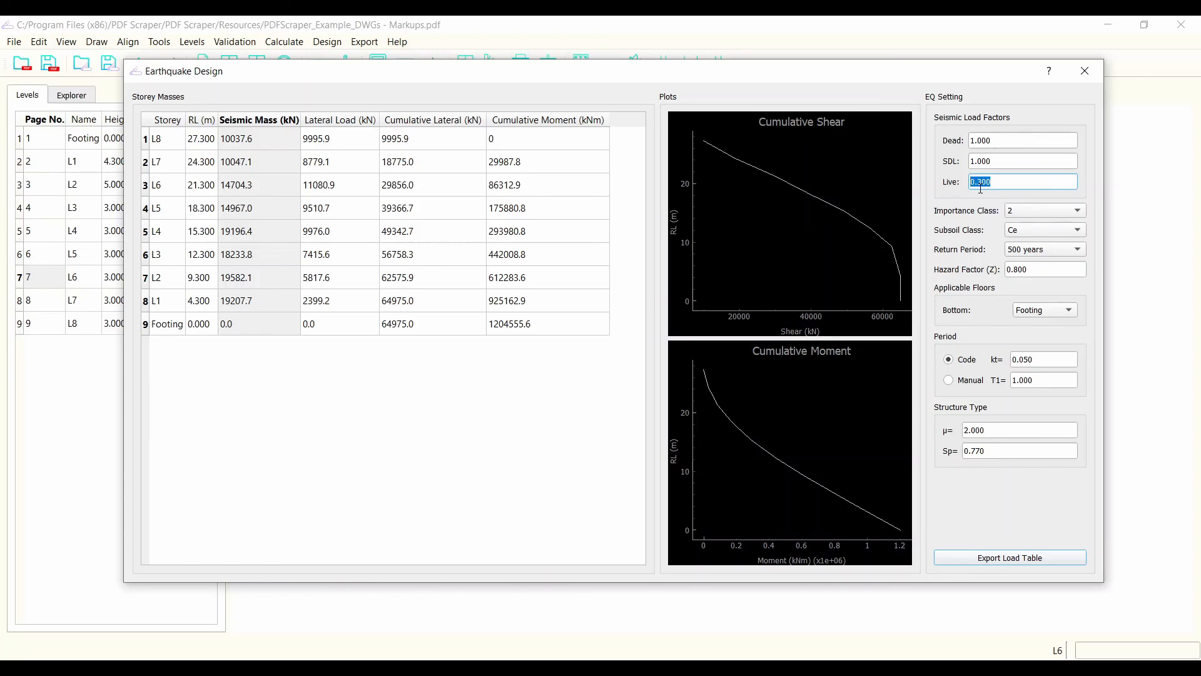
right_click(992, 180)
click(1021, 151)
click(1003, 185)
click(1002, 157)
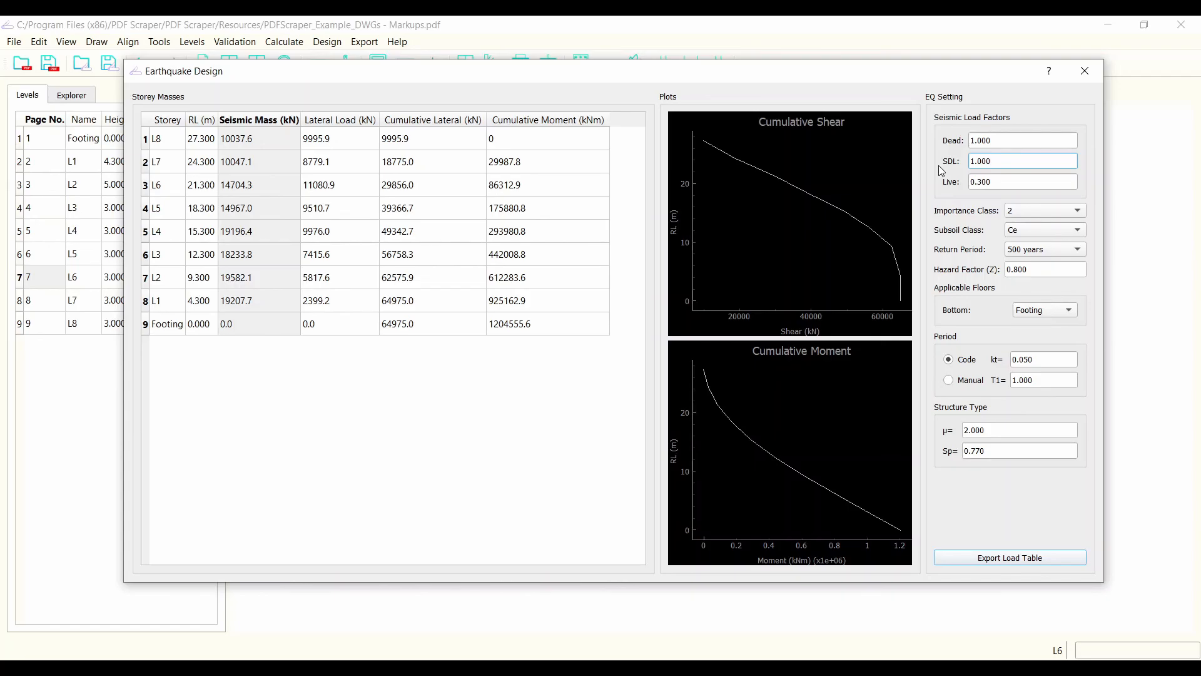
- Check the subsoil class options, hazard factor, Sp and μ, and set the earthquake period to Manual
click(1038, 231)
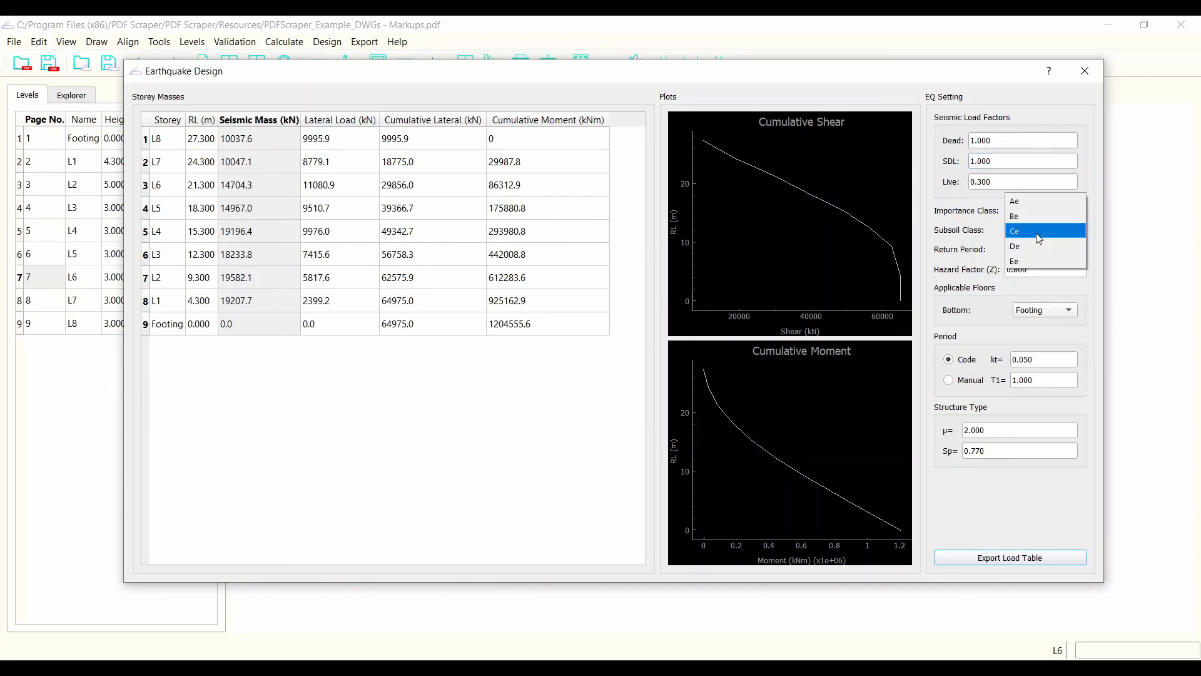
click(1101, 221)
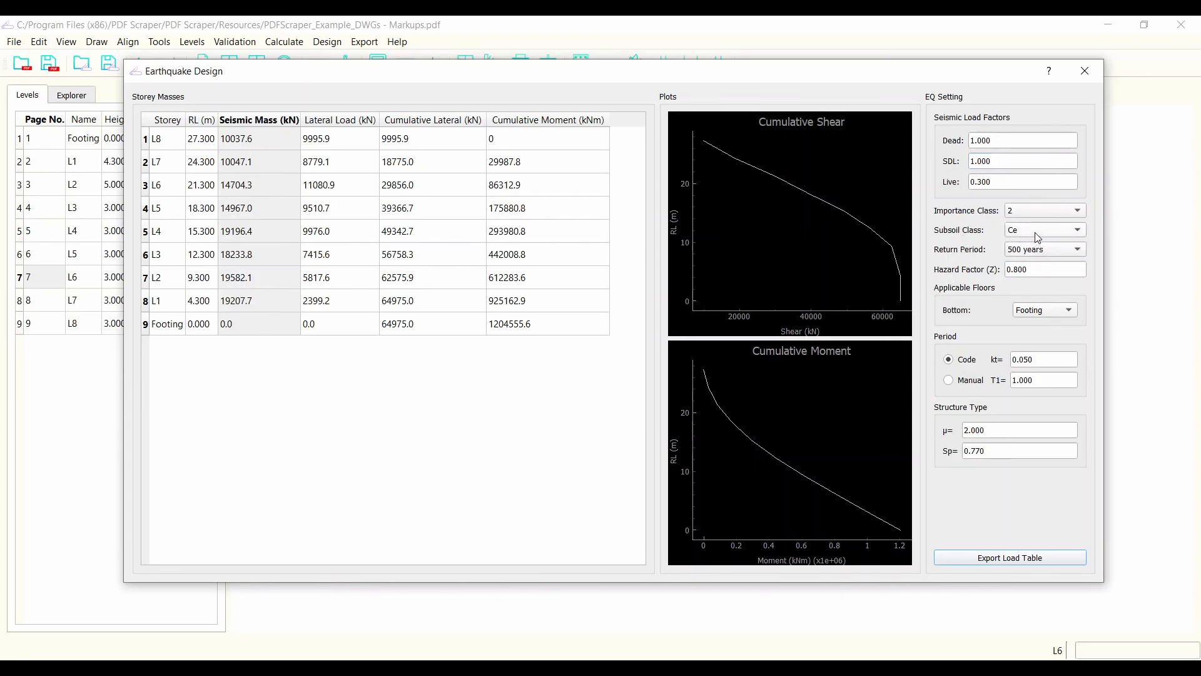
double_click(1018, 268)
double_click(992, 453)
double_click(996, 431)
click(949, 381)
drag(481, 77, 456, 67)
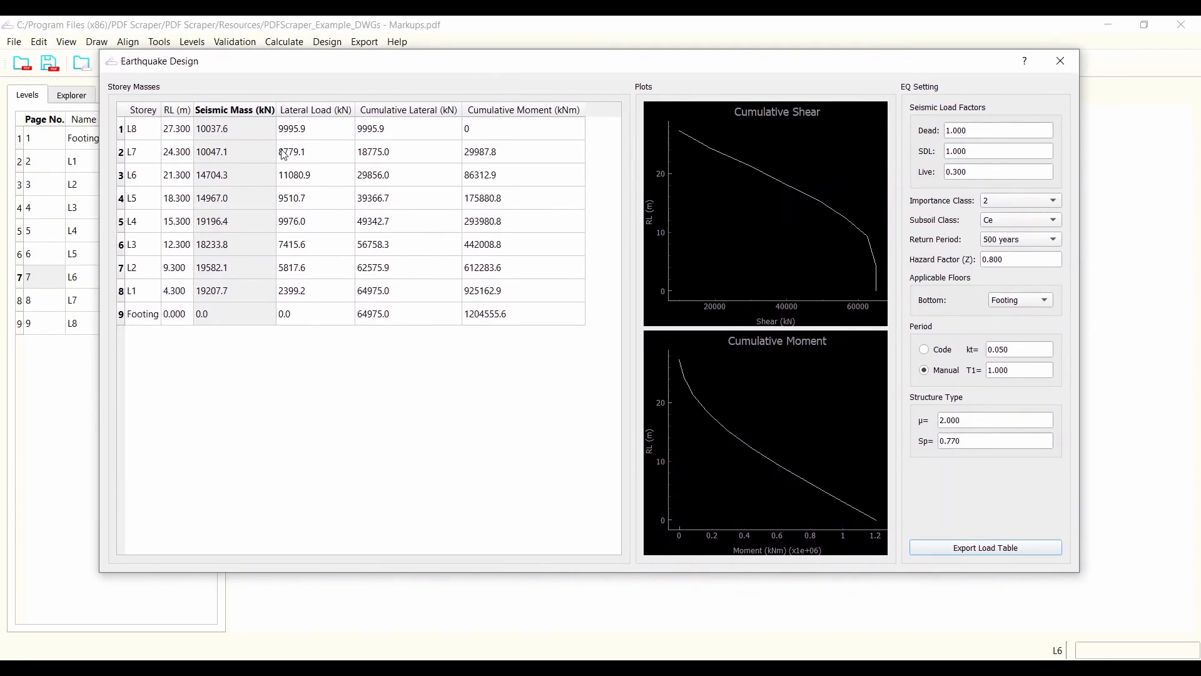
- Examine the storeys' lateral loads, cumulative lateral loads, cumulative moments and the shear plot, and close the earthquake design
click(306, 138)
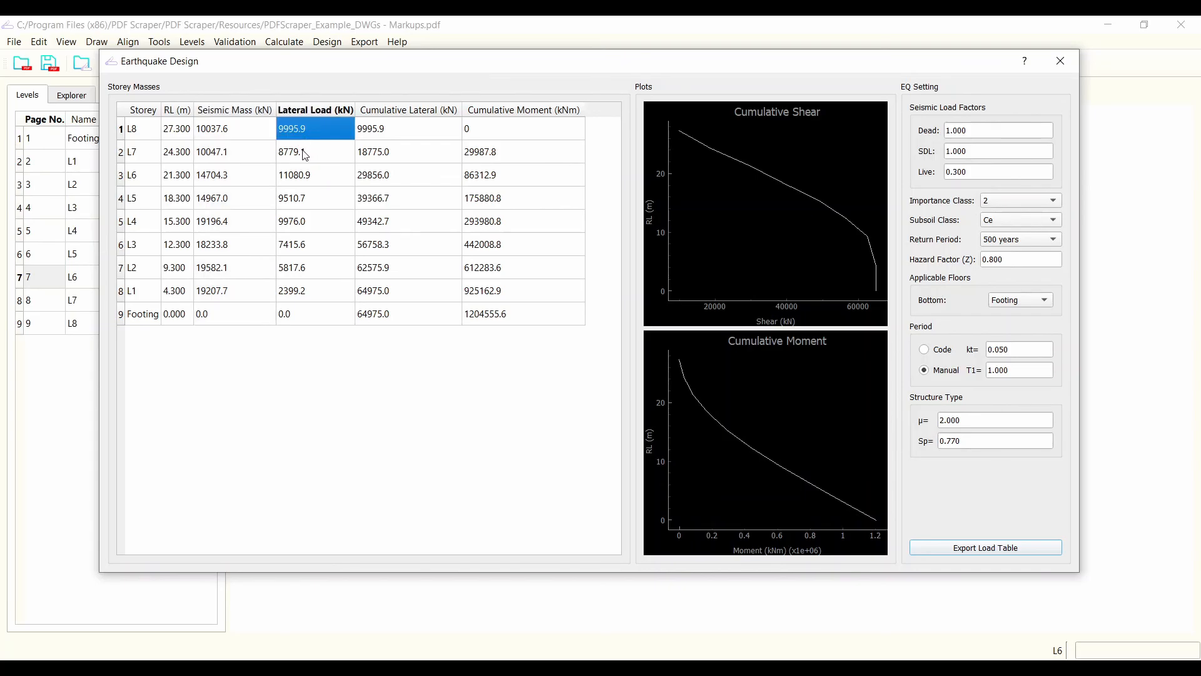
click(317, 154)
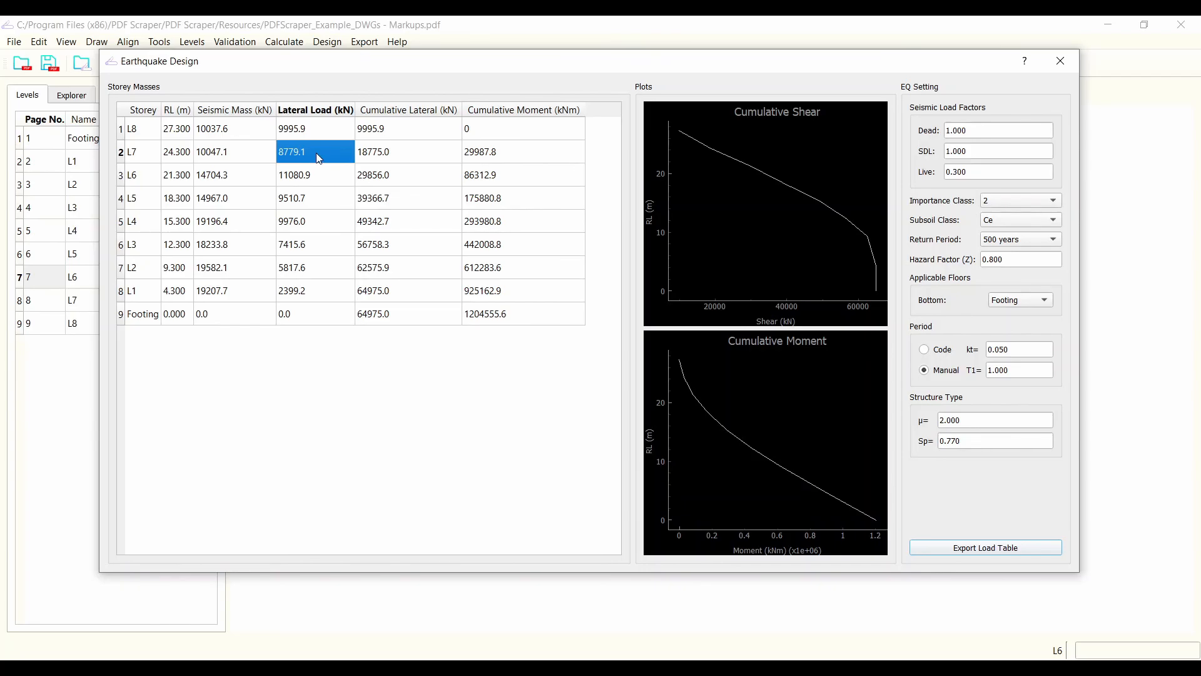
drag(424, 149, 421, 244)
drag(514, 167, 500, 255)
scroll(672, 232, down, 1)
scroll(690, 213, up, 1)
right_drag(706, 216, 710, 220)
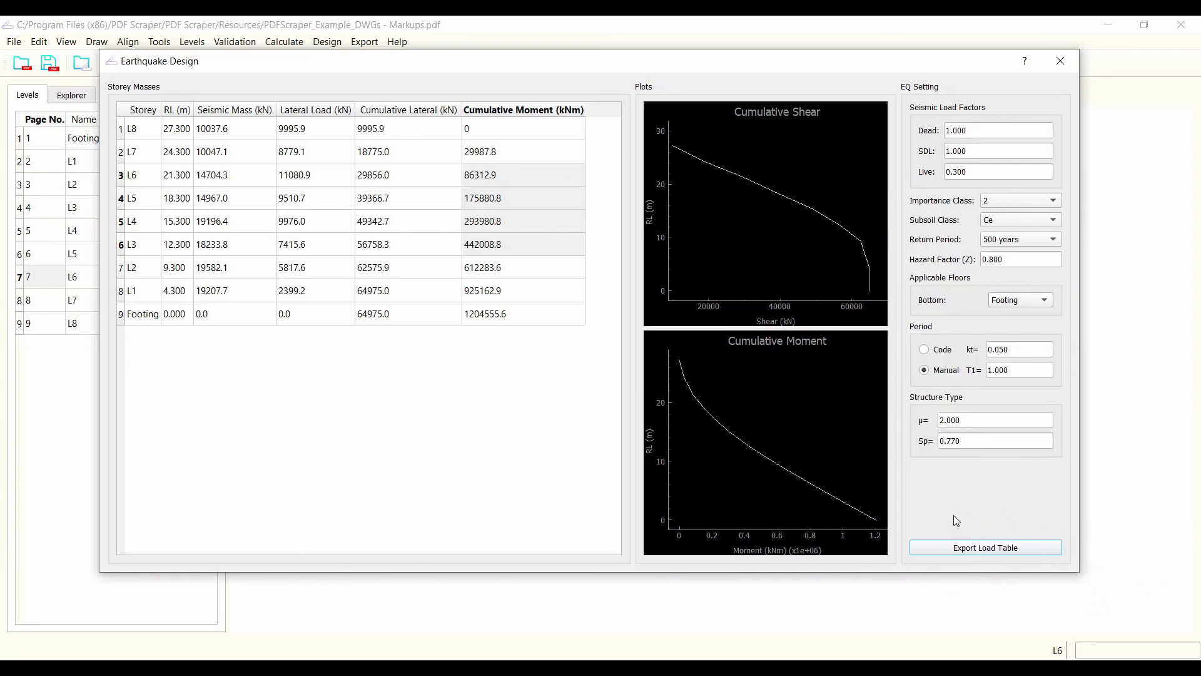
click(1061, 61)
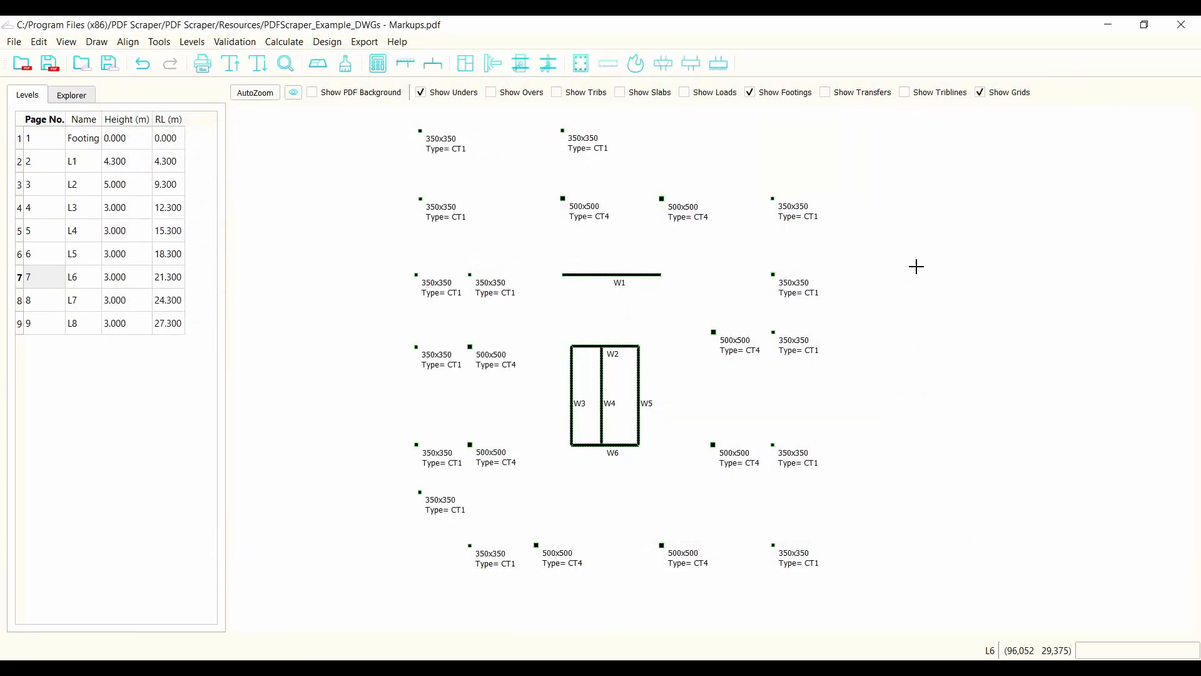